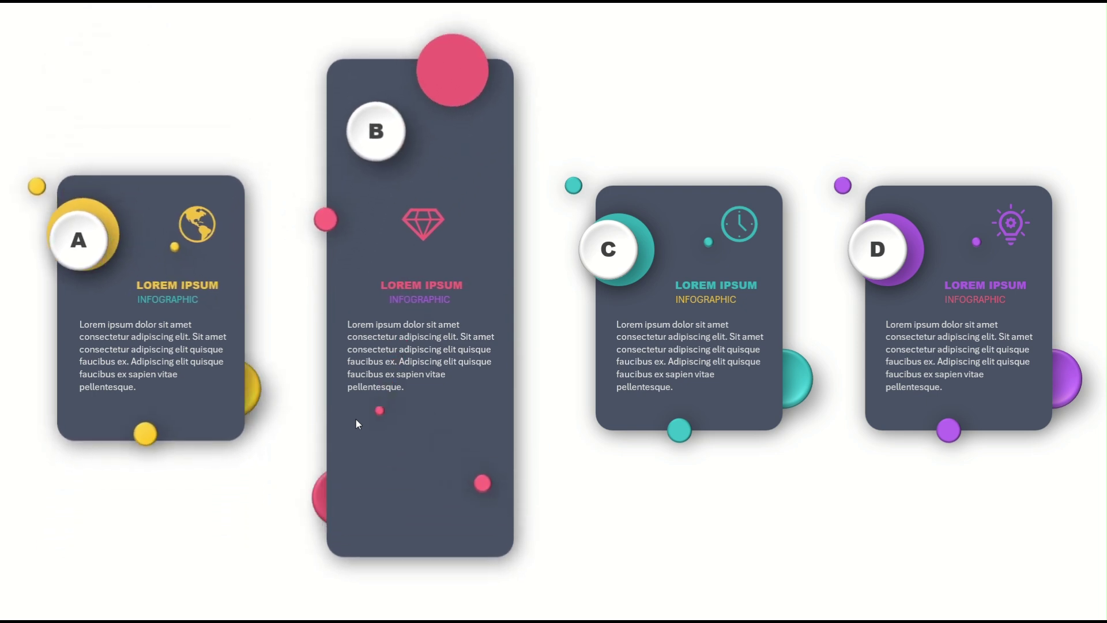
- Advance the slide show so cards C and then D enlarge through Morph transitions
left_click(641, 416)
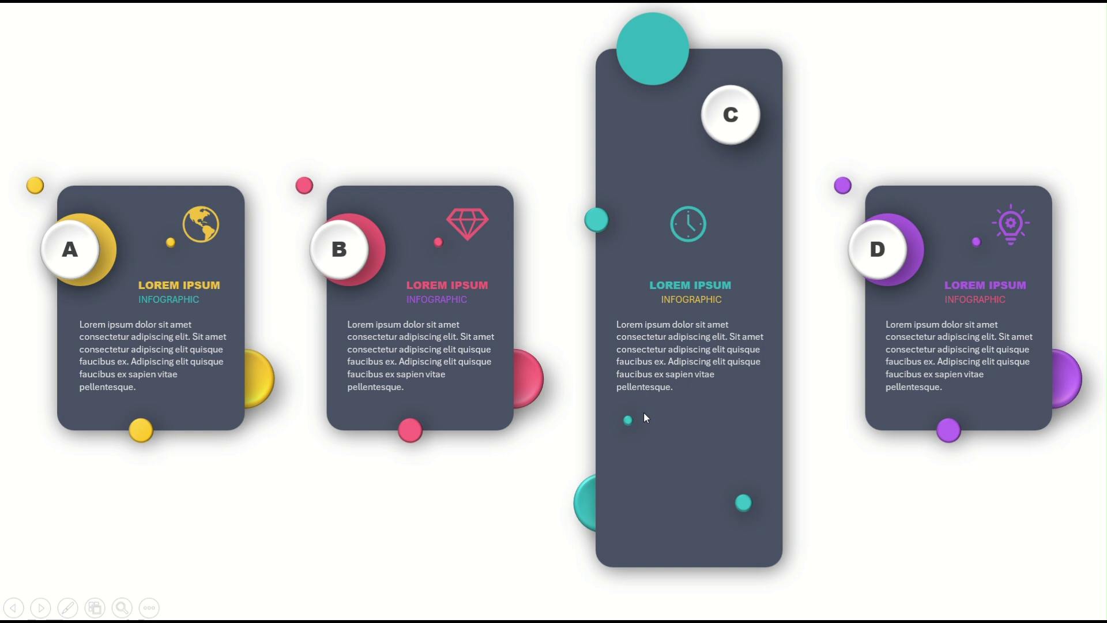
left_click(887, 394)
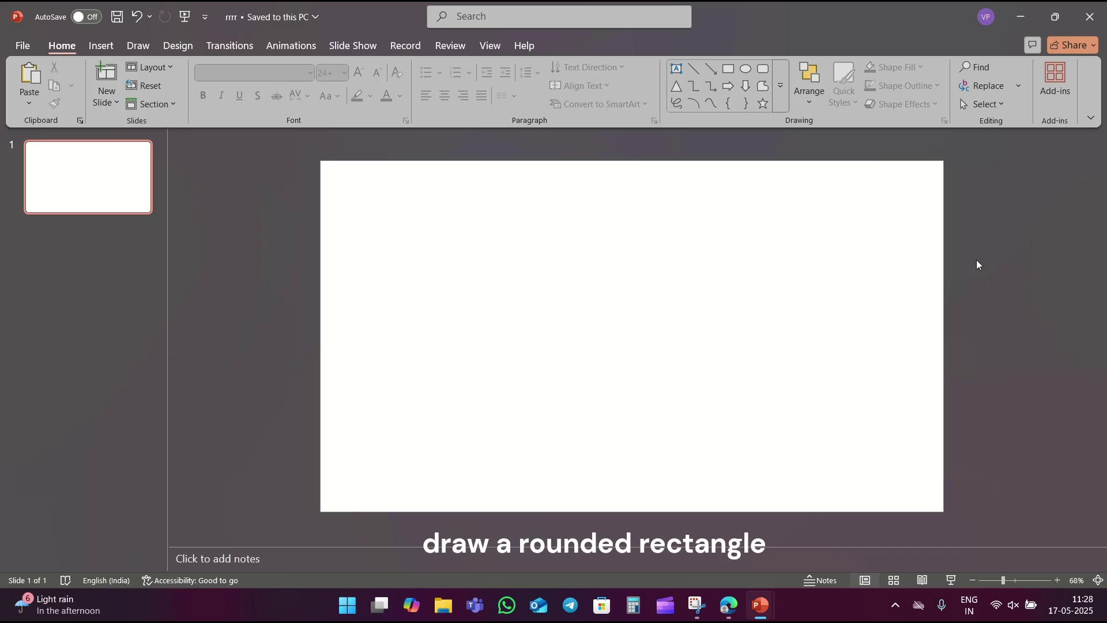
- Draw a rounded rectangle sized 7.48 × 5.72 cm with less rounded corners
left_click(759, 72)
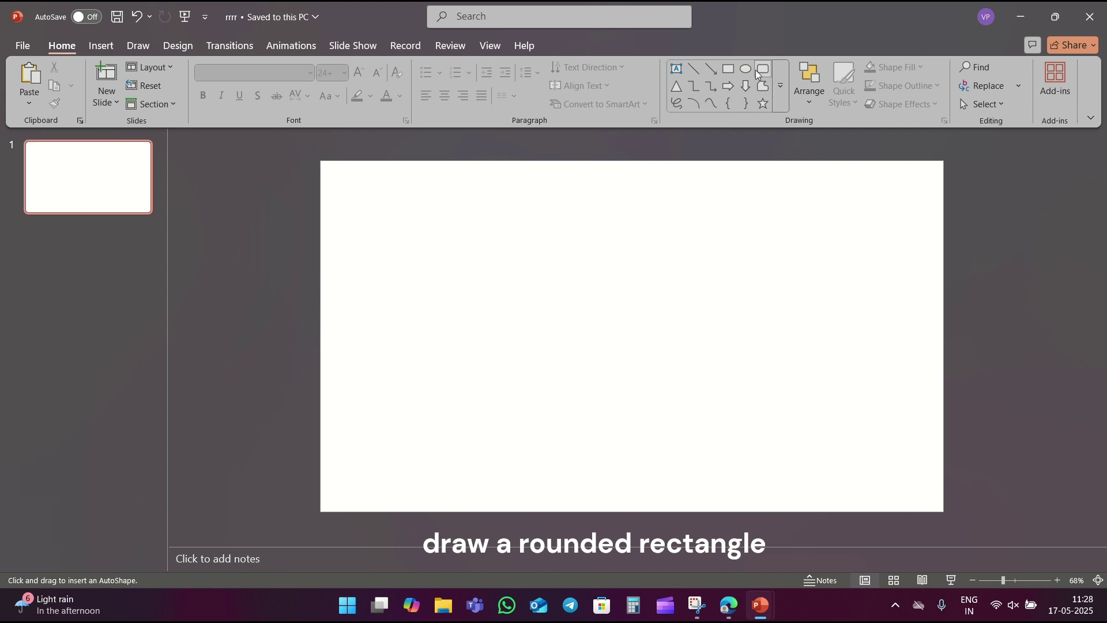
mouse_move(418, 232)
left_mouse_down()
mouse_move(450, 334)
mouse_move(534, 410)
mouse_move(572, 415)
left_mouse_up()
left_click(963, 73)
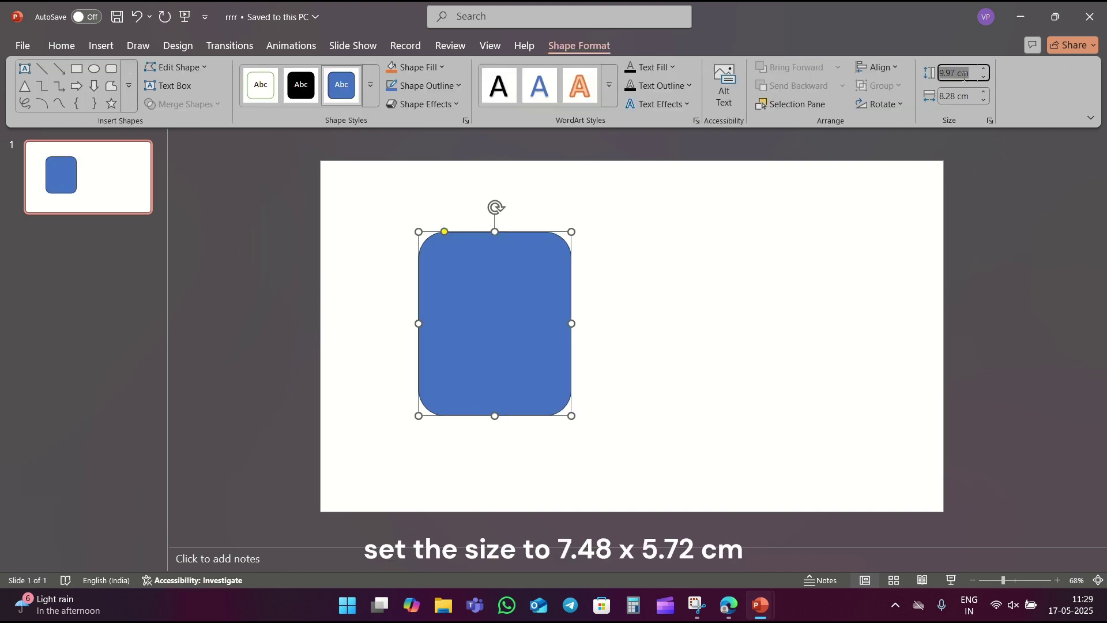
type("7.48")
left_click(965, 93)
type("5.72")
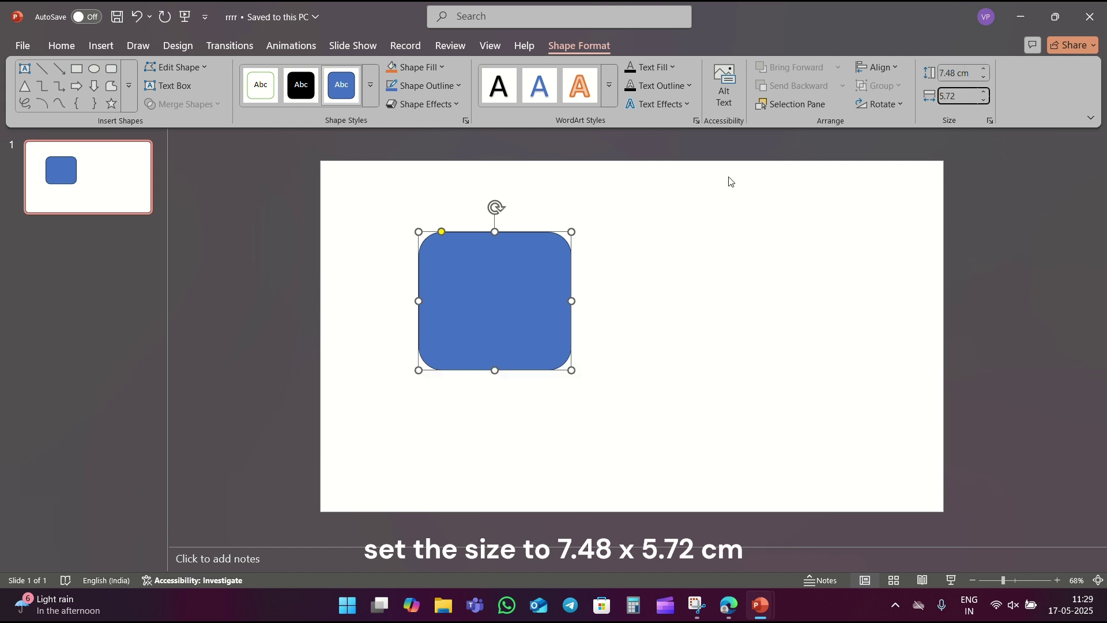
left_click(701, 254)
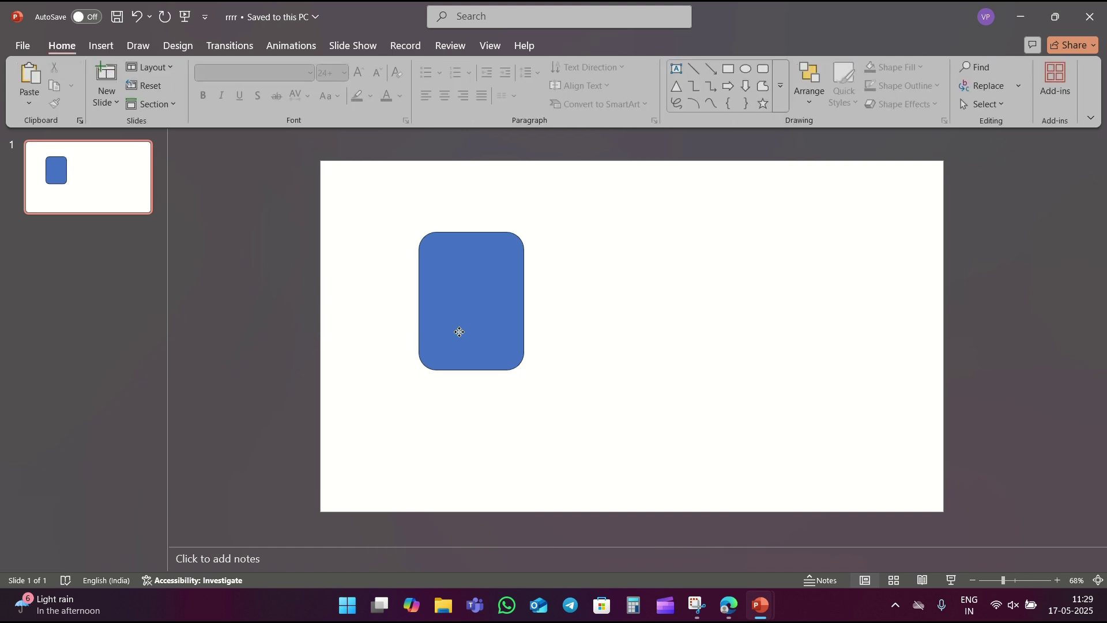
mouse_move(483, 302)
left_mouse_down()
mouse_move(472, 333)
mouse_move(462, 327)
left_mouse_up()
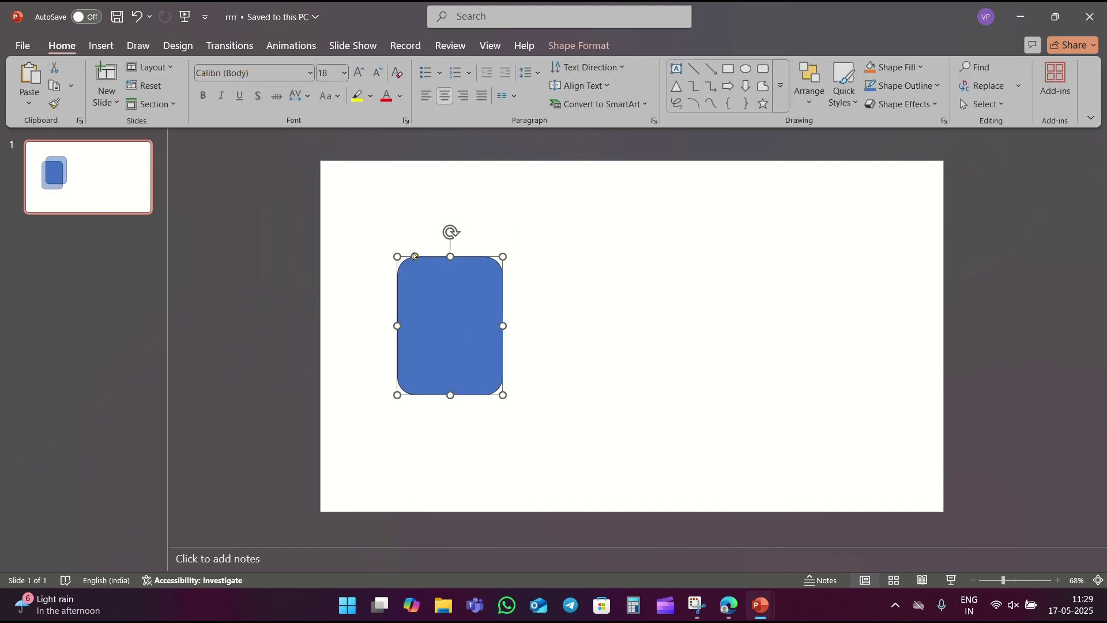
left_click_drag(414, 259, 405, 260)
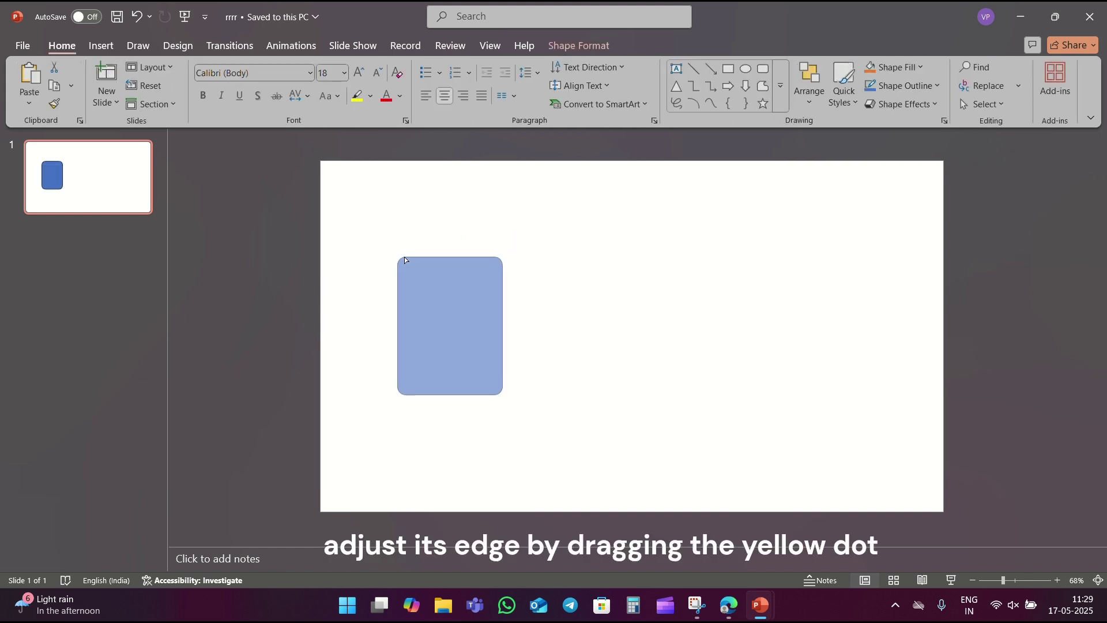
left_click_drag(472, 331, 473, 340)
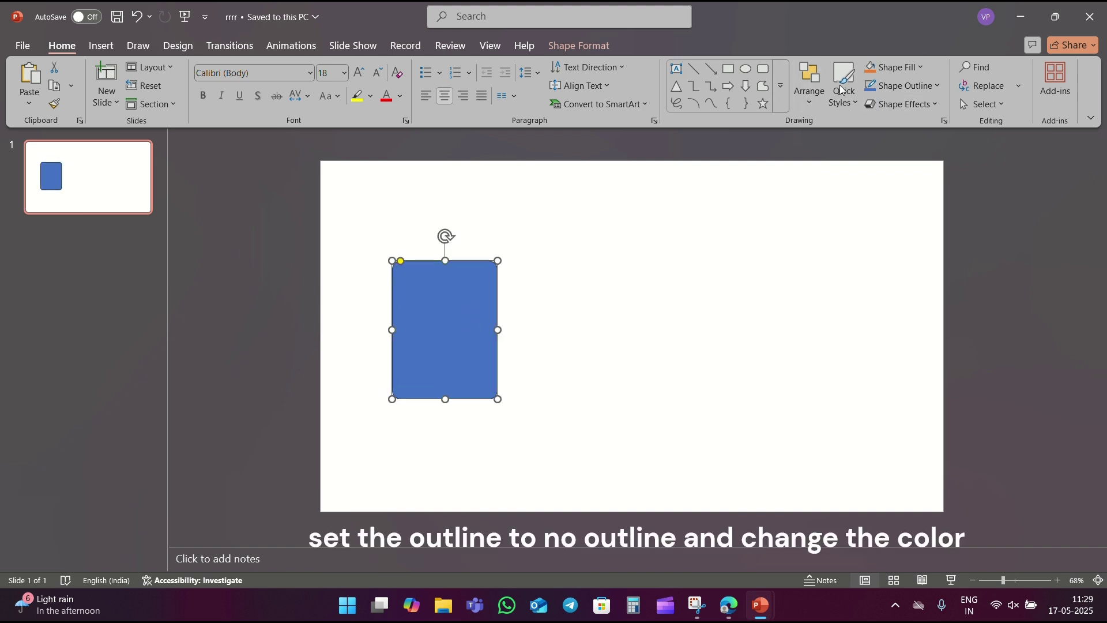
- Remove the rectangle's outline and fill it dark slate
left_click(897, 88)
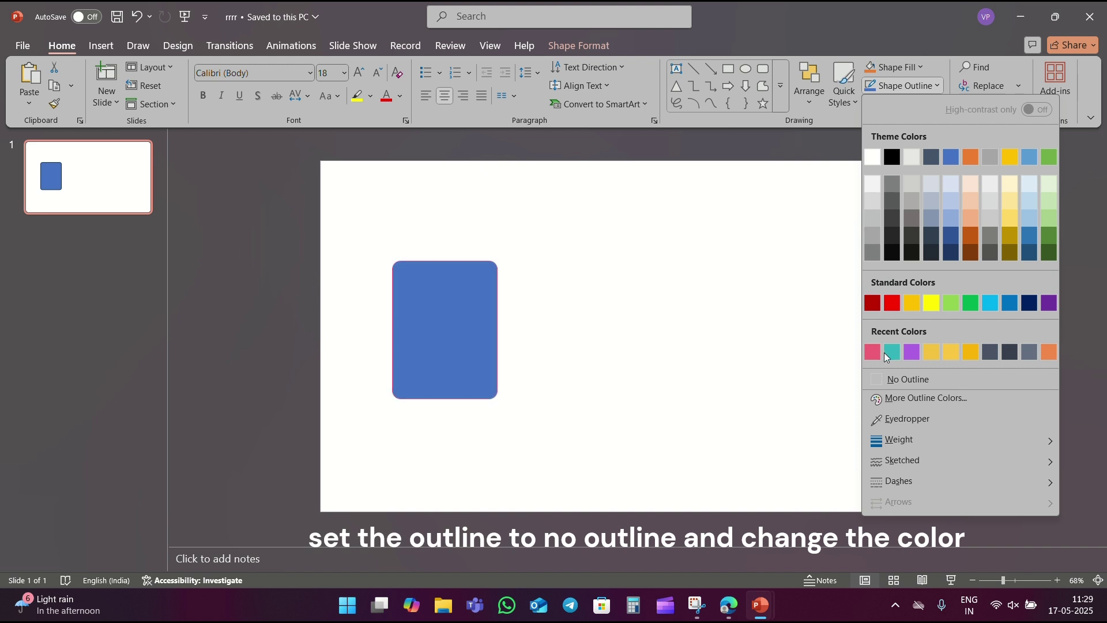
left_click(917, 378)
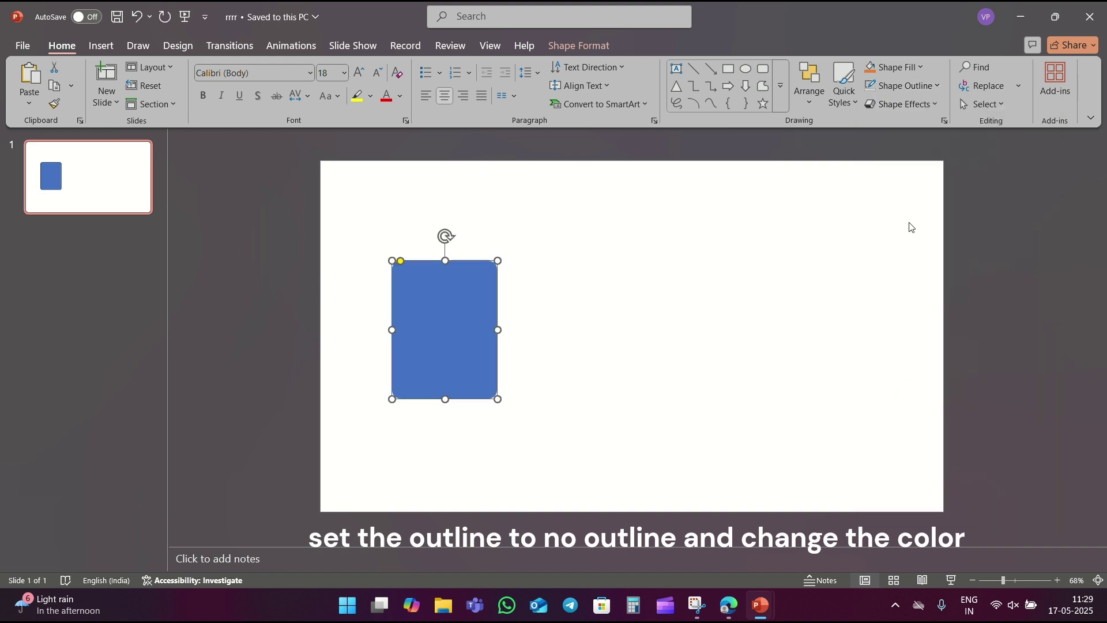
left_click(891, 68)
left_click(990, 335)
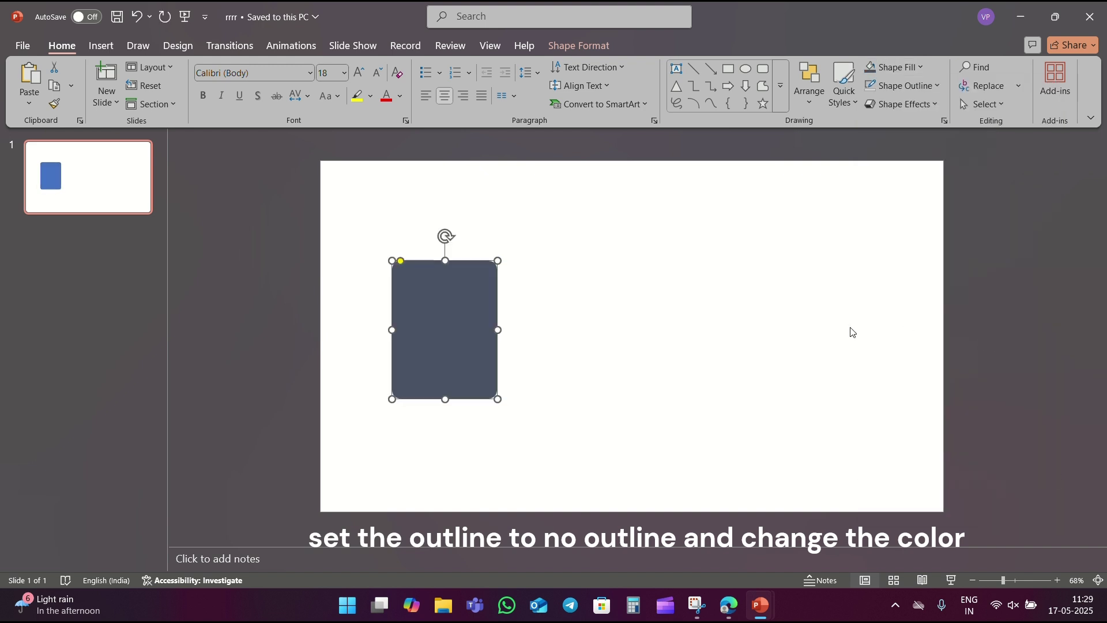
left_click(616, 290)
- Draw a circle beside the card with no outline and a yellow fill
left_click(746, 69)
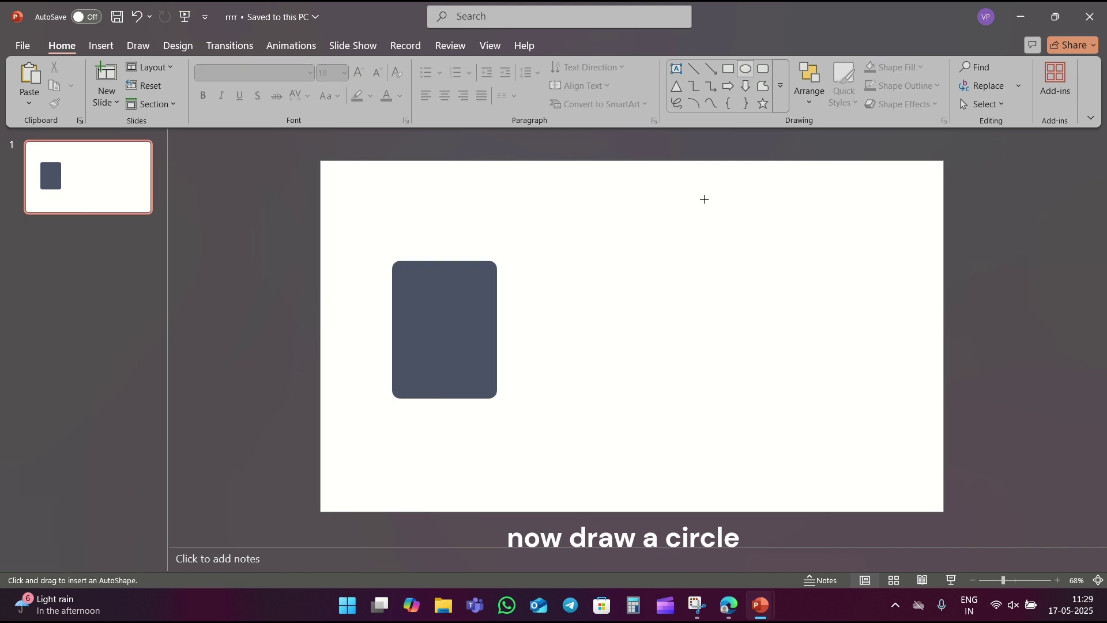
left_click_drag(588, 259, 629, 316)
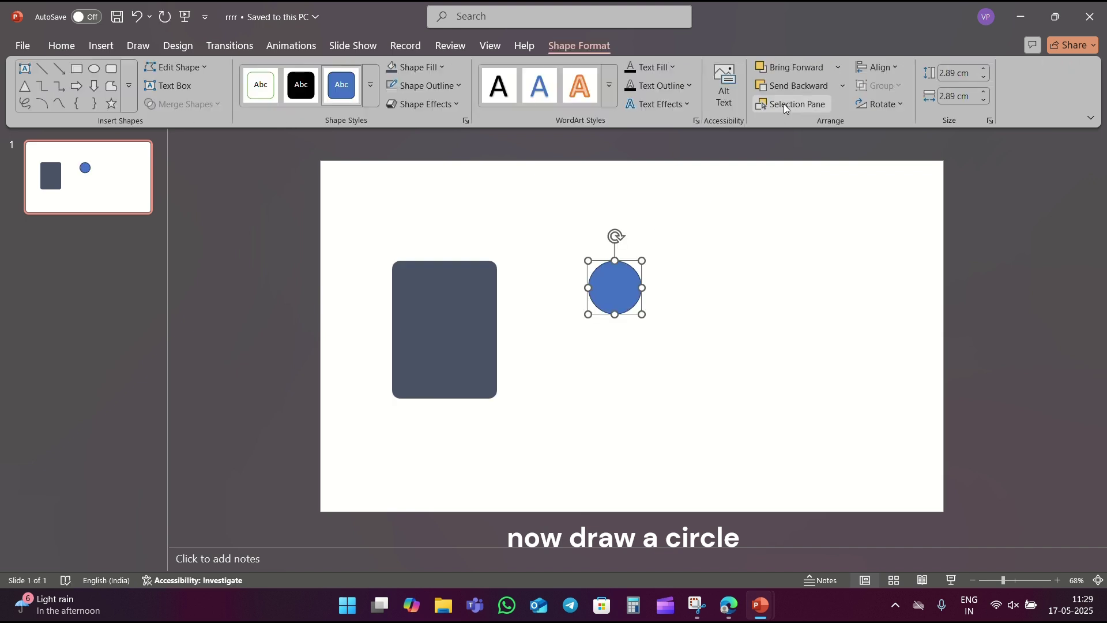
left_click(454, 87)
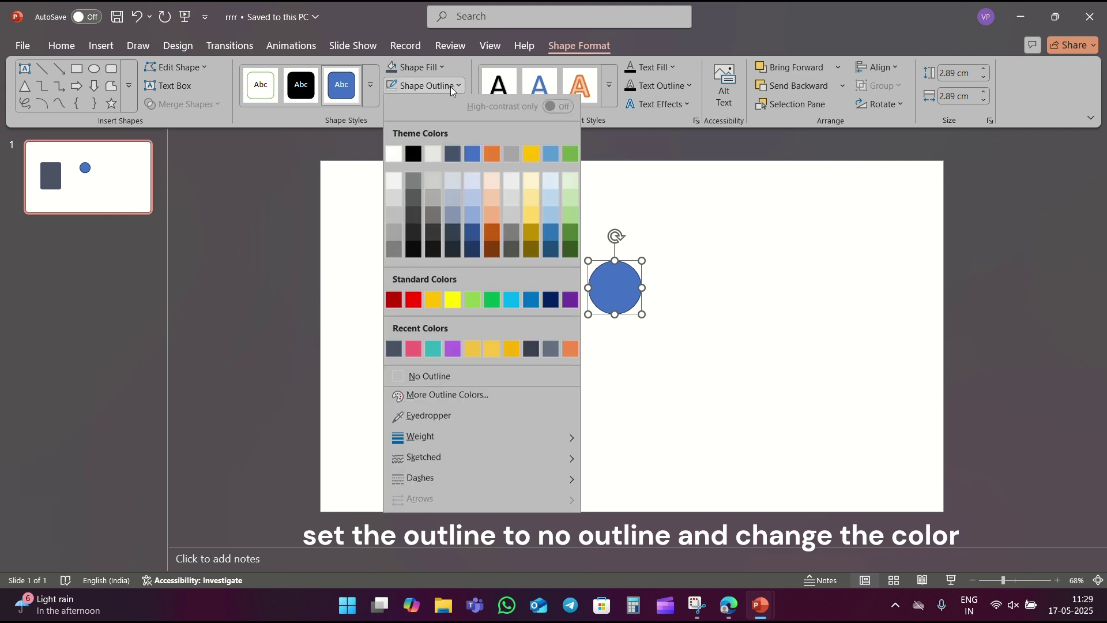
left_click(477, 378)
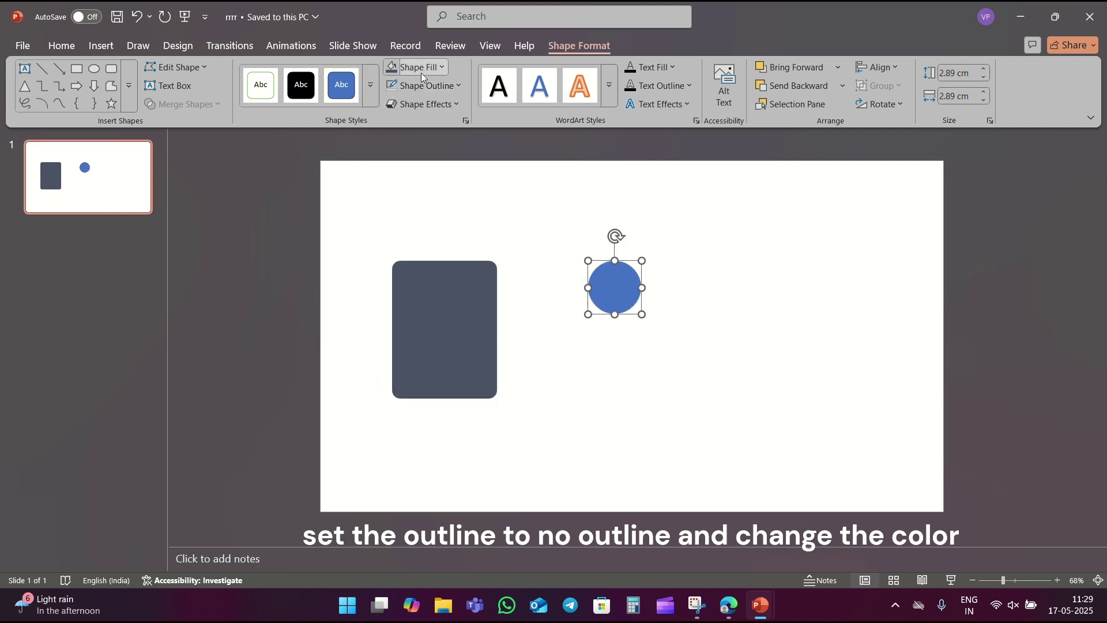
left_click(421, 73)
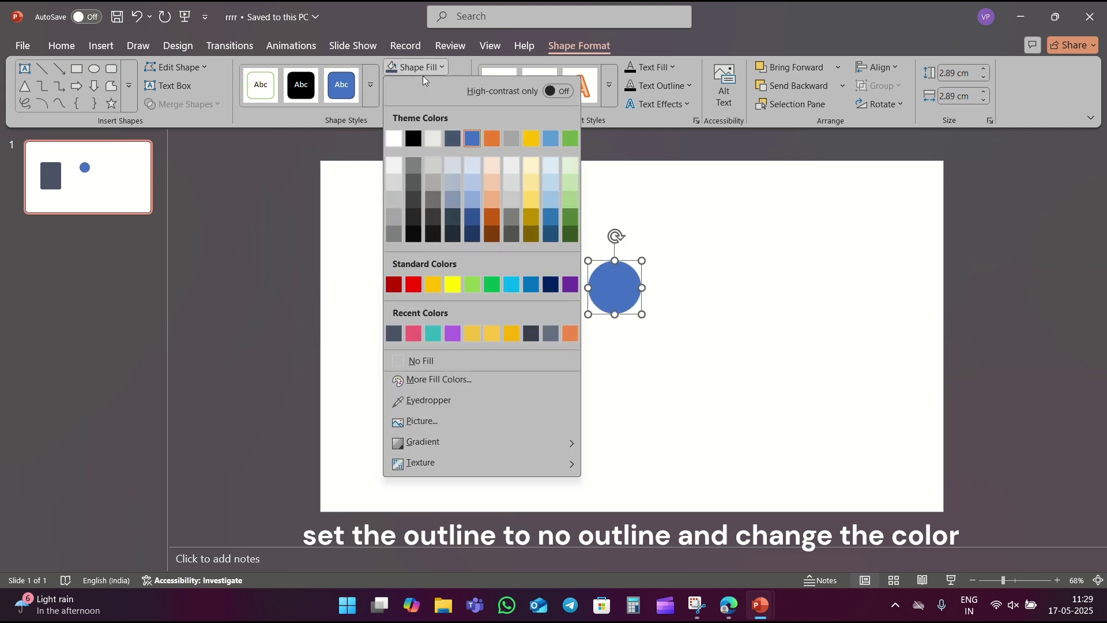
left_click(499, 338)
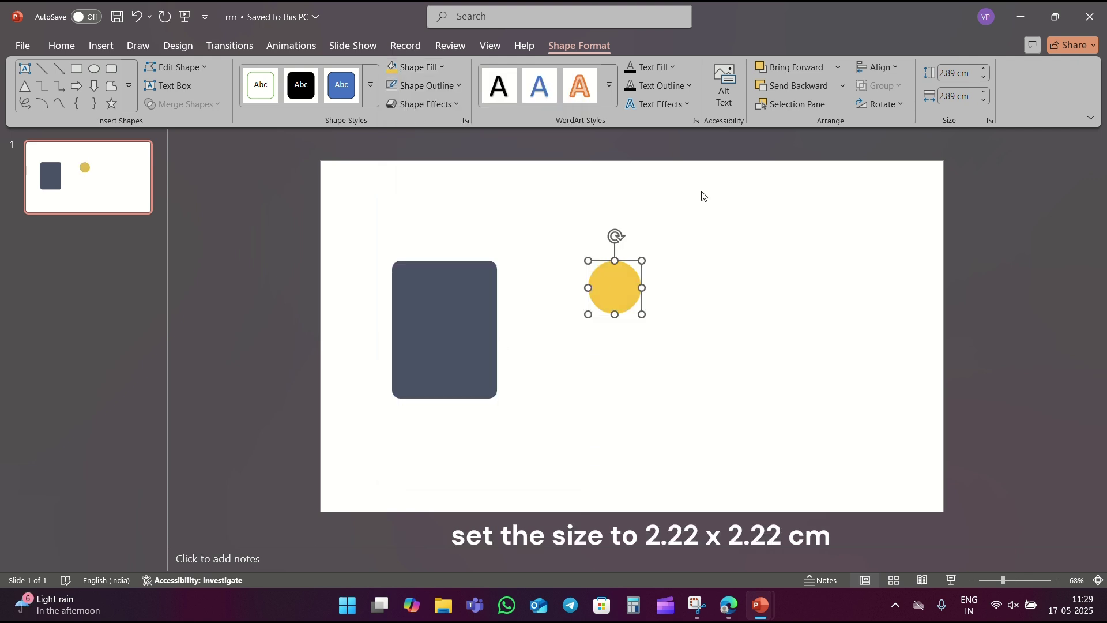
- Size the yellow circle 2.22 × 2.22 cm and place it on the card's top-left edge
left_click(954, 73)
type("2.22")
key("Tab")
type("2")
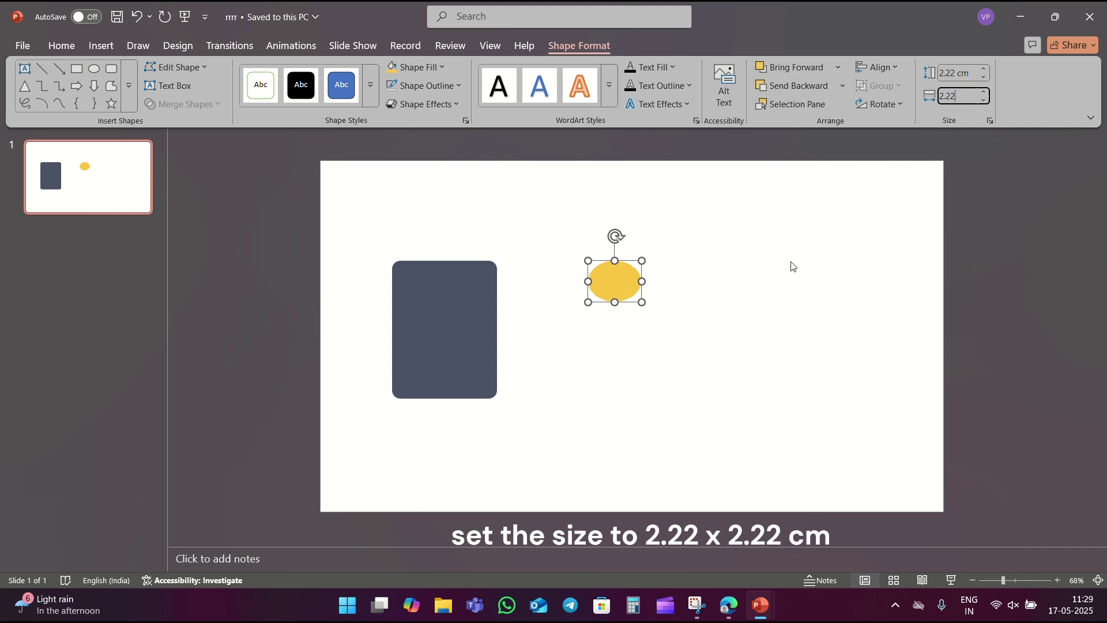
left_click(783, 284)
left_click(619, 292)
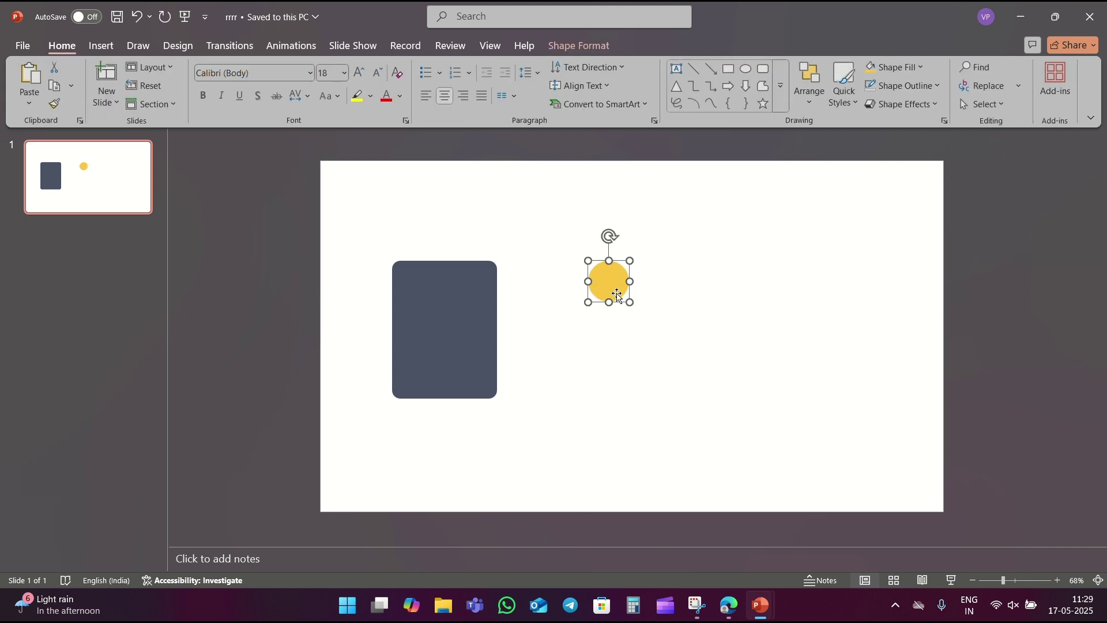
left_click_drag(618, 286, 407, 298)
left_click(618, 223)
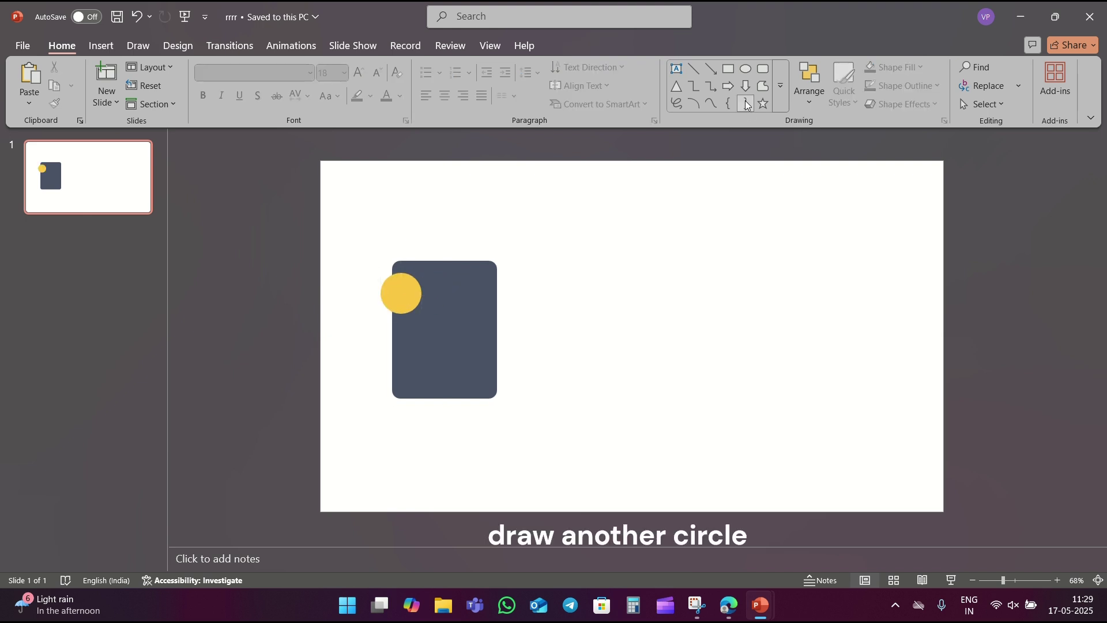
- Draw a second circle right of the card, size it with 1.82 cm width, and remove its outline
left_click(746, 69)
left_click_drag(563, 269, 616, 317)
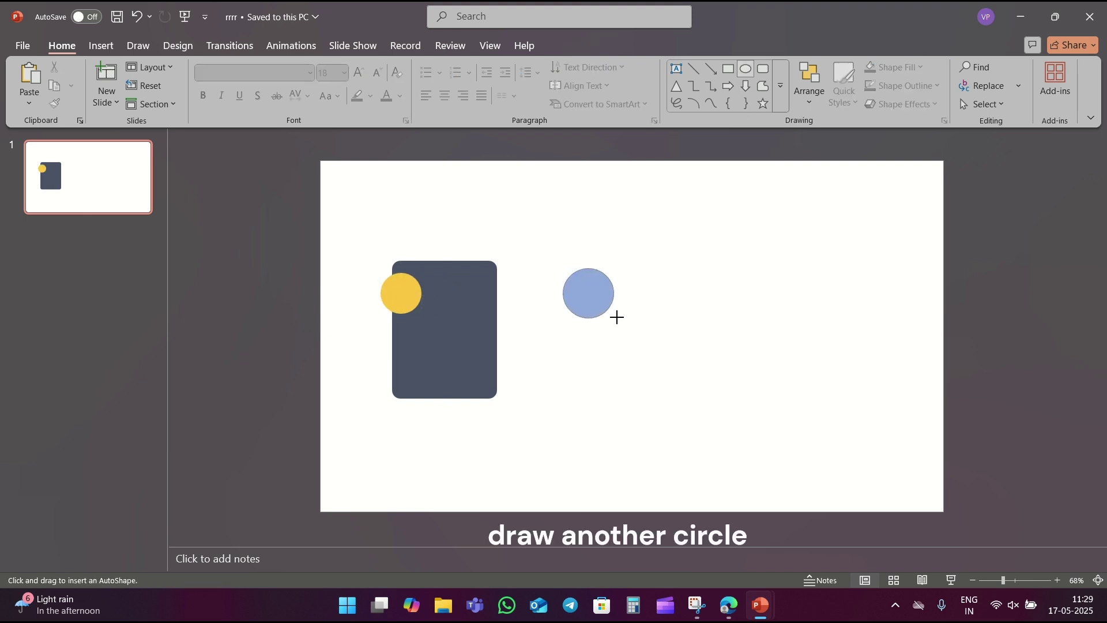
left_click(957, 72)
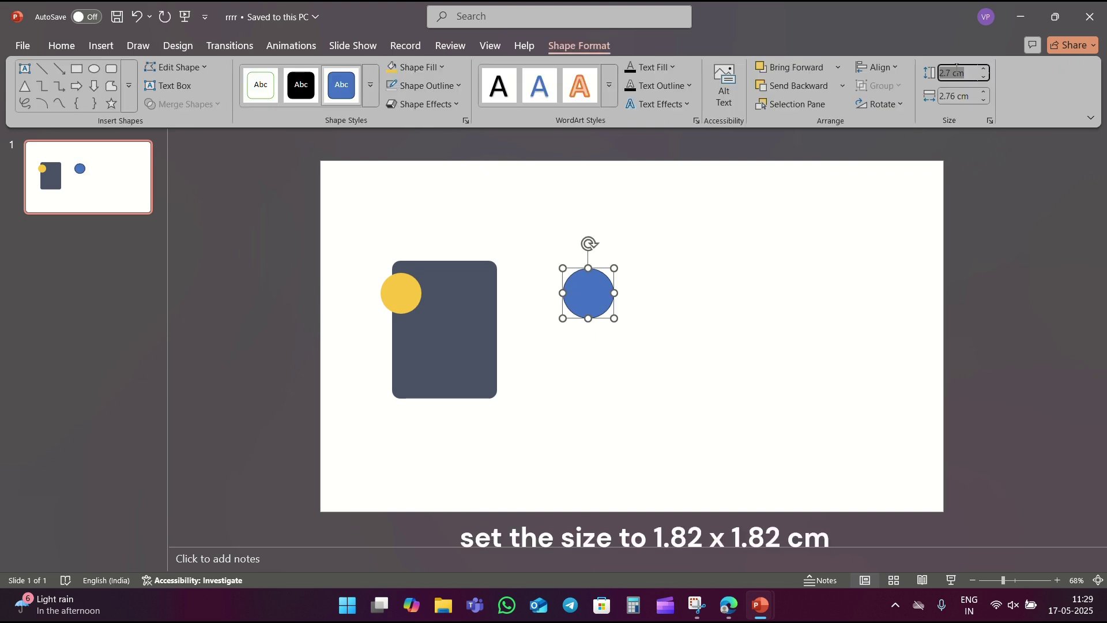
type("2")
left_click(969, 95)
type("1.82")
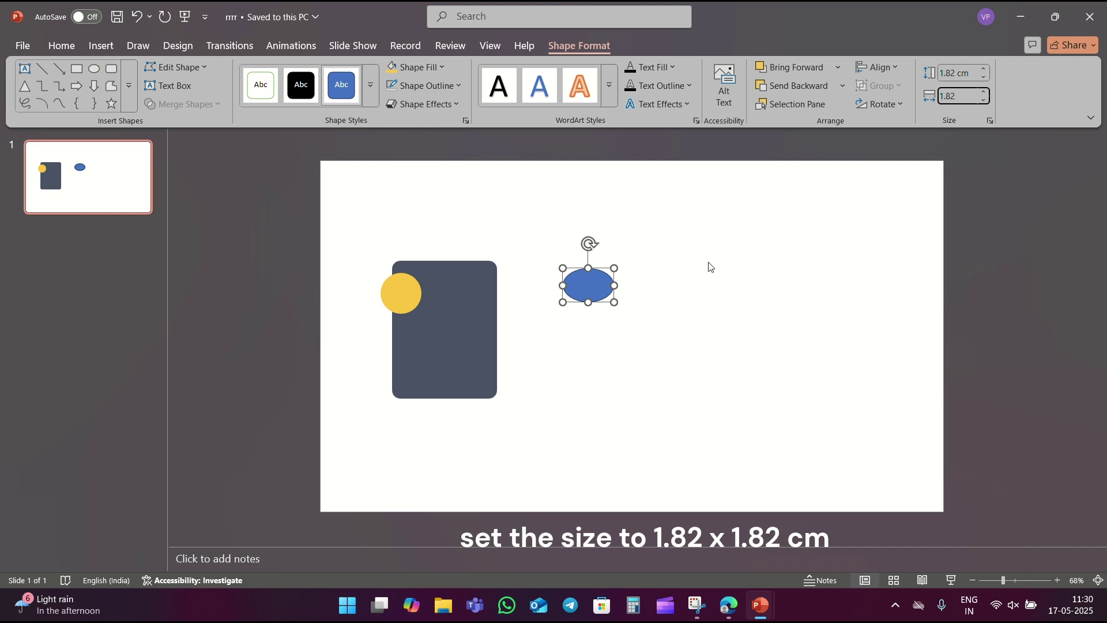
left_click(710, 266)
right_click(586, 298)
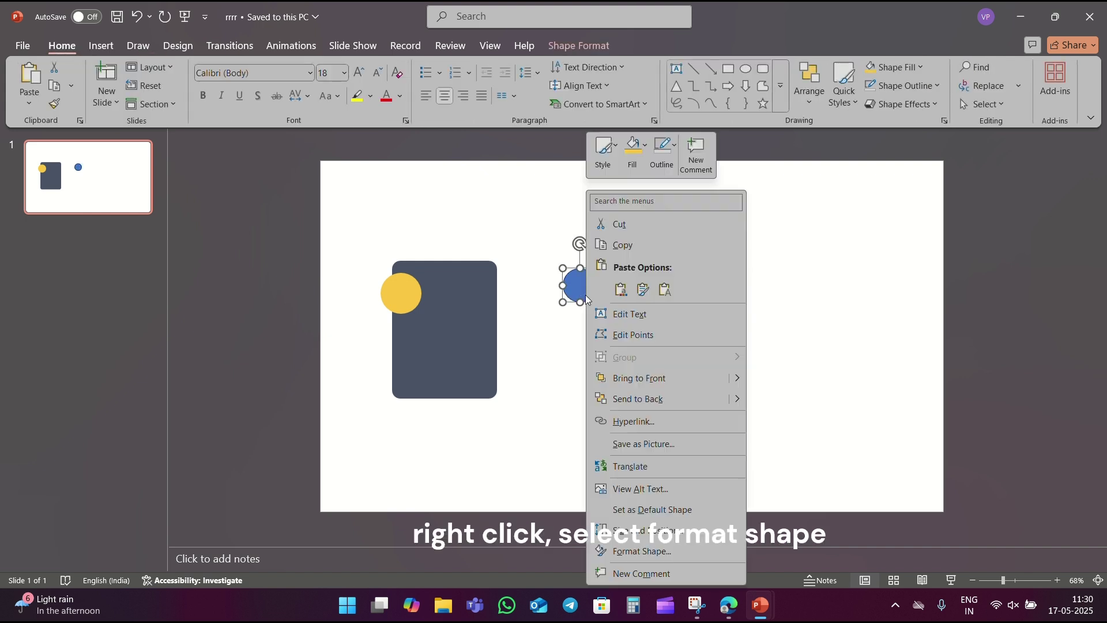
left_click(632, 553)
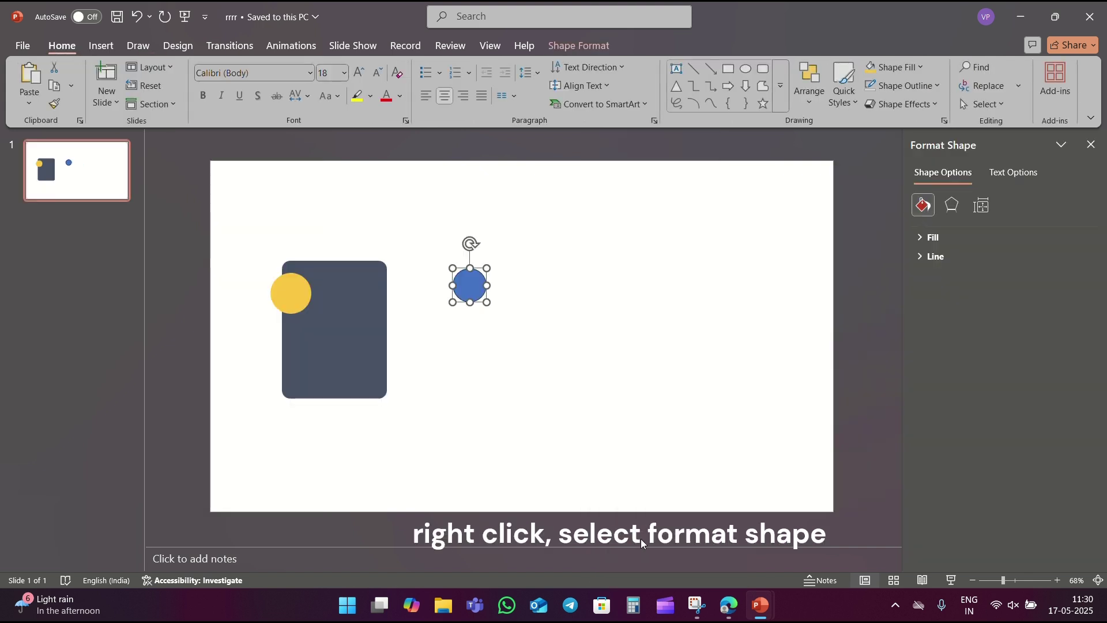
left_click(932, 257)
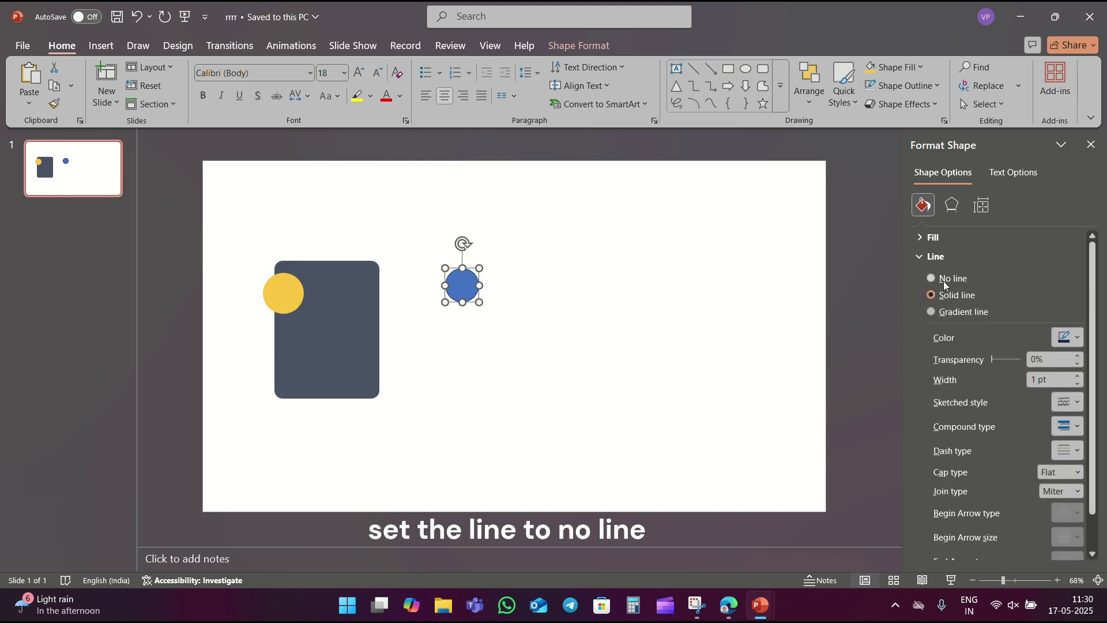
left_click(945, 283)
- Apply a top bevel to the circle with 2 pt height and 20 pt width
left_click(949, 211)
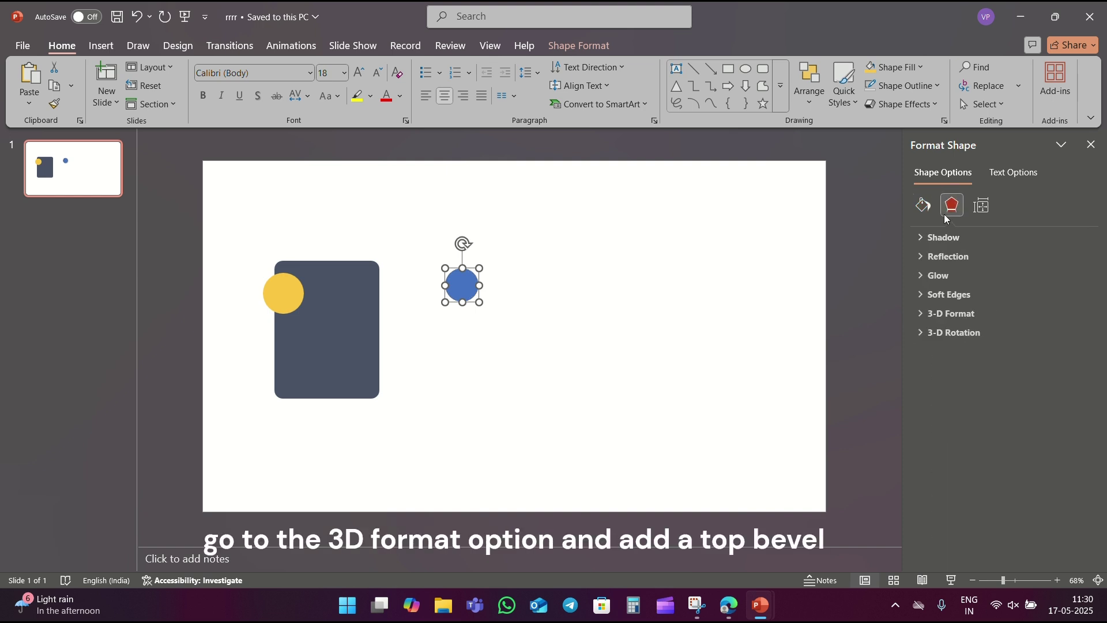
left_click(935, 318)
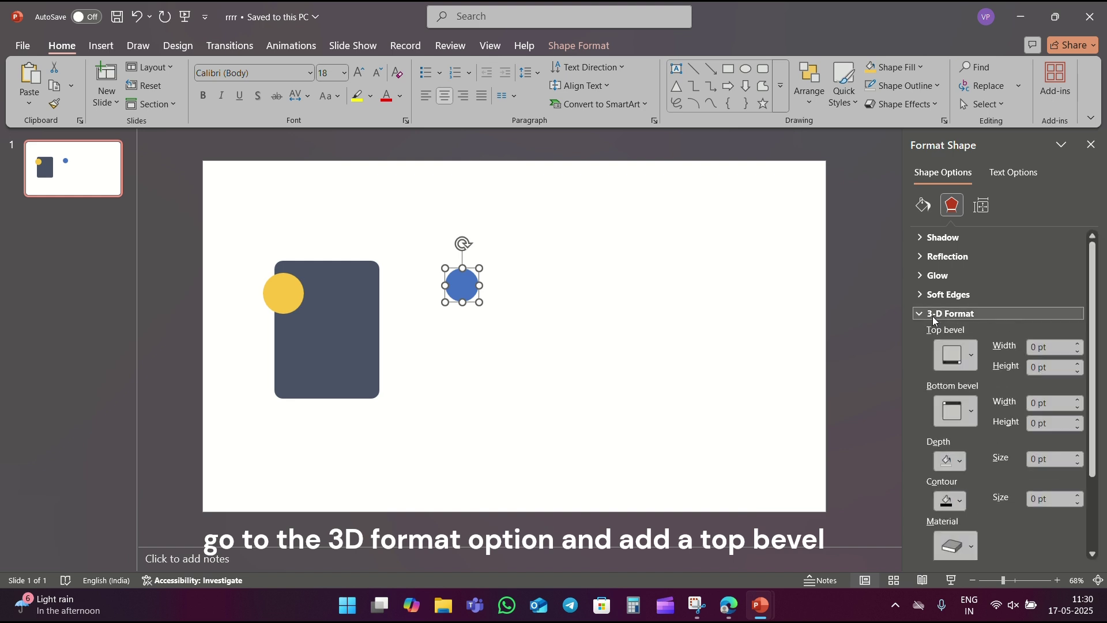
left_click(955, 354)
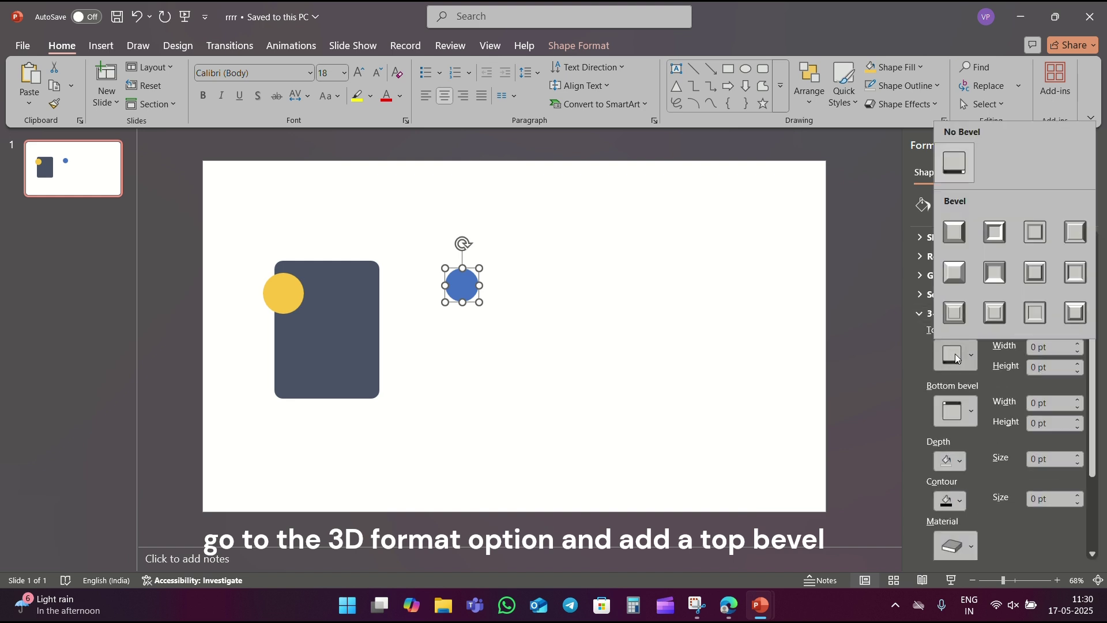
left_click(994, 270)
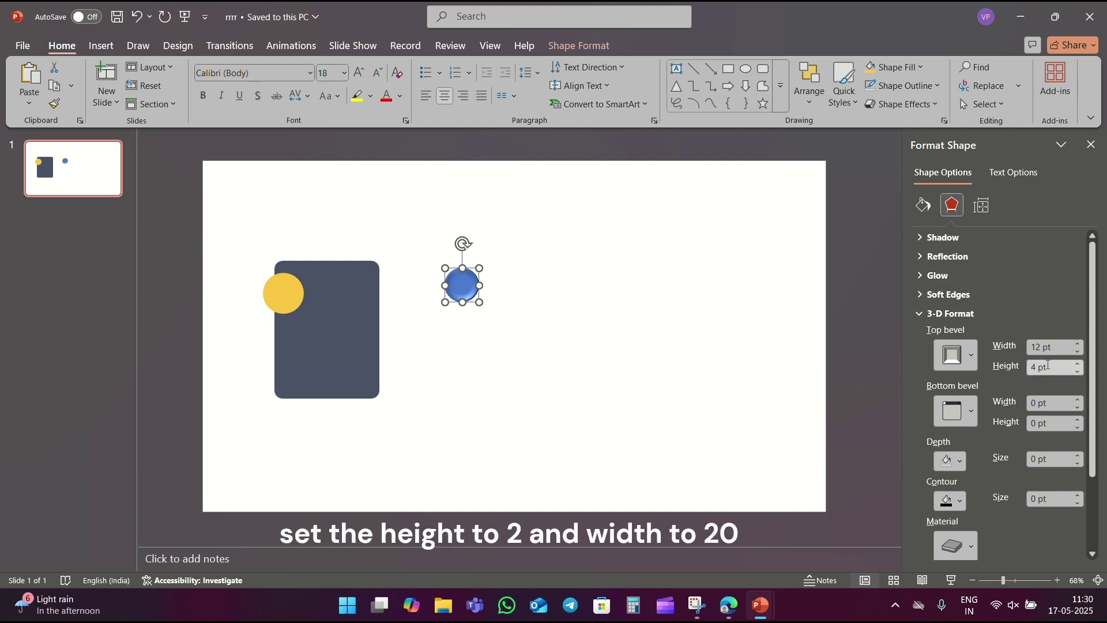
left_click_drag(1048, 365, 1035, 369)
type("2")
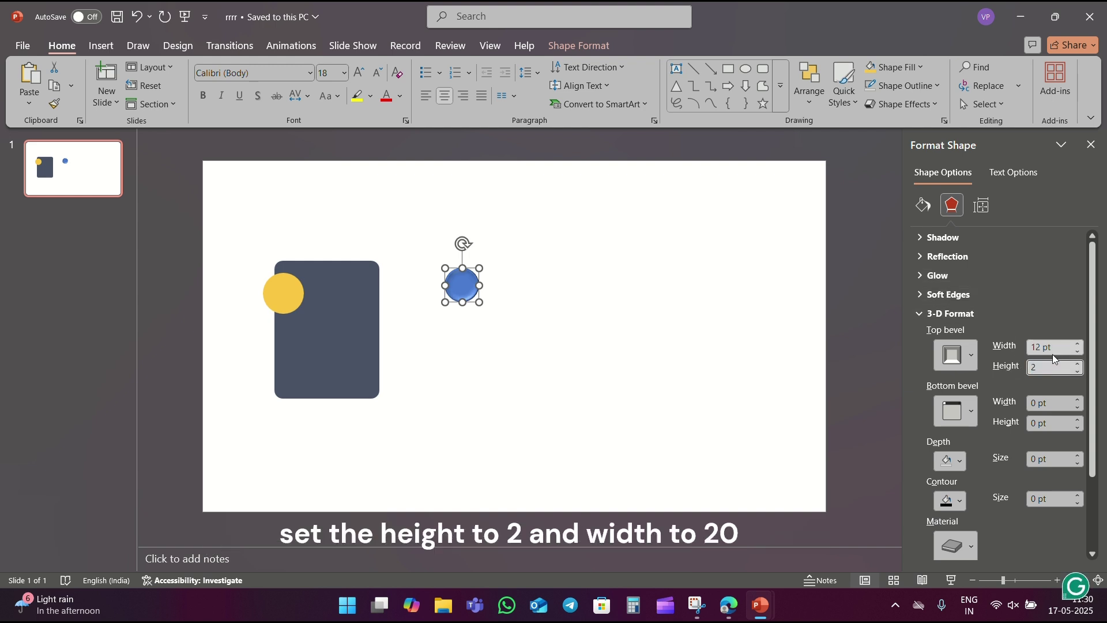
double_click(1046, 348)
type("20")
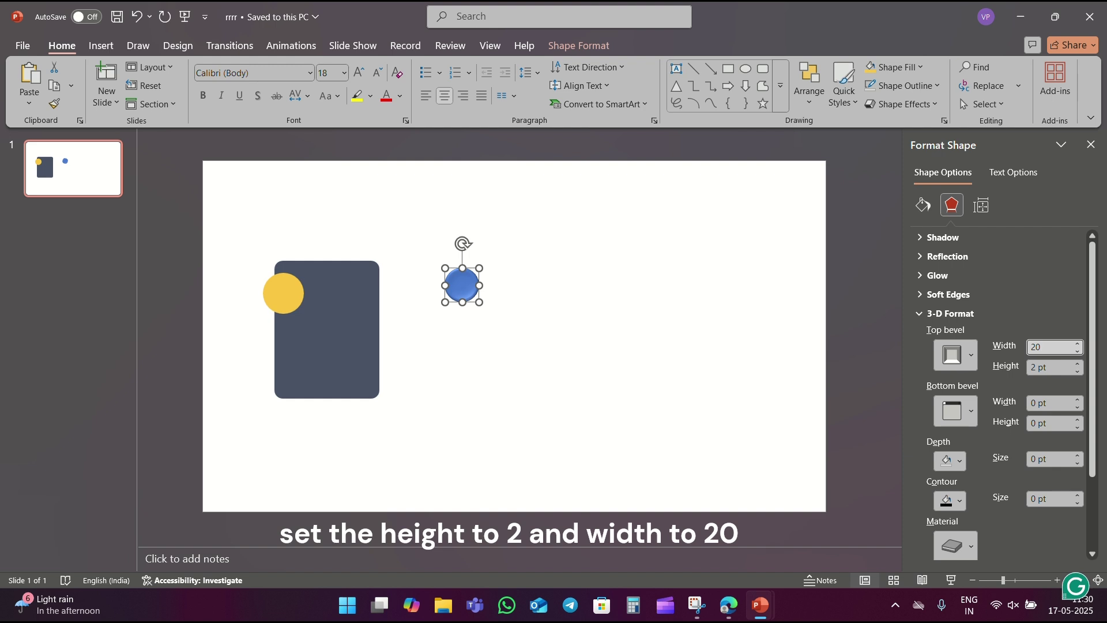
- Give the small circle a gradient fill with a light grey stop
left_click(928, 210)
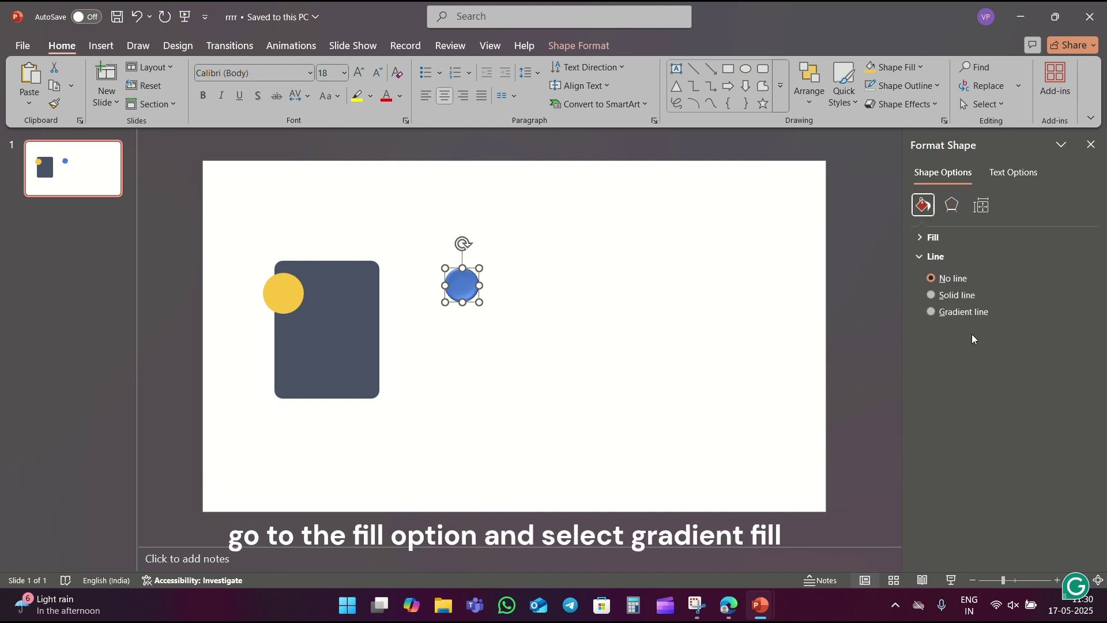
left_click(940, 238)
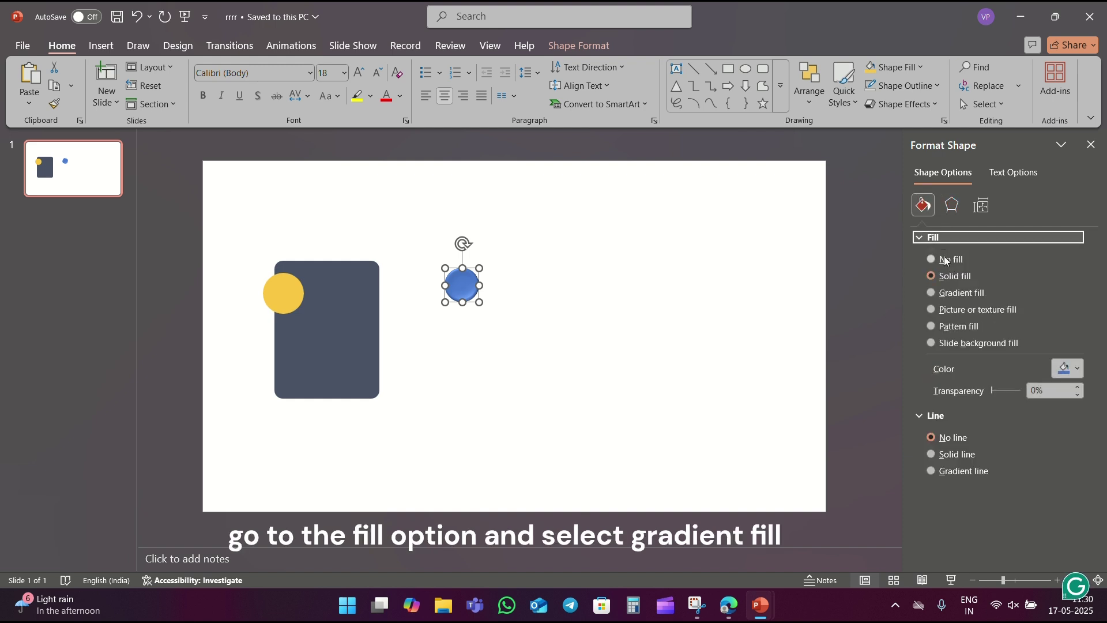
left_click(950, 294)
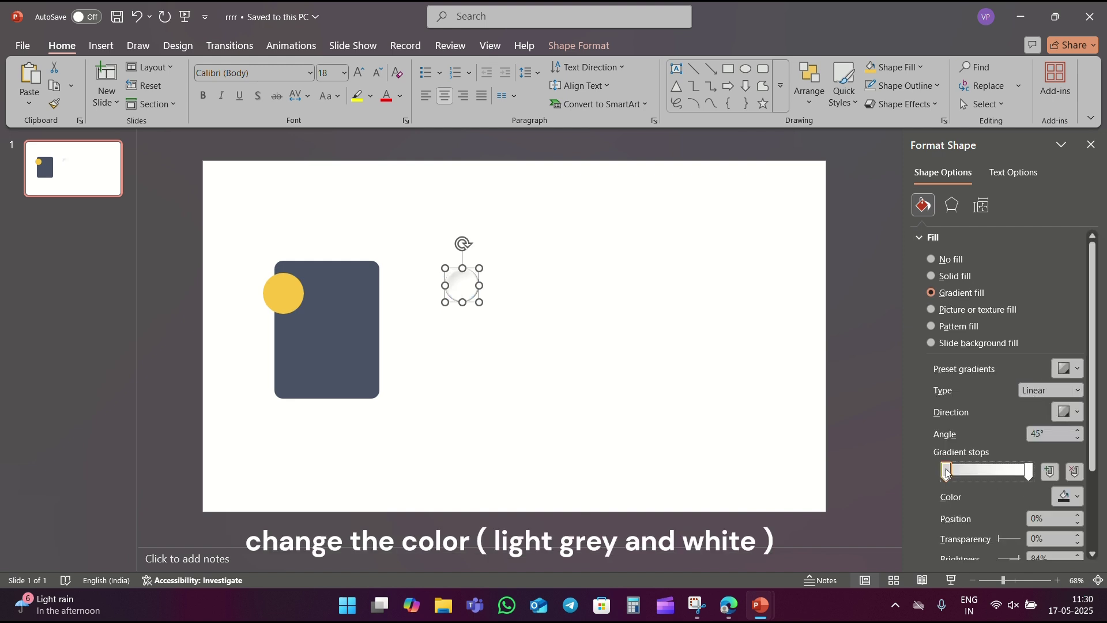
left_click(1065, 497)
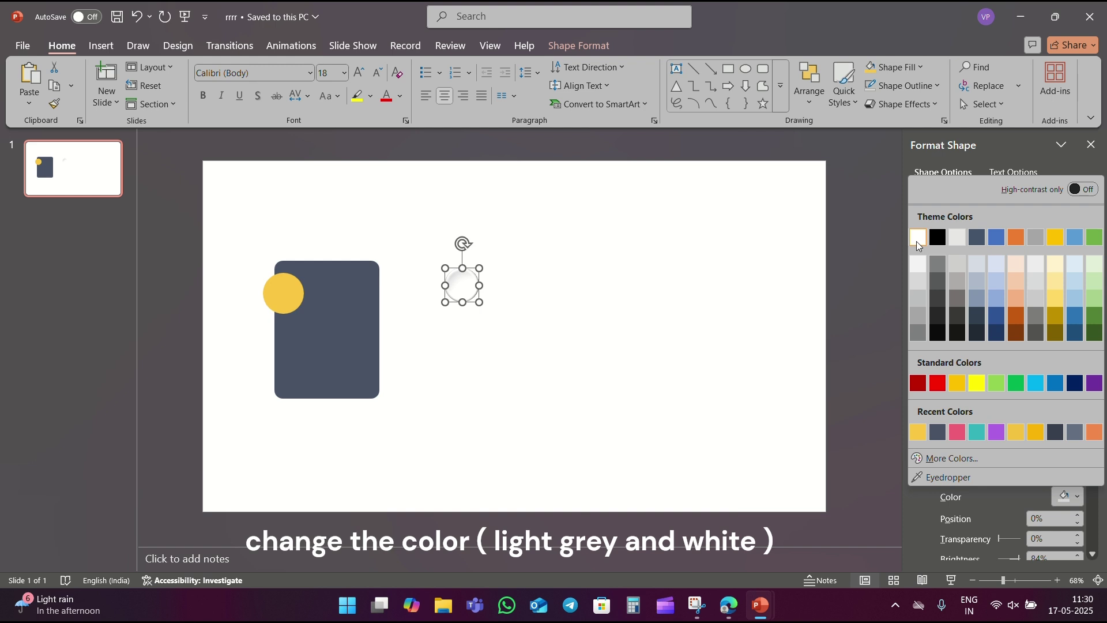
left_click(919, 281)
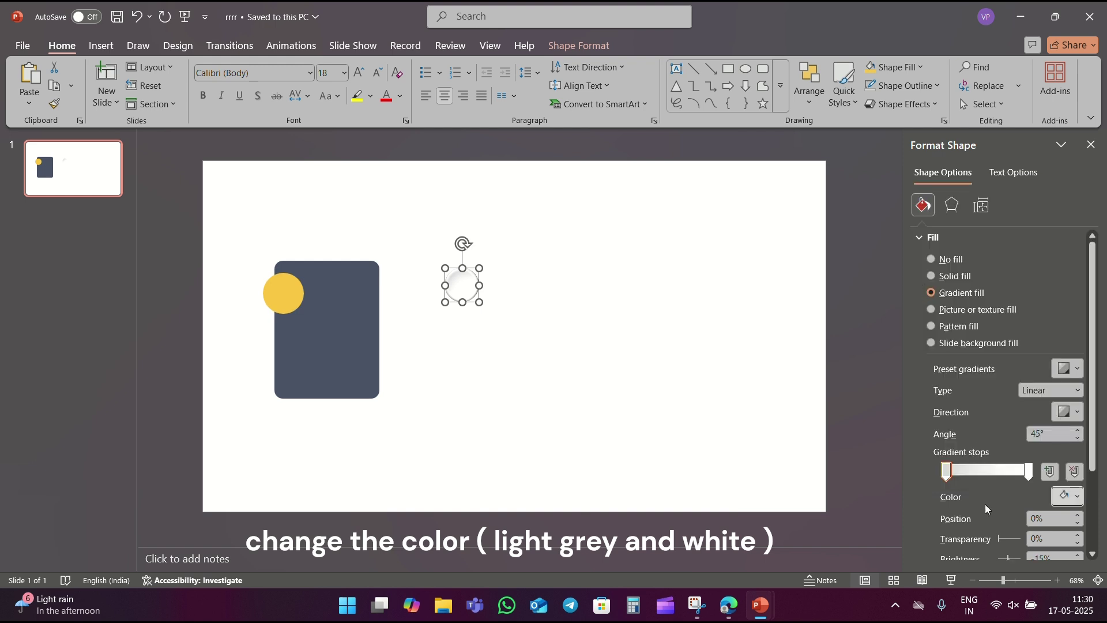
left_click(732, 315)
- Move the gradient circle onto the yellow circle and give it an outer shadow with 20 pt blur
left_click(462, 298)
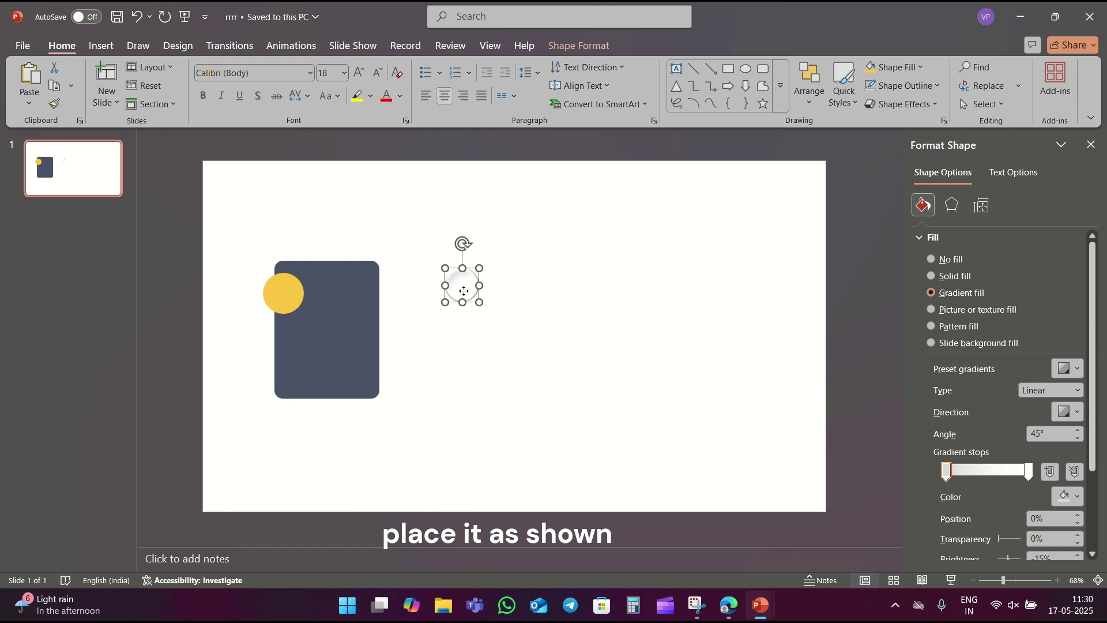
left_click_drag(464, 291, 282, 300)
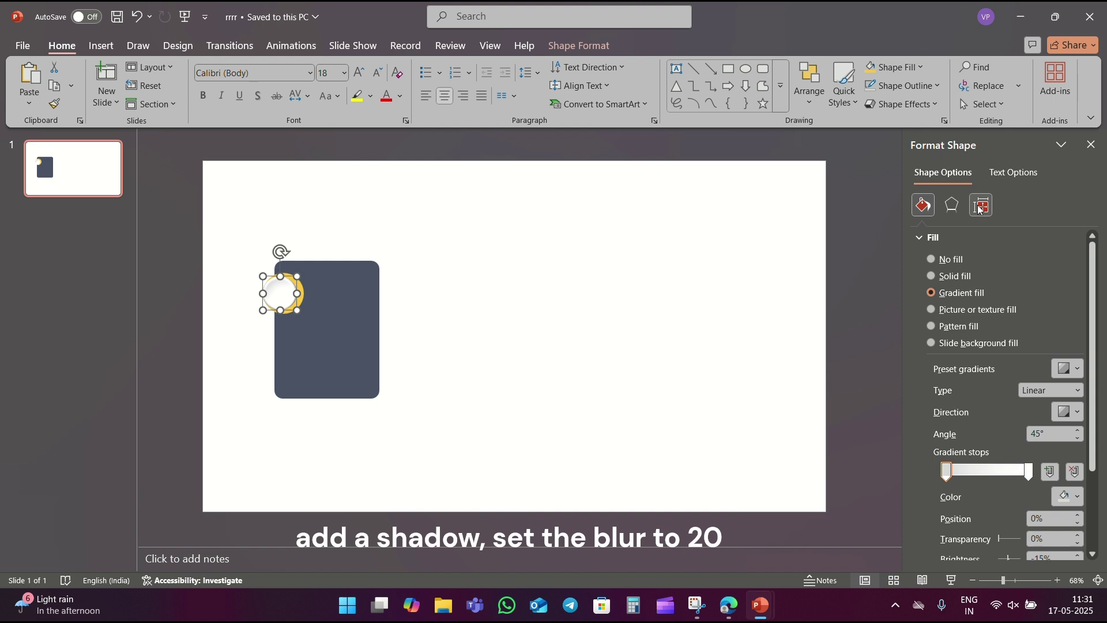
left_click(952, 204)
left_click(962, 241)
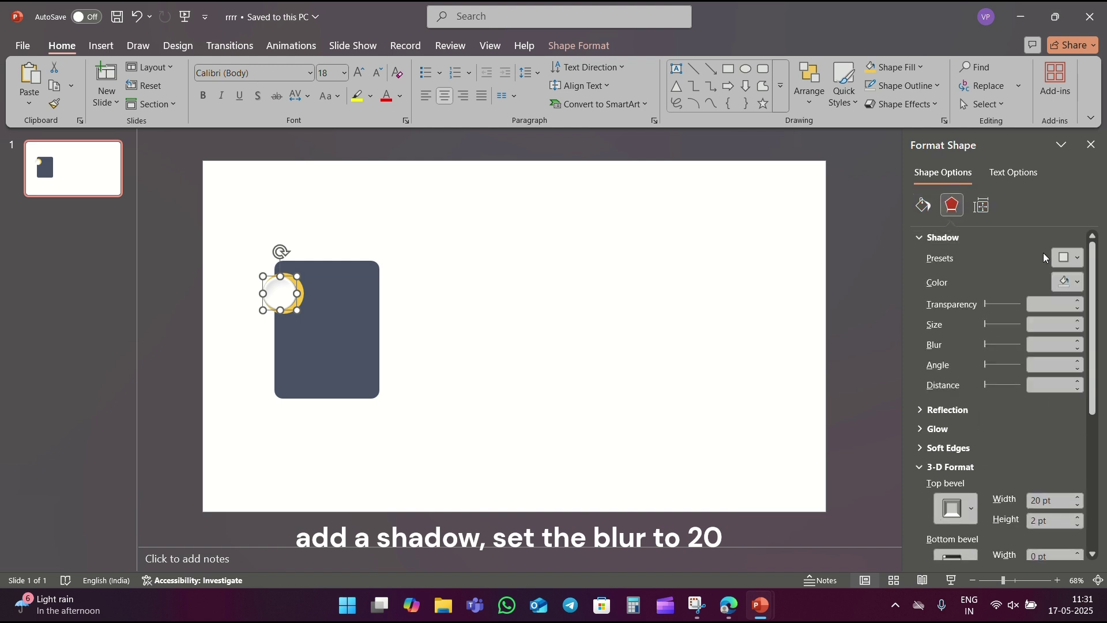
left_click(1068, 258)
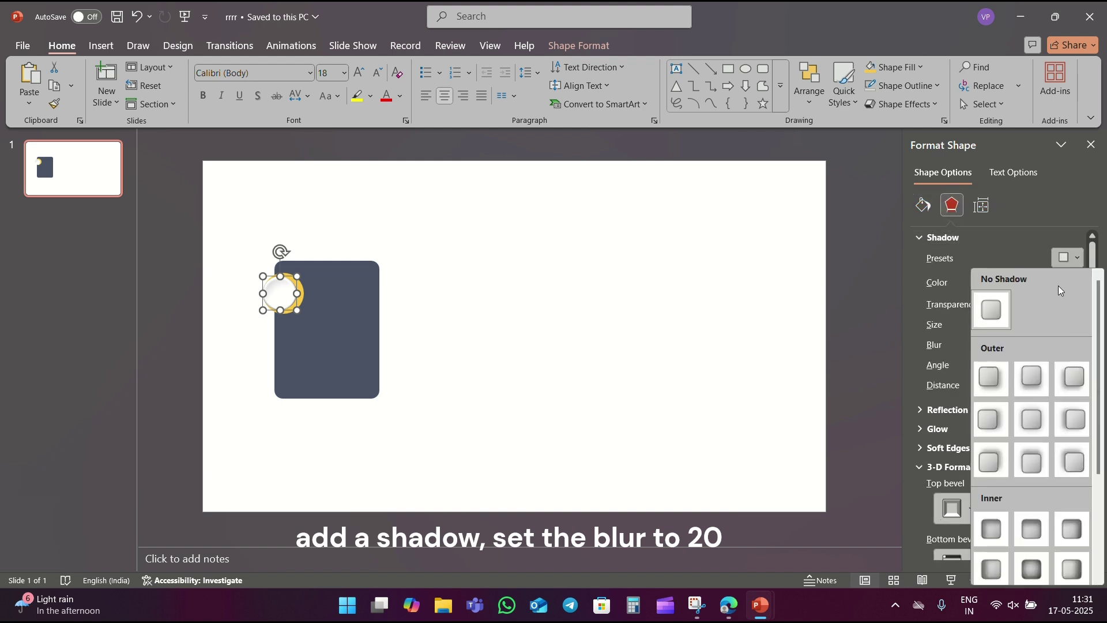
left_click(1003, 389)
double_click(1039, 345)
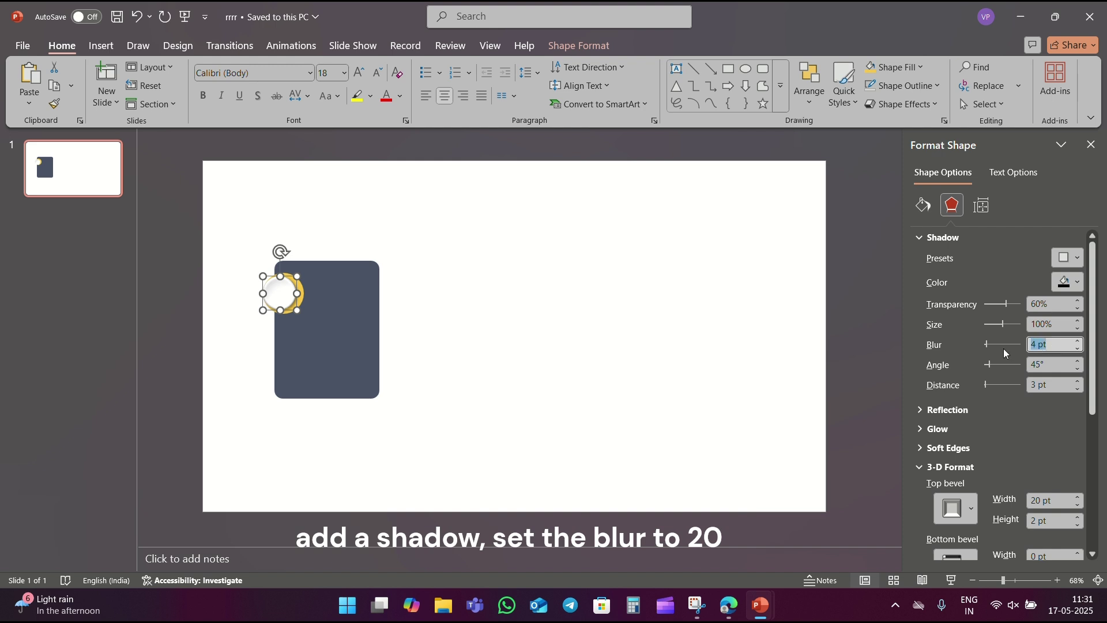
type("20")
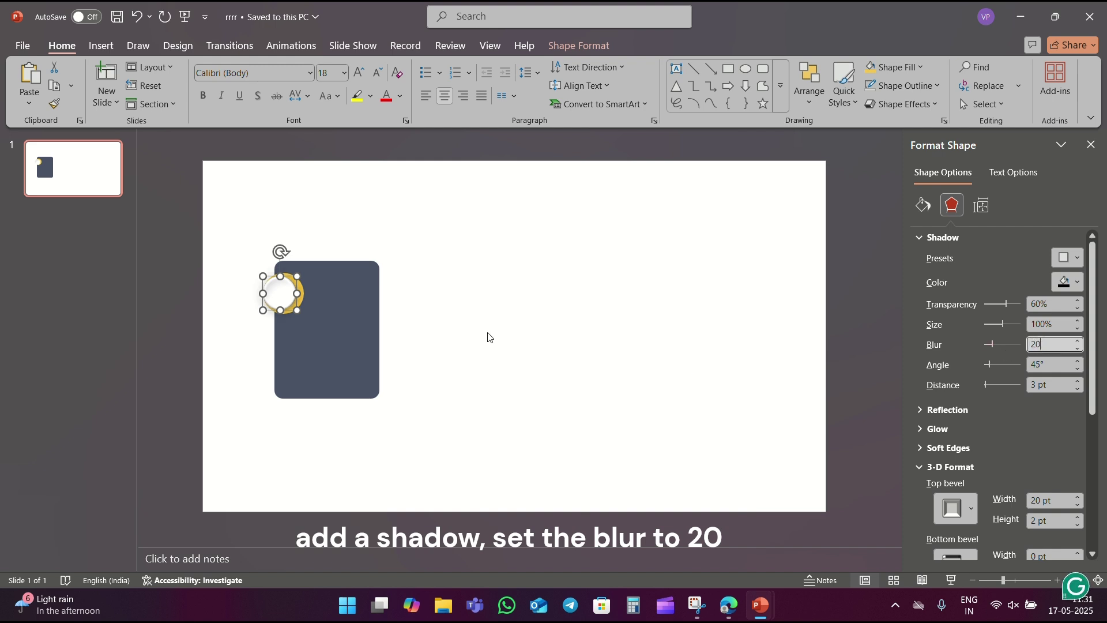
left_click(485, 331)
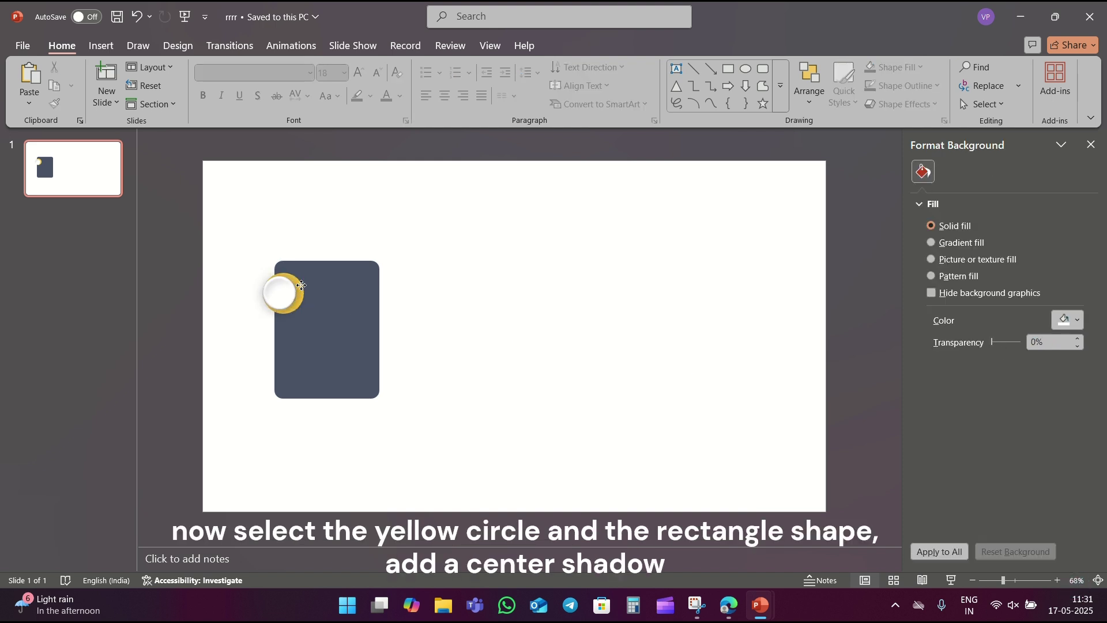
left_click(301, 285)
- Apply the Outer Center shadow preset with blur 20 to the yellow circle and dark card together
left_click(348, 298, "shift")
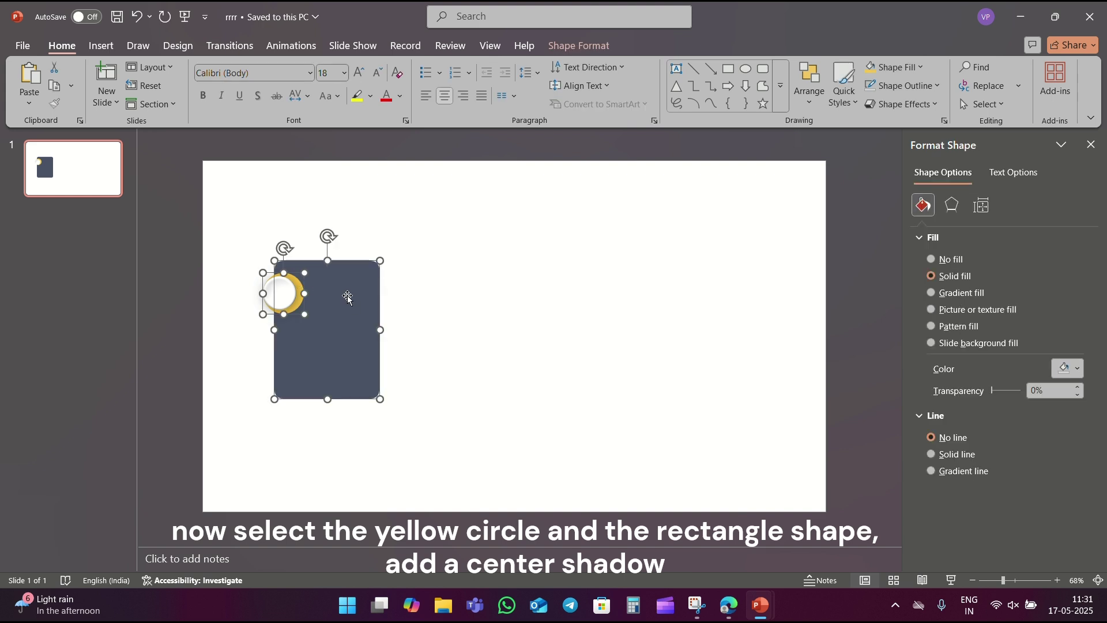
left_click(952, 206)
left_click(1068, 257)
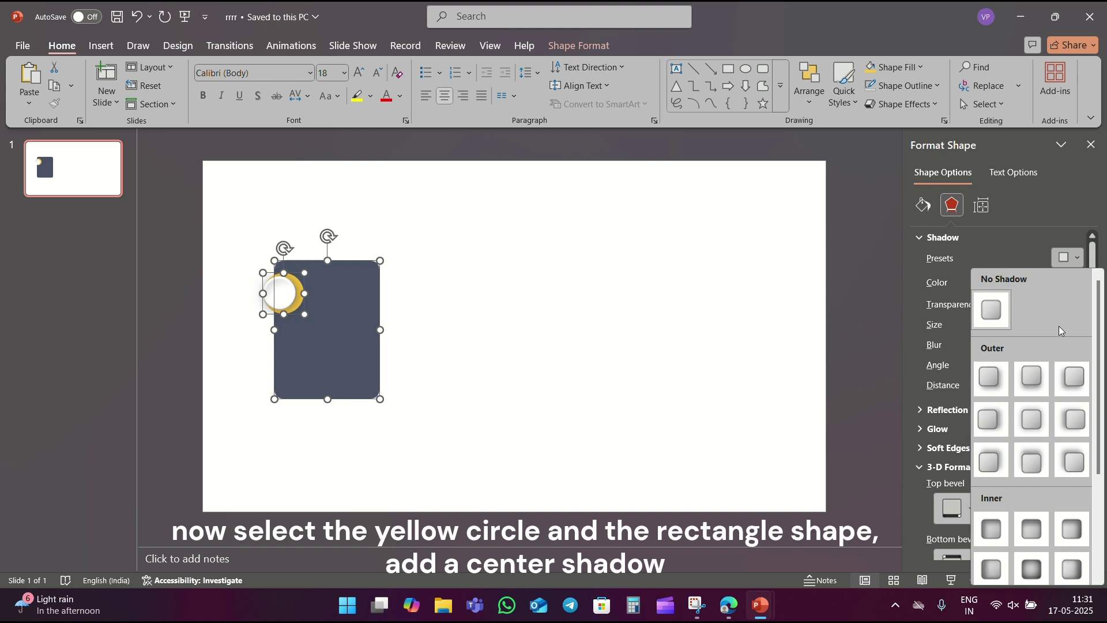
left_click(1031, 420)
left_click_drag(1056, 344, 1019, 350)
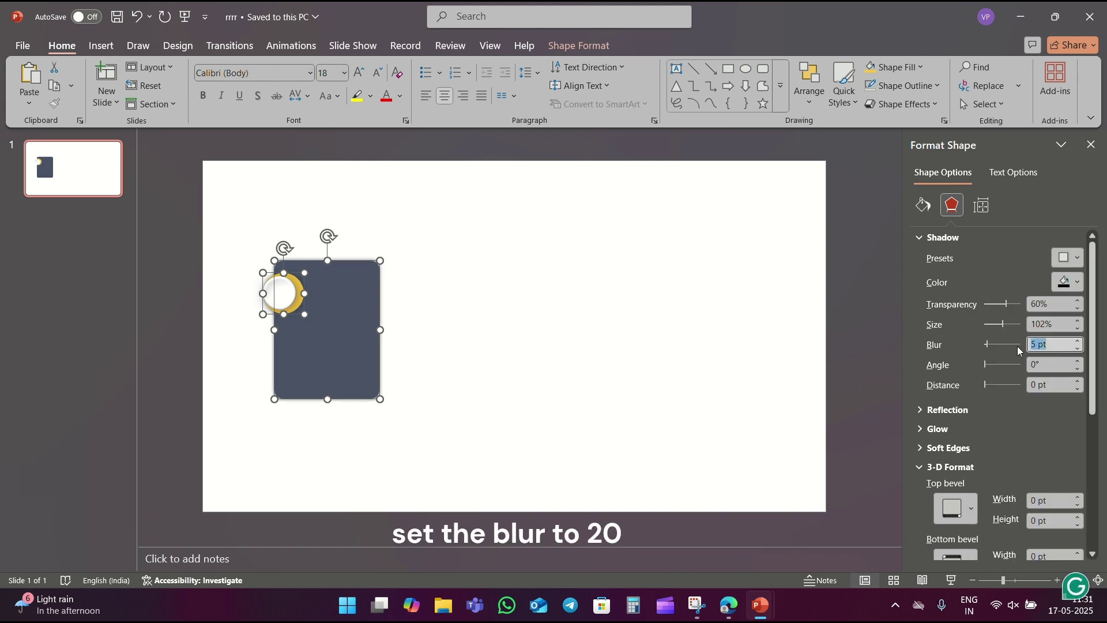
type("20")
left_click(466, 333)
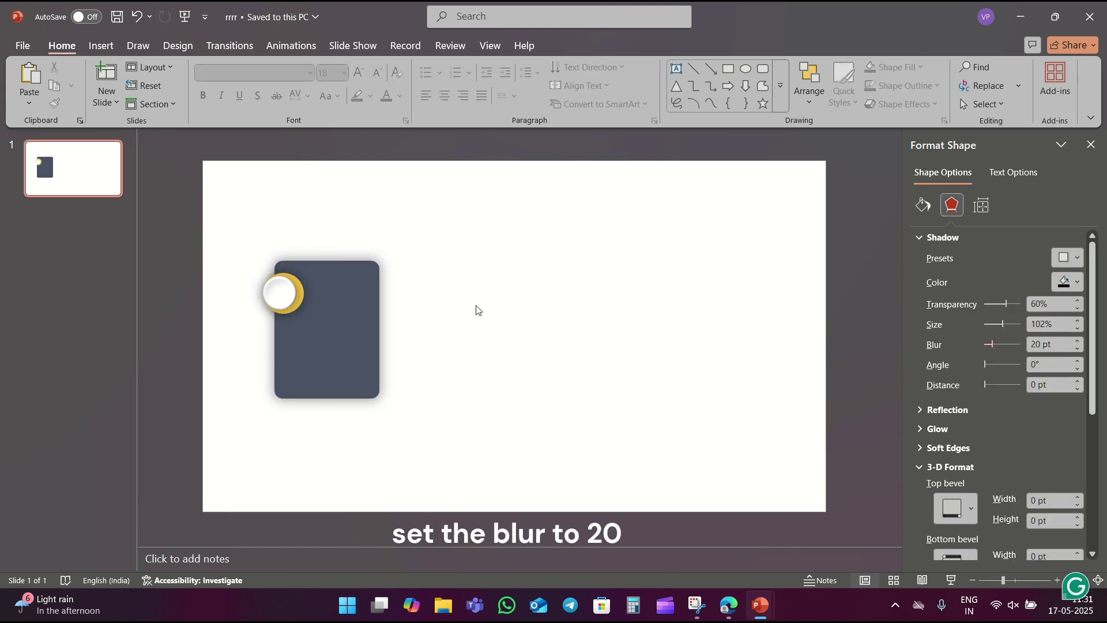
- Duplicate the gradient circle and send the copy behind the dark card's right edge
left_click(287, 294)
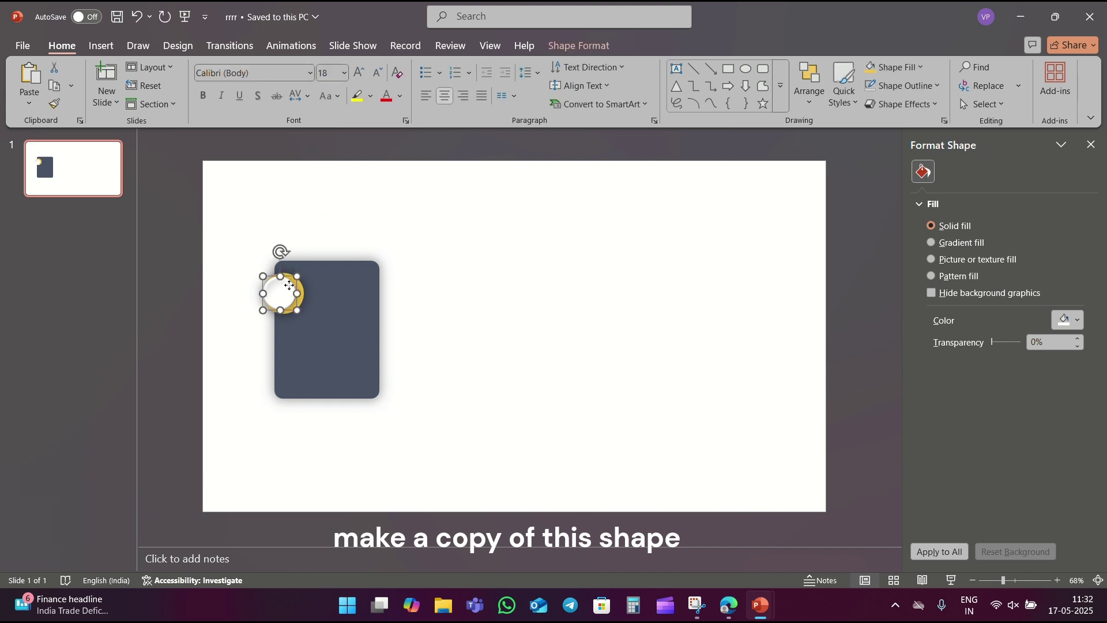
key("ctrl+c")
key("ctrl+v")
left_click_drag(292, 298, 377, 363)
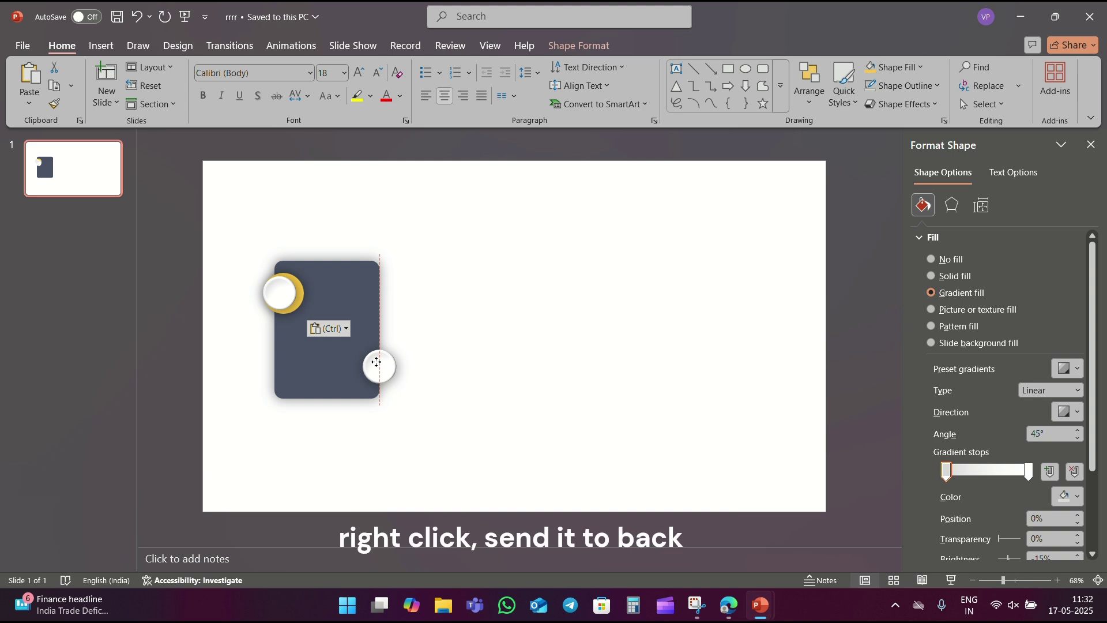
right_click(376, 363)
left_click(410, 398)
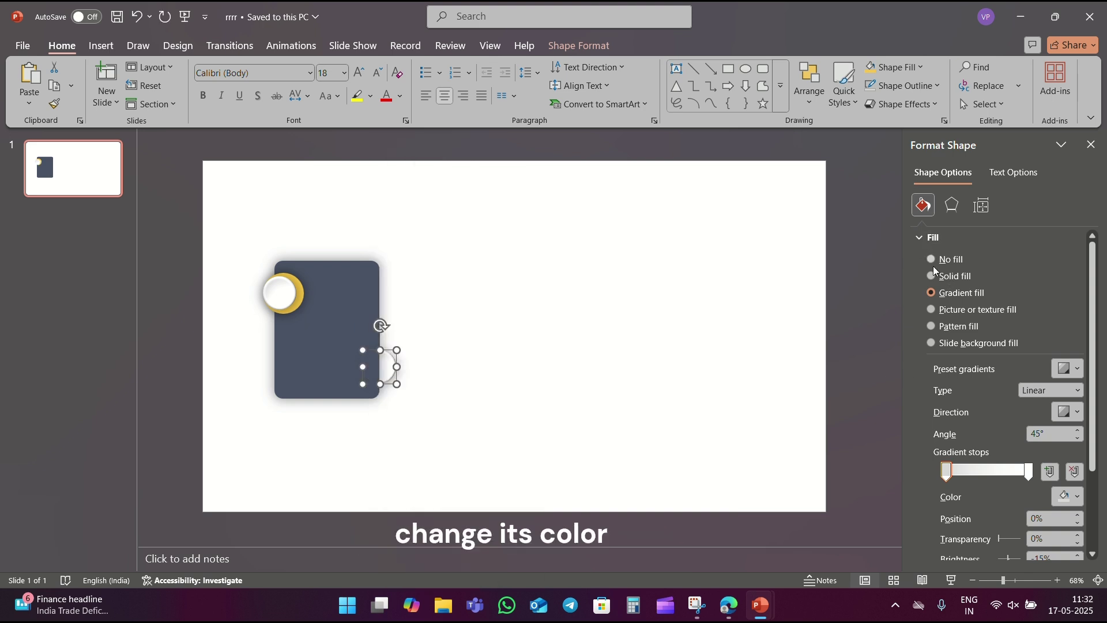
- Change the copy to a solid yellow fill
left_click(944, 277)
left_click(1056, 372)
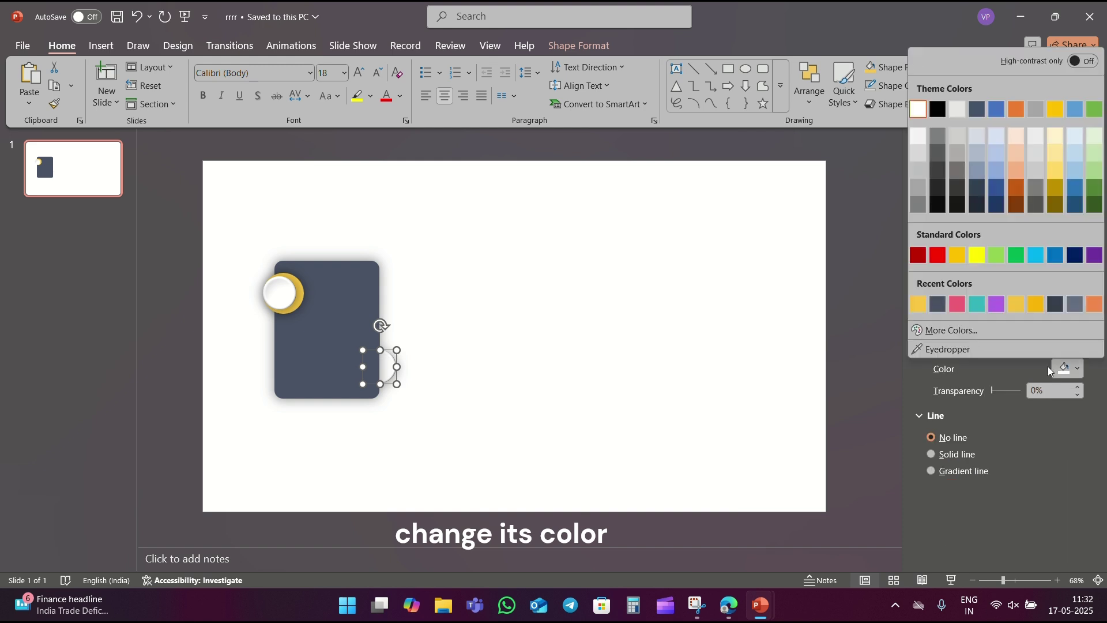
left_click(918, 305)
left_click(519, 332)
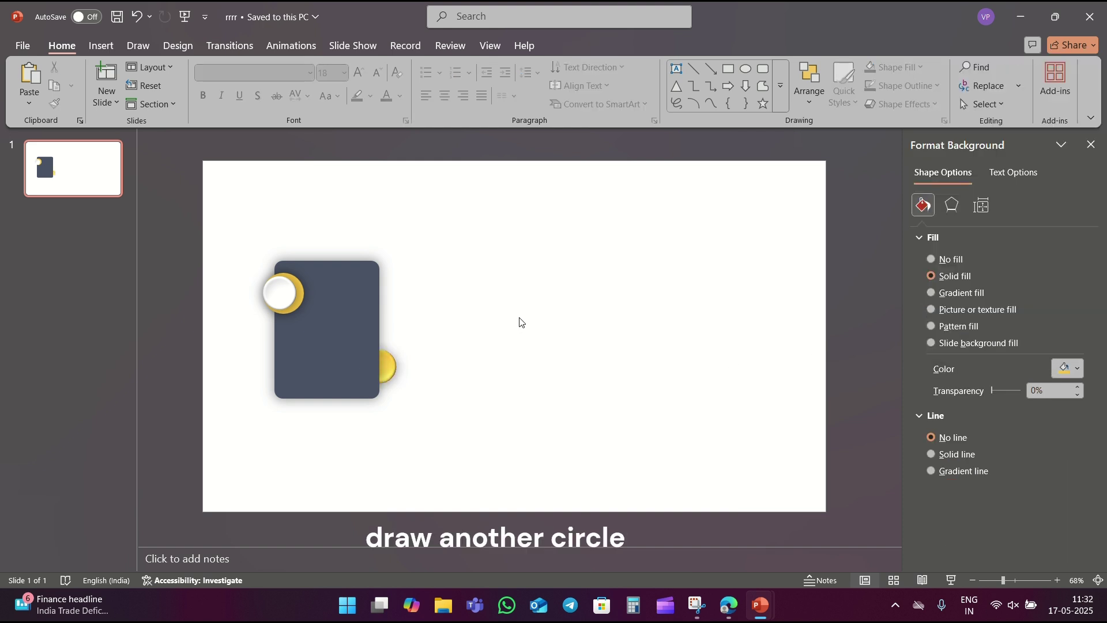
- Draw a small circle sized 0.53 × 0.53 cm
left_click(744, 70)
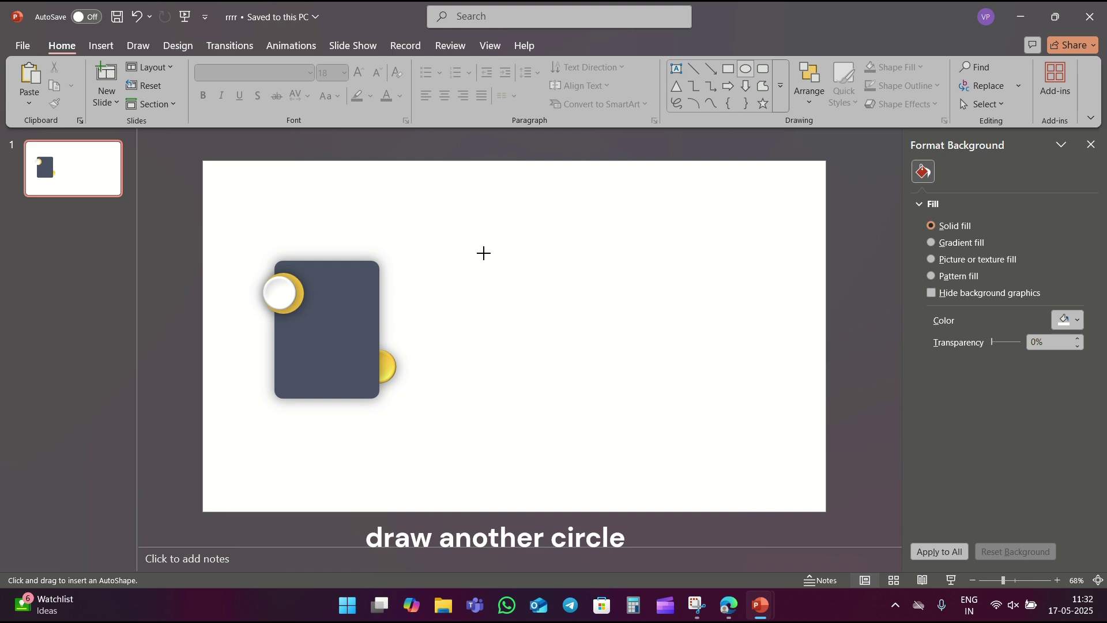
left_click_drag(483, 252, 502, 273)
left_click(956, 73)
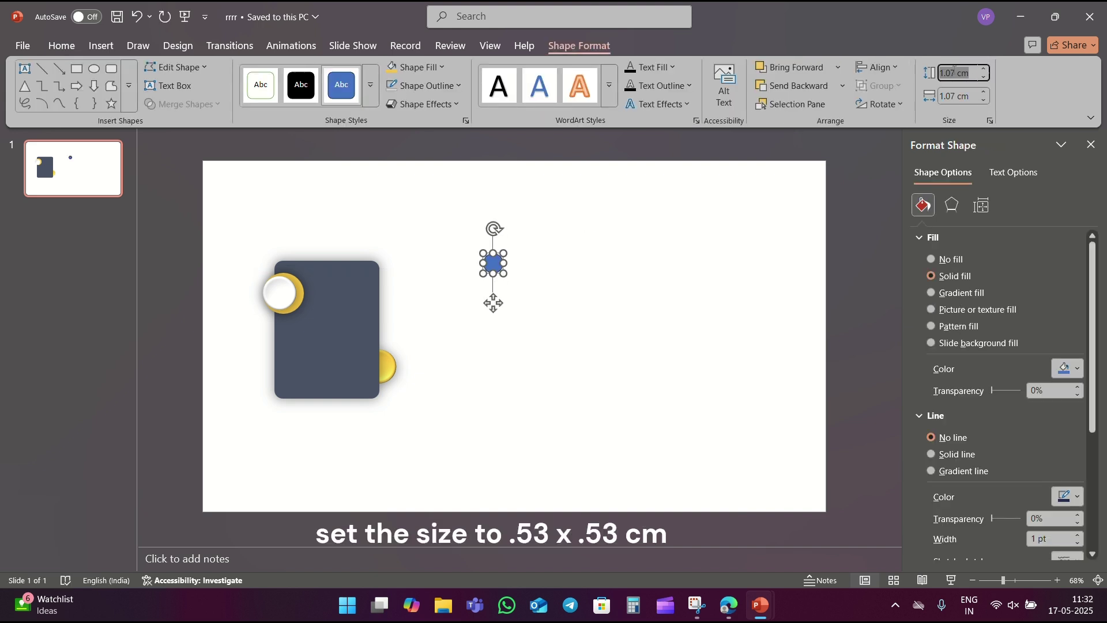
type(".53")
key("Tab")
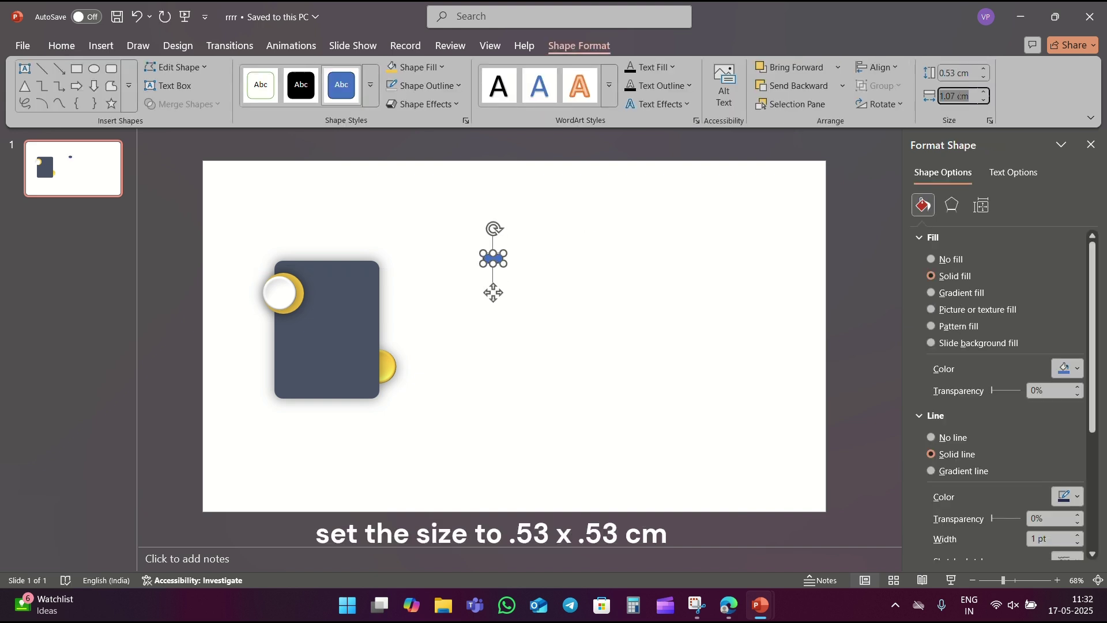
type(".53")
left_click(654, 271)
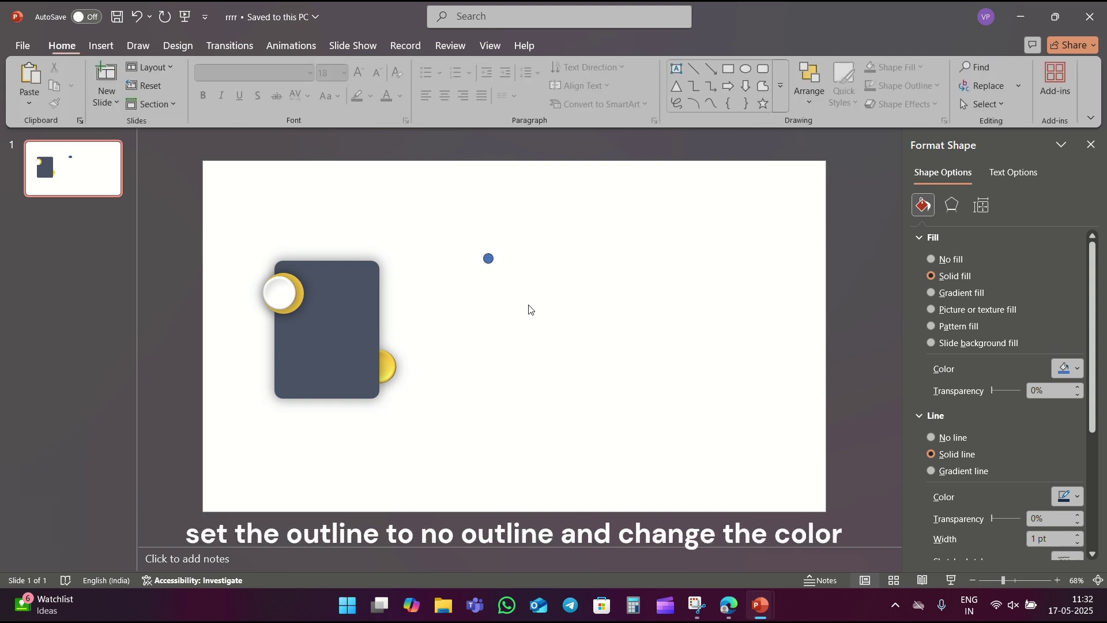
- Remove the small circle's outline and fill it yellow
left_click(487, 257)
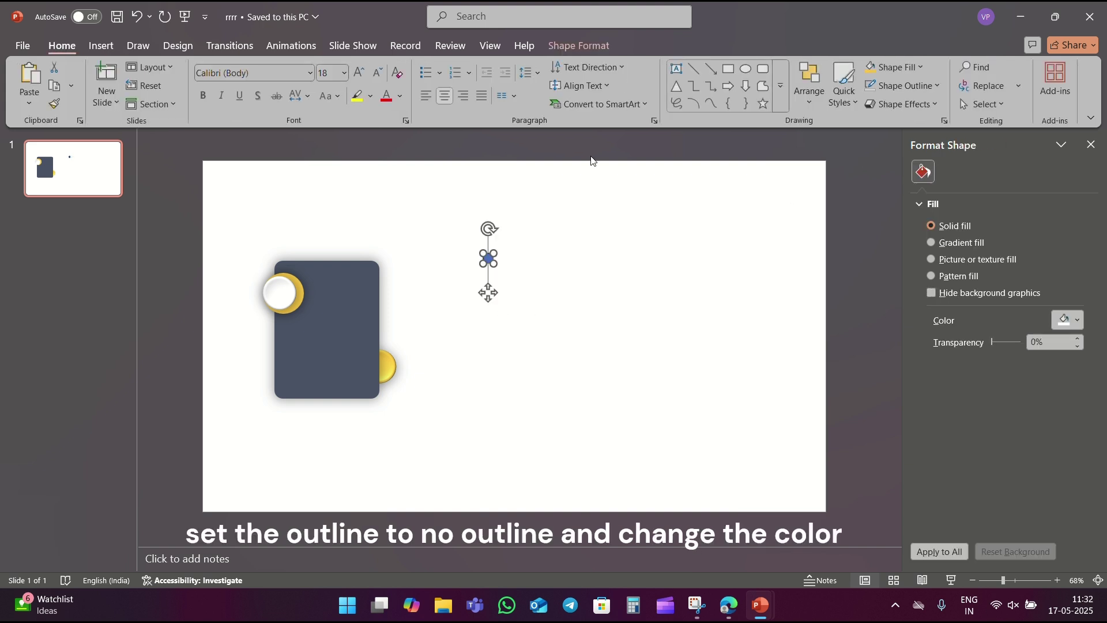
left_click(902, 88)
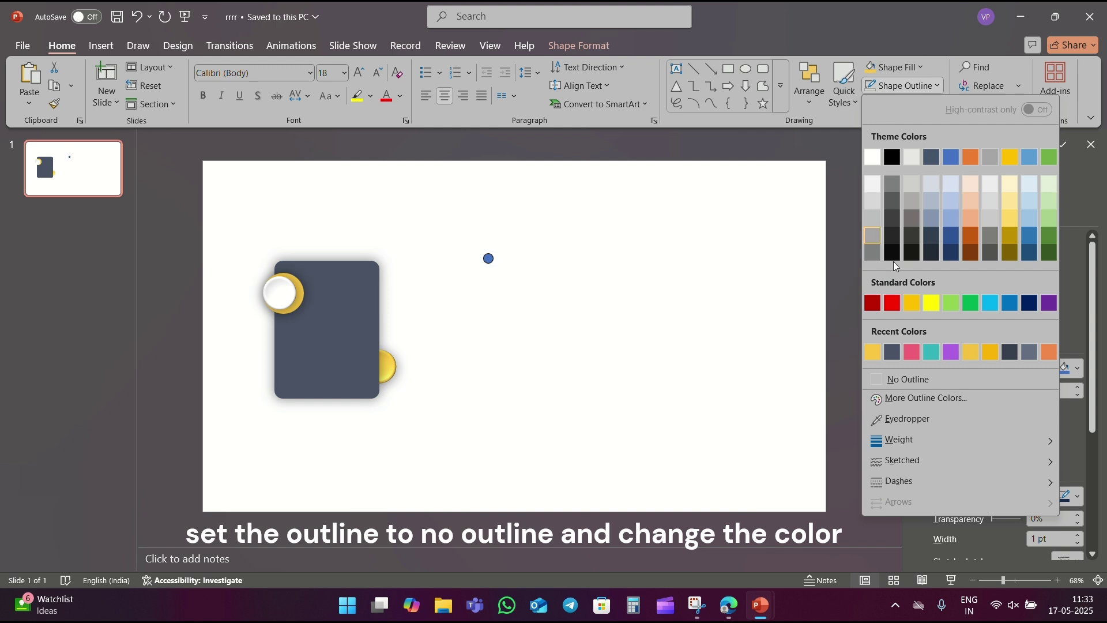
left_click(900, 379)
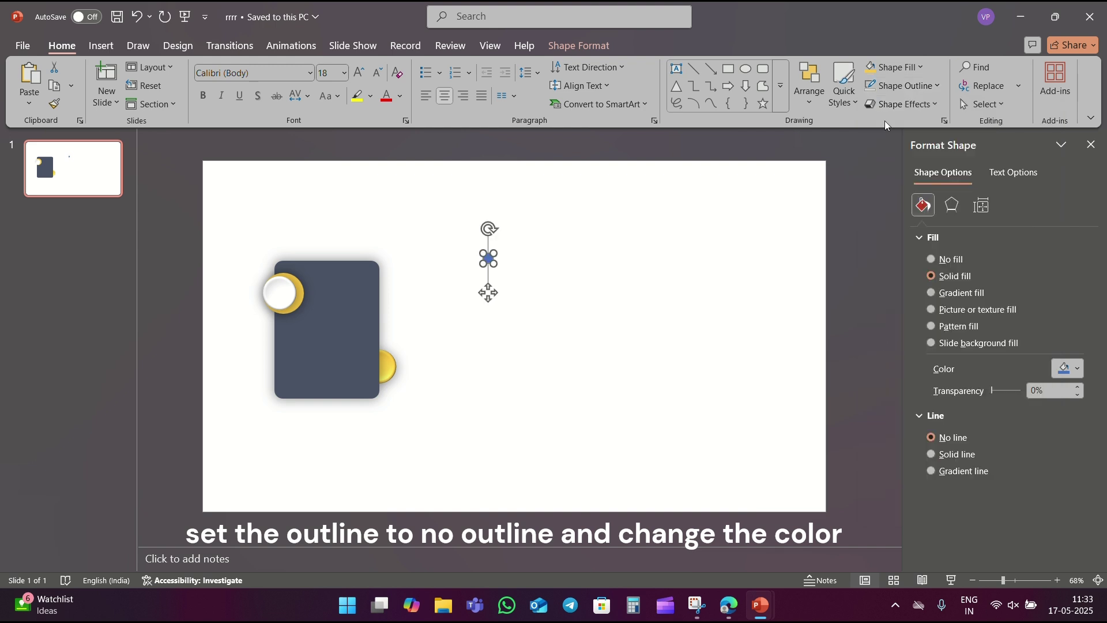
left_click(921, 67)
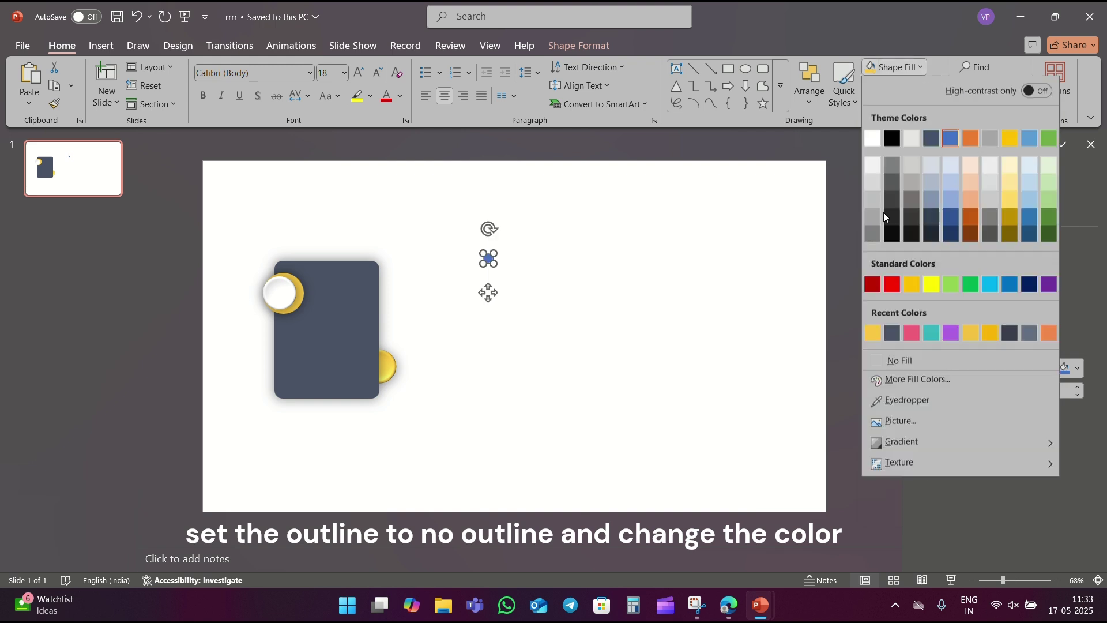
left_click(873, 332)
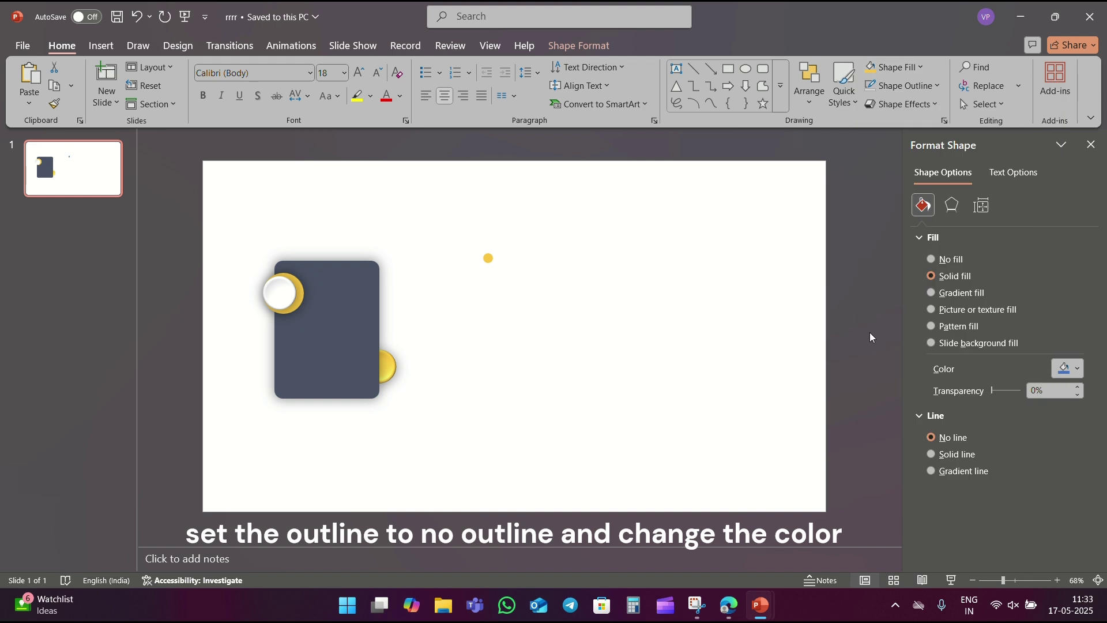
- Give the dot a top bevel 2 pt high and 2 pt wide
left_click(950, 205)
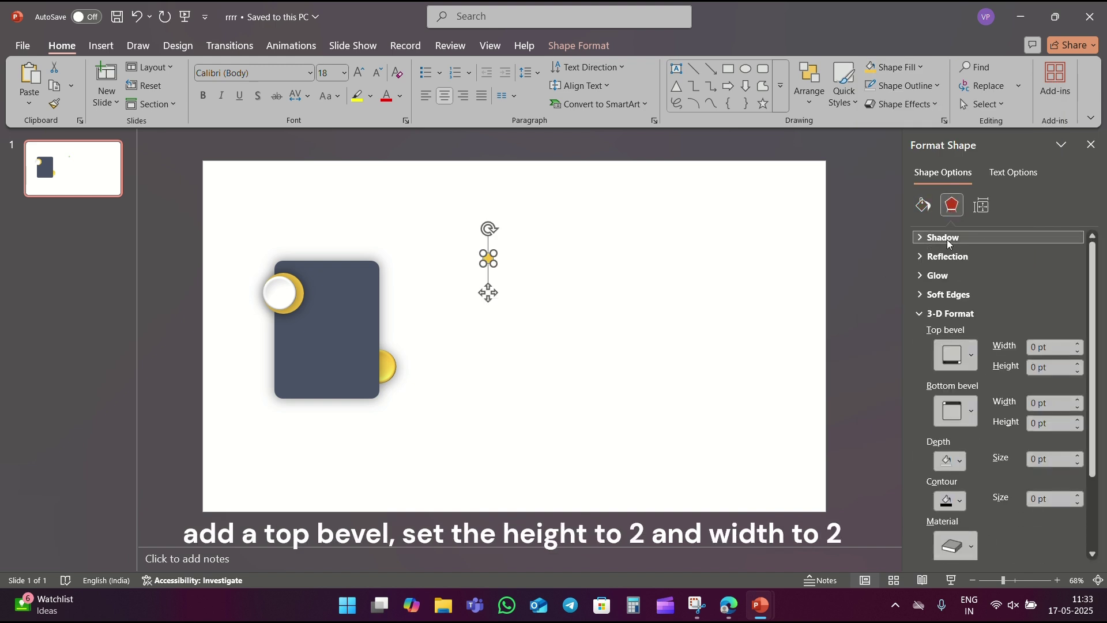
left_click(955, 354)
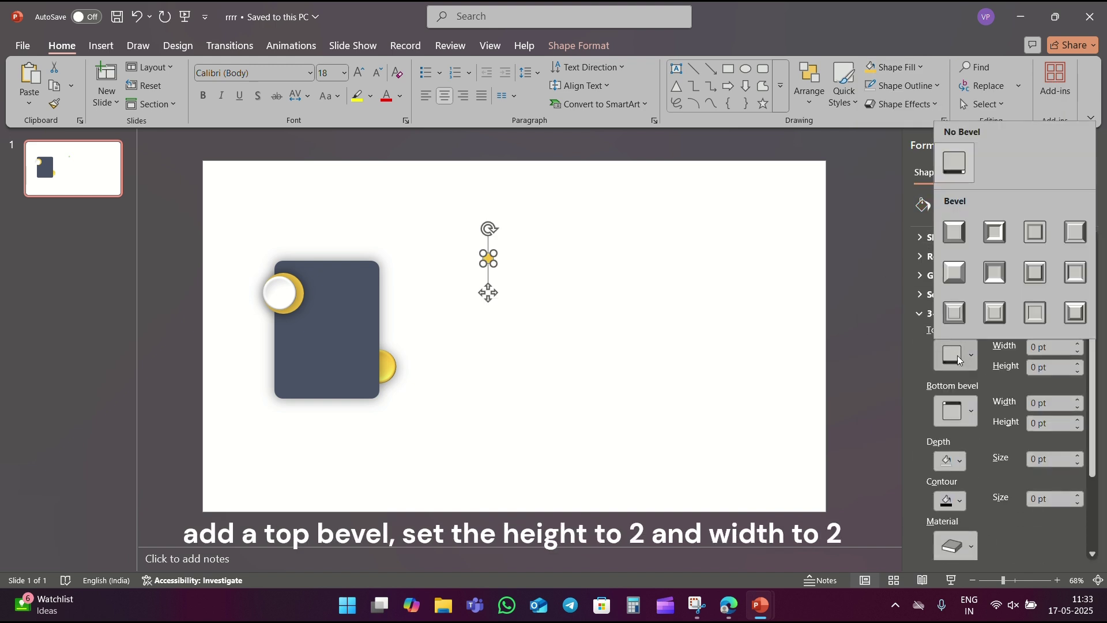
left_click(955, 243)
double_click(1029, 368)
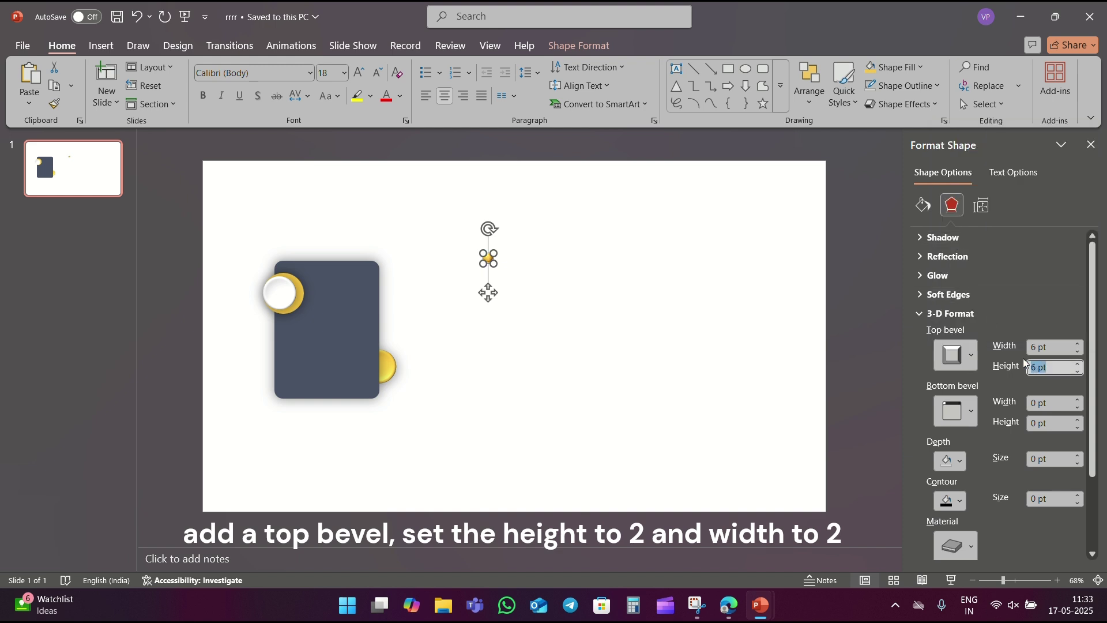
type("2")
key("Tab")
type("2")
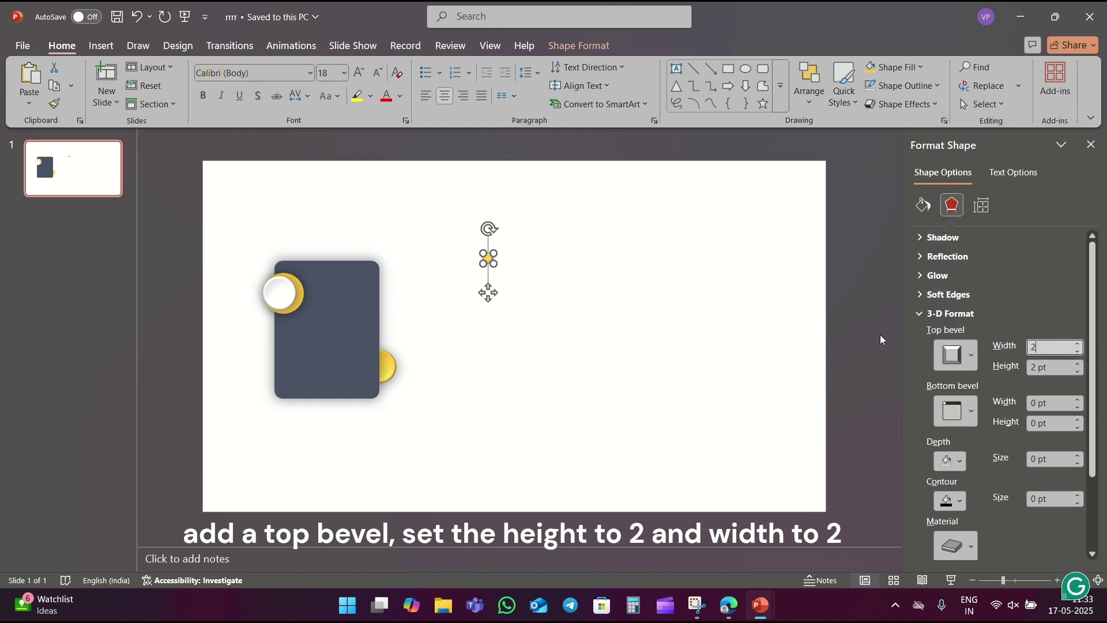
left_click(557, 289)
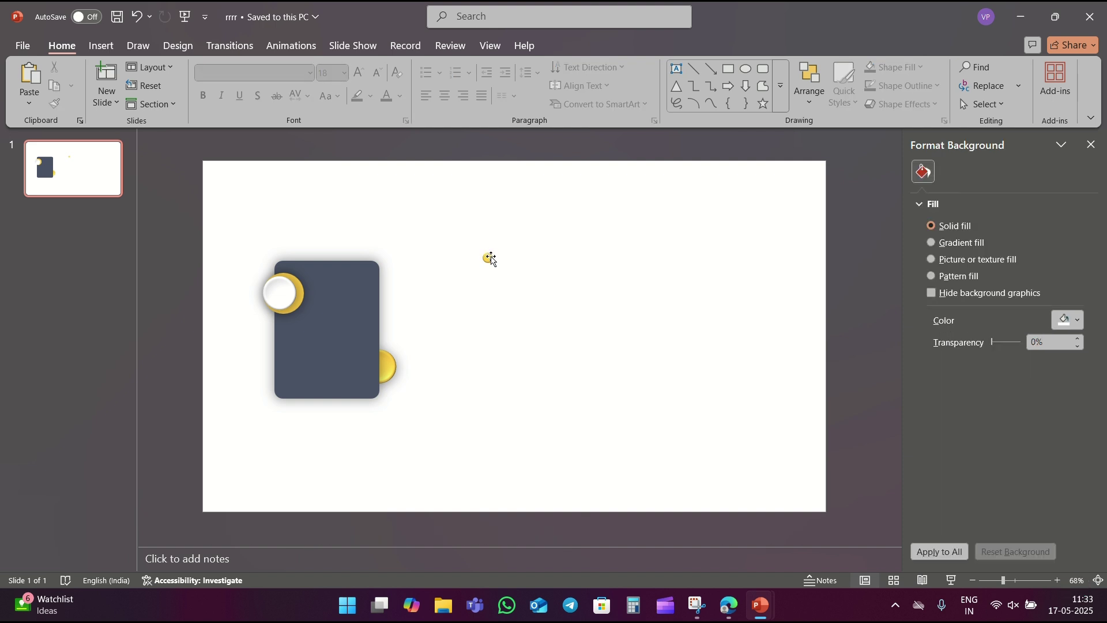
left_click(488, 258)
- Resize a yellow dot to 0.75 × 0.75 cm and place it on the card's bottom edge
mouse_move(489, 257)
left_mouse_down()
mouse_move(366, 297)
mouse_move(240, 315)
mouse_move(254, 317)
mouse_move(315, 436)
left_mouse_up()
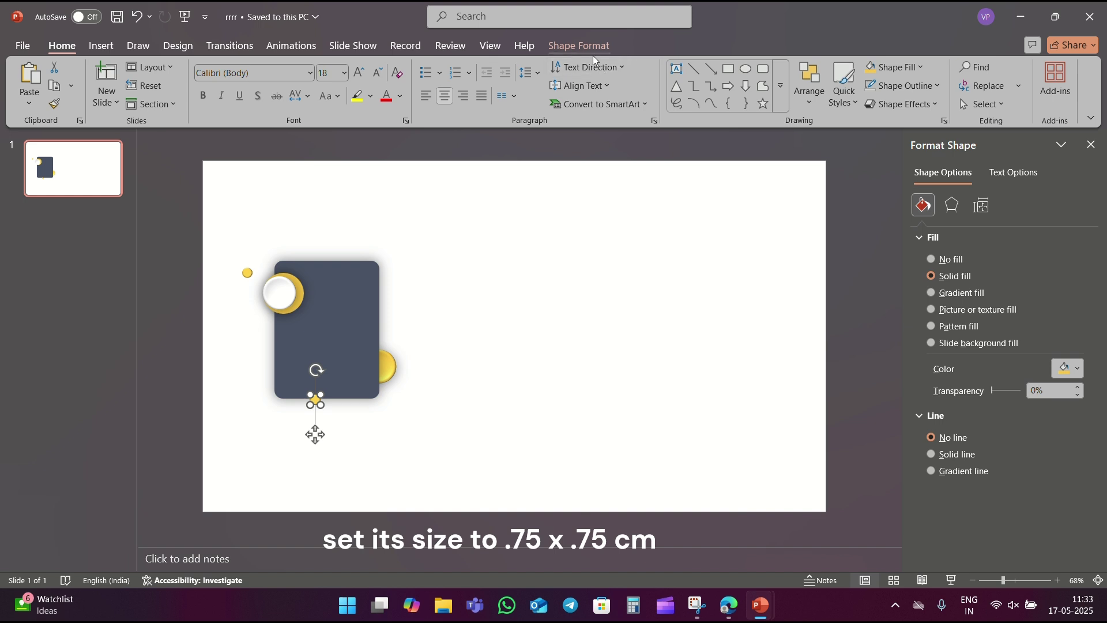
left_click(593, 52)
left_click(958, 73)
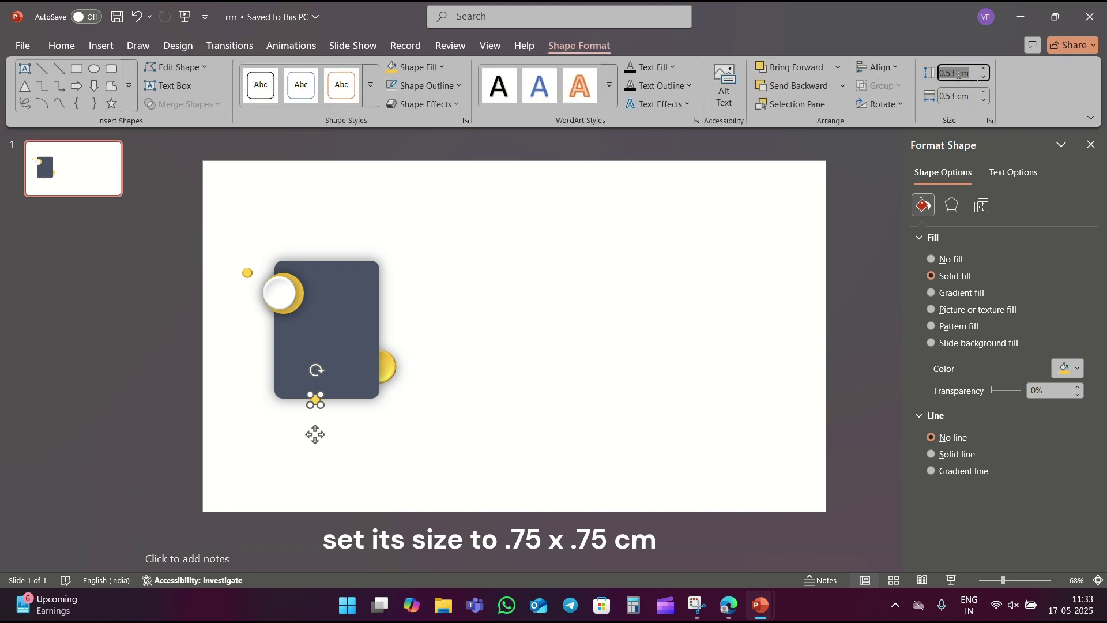
type(".75")
left_click(961, 96)
type(".7")
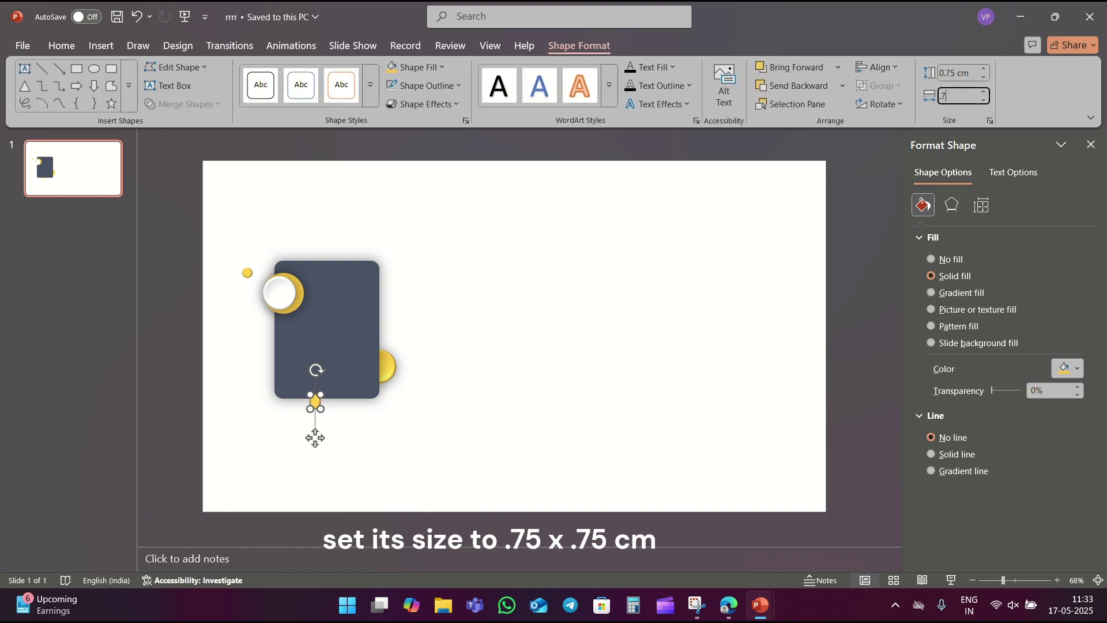
key("Return")
left_click(344, 413)
left_click(316, 404)
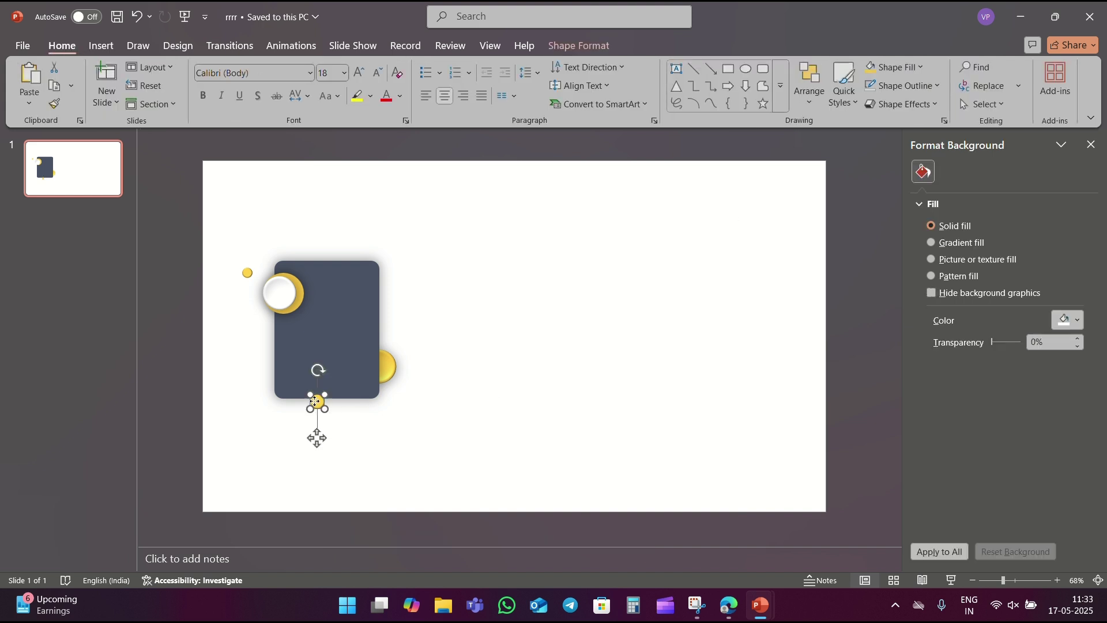
left_click_drag(316, 440, 482, 373)
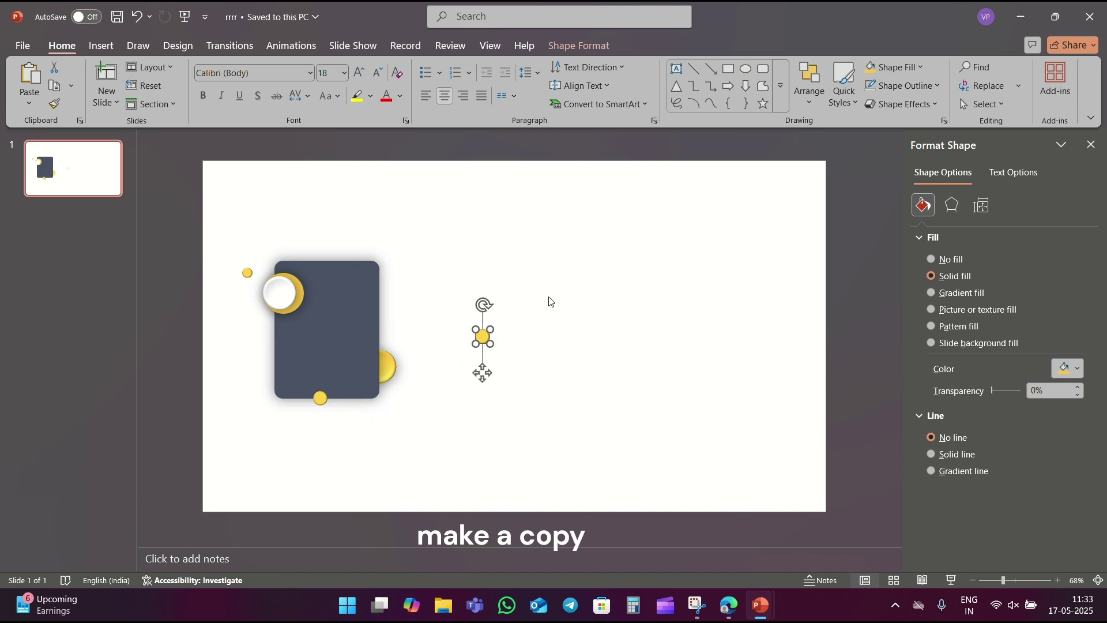
- Shrink another dot to 0.3 cm and move it onto the card near its top
left_click(606, 48)
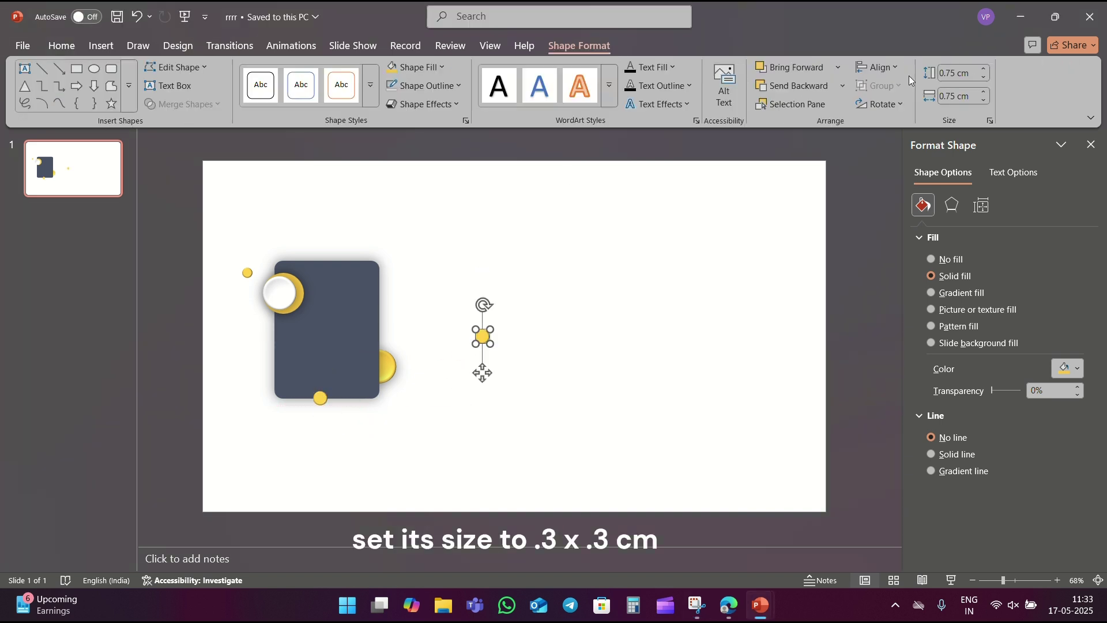
left_click(966, 72)
type(".3")
key("Return")
left_click(474, 345)
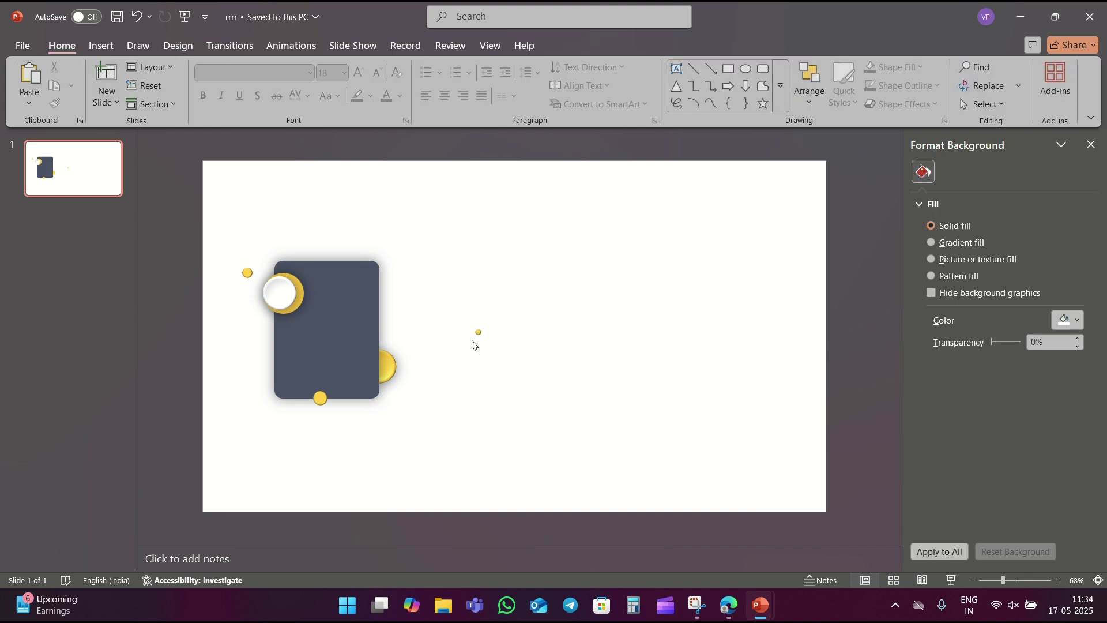
left_click(475, 358)
left_click_drag(477, 372, 349, 333)
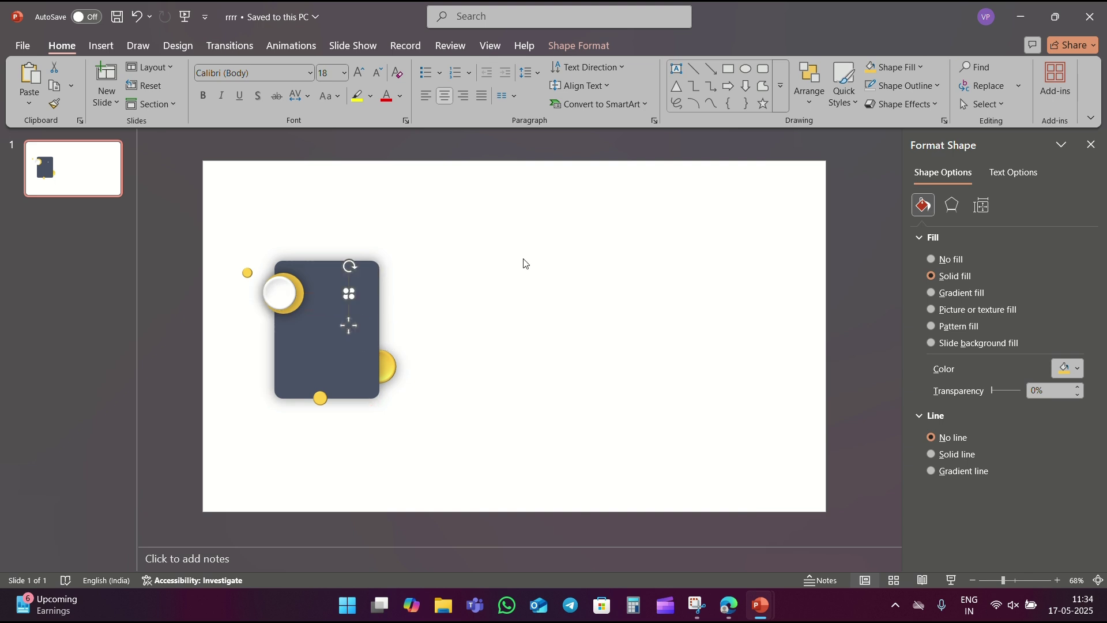
- Apply an Outer Center shadow with 20 pt blur to the three dots, then nudge the left dot toward the corner
left_click(248, 274, "shift")
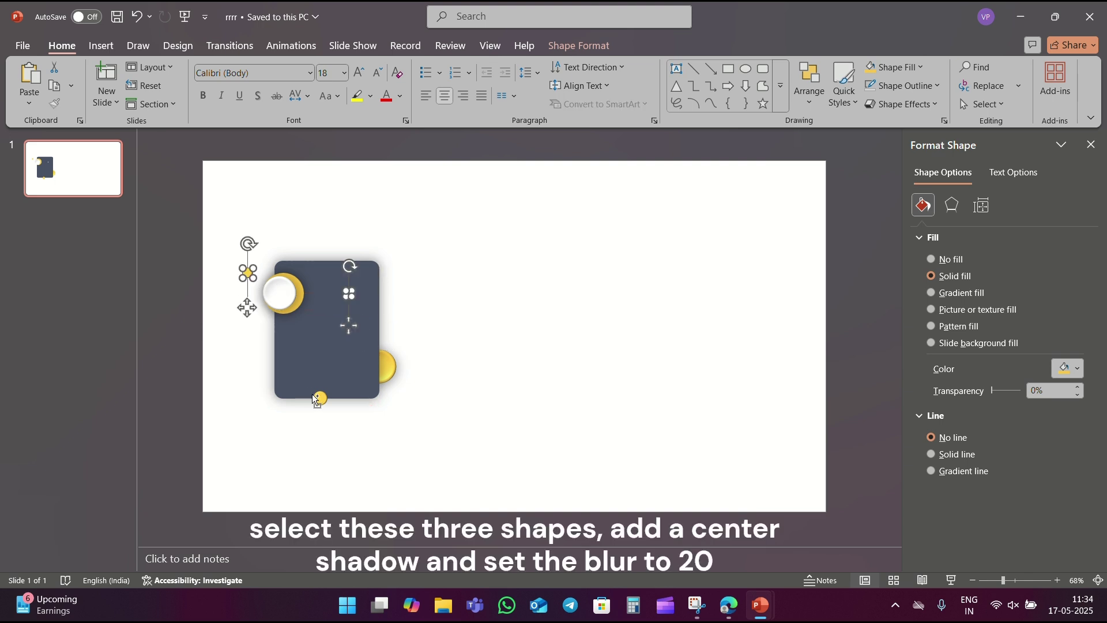
left_click(321, 398, "shift")
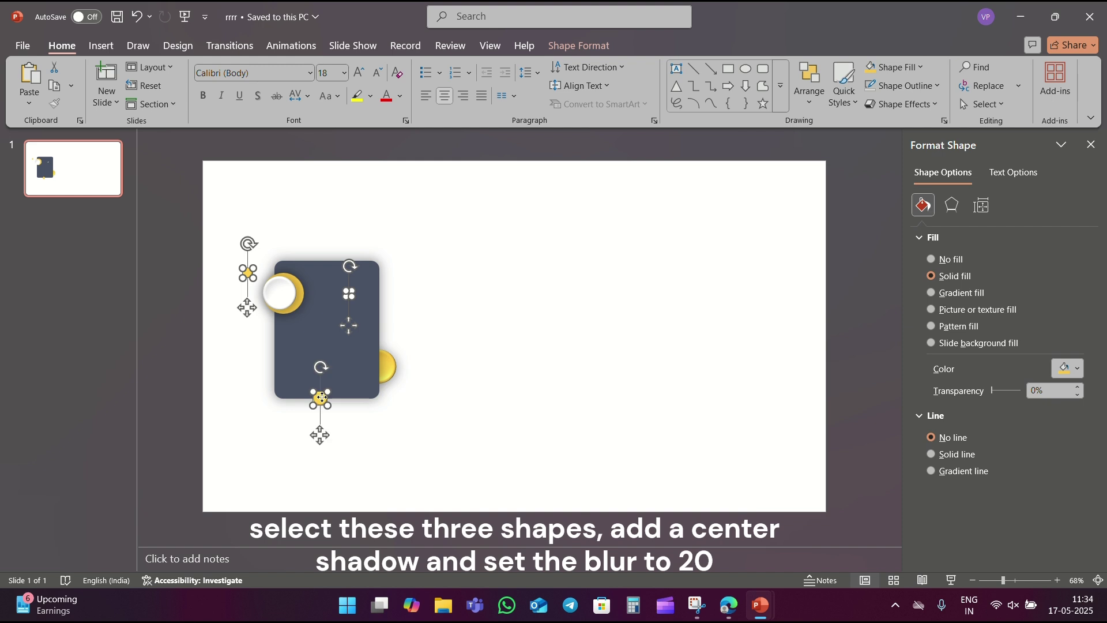
left_click(953, 206)
left_click(964, 238)
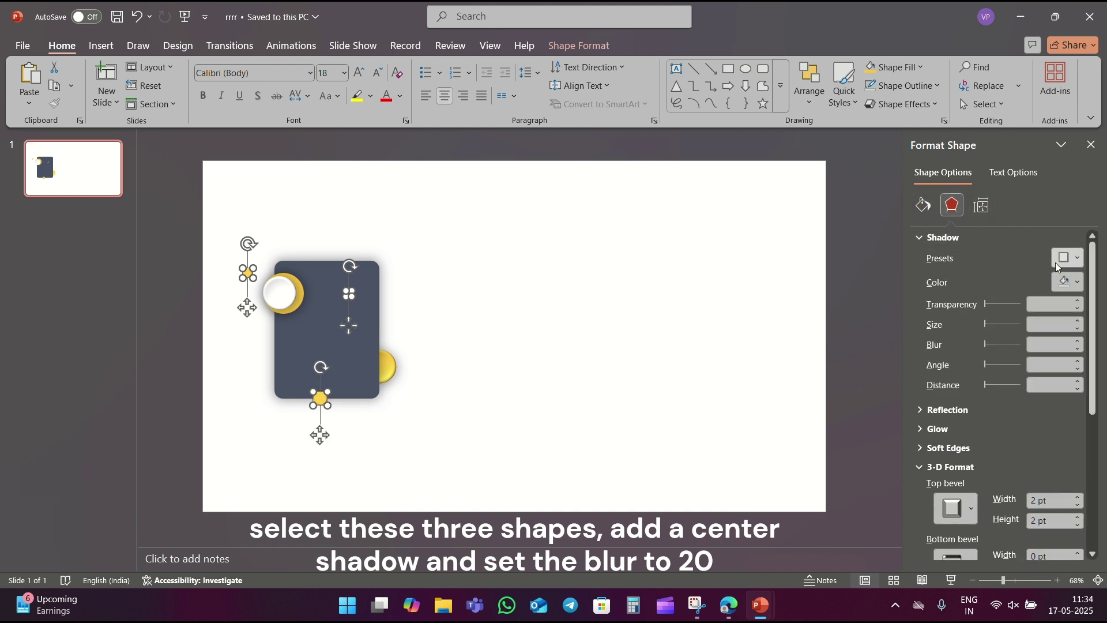
left_click(1057, 261)
left_click(1042, 425)
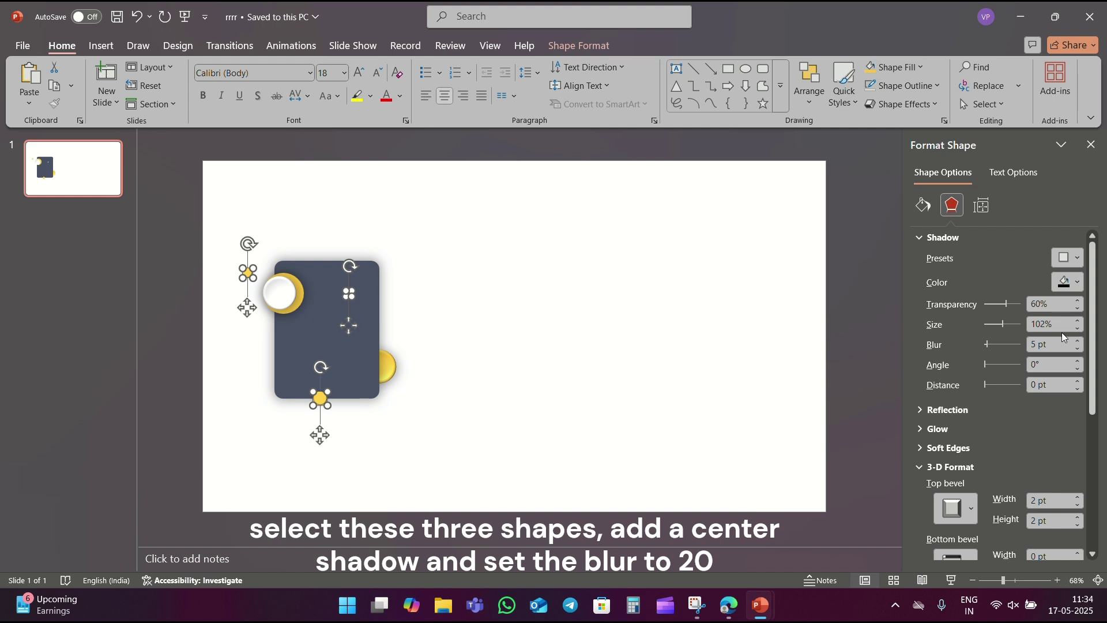
type("20")
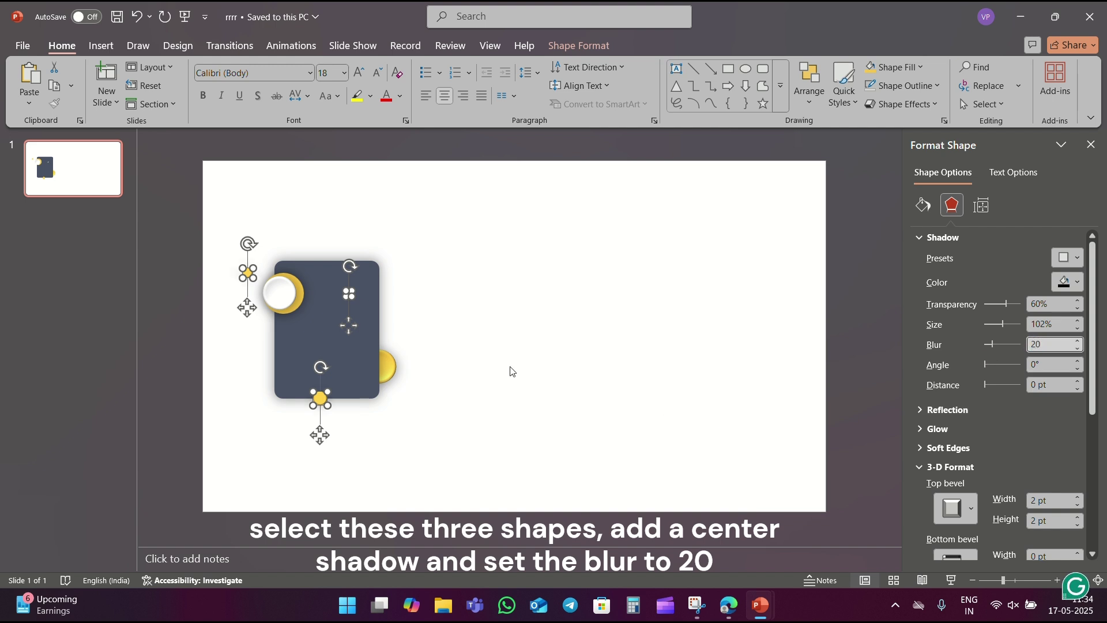
left_click(513, 371)
left_click(248, 274)
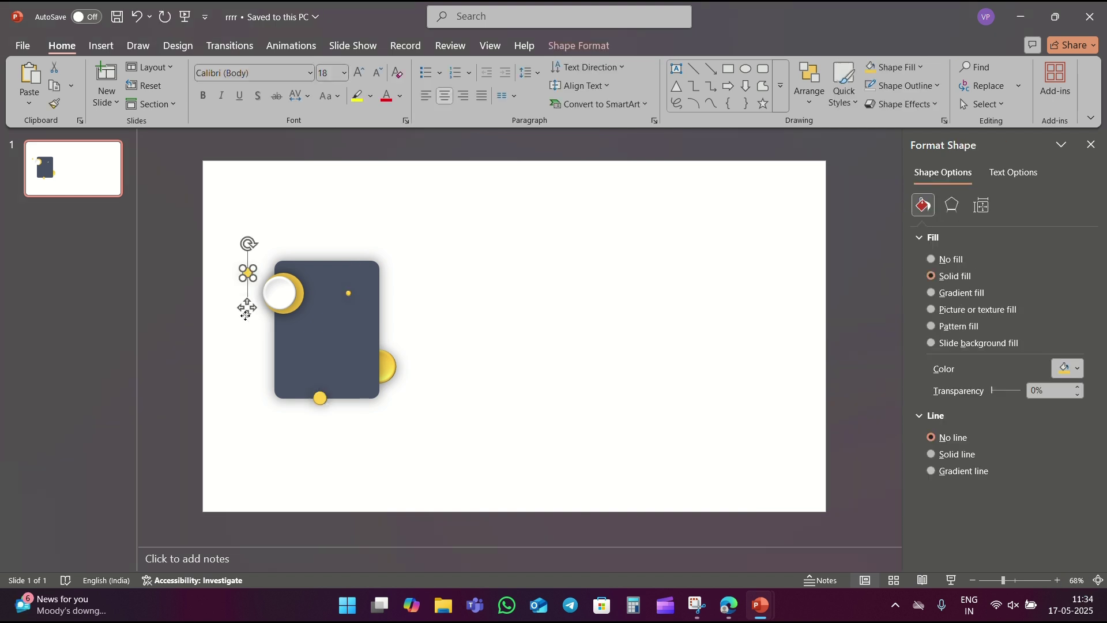
left_click_drag(248, 321, 255, 305)
- Copy the dark card with its circles and paste three copies side by side, making a row of four
left_click(587, 341)
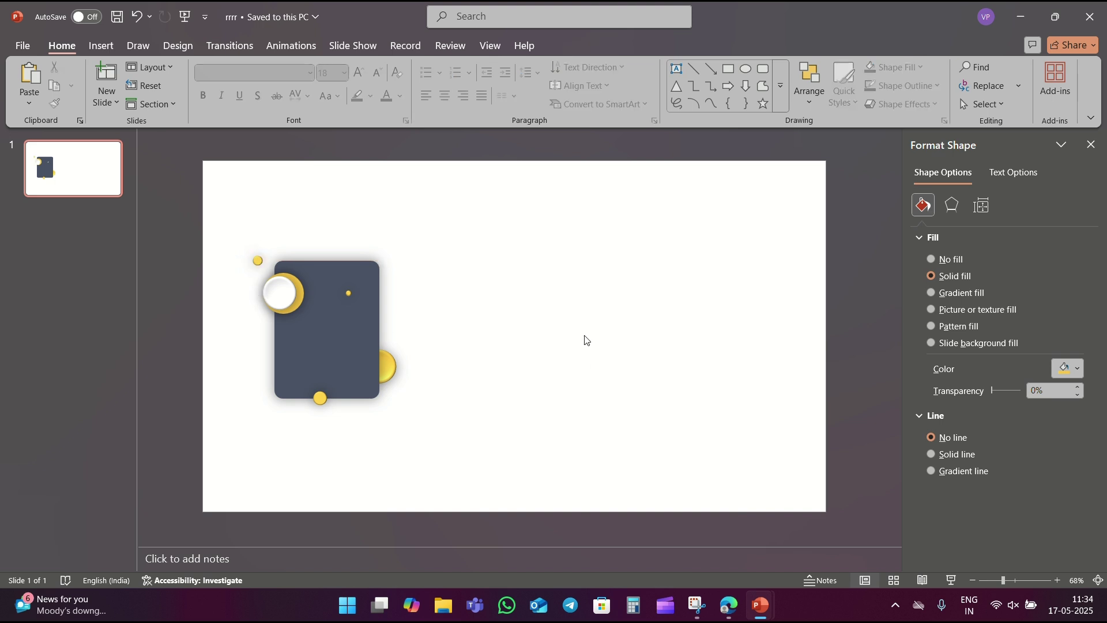
left_click_drag(232, 218, 514, 496)
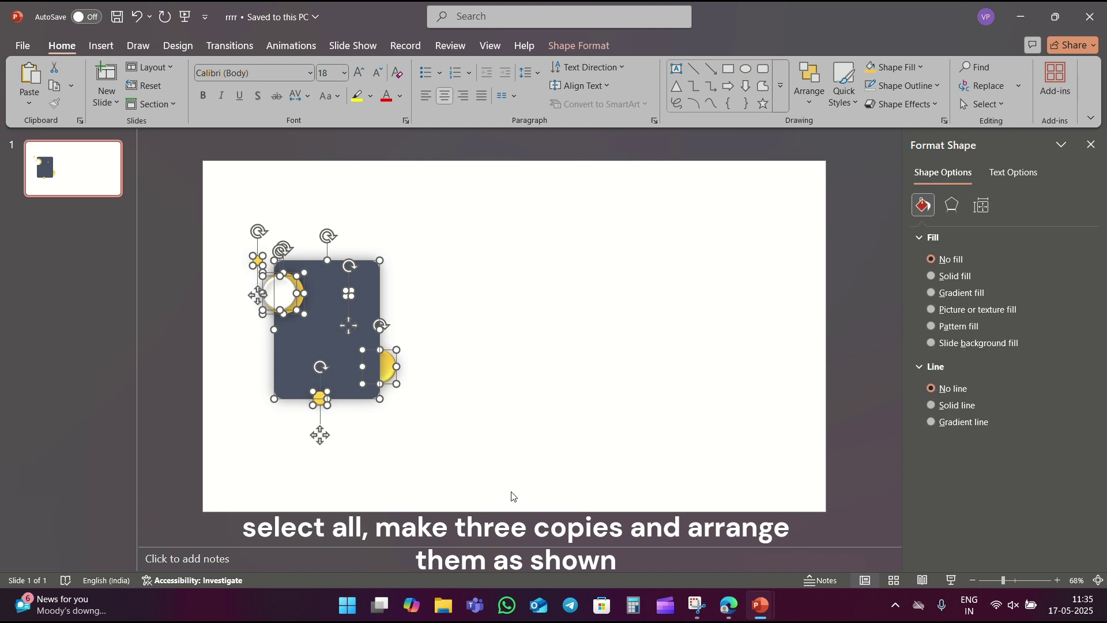
key("ctrl+c")
key("ctrl+v")
left_click_drag(329, 336, 473, 330)
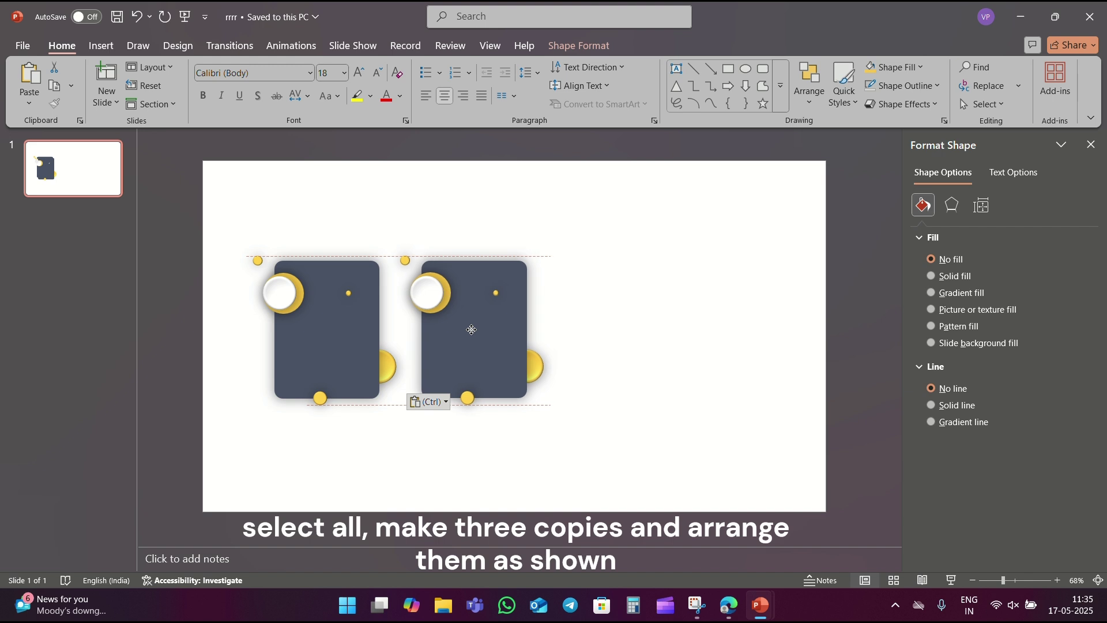
key("ctrl+v")
left_click_drag(373, 346, 616, 336)
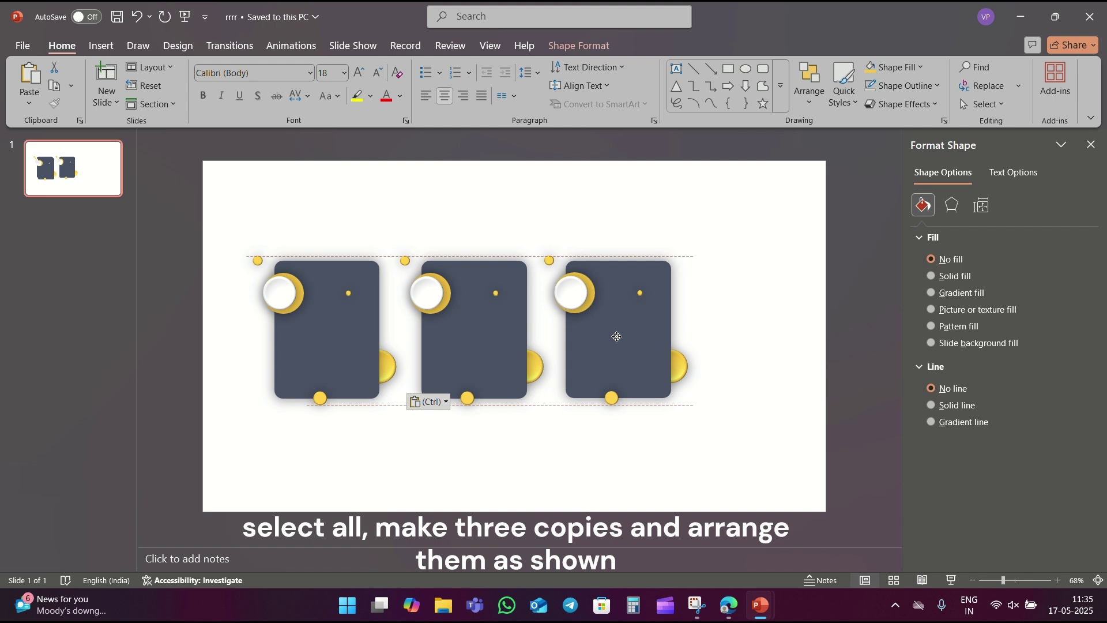
key("ctrl+v")
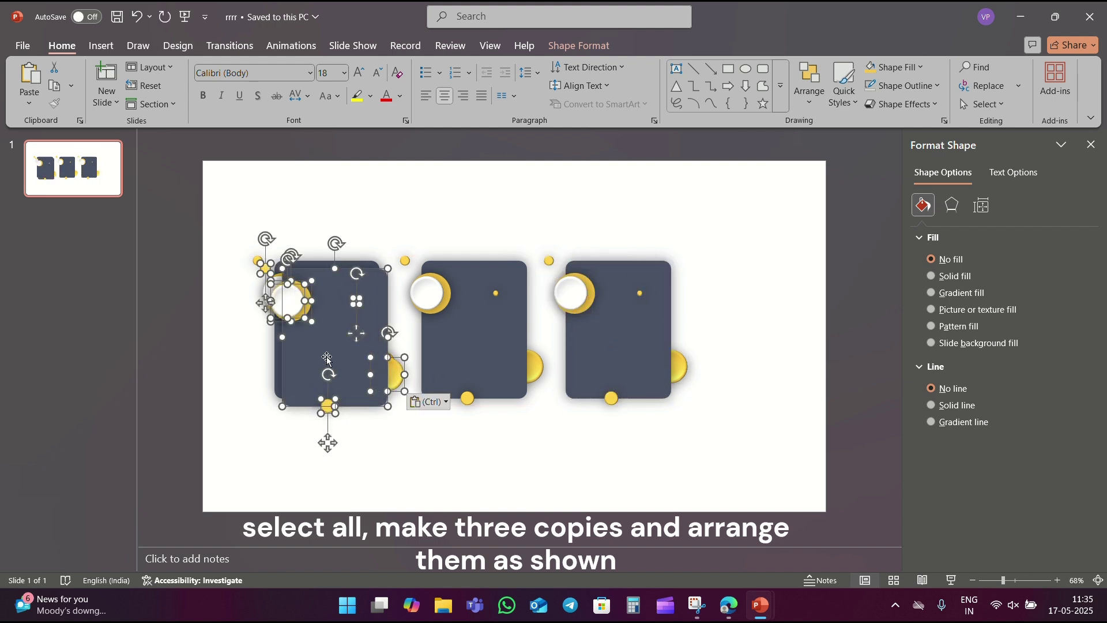
left_click_drag(327, 358, 757, 336)
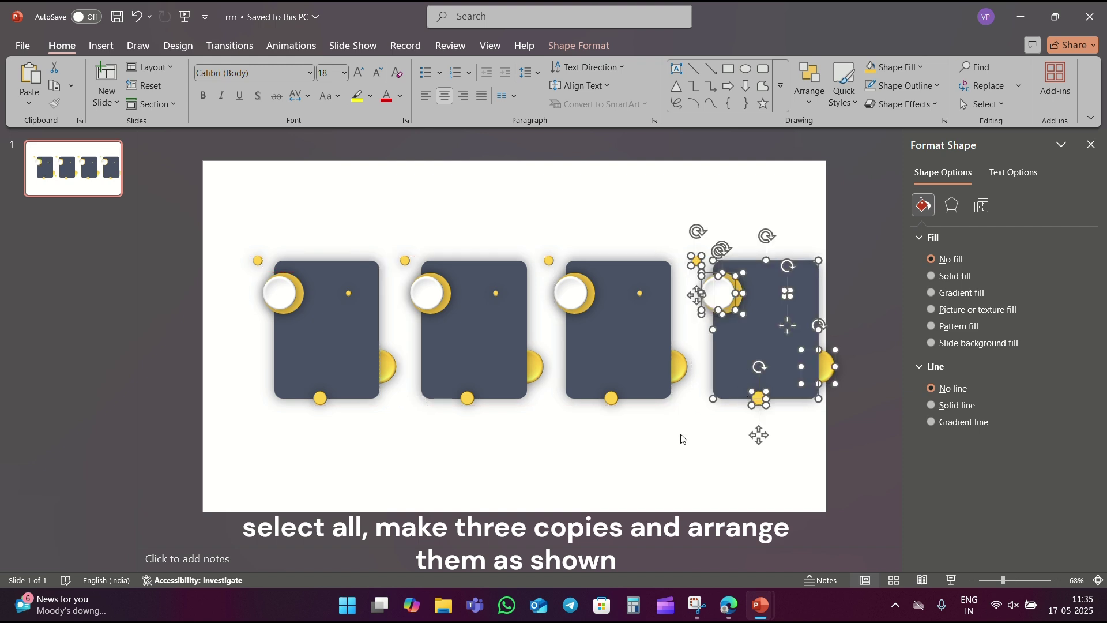
left_click(696, 458)
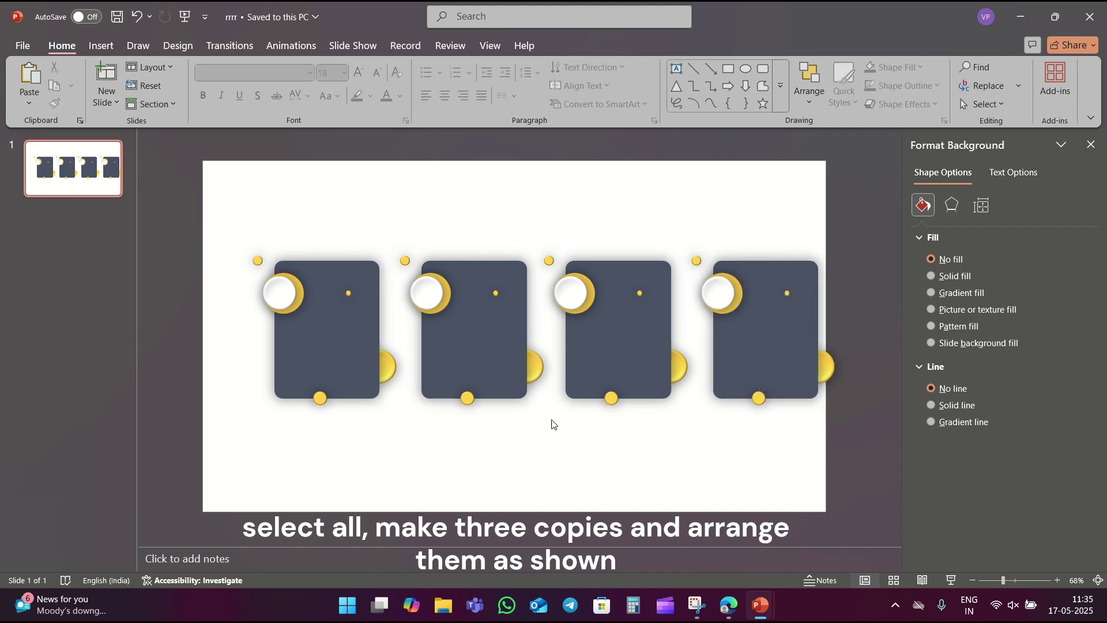
- Fill the second card's accent circles pink
left_click(406, 261)
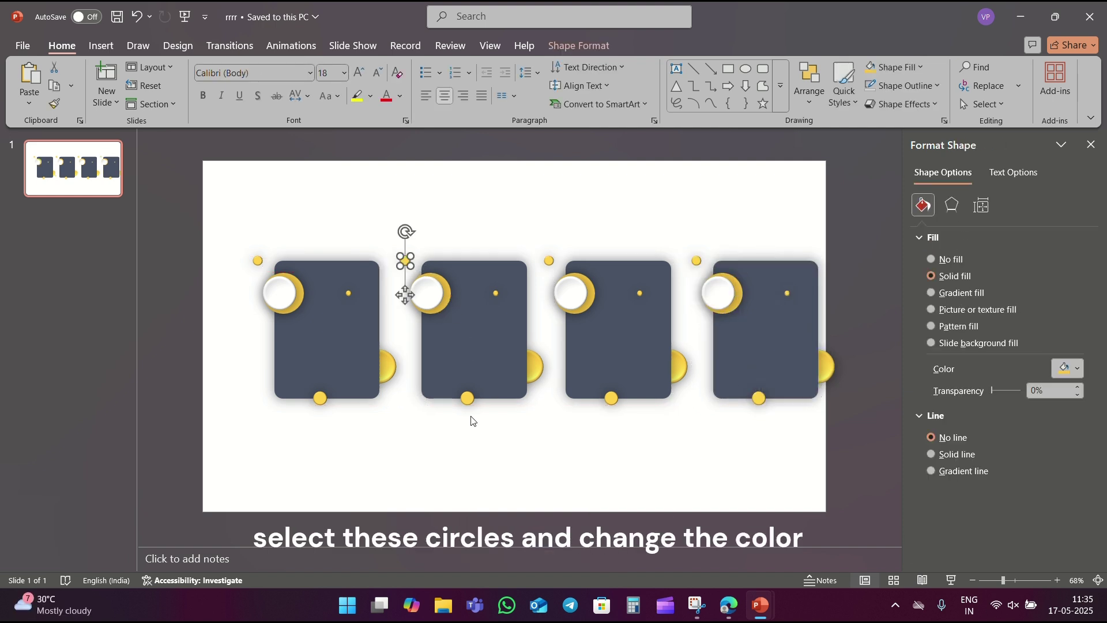
left_click(467, 395, "shift")
left_click(497, 293, "shift")
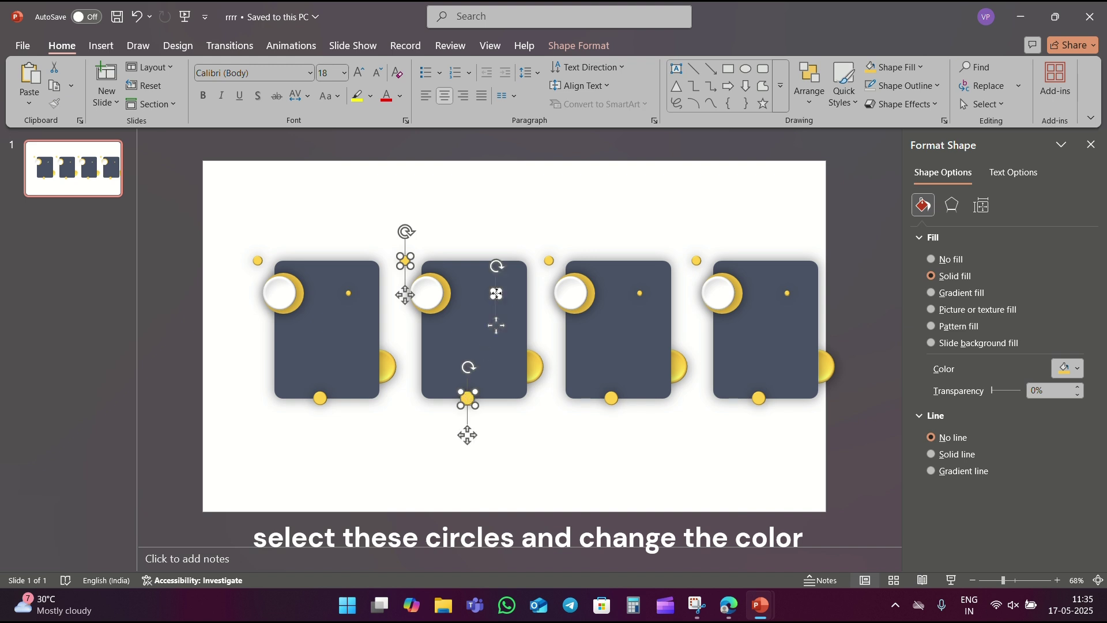
left_click(449, 297, "shift")
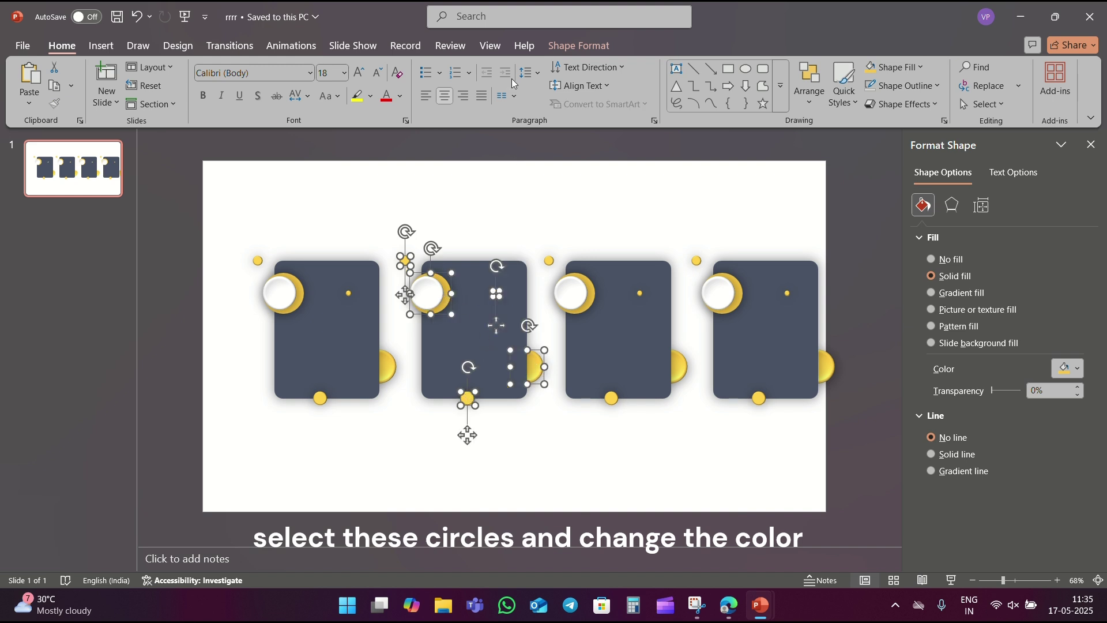
left_click(907, 68)
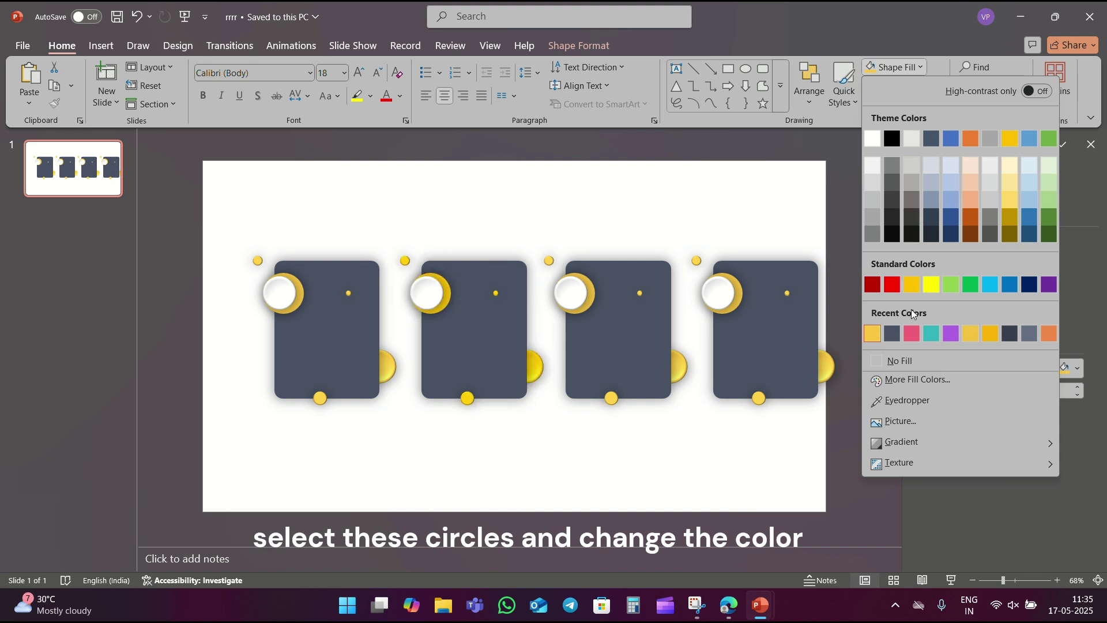
left_click(914, 331)
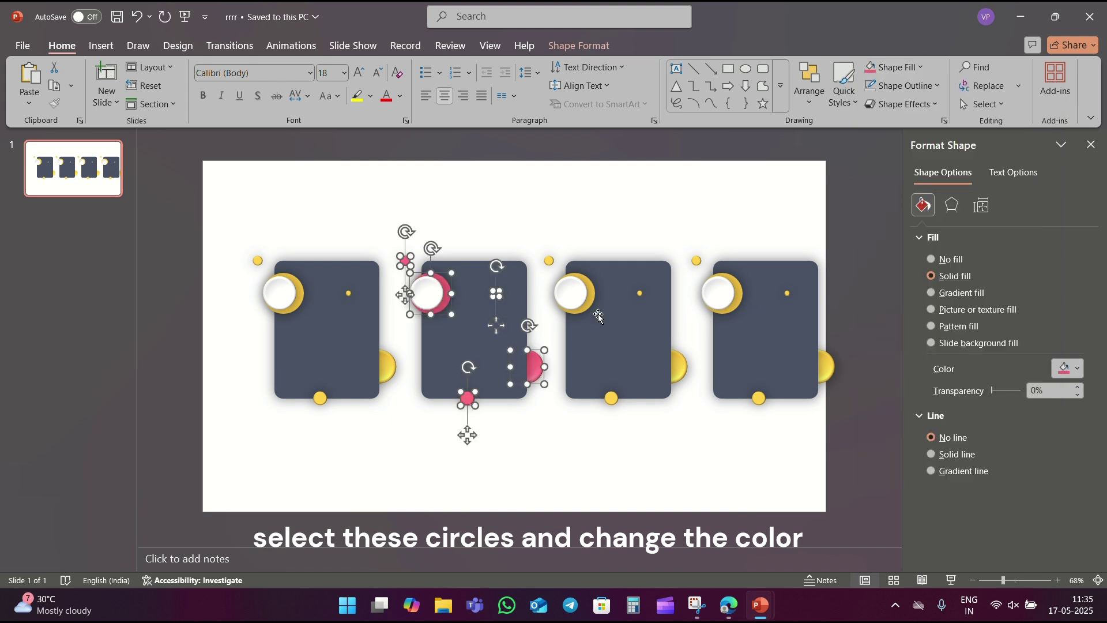
- Fill the third card's ringed circle, dots and half-circle teal
left_click(597, 293)
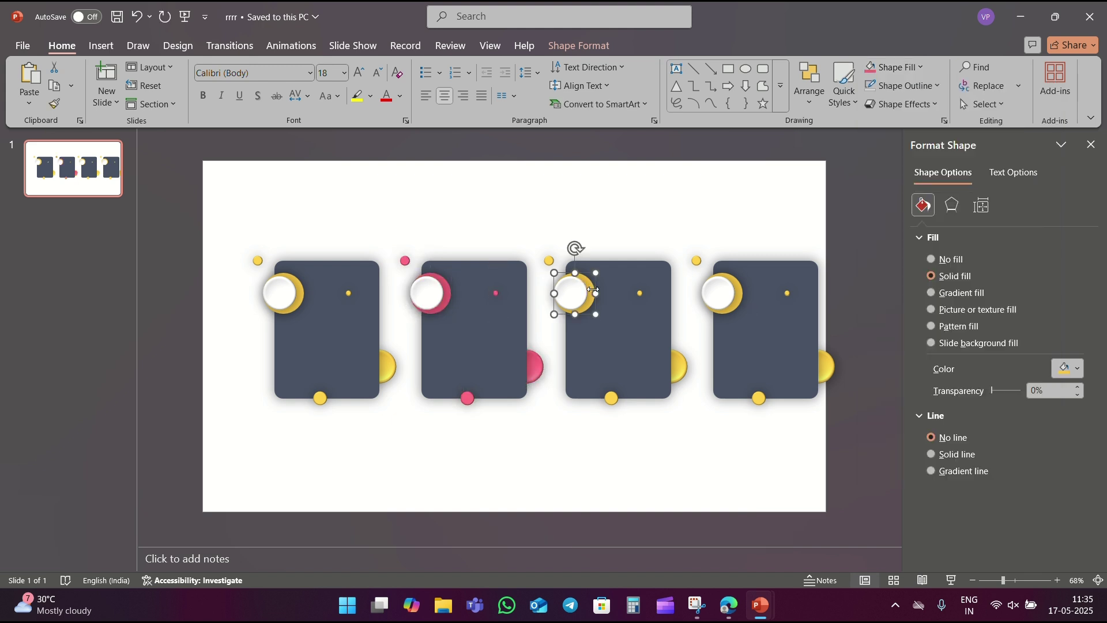
left_click(548, 261, "shift")
left_click(643, 299, "shift")
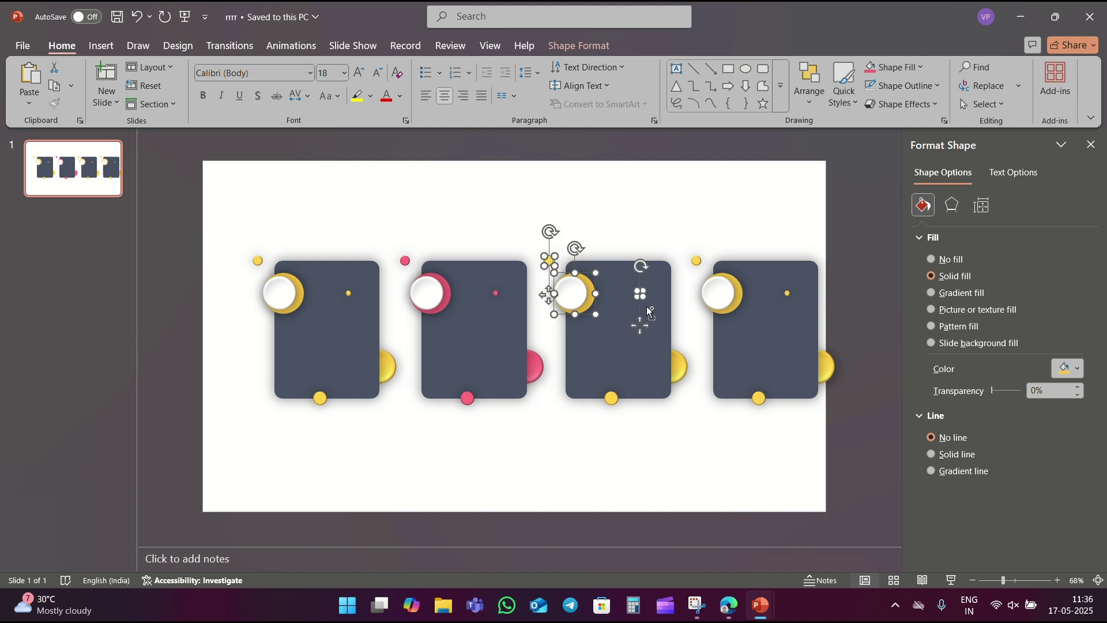
left_click(683, 370, "shift")
left_click(611, 398, "shift")
left_click(895, 68)
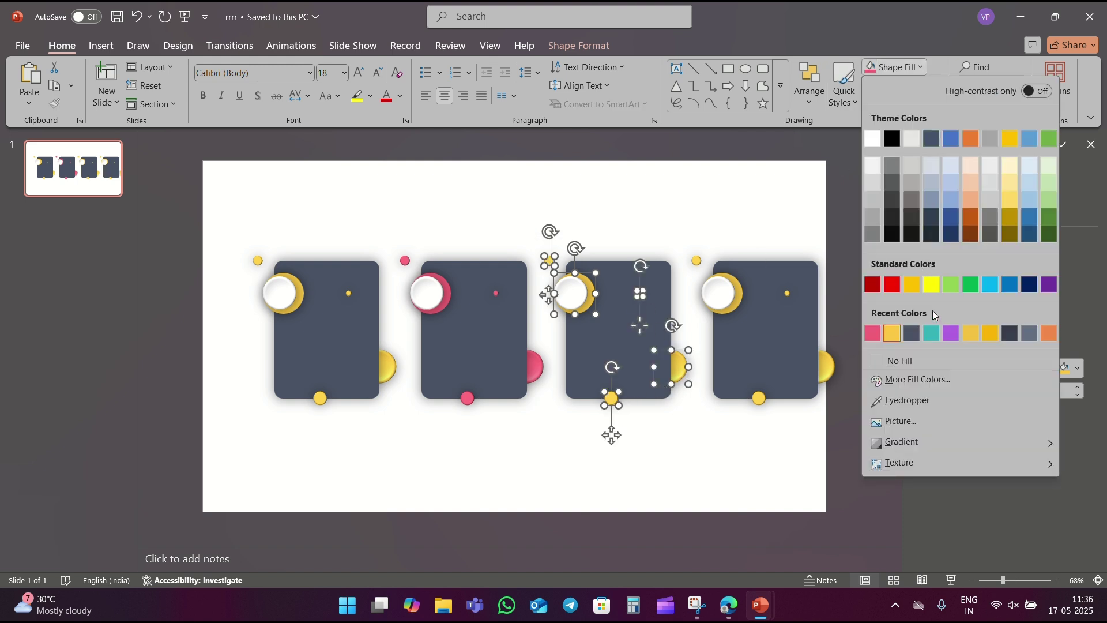
left_click(900, 330)
- Fill the fourth card's ringed circle, dots and half-circle purple
left_click(696, 262)
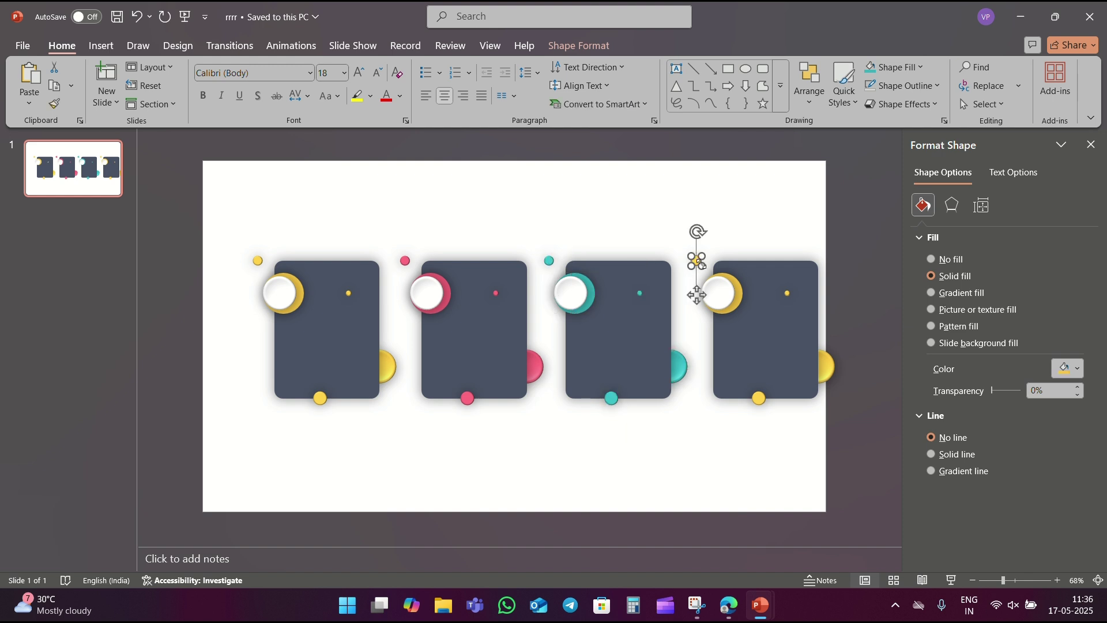
left_click(742, 291, "shift")
left_click(788, 293, "shift")
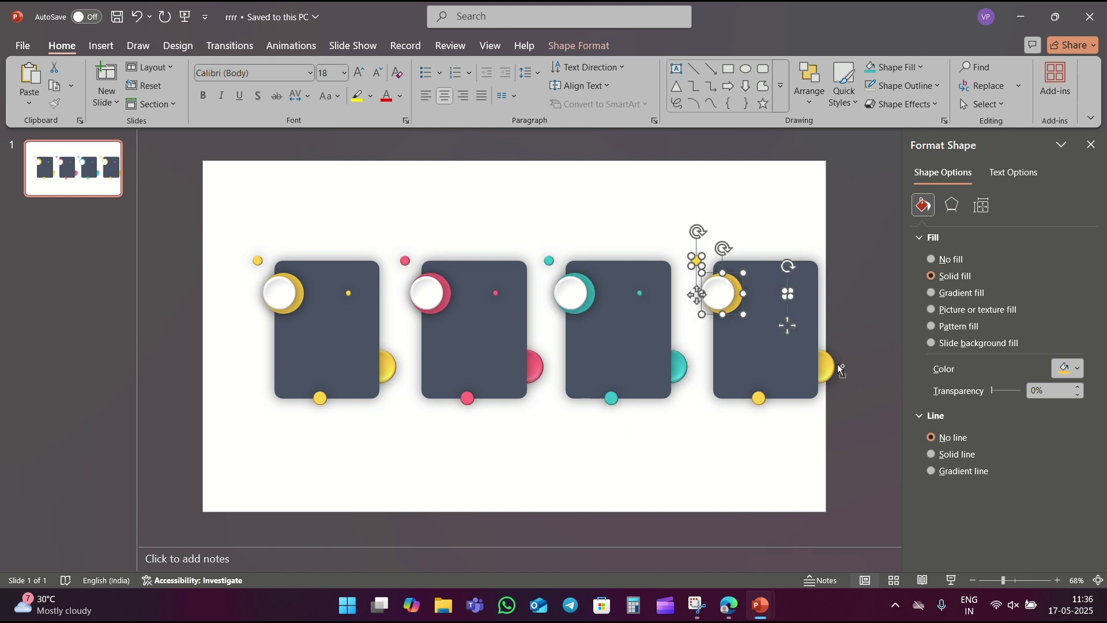
left_click(833, 365, "shift")
left_click(760, 398, "shift")
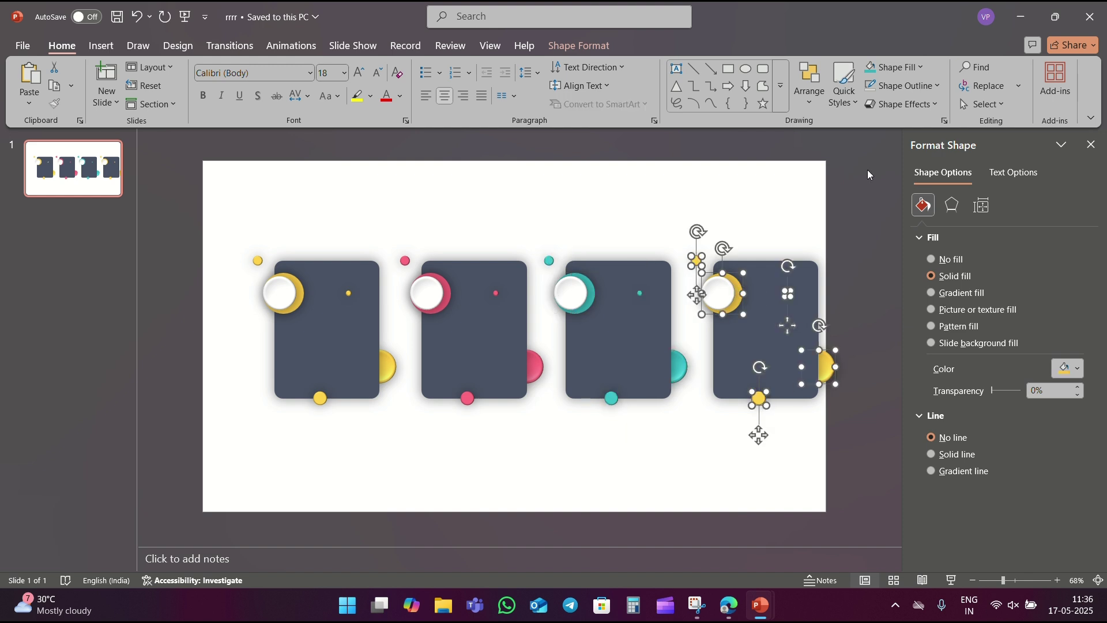
left_click(894, 68)
left_click(952, 334)
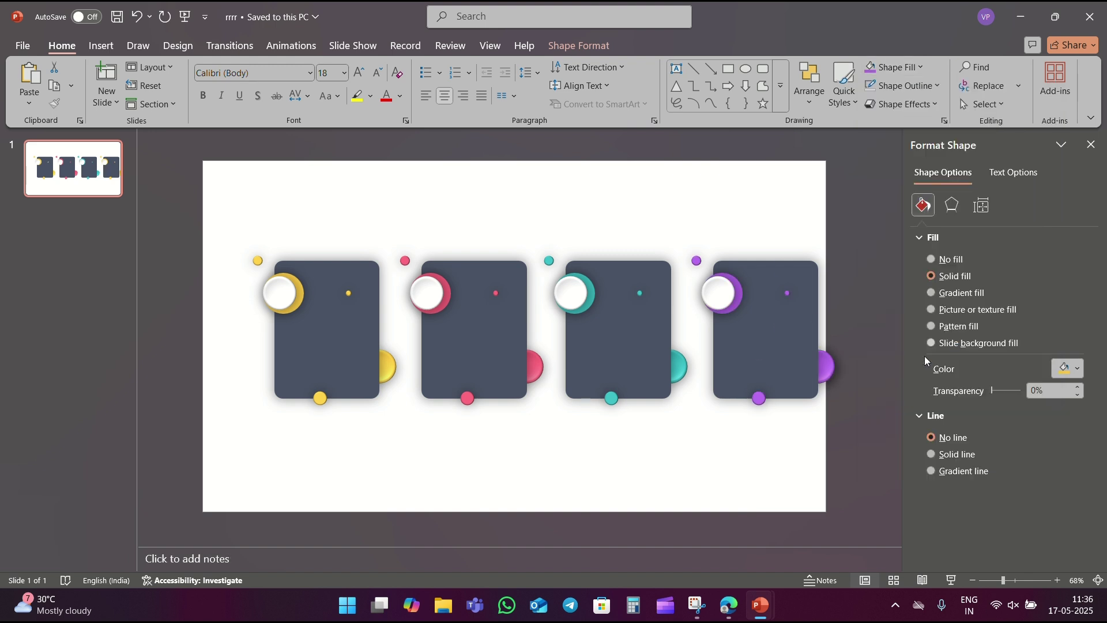
left_click(675, 461)
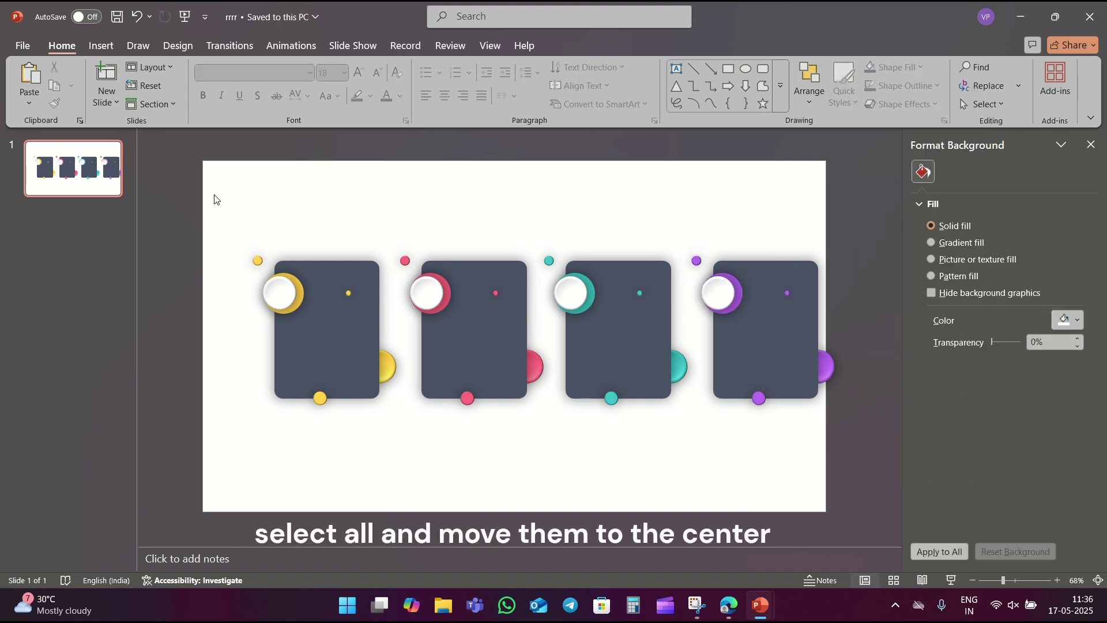
- Select all four cards and shift them together left and slightly down to the slide centre
left_click_drag(215, 200, 891, 542)
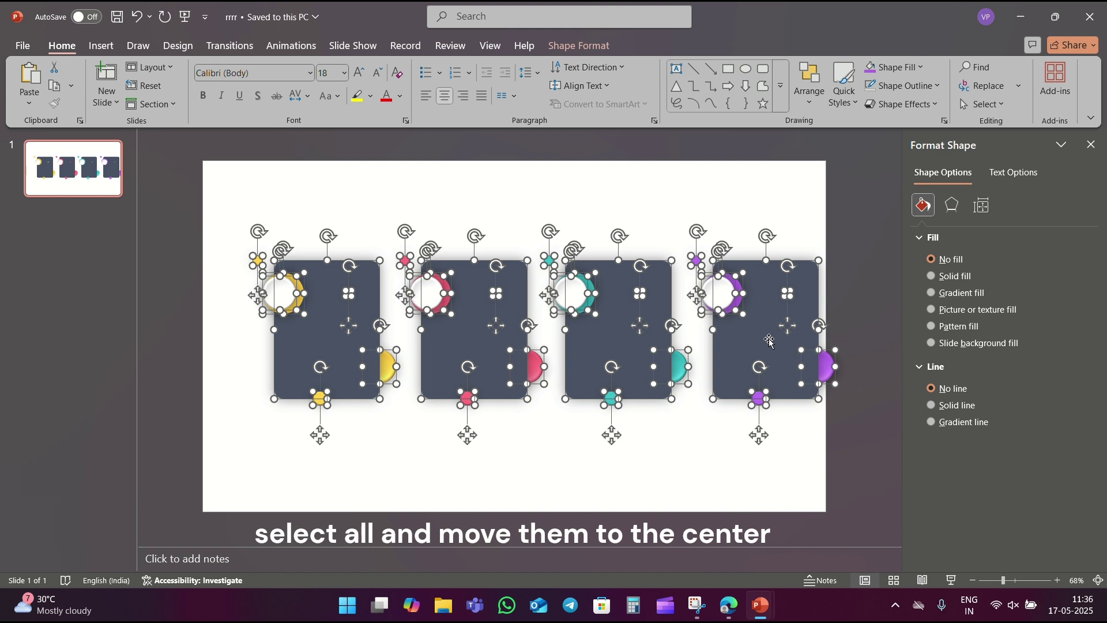
left_click_drag(764, 340, 741, 349)
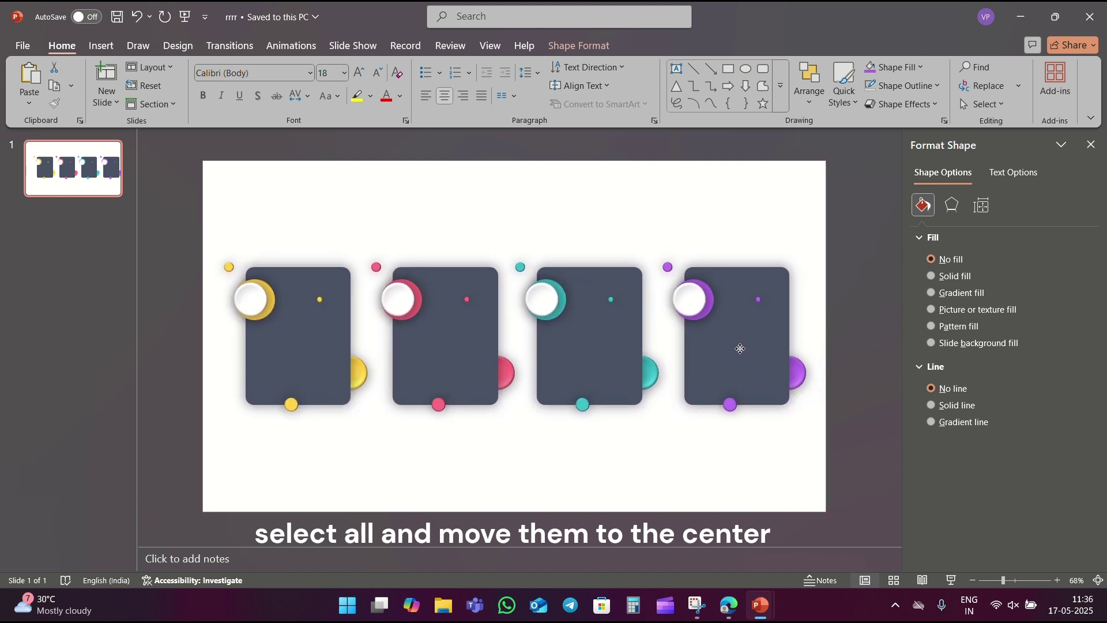
left_click(777, 180)
- Add a dark grey Arial Black letter A inside the first card's white circle
left_click(677, 70)
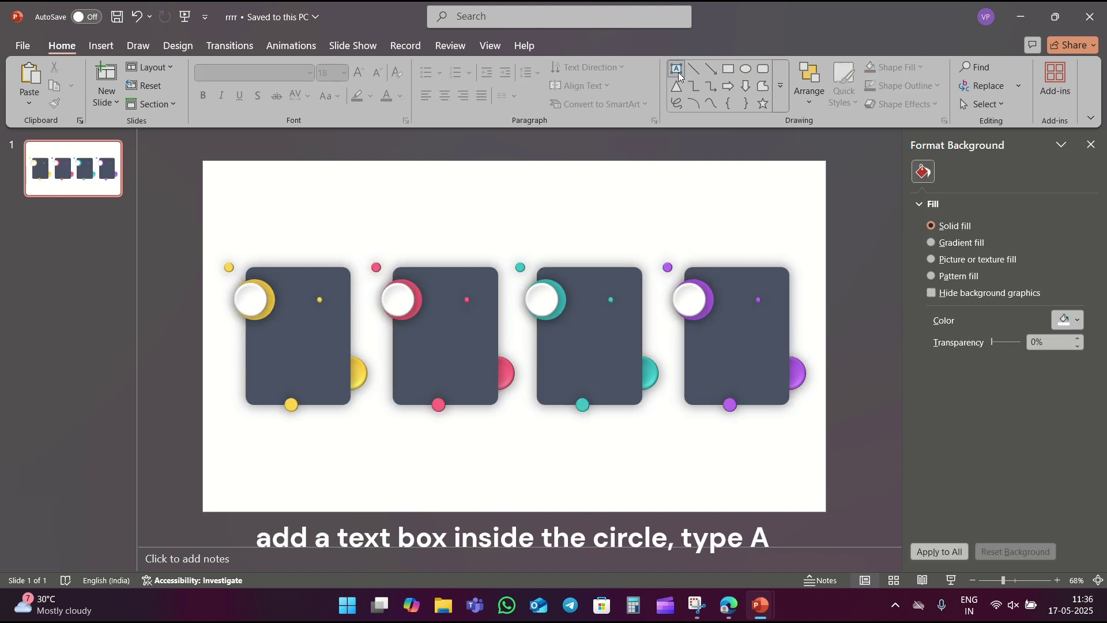
left_click(257, 296)
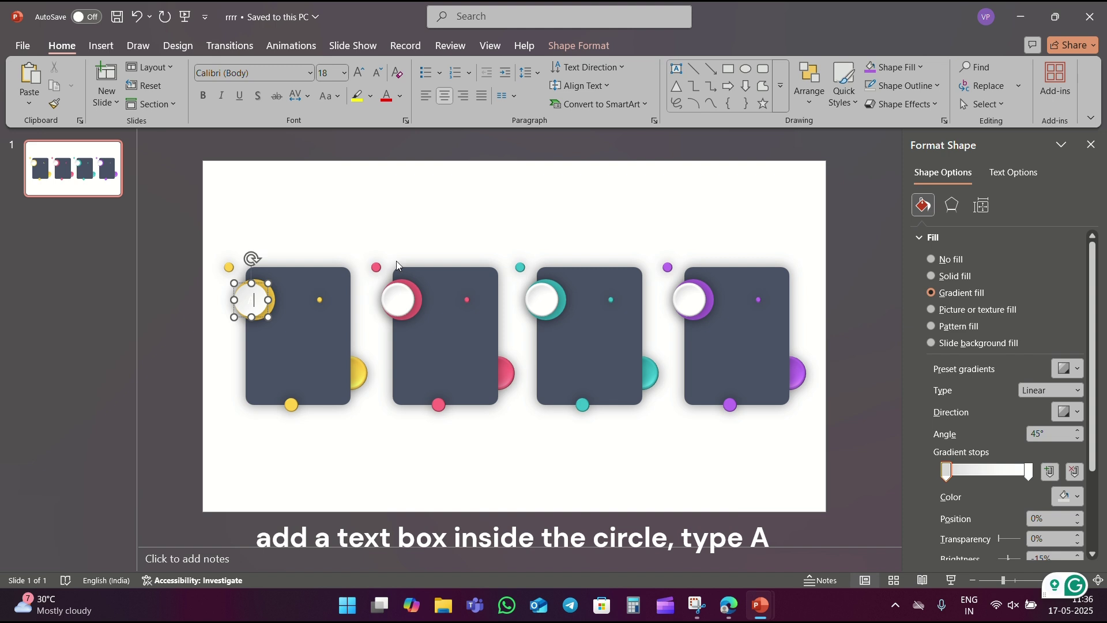
key("ctrl+a")
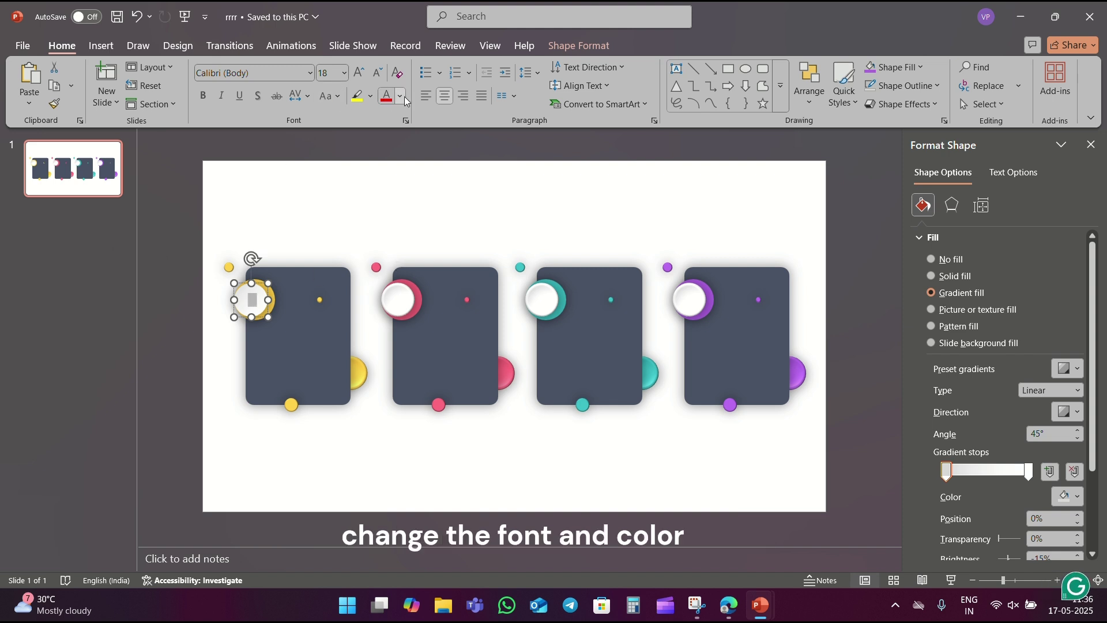
left_click(402, 98)
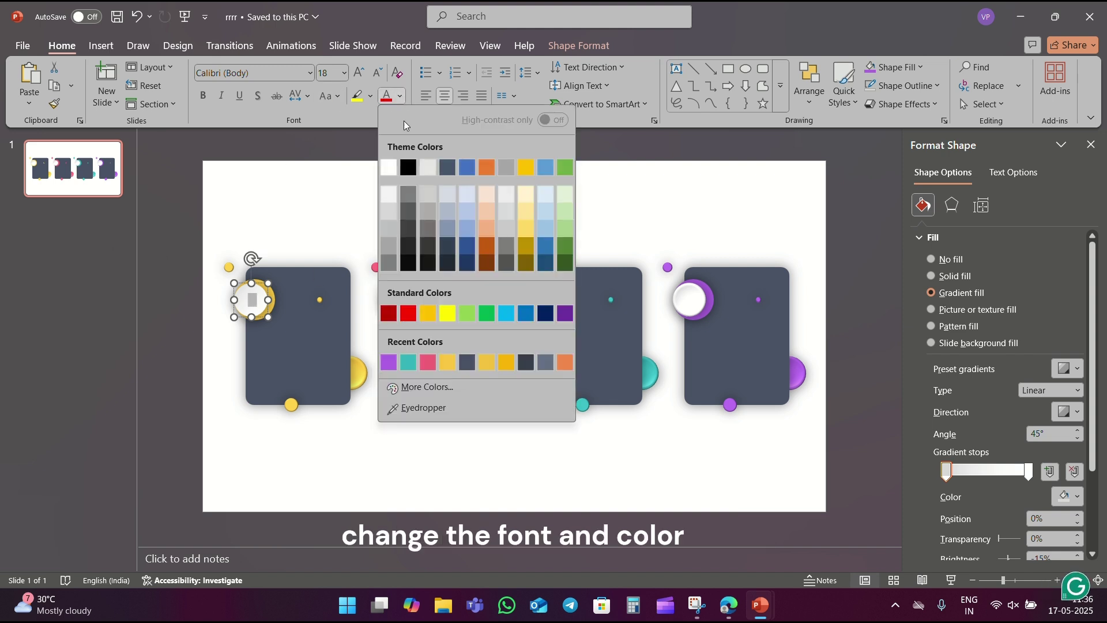
left_click(412, 226)
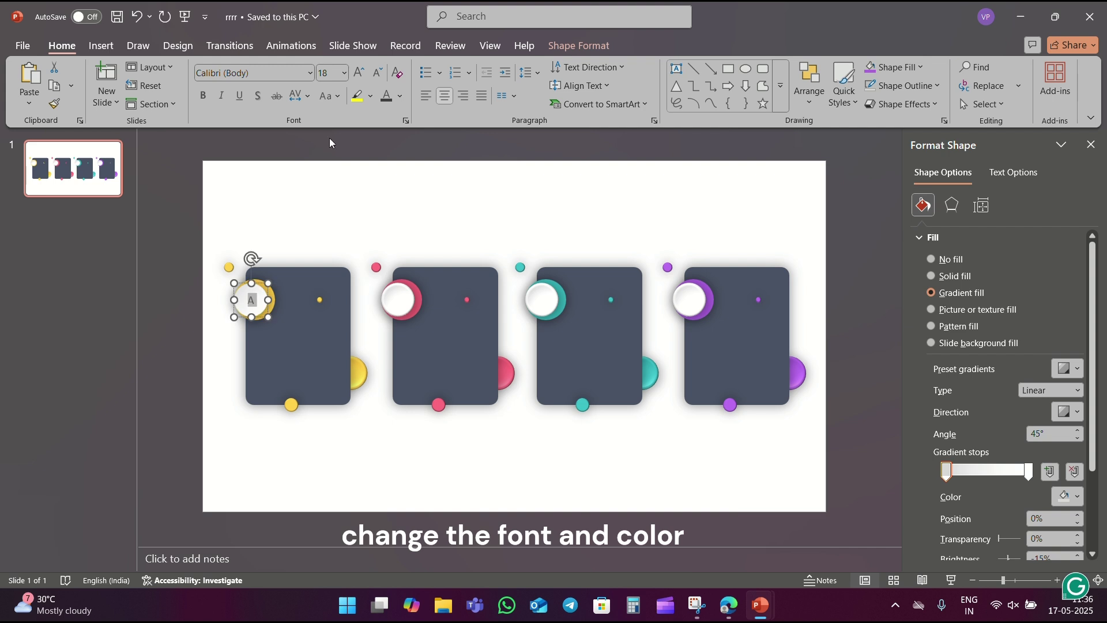
left_click(310, 73)
left_click(236, 289)
left_click(295, 217)
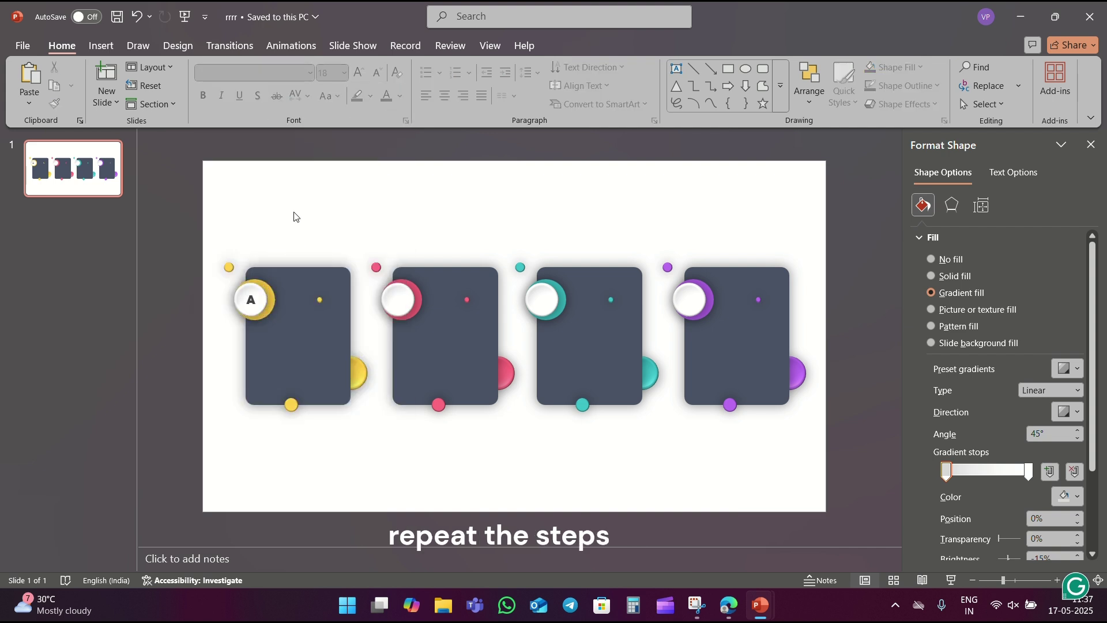
left_click(678, 70)
left_click(397, 301)
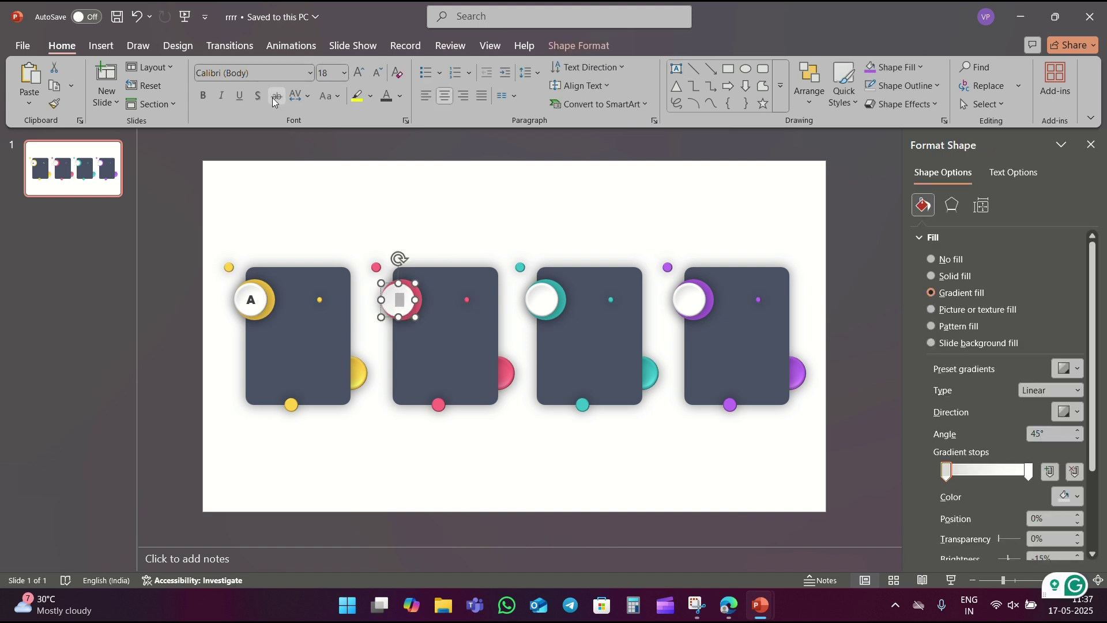
- Type B in Arial Black in the second circle and add an Arial Black C in the teal circle
left_click(310, 73)
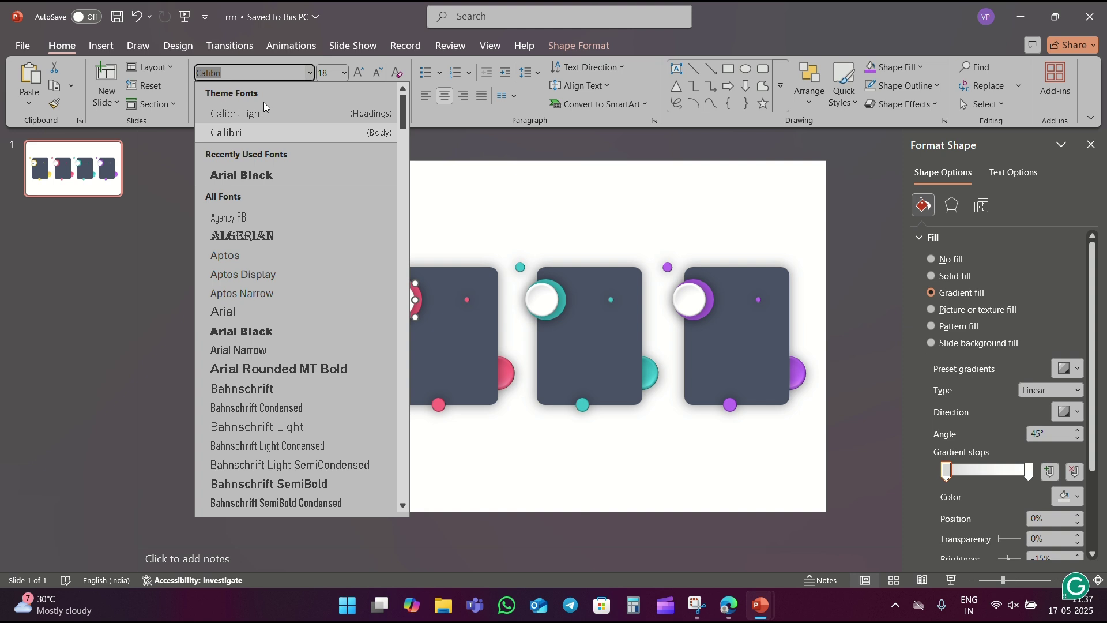
left_click(241, 331)
type("B")
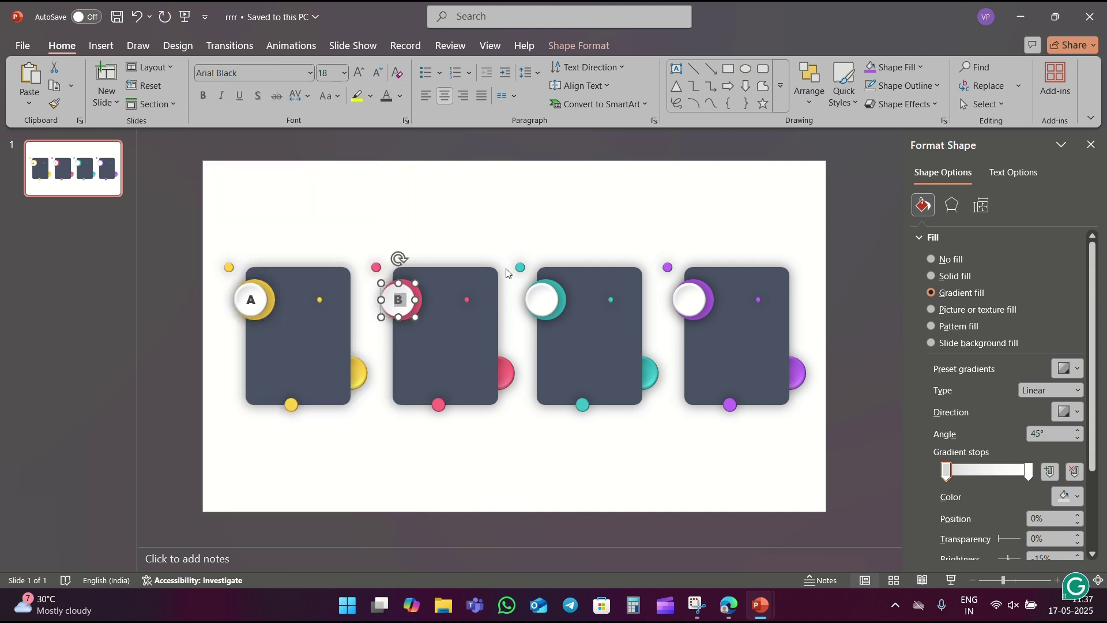
left_click(535, 198)
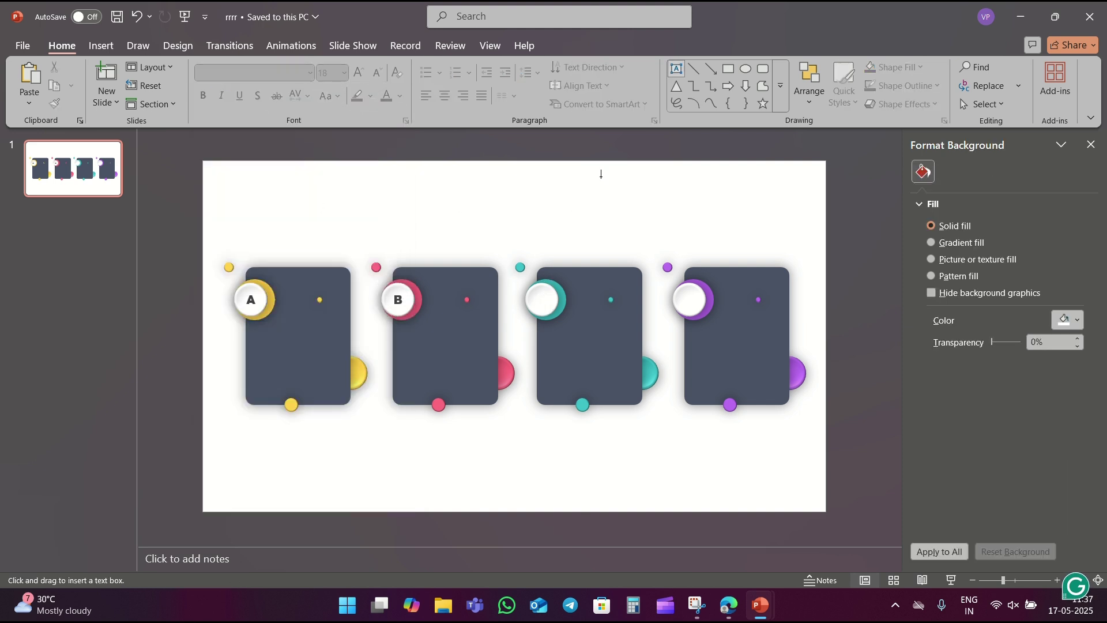
left_click(546, 289)
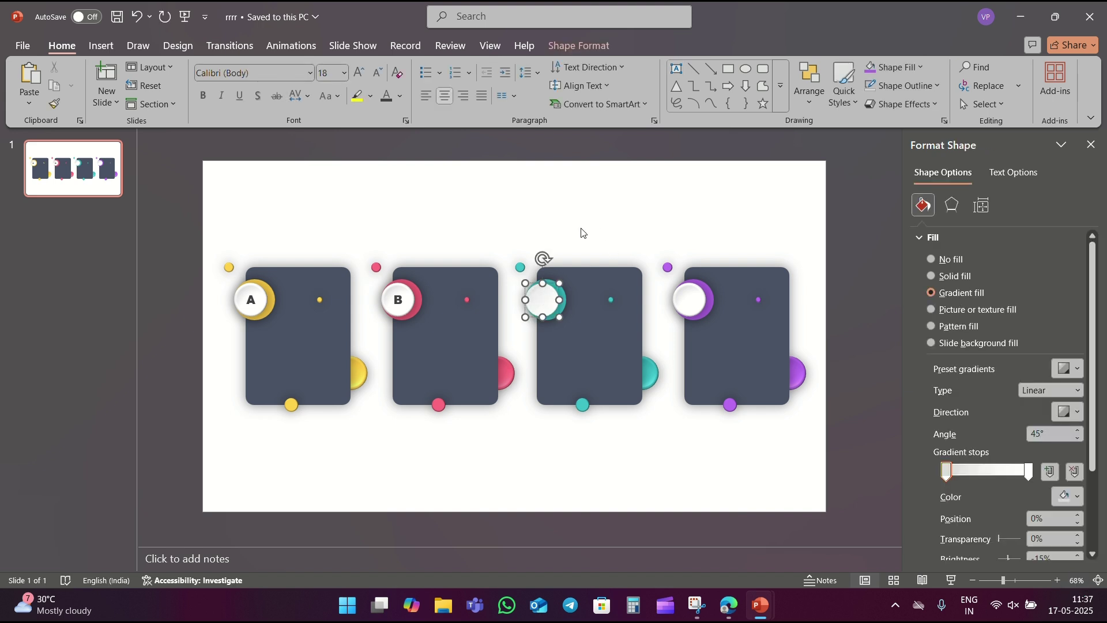
type("C")
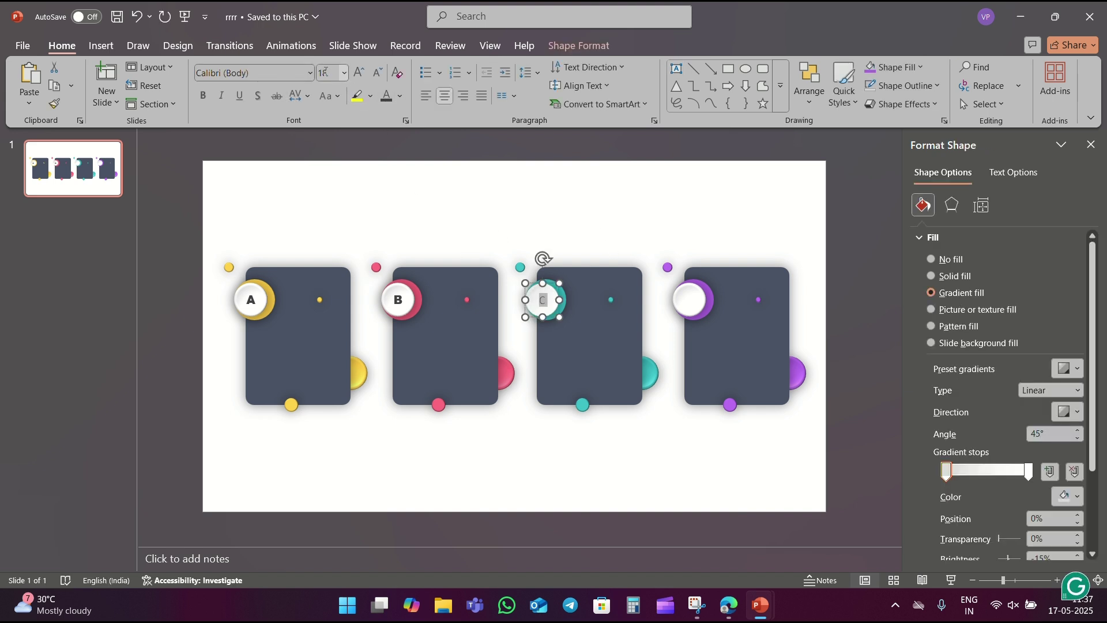
left_click(309, 73)
left_click(271, 329)
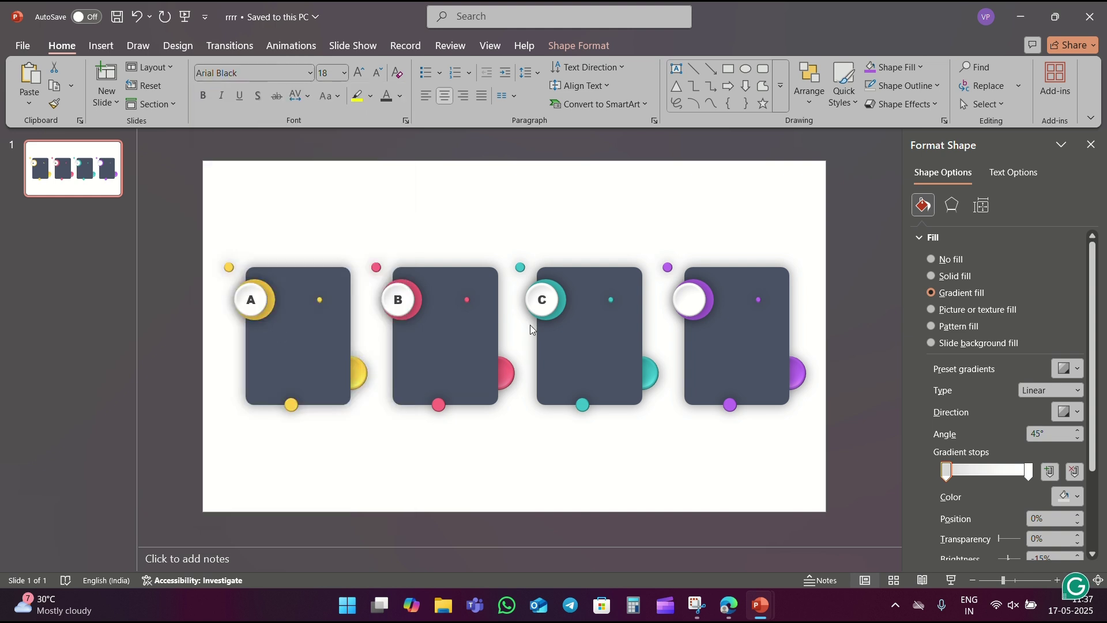
double_click(543, 300)
- Set the letter D in the purple fourth circle to Arial Black
left_click(676, 69)
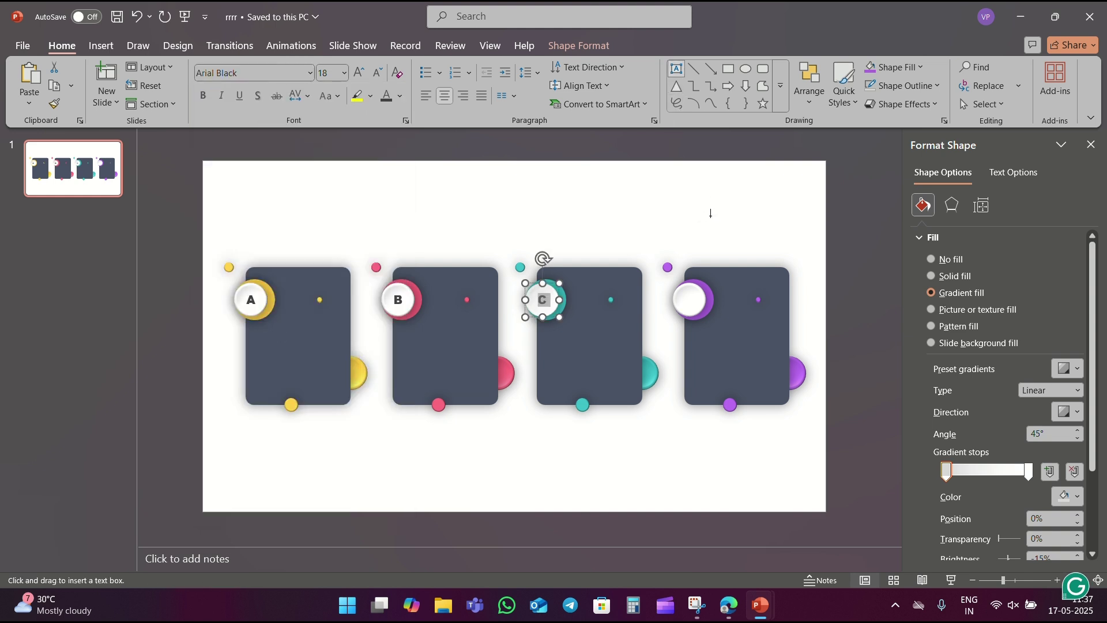
left_click(689, 300)
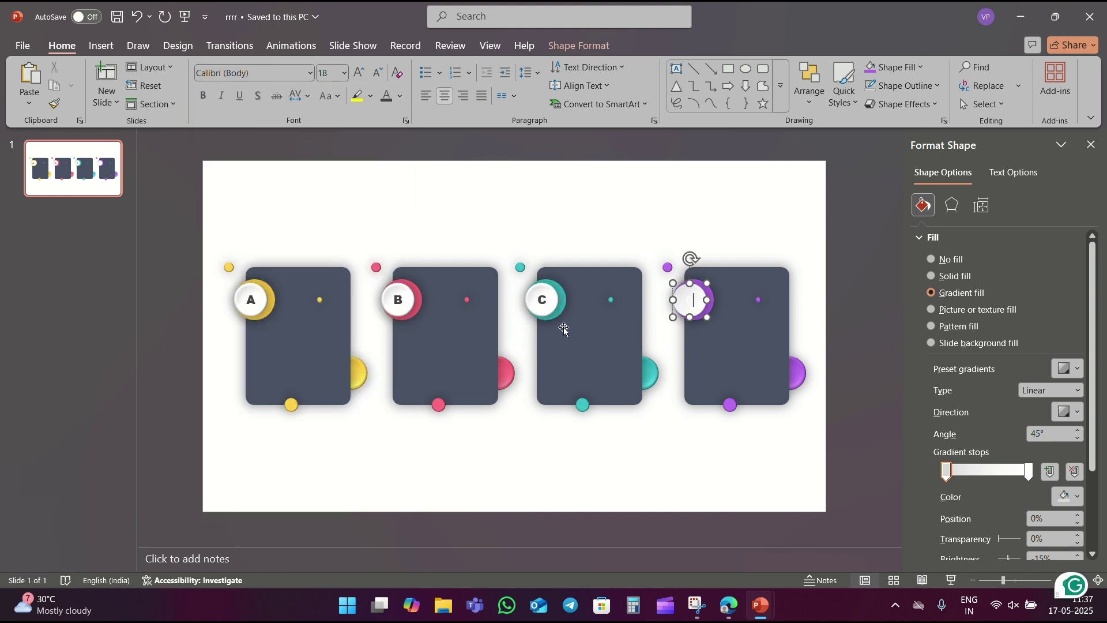
key("ctrl+a")
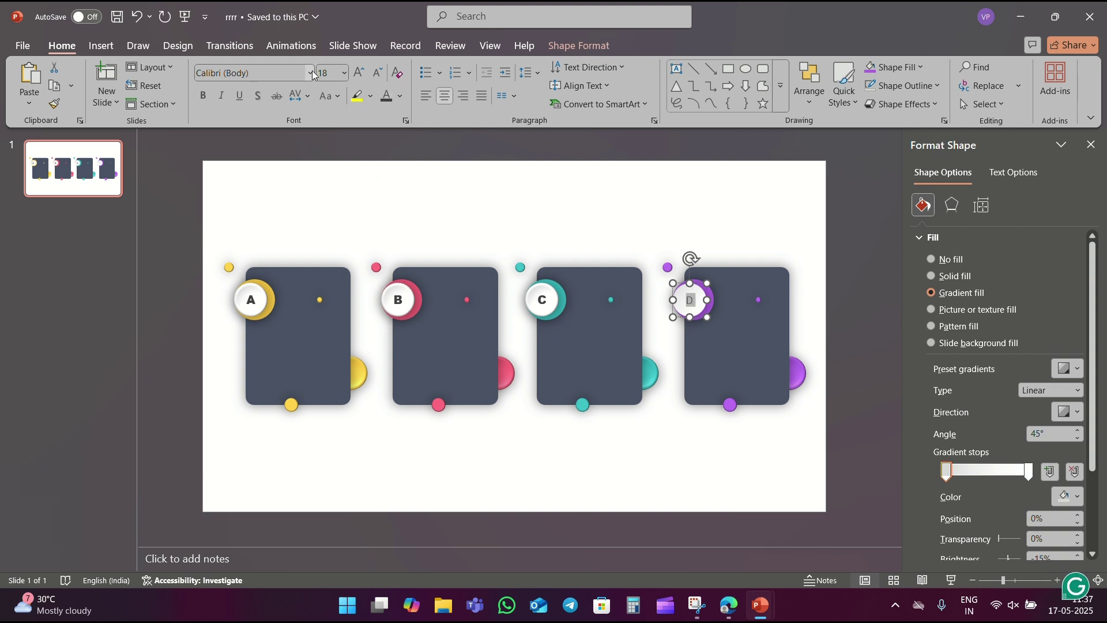
left_click(311, 73)
left_click(242, 328)
left_click(533, 200)
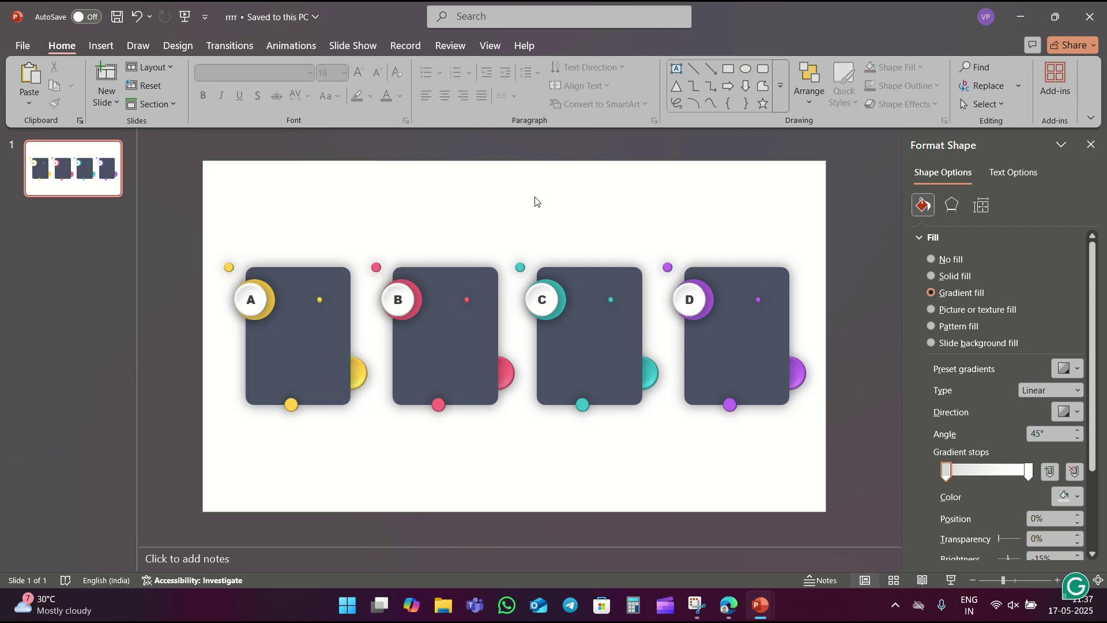
left_click(97, 47)
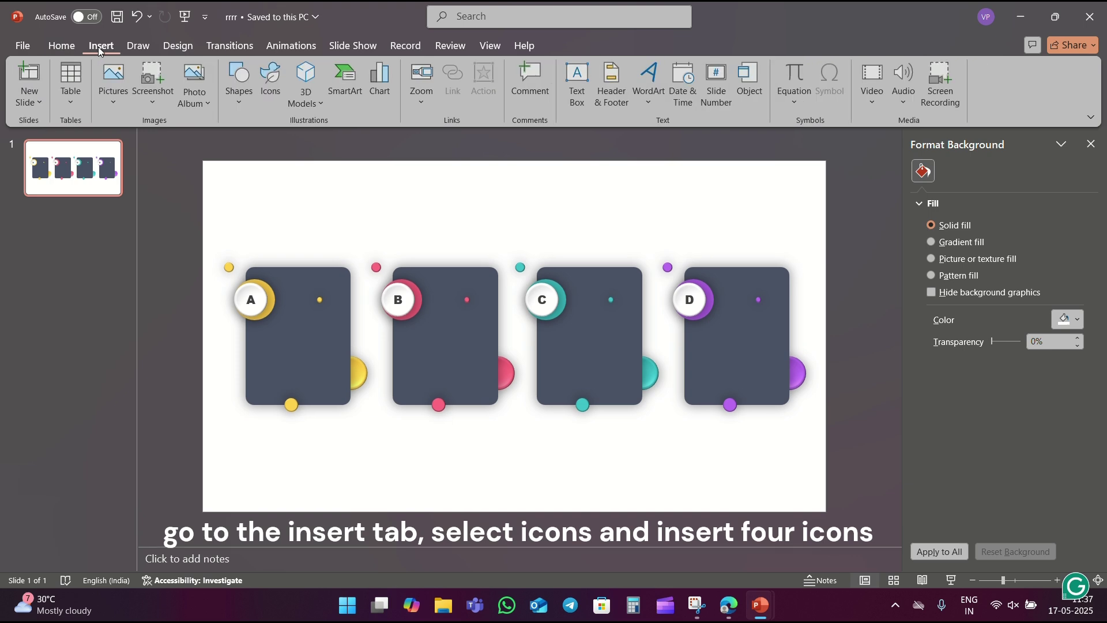
- In the stock icons library, select the globe and lightbulb icons
left_click(270, 92)
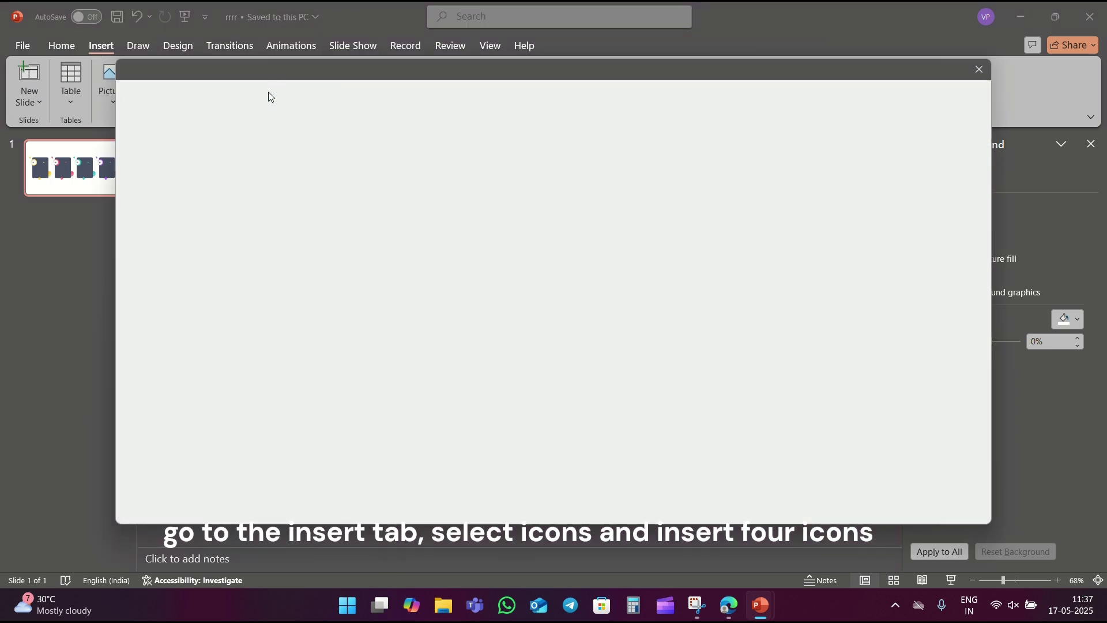
scroll(659, 333, "down", 1)
scroll(657, 334, "down", 1)
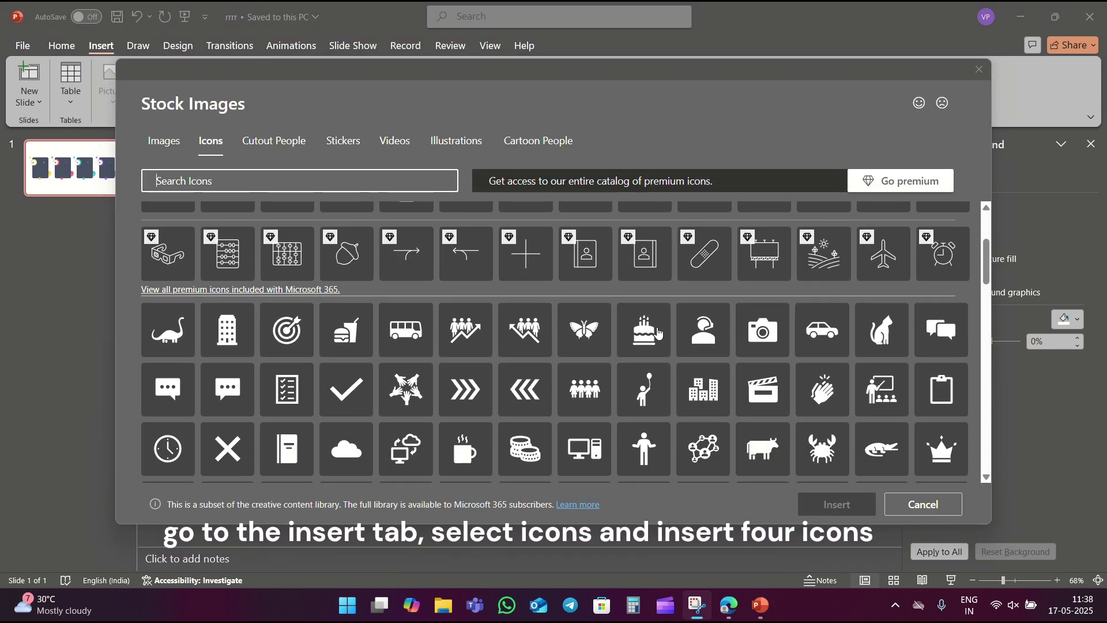
scroll(655, 334, "down", 2)
scroll(653, 335, "down", 1)
scroll(652, 336, "down", 1)
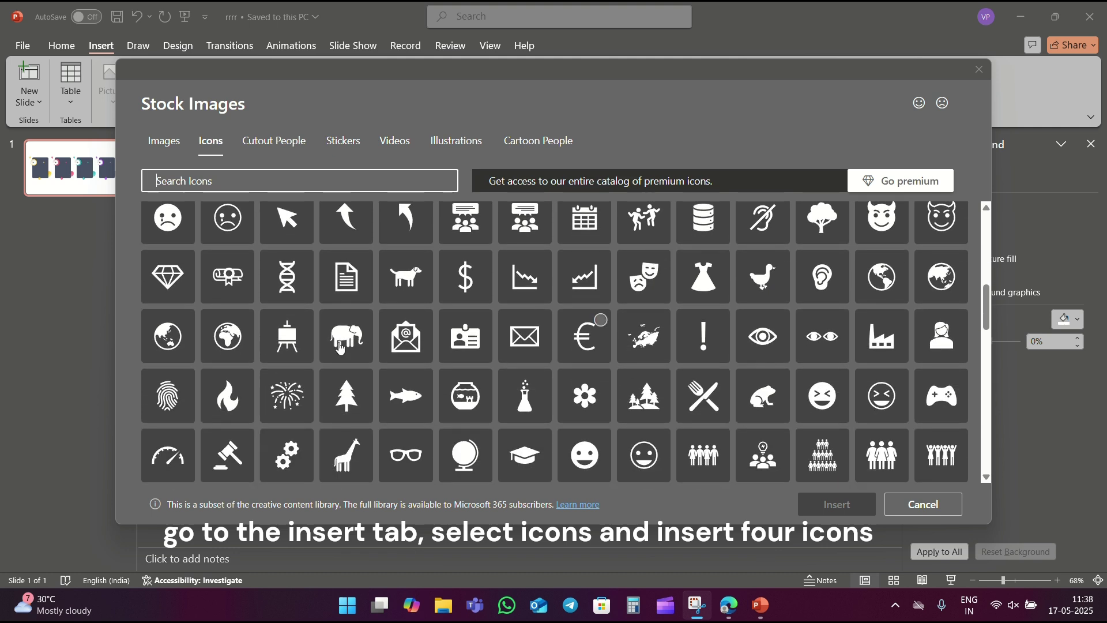
left_click(242, 327)
scroll(418, 323, "down", 2)
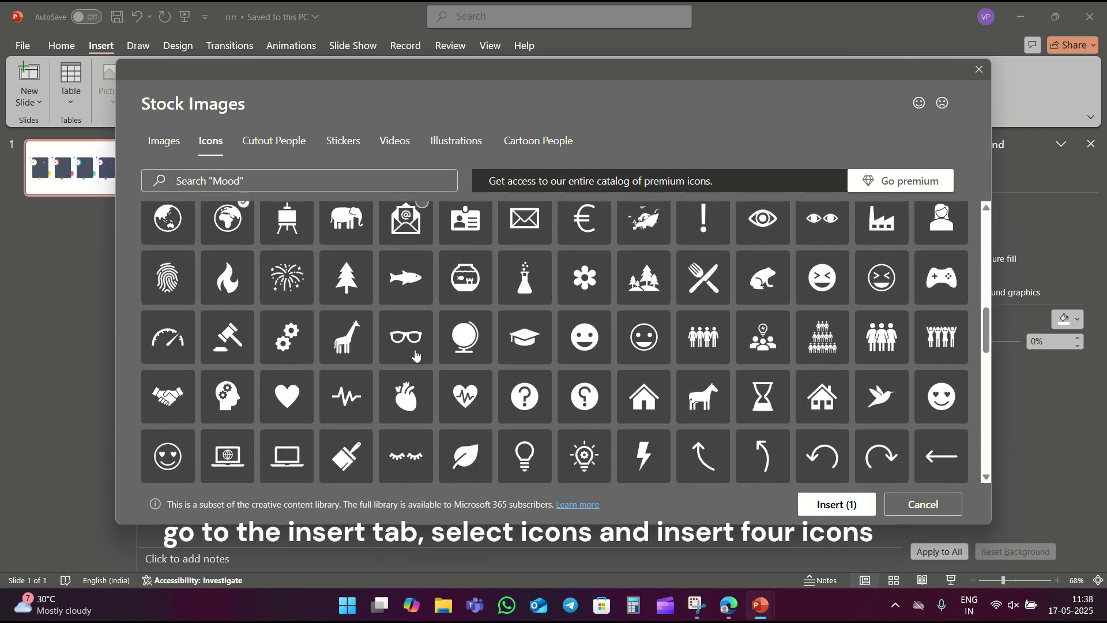
scroll(418, 354, "down", 1)
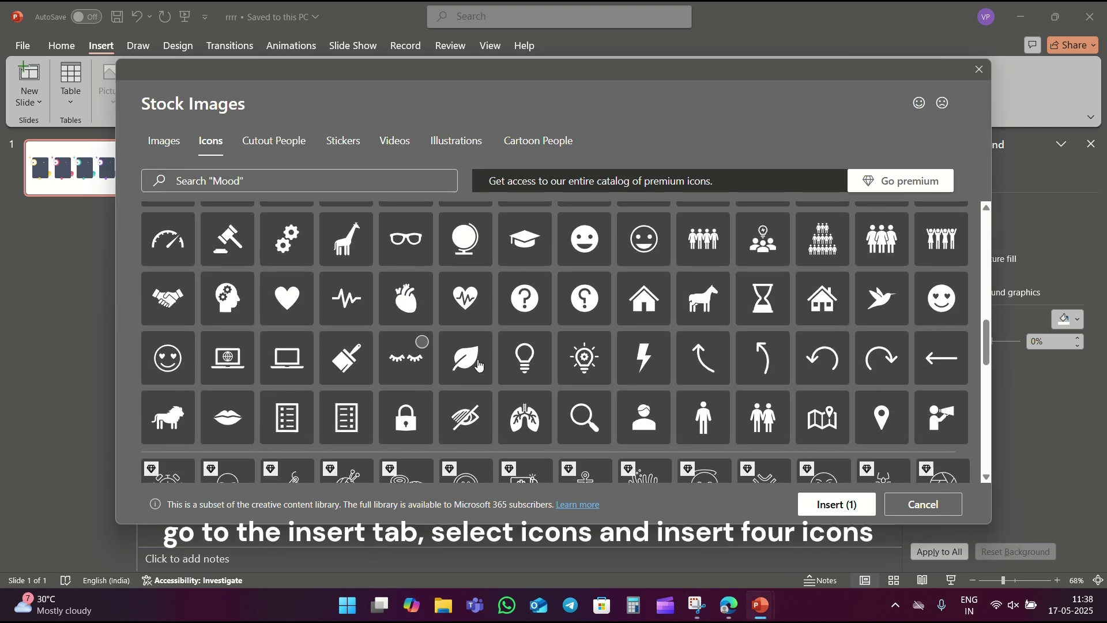
left_click(600, 346)
- Also select the diamond and clock icons and insert all four onto the slide
scroll(600, 346, "down", 1)
scroll(519, 346, "down", 4)
left_click(182, 346)
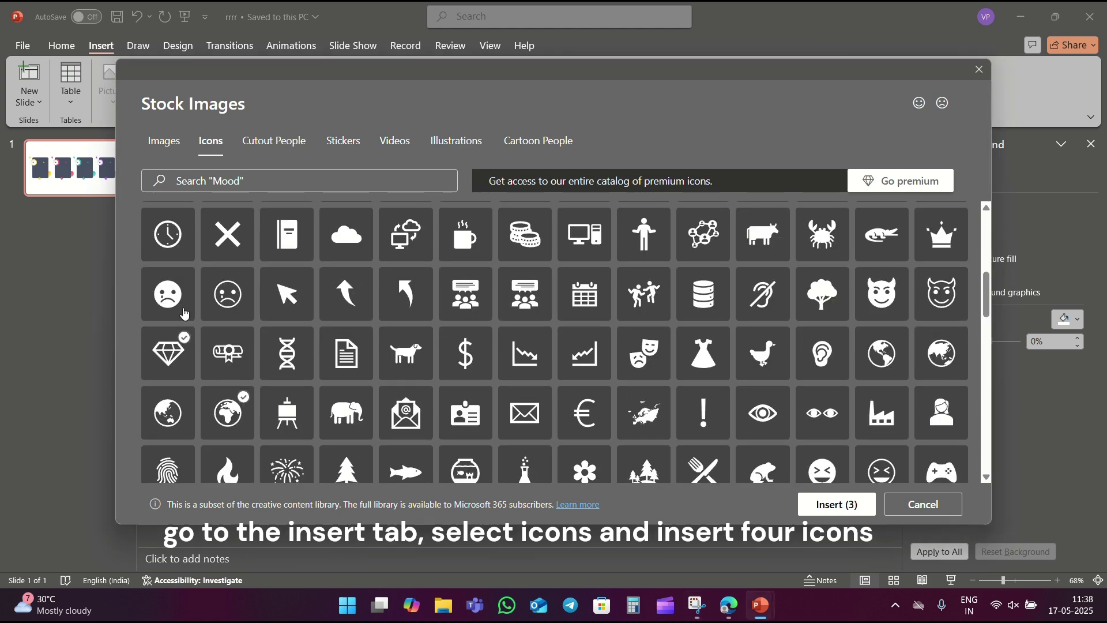
scroll(178, 305, "up", 1)
left_click(168, 303)
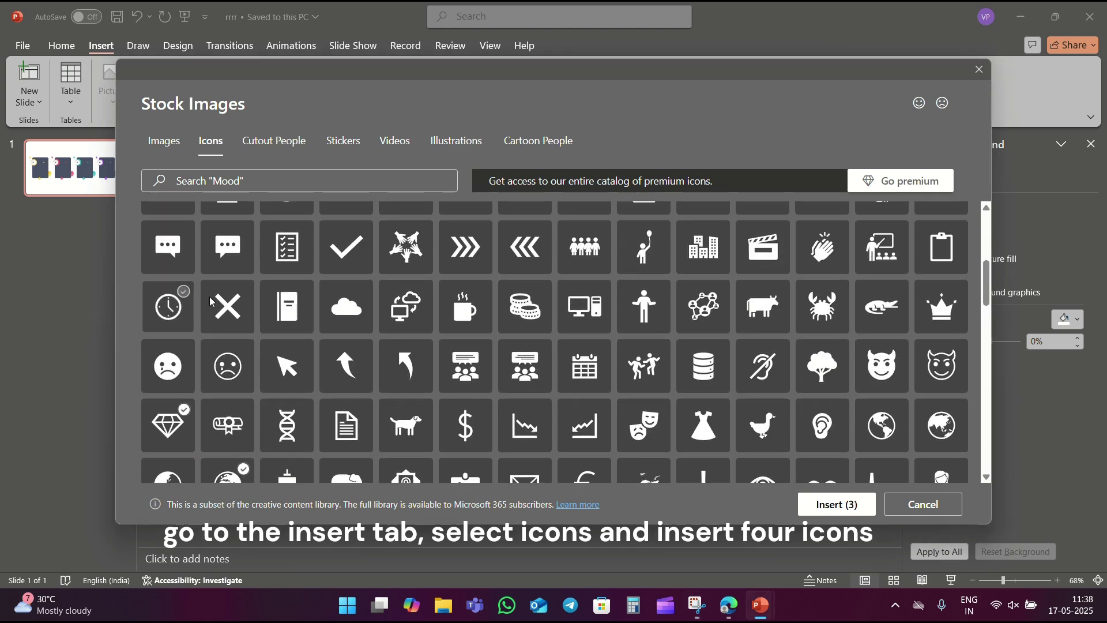
left_click(816, 506)
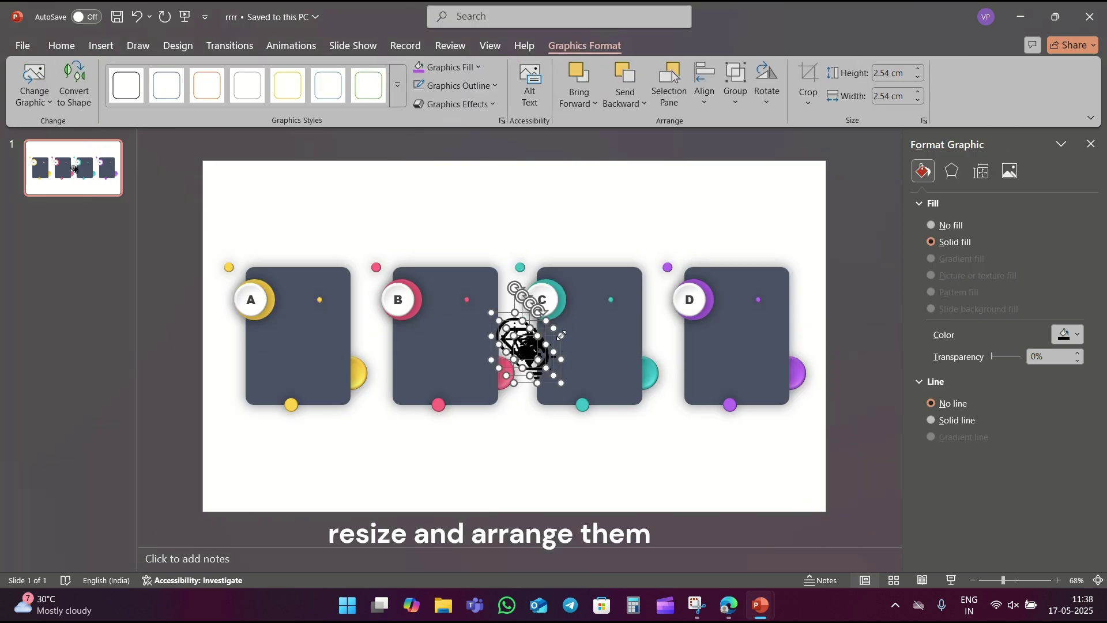
- Move the icons into the cards' top-right corners: globe to A, diamond to B, clock to C, lightbulb to D
left_click_drag(561, 335, 551, 353)
left_click(541, 449)
left_click(525, 398)
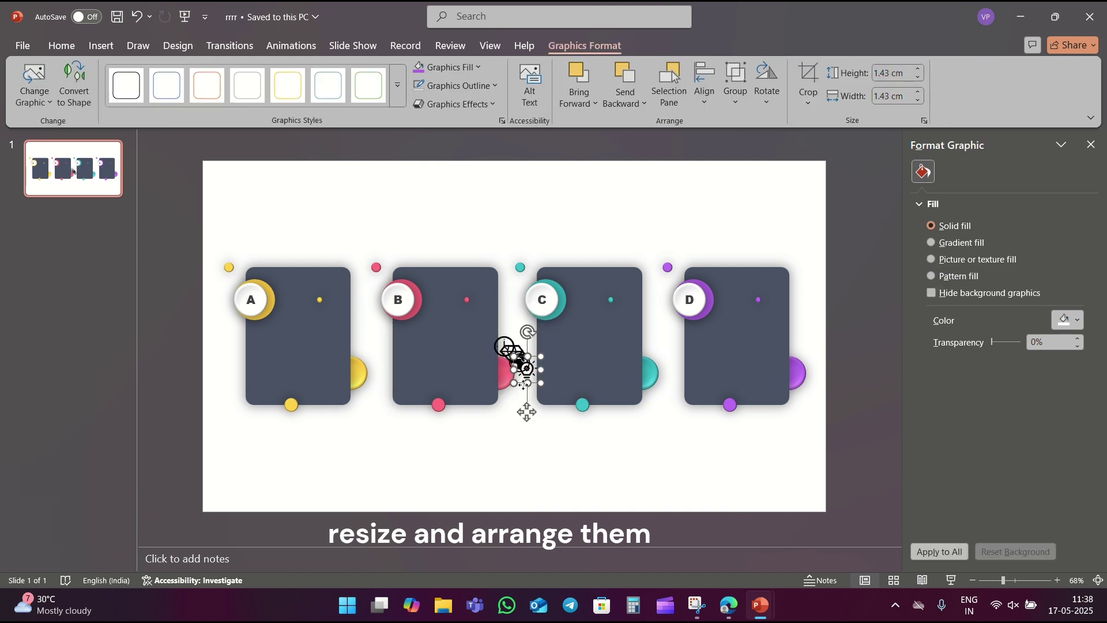
mouse_move(526, 413)
left_mouse_down()
mouse_move(467, 376)
mouse_move(611, 340)
mouse_move(767, 338)
left_mouse_up()
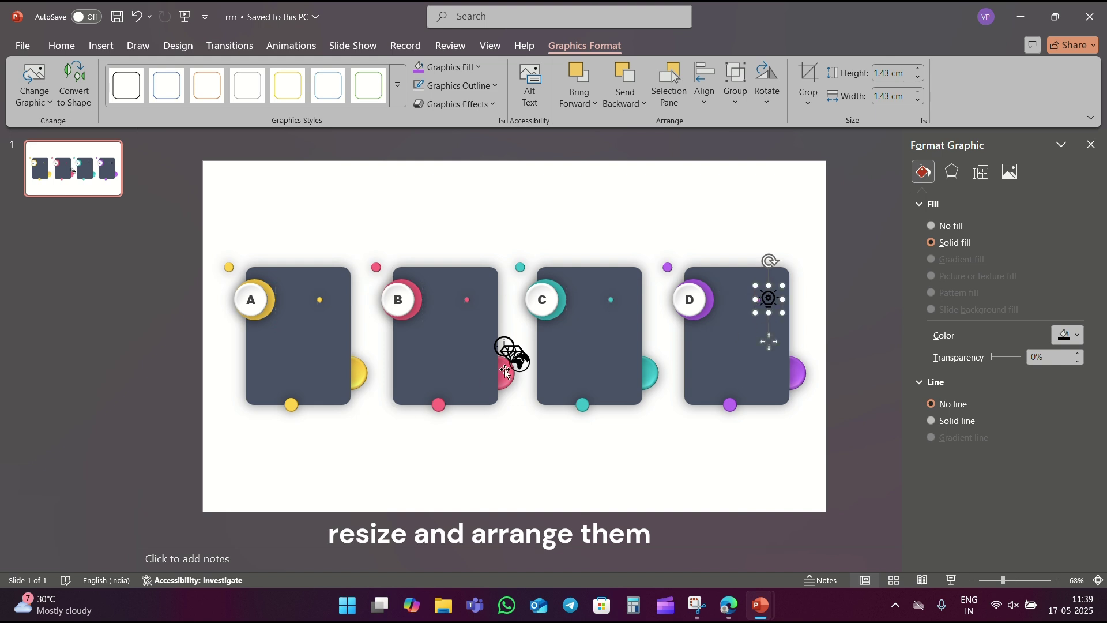
left_click_drag(525, 362, 327, 340)
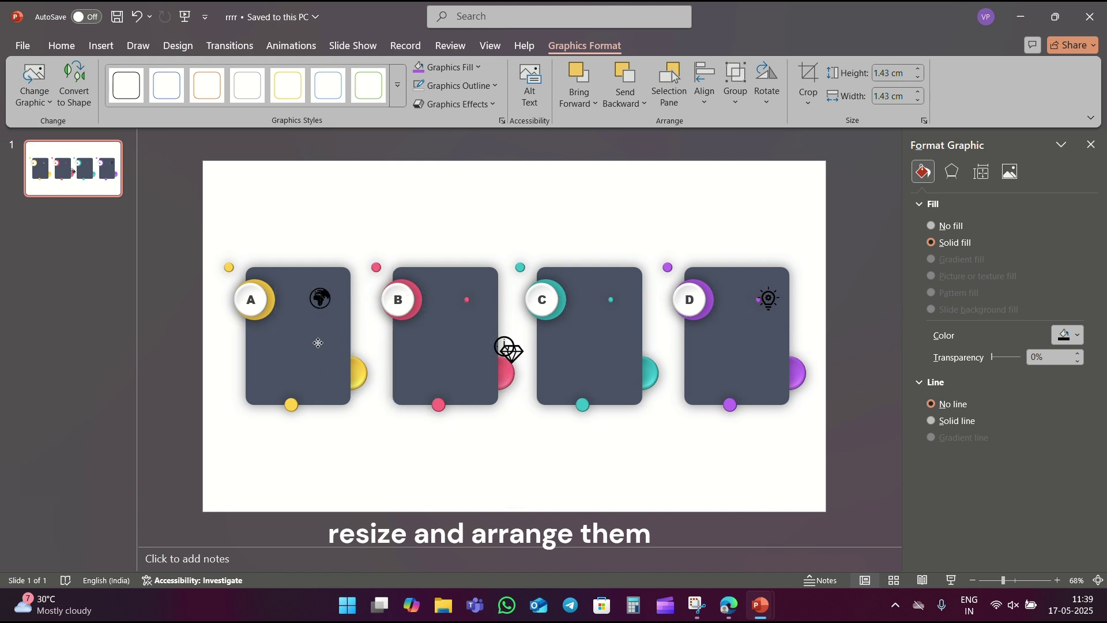
left_click(516, 357)
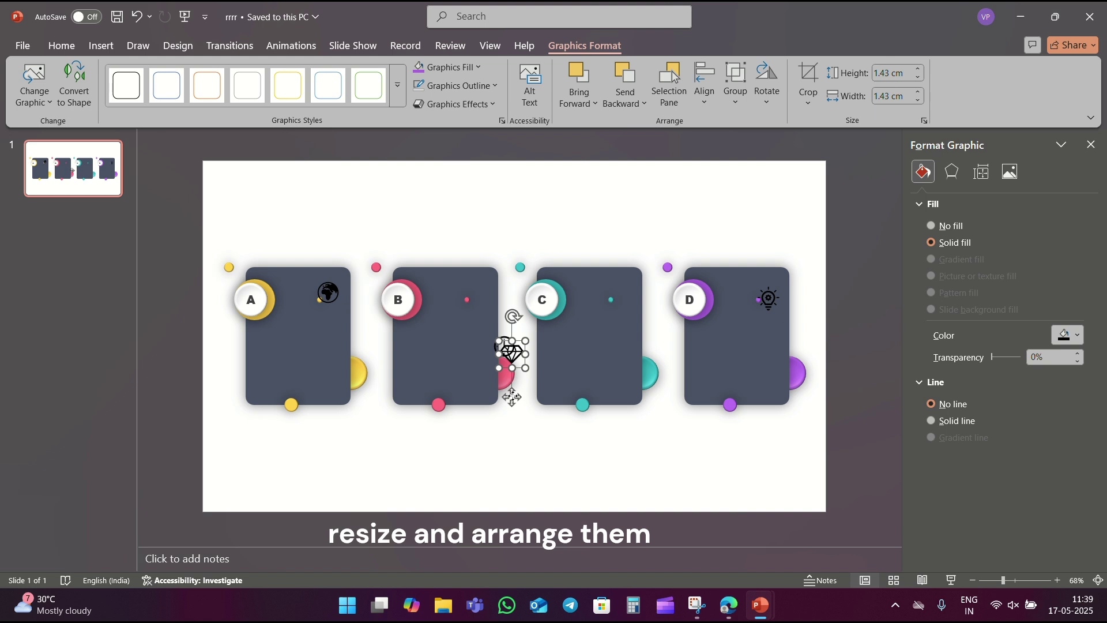
left_click_drag(513, 397, 483, 341)
left_click(511, 346)
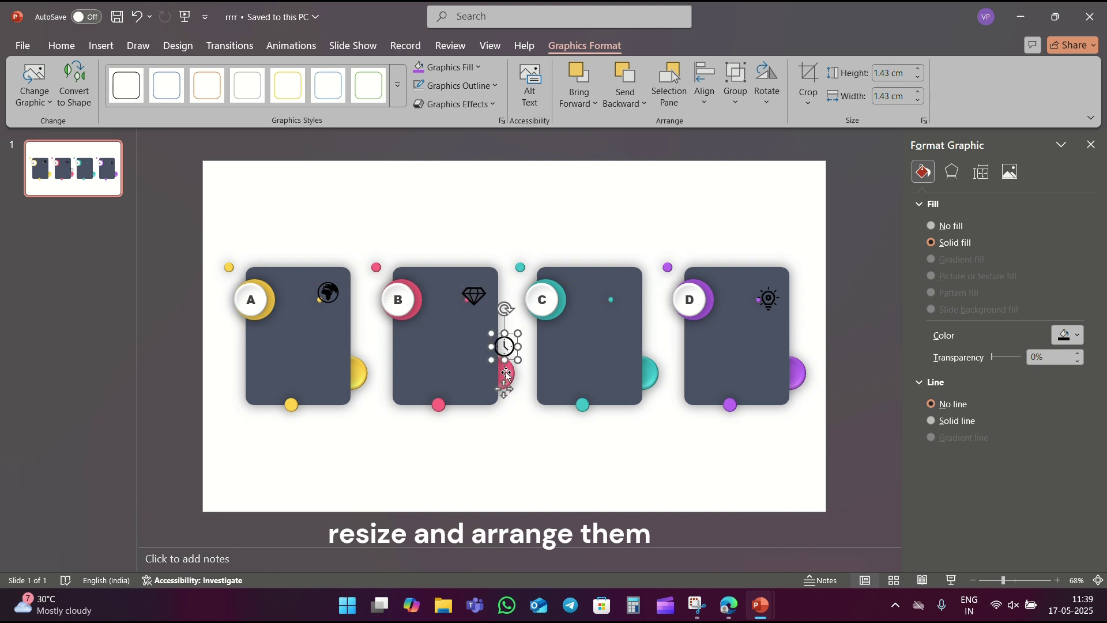
left_click_drag(527, 378, 620, 332)
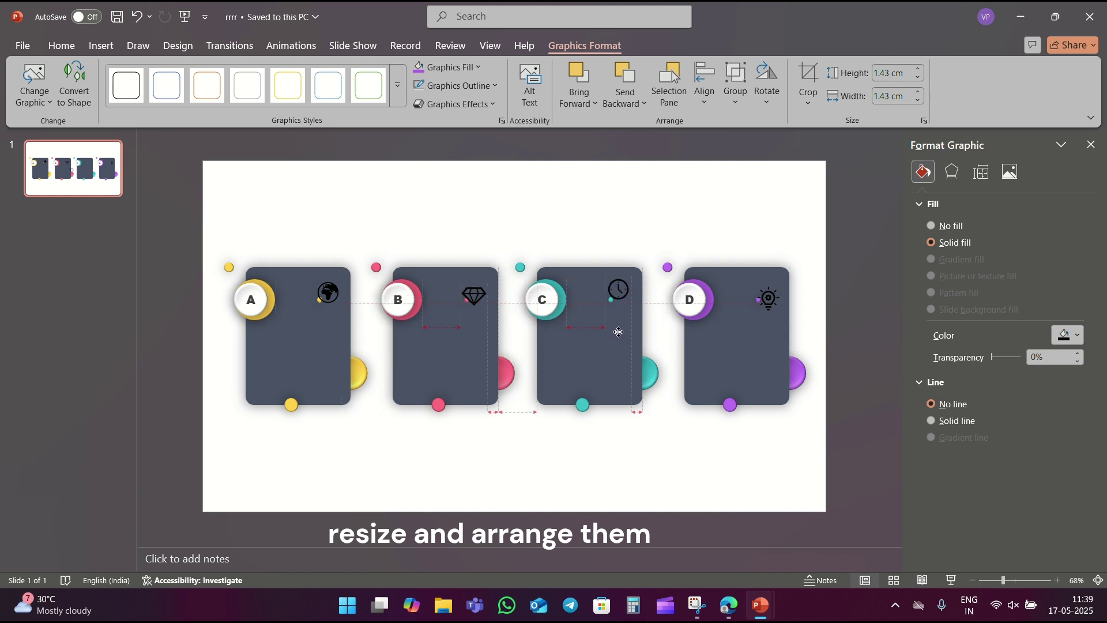
- Nudge the lightbulb, diamond and globe icons so all four icons line up
left_click(777, 313)
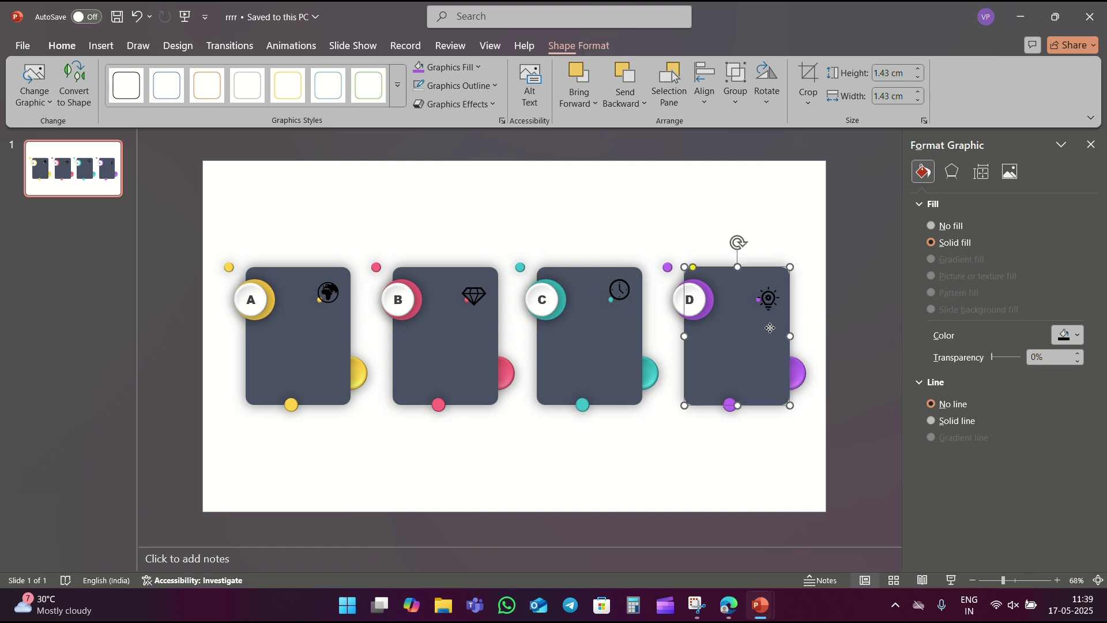
left_click(767, 305)
left_click_drag(769, 341, 766, 333)
left_click(483, 304)
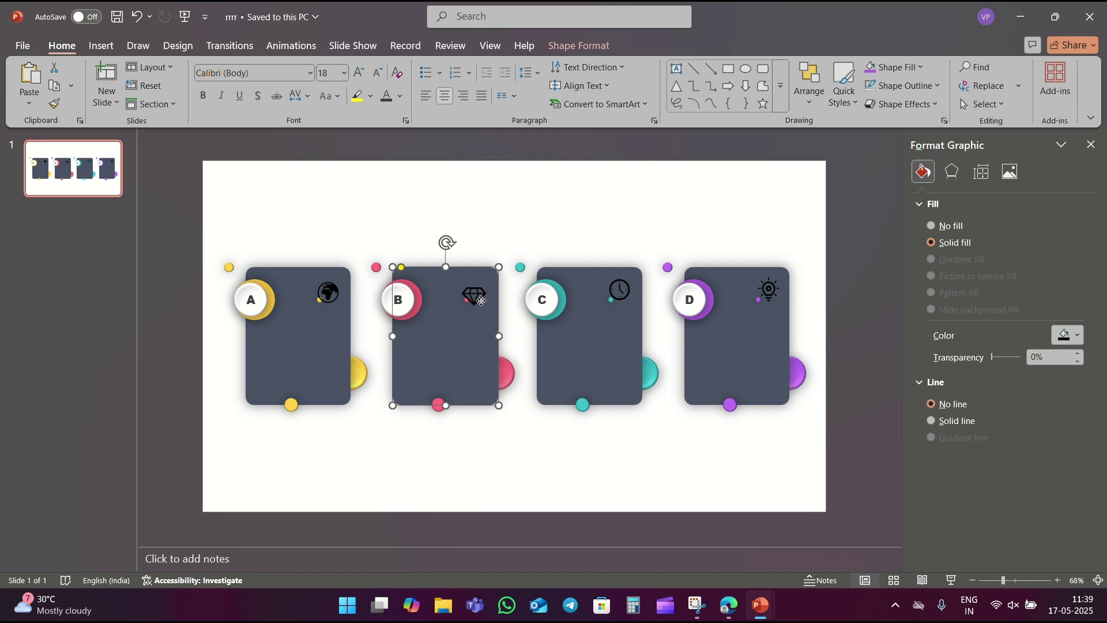
left_click(473, 303)
left_click_drag(473, 340, 479, 334)
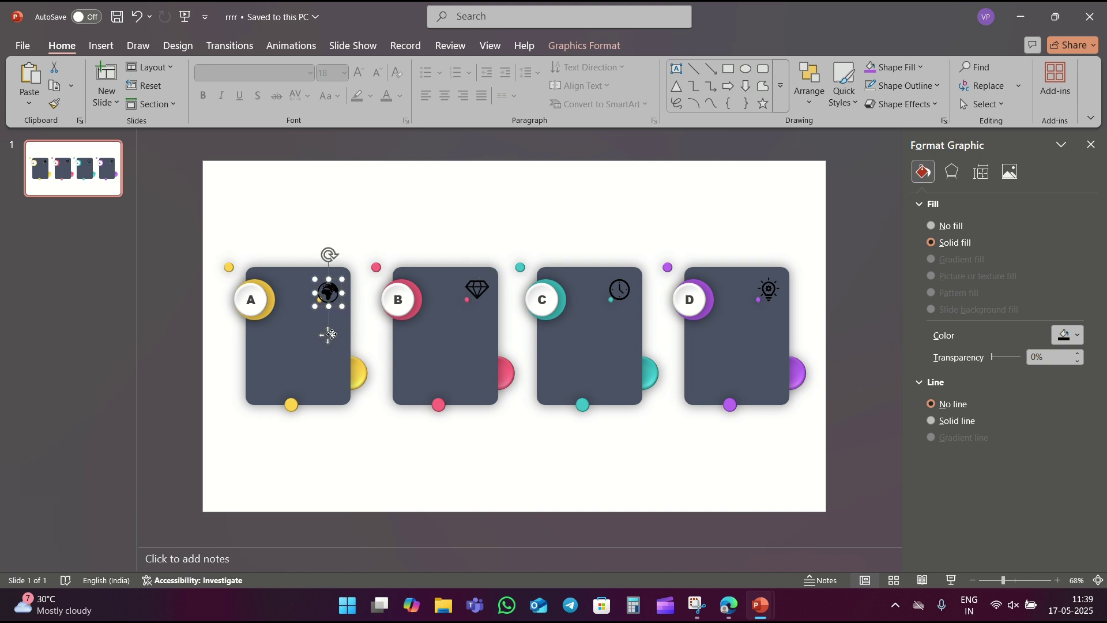
left_click_drag(328, 293, 333, 291)
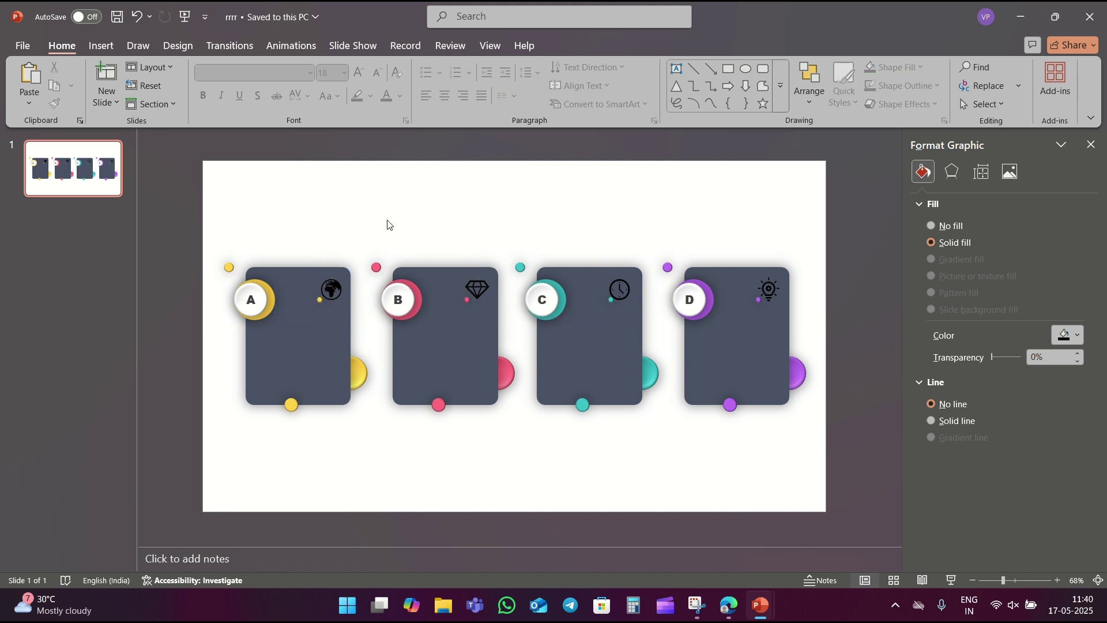
left_click(769, 289)
- Fill card D's lightbulb icon purple and card C's clock icon teal
left_click(883, 67)
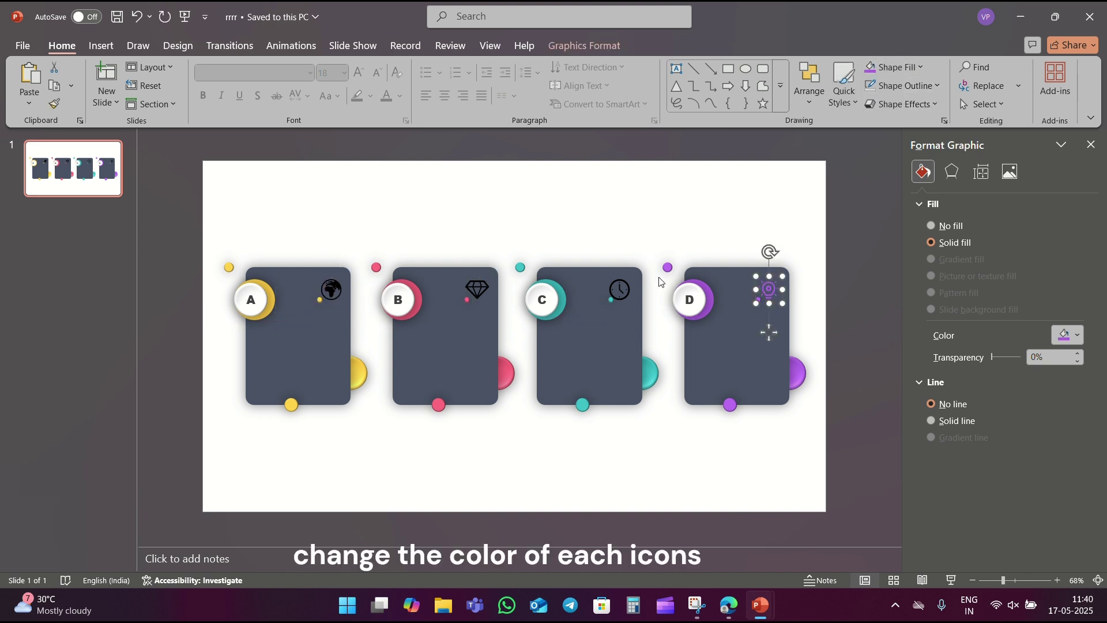
left_click(621, 289)
left_click(900, 68)
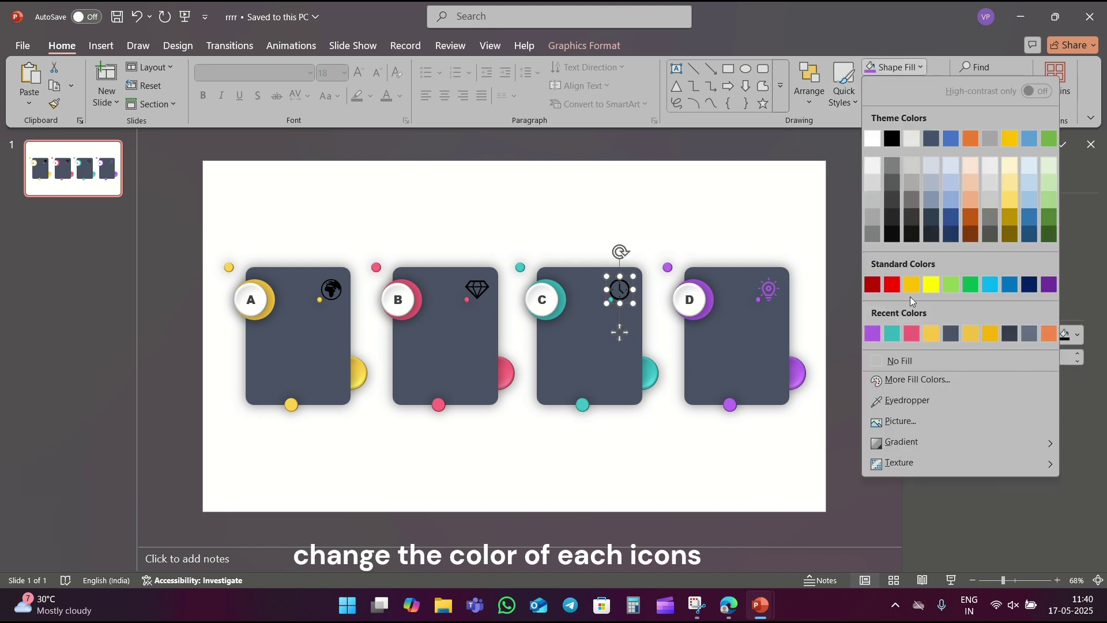
left_click(893, 333)
- Make card B's diamond icon pink and card A's globe icon yellow
left_click(483, 287)
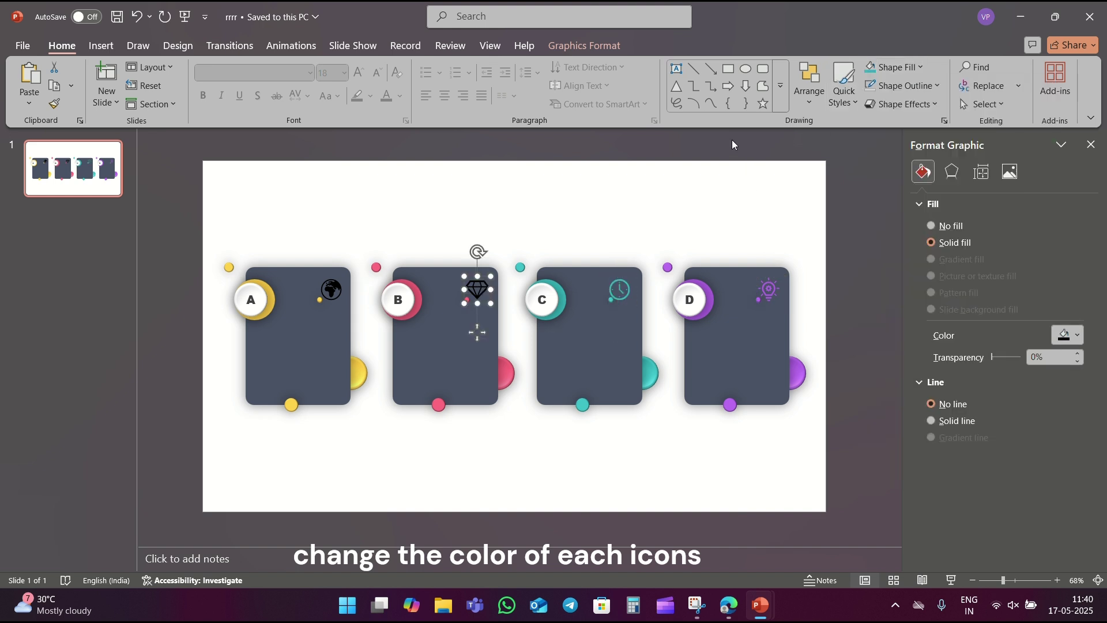
left_click(891, 70)
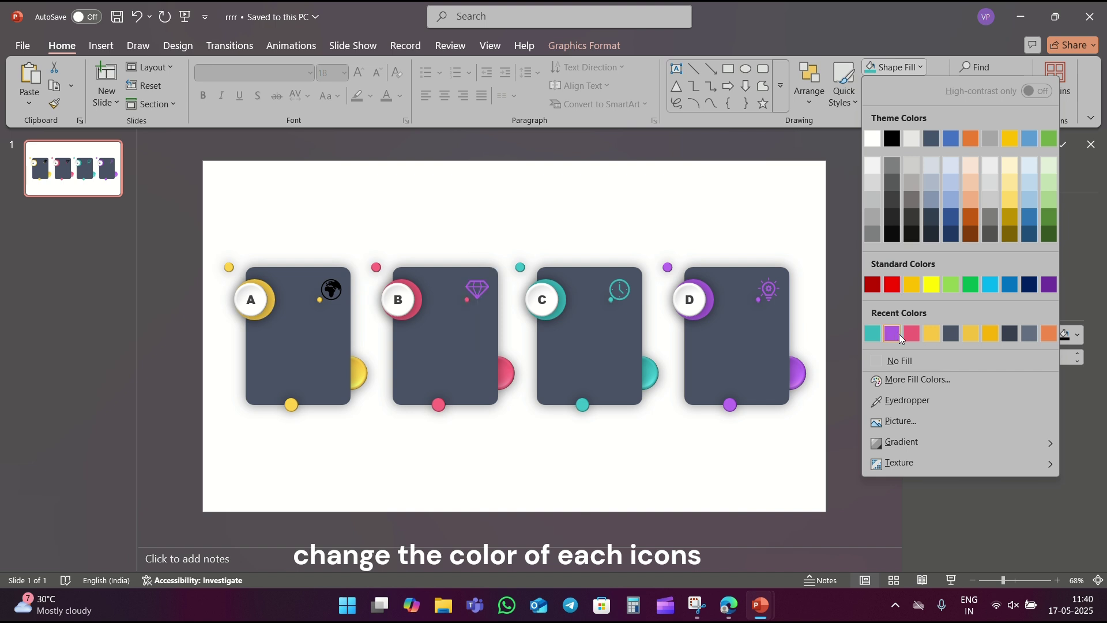
left_click(910, 334)
left_click(330, 290)
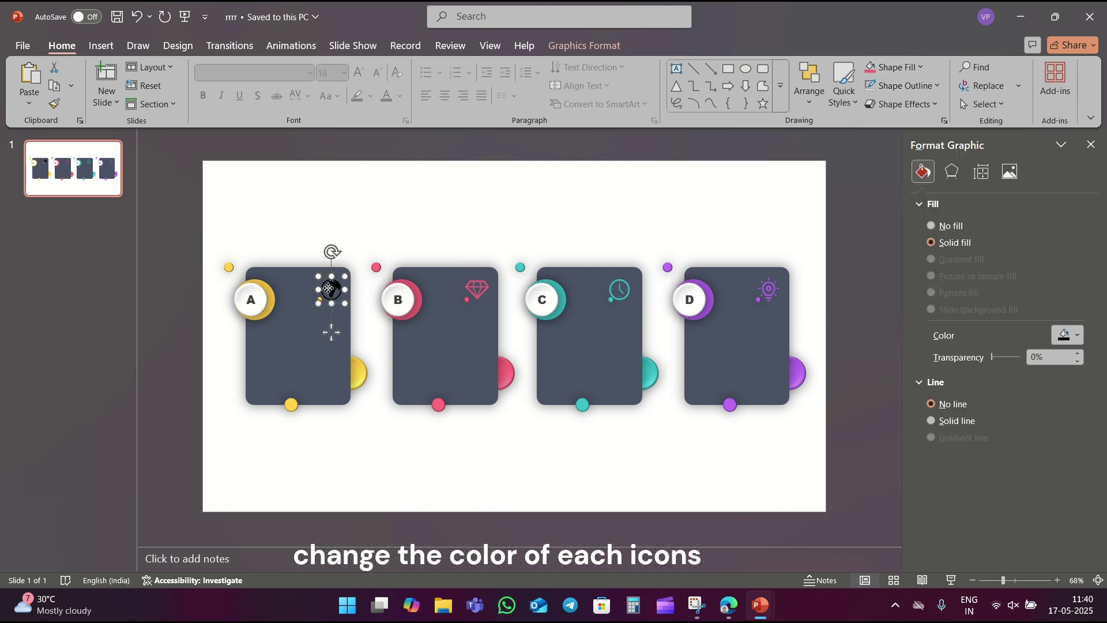
left_click(906, 67)
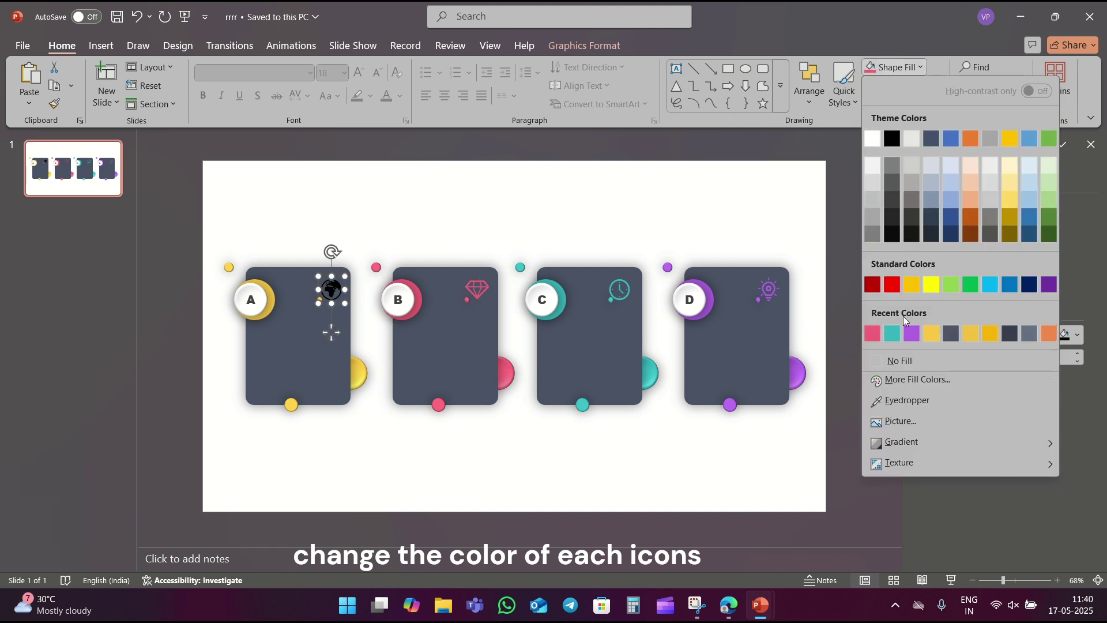
left_click(927, 337)
left_click(332, 290)
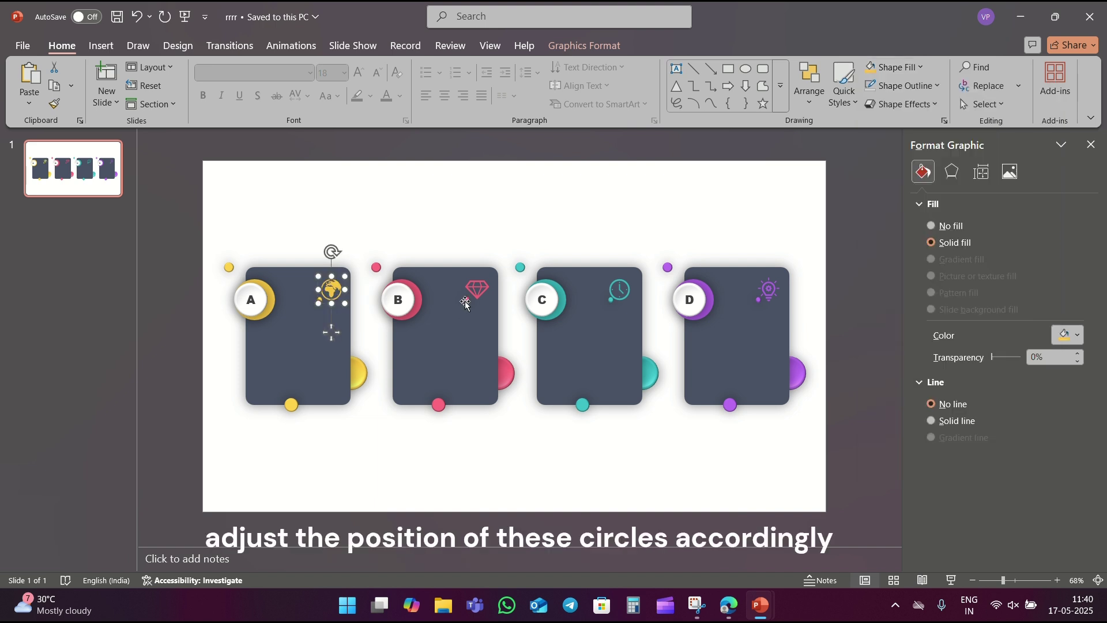
left_click(466, 304)
- Nudge the small accent dots of cards B, C, D and A into place beside their icons
left_click_drag(472, 334, 456, 338)
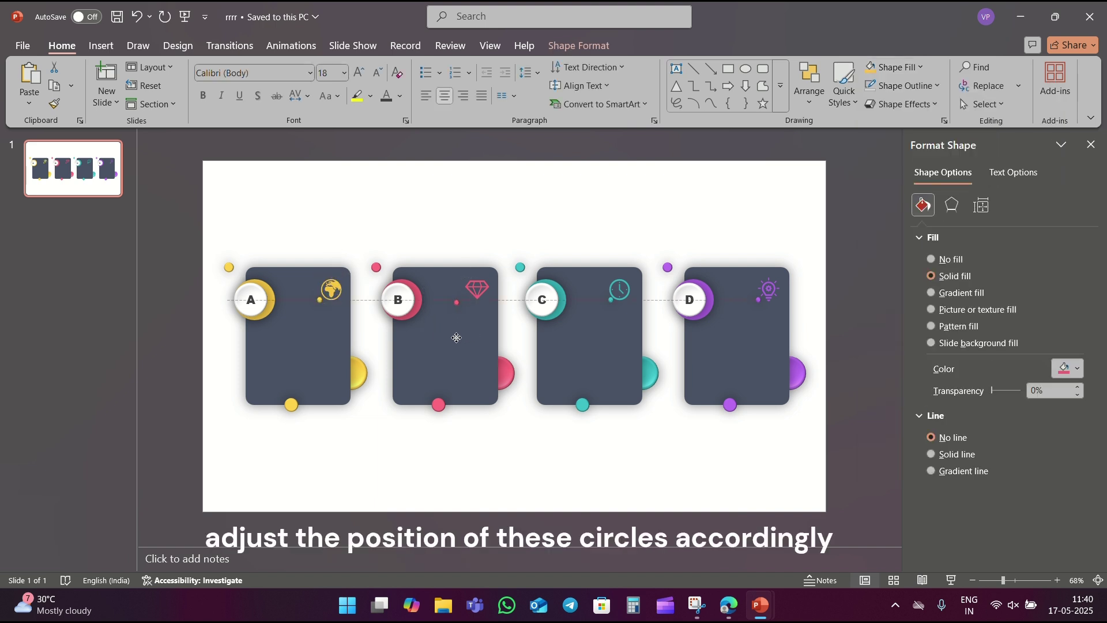
left_click_drag(610, 306, 604, 306)
left_click_drag(759, 300, 752, 303)
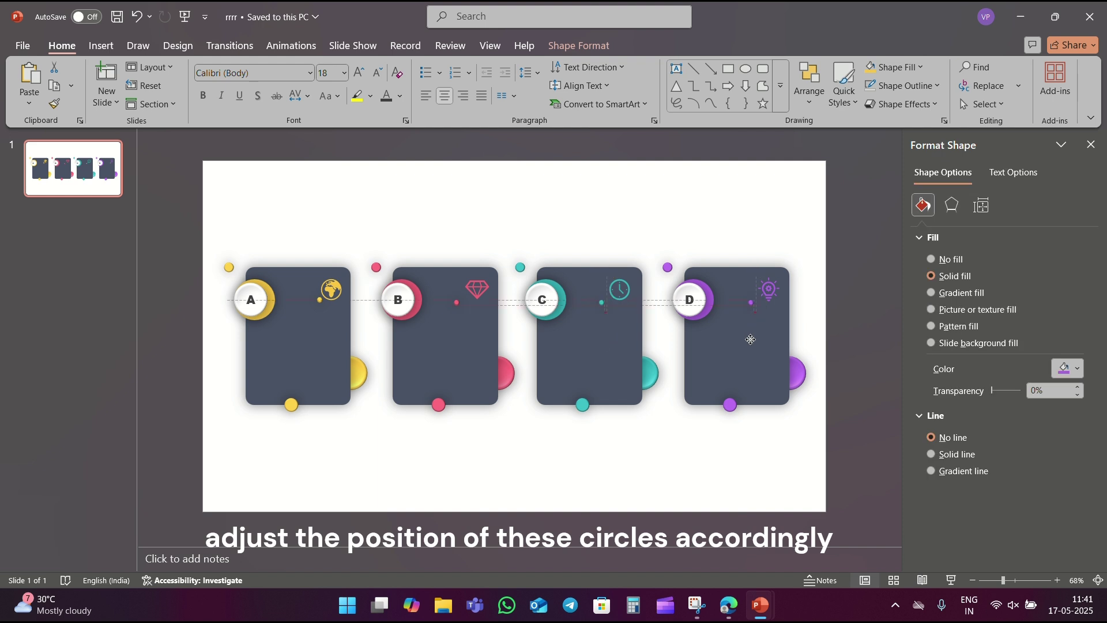
left_click(320, 300)
left_click_drag(319, 301, 312, 304)
left_click(434, 218)
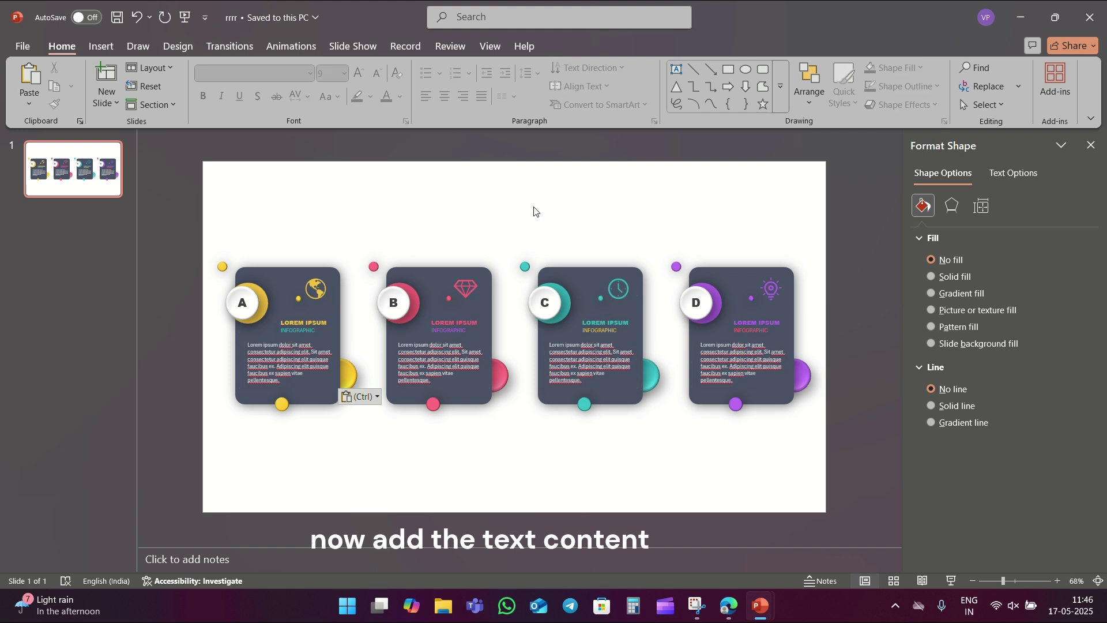
left_click(359, 147)
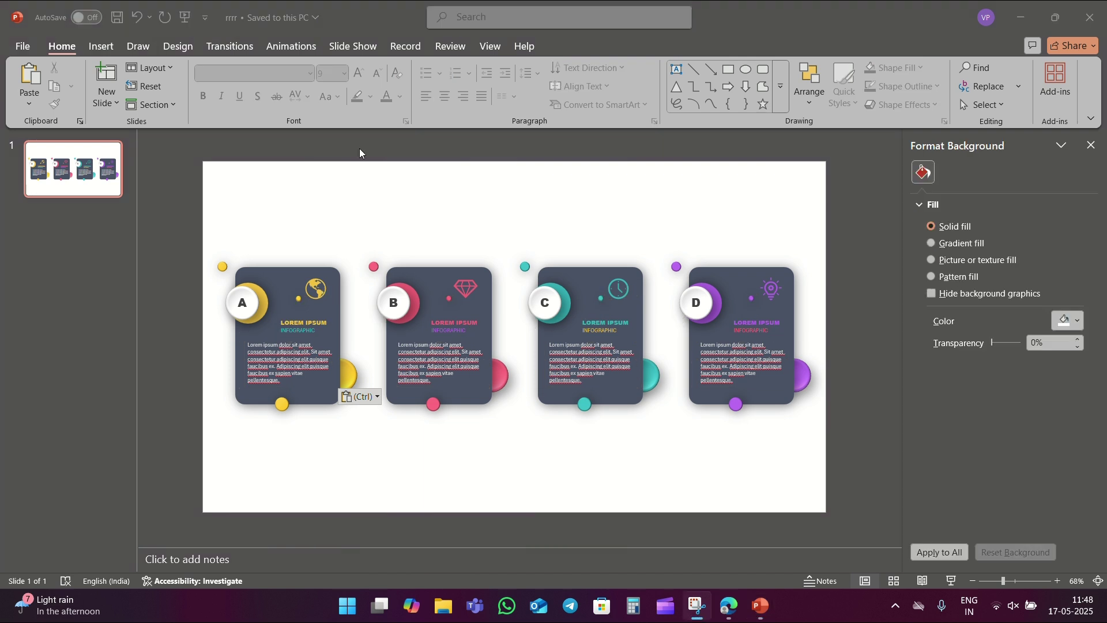
- Duplicate slide 1 and, on the copy, stretch card A's dark rectangle much taller up and down
right_click(81, 184)
left_click(151, 327)
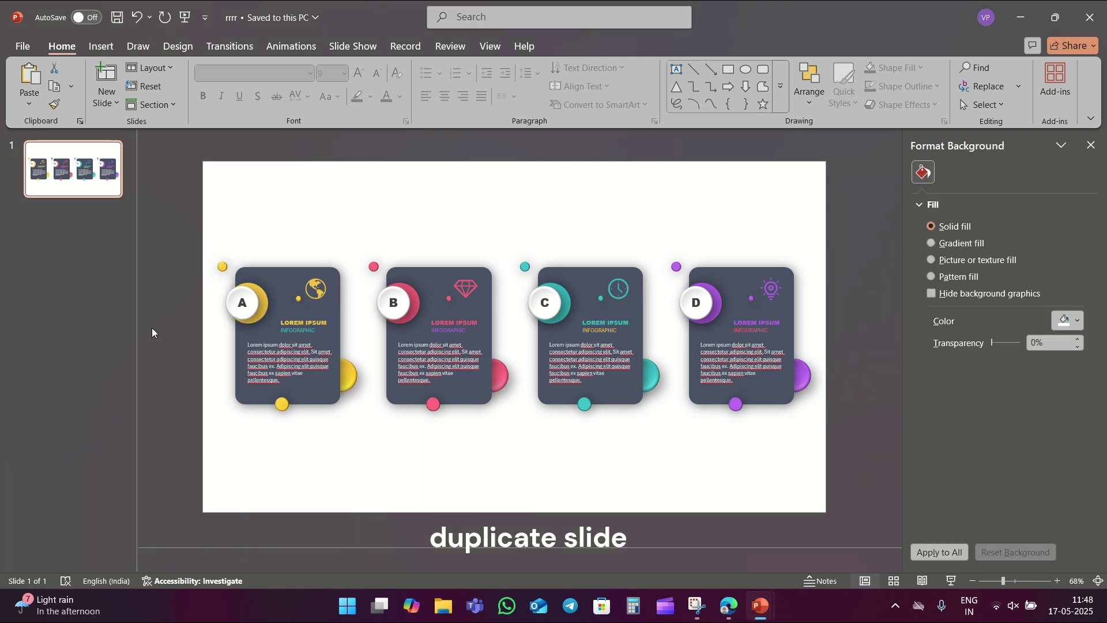
left_click(286, 283)
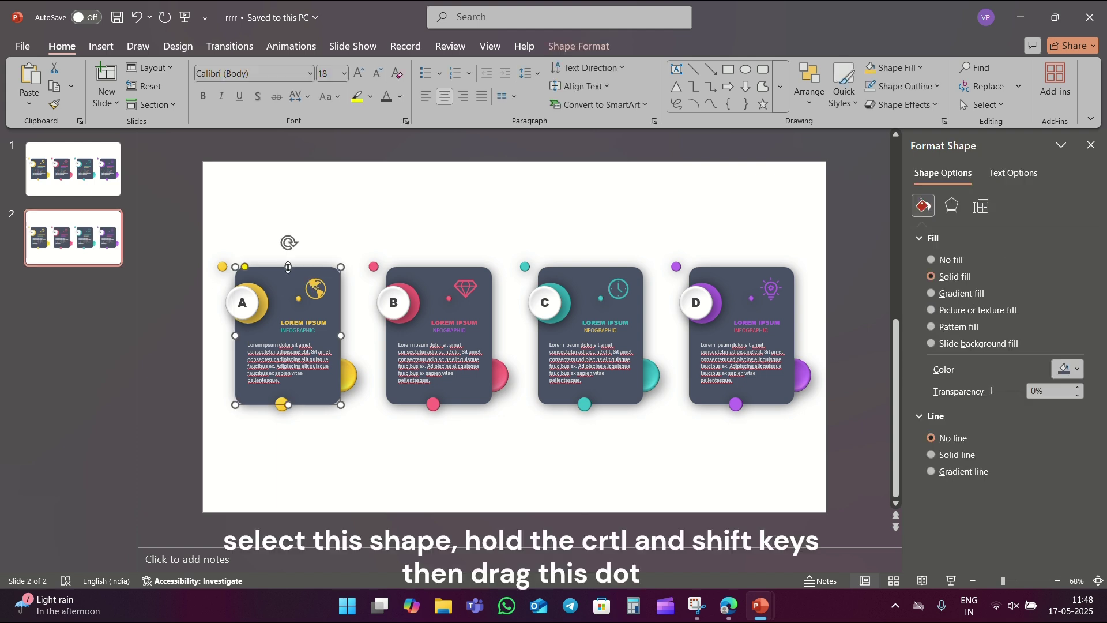
left_click_drag(289, 267, 288, 190)
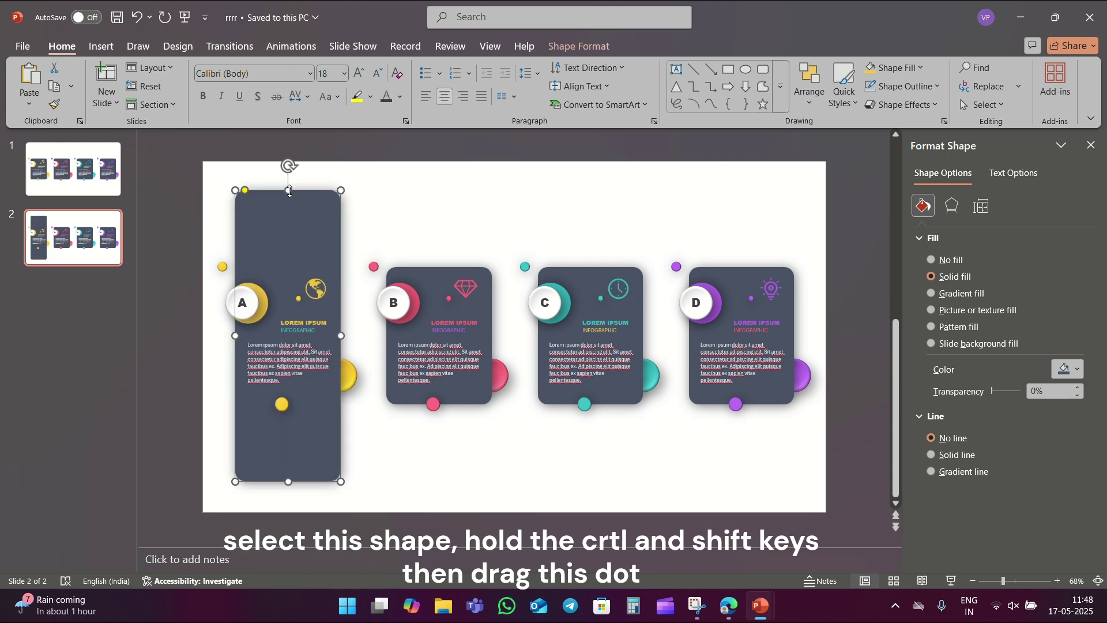
left_click(421, 209)
- Move card A's white A circle, yellow circles, half-circle and small dots to new spots on the tall card
left_click(249, 301)
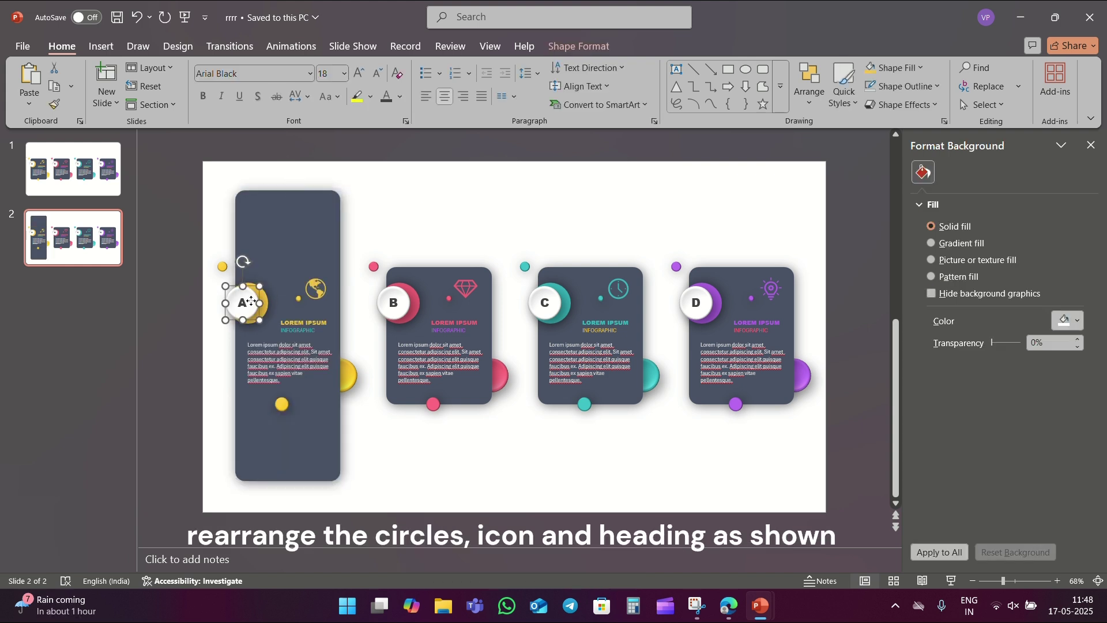
mouse_move(249, 301)
left_mouse_down()
mouse_move(279, 256)
mouse_move(310, 237)
left_mouse_up()
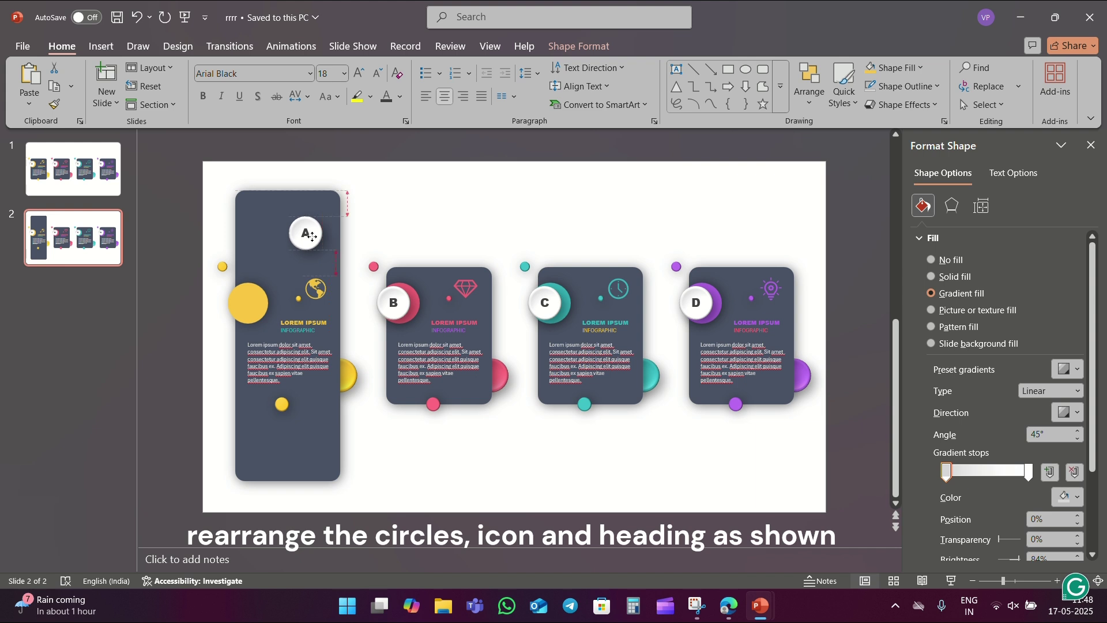
left_click_drag(248, 302, 269, 195)
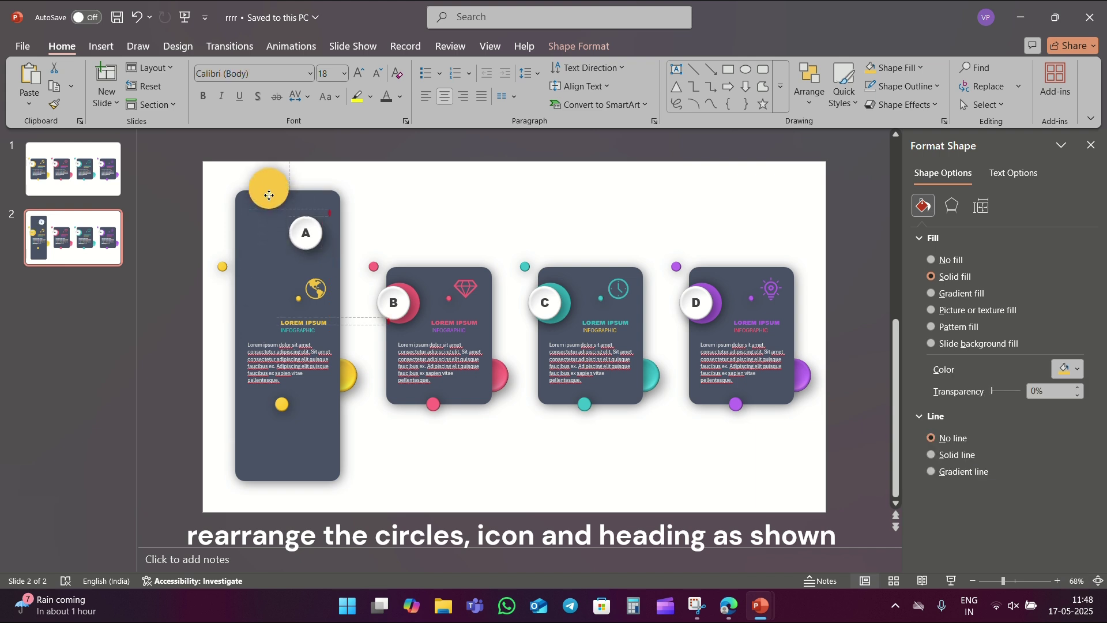
left_click(299, 247)
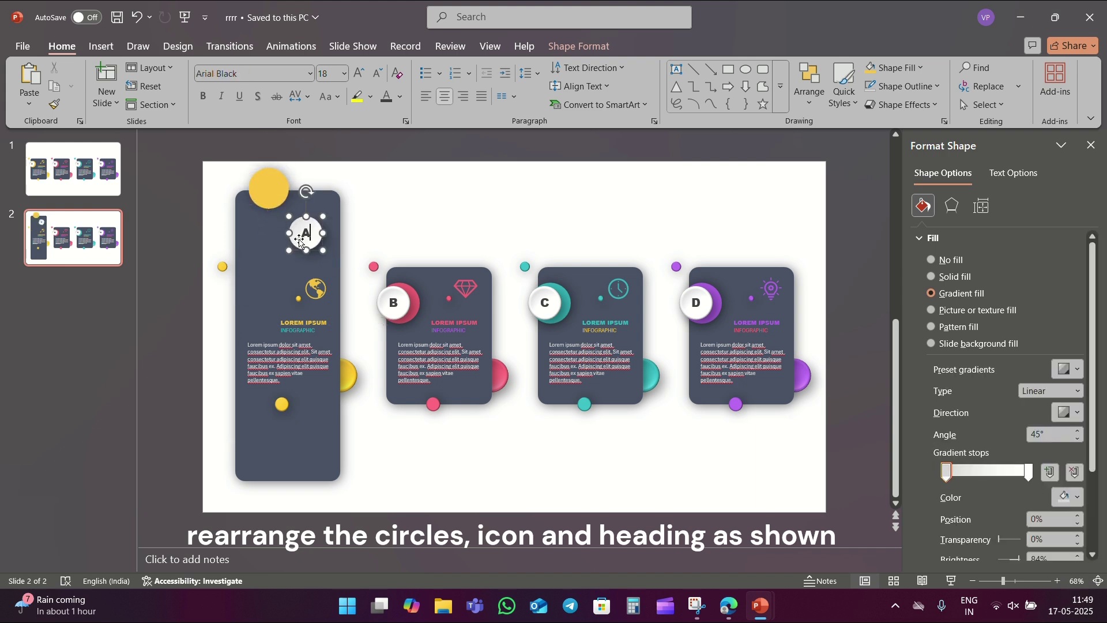
left_click_drag(306, 252, 307, 244)
left_click(224, 267)
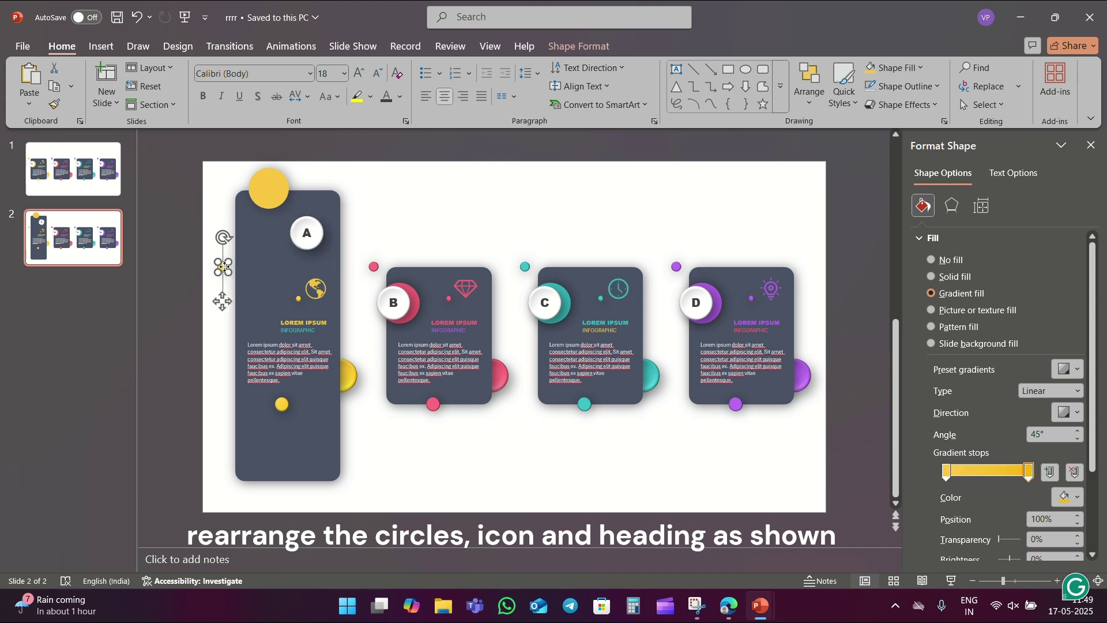
mouse_move(223, 301)
left_mouse_down()
mouse_move(316, 462)
mouse_move(238, 317)
left_mouse_up()
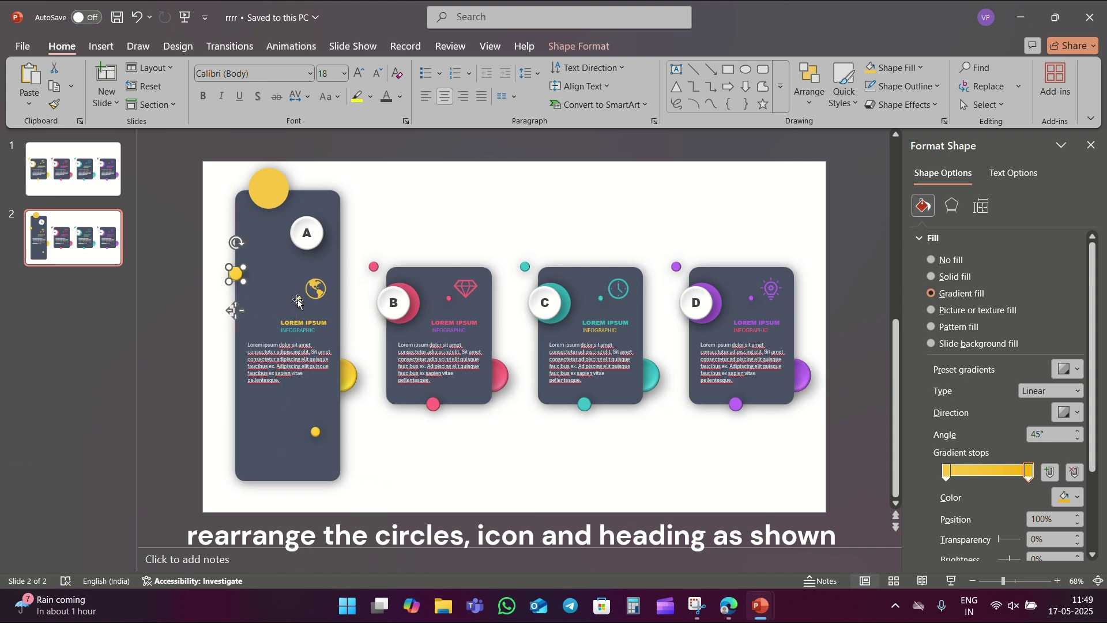
left_click(298, 299)
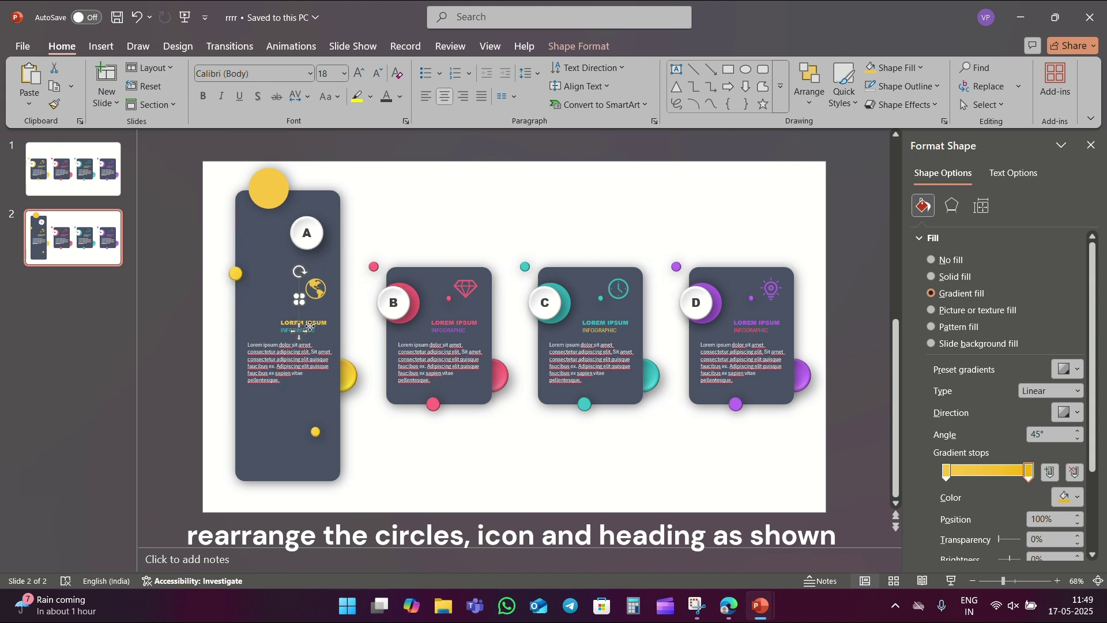
left_click_drag(298, 326, 328, 331)
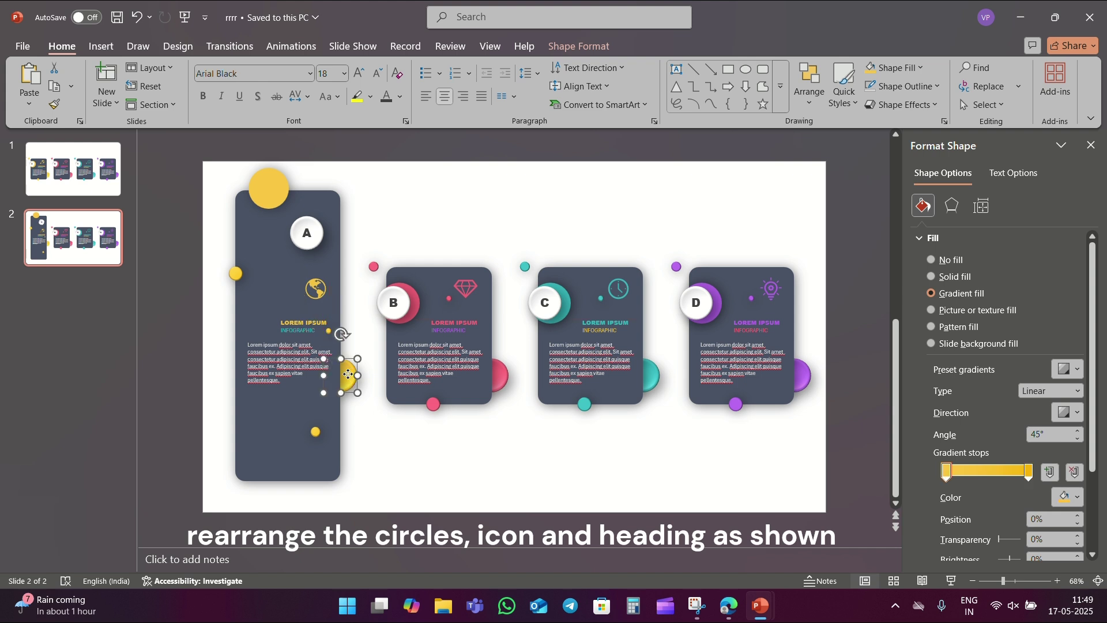
left_click_drag(347, 375, 246, 448)
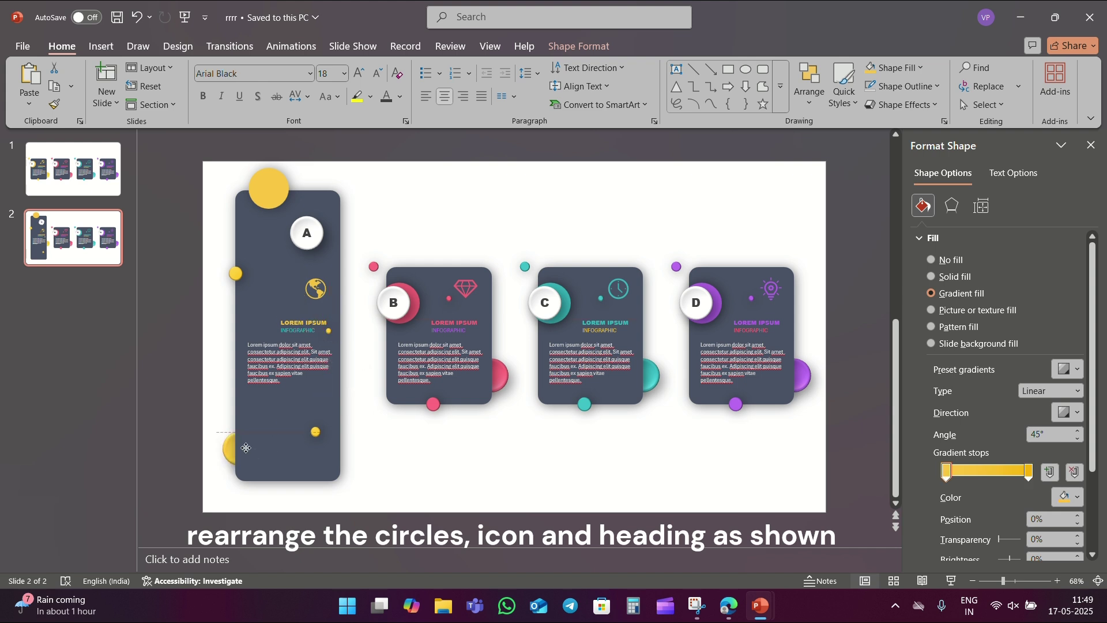
- Centre the LOREM IPSUM heading and the globe icon on tall card A with small nudges
left_click(300, 327)
key("Left")
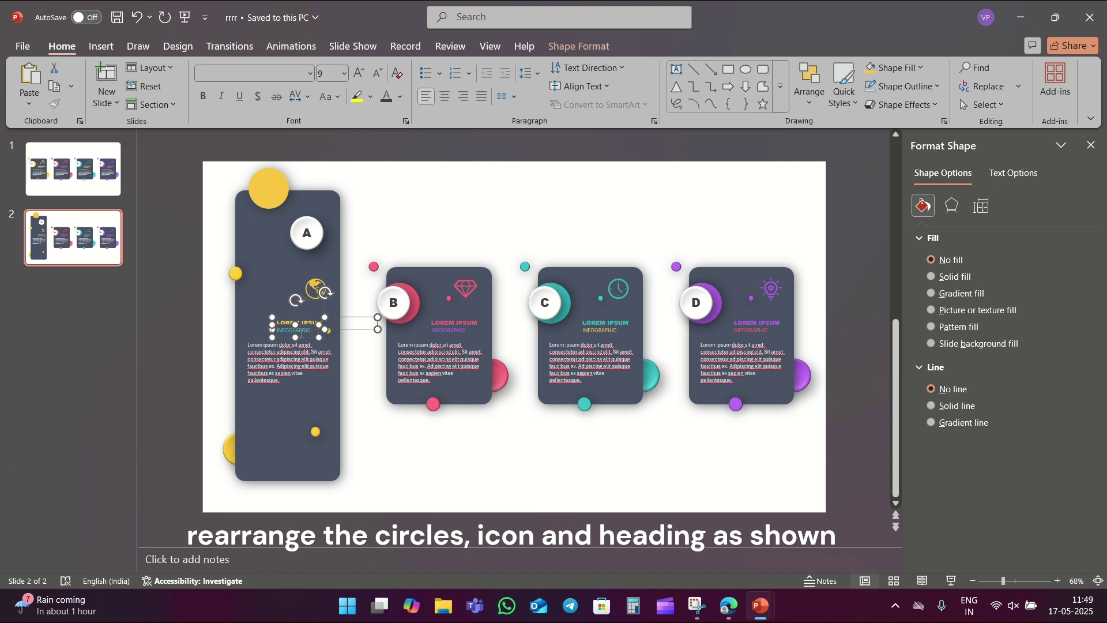
key("Left")
key("Left")
key("Left")
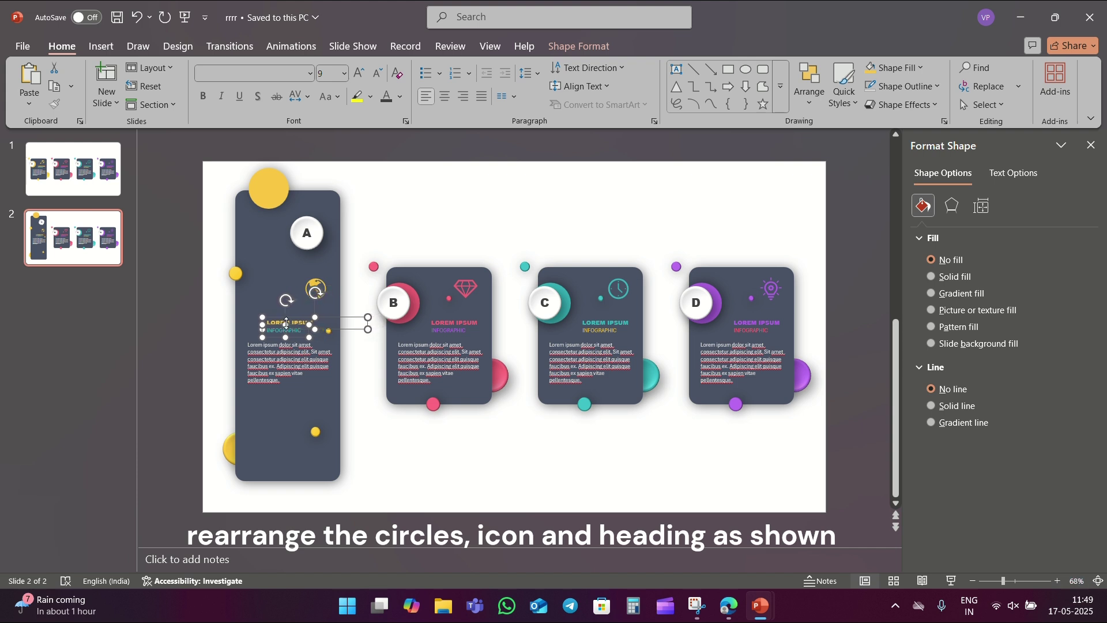
left_click(281, 333)
left_click(286, 336)
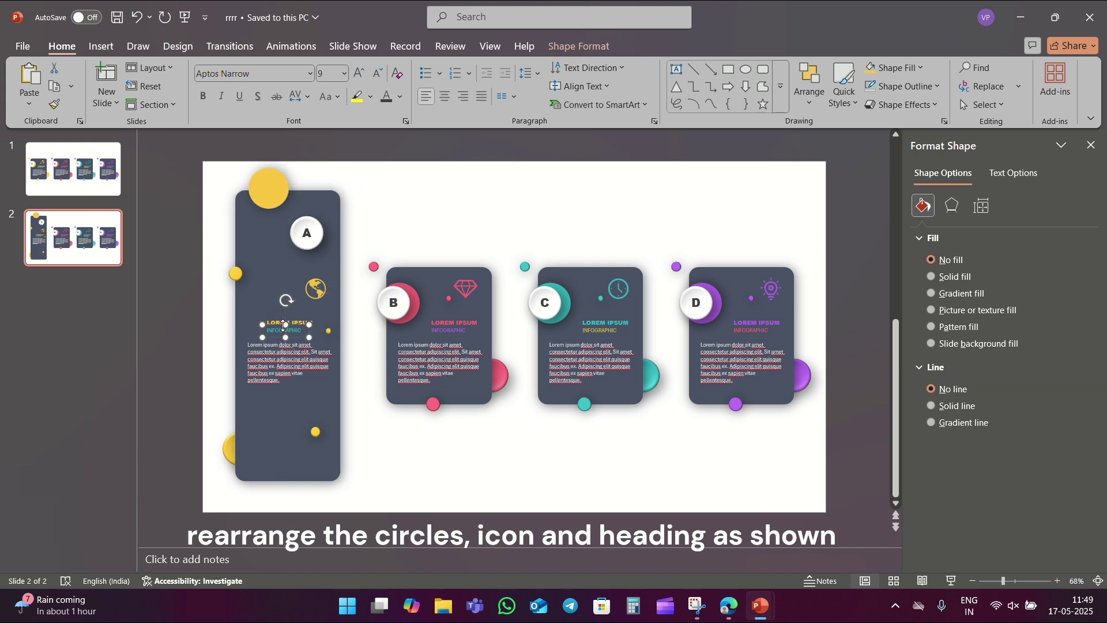
key("Right")
key("Right")
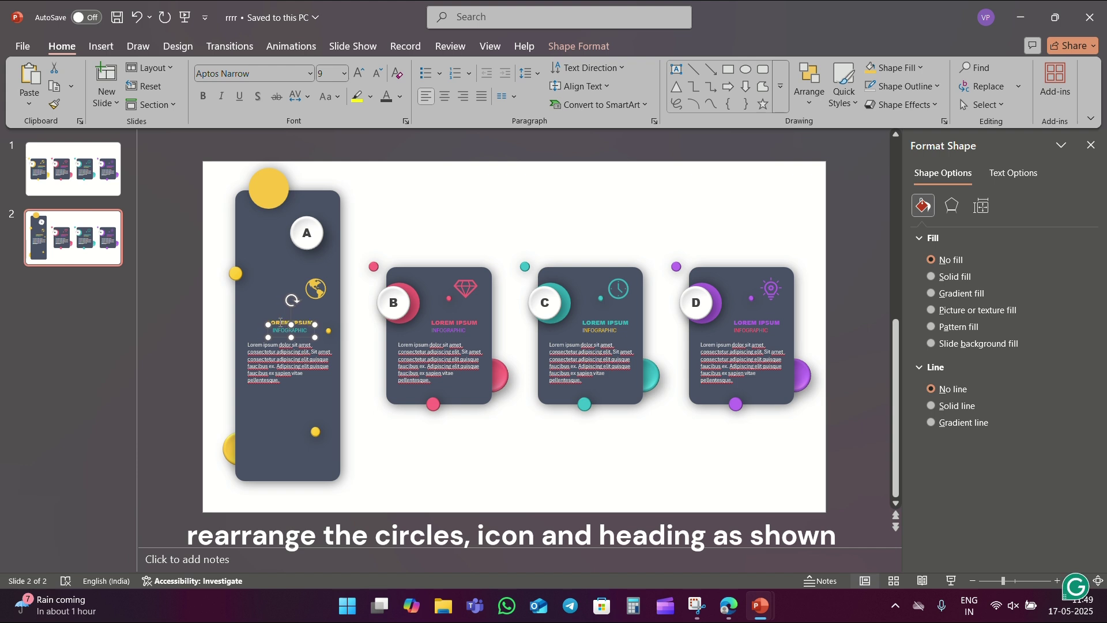
left_click(225, 317)
left_click_drag(315, 290, 307, 294)
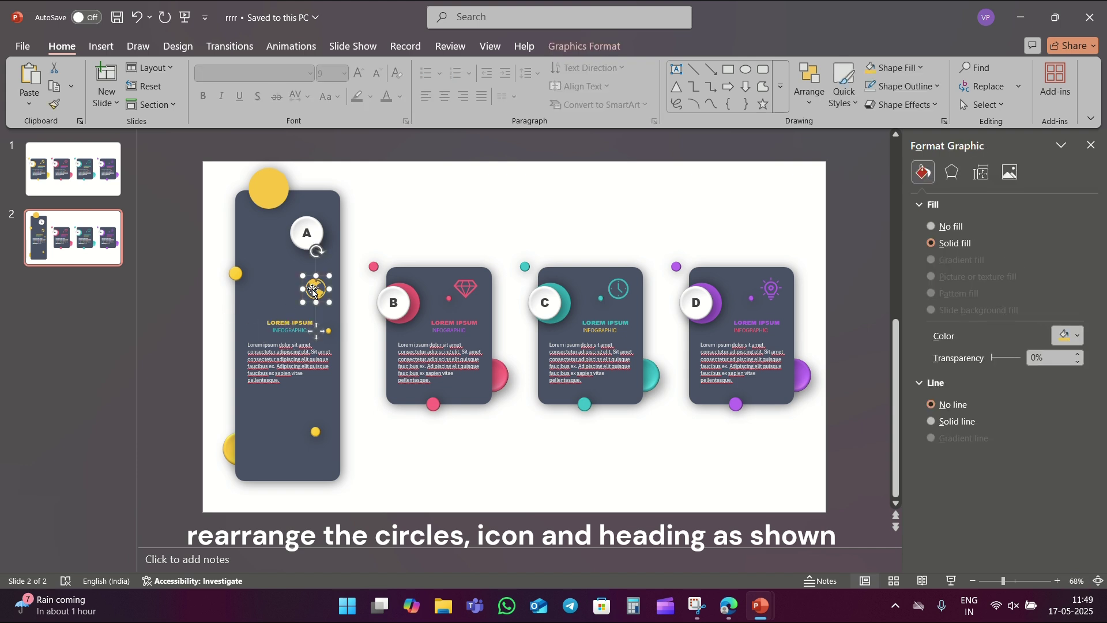
key("Left")
key("Left")
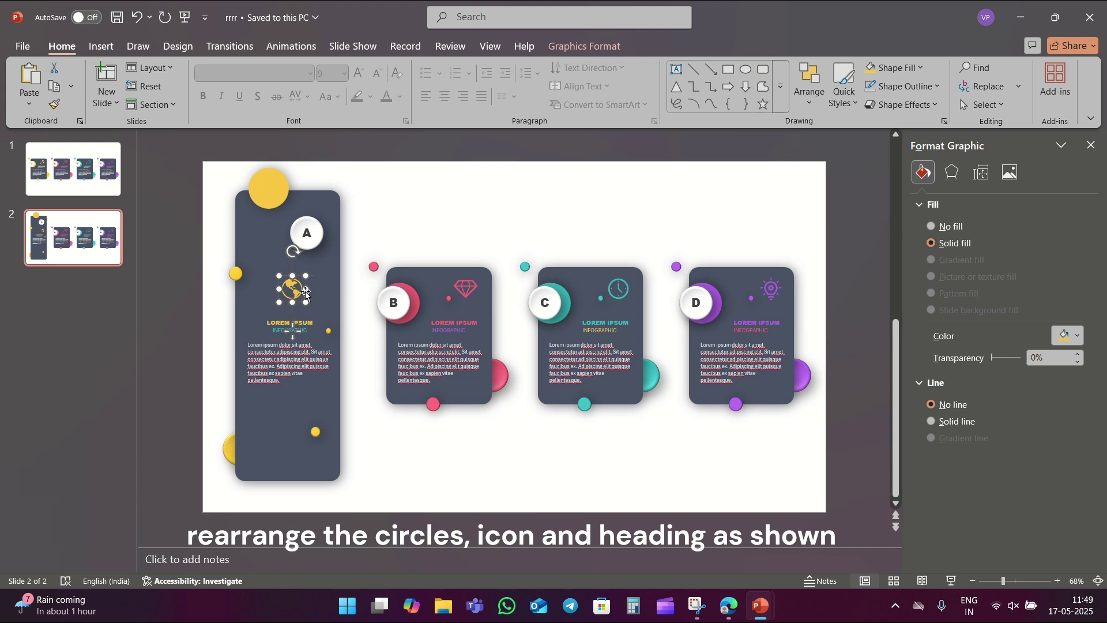
key("Left")
key("Left")
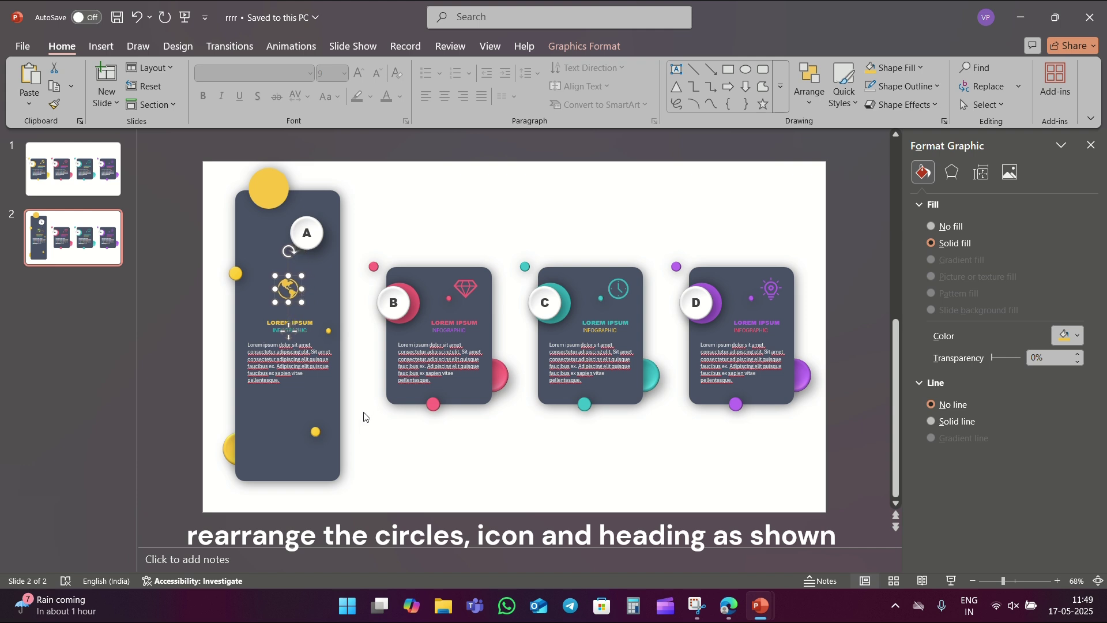
left_click(370, 425)
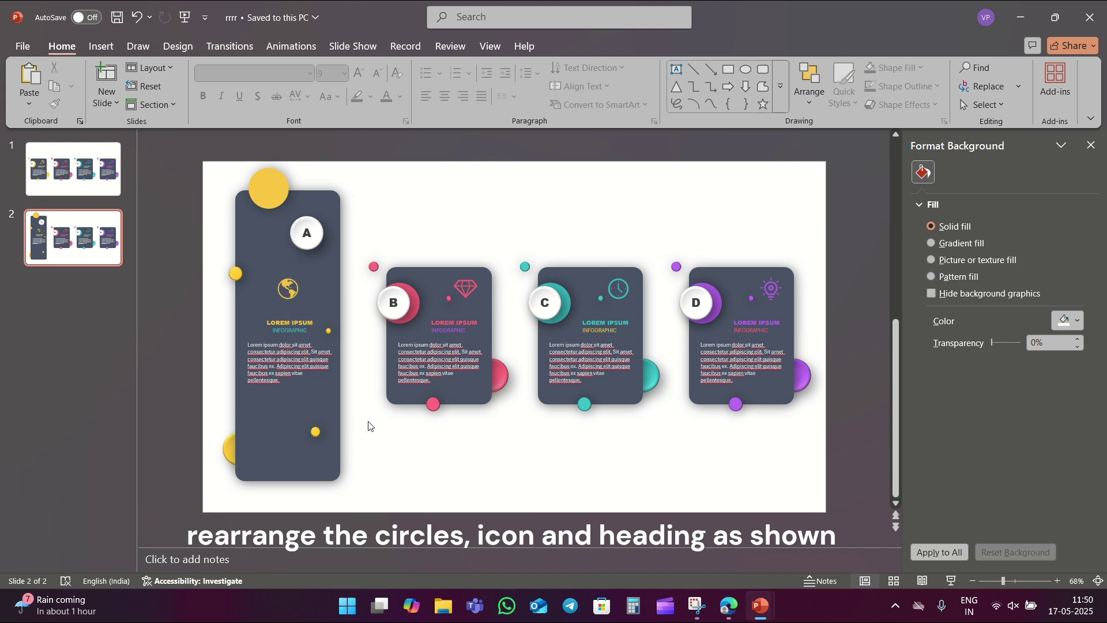
- Duplicate slide 1 and move the copy to the end of the deck
right_click(89, 182)
left_click(142, 321)
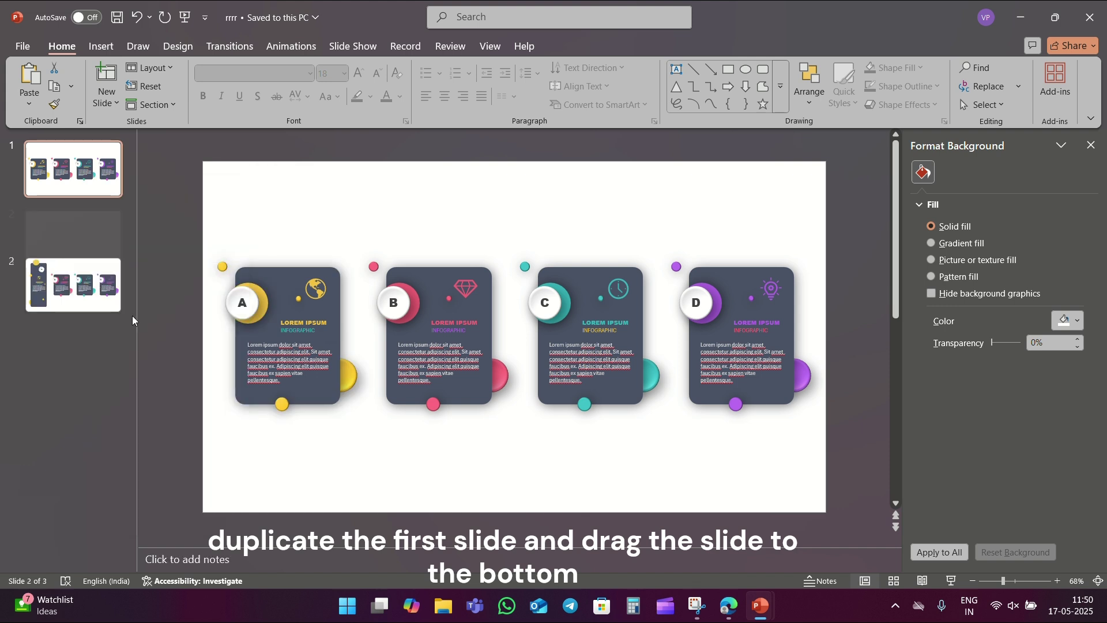
mouse_move(91, 233)
left_mouse_down()
mouse_move(95, 320)
mouse_move(95, 300)
left_mouse_up()
- Paste slide 2's tall card A rectangle onto slide 3 and stretch card B to its full height
left_click(73, 238)
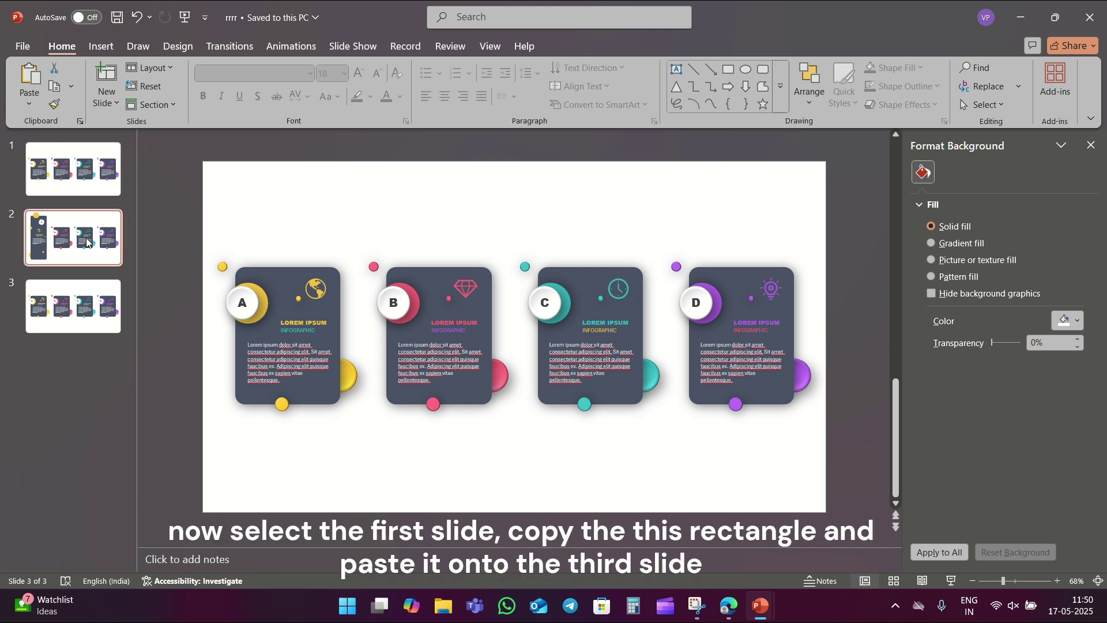
left_click(264, 237)
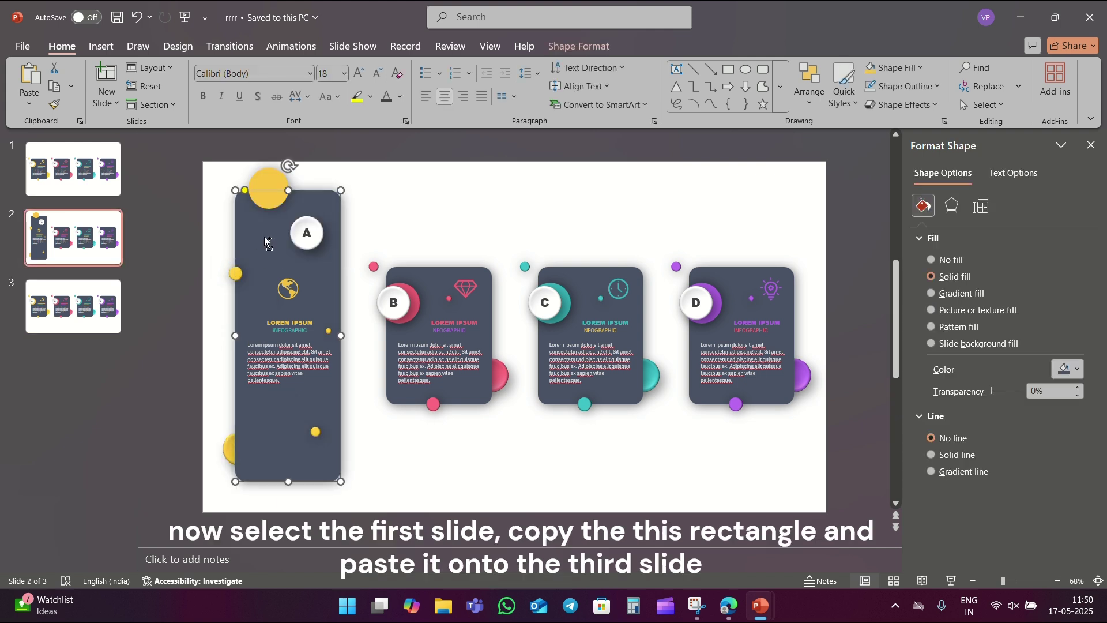
left_click(106, 289)
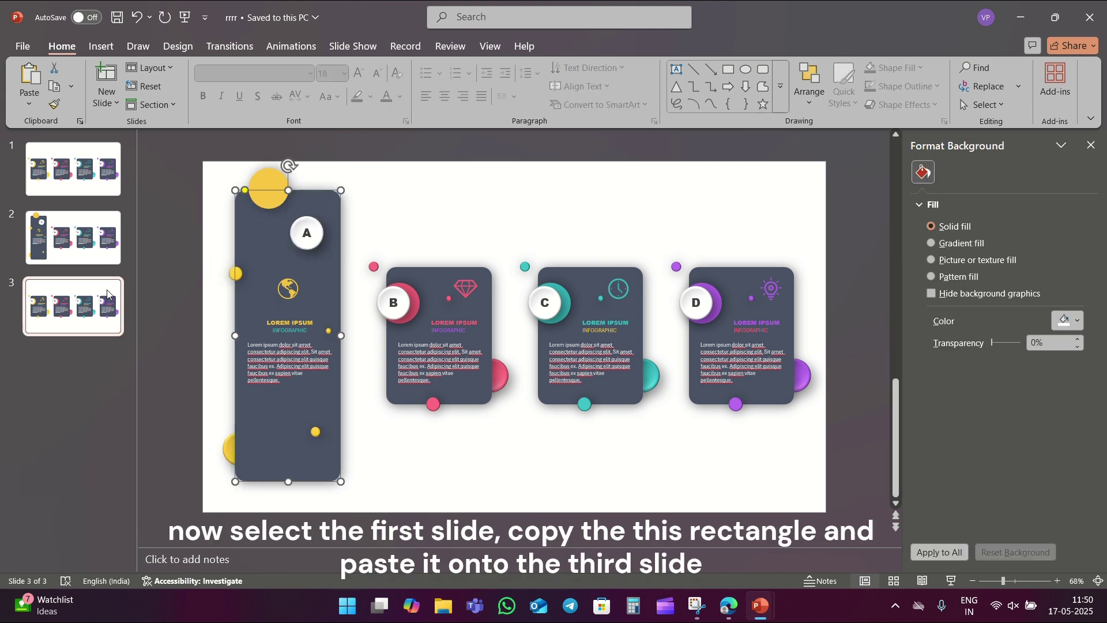
key("ctrl+v")
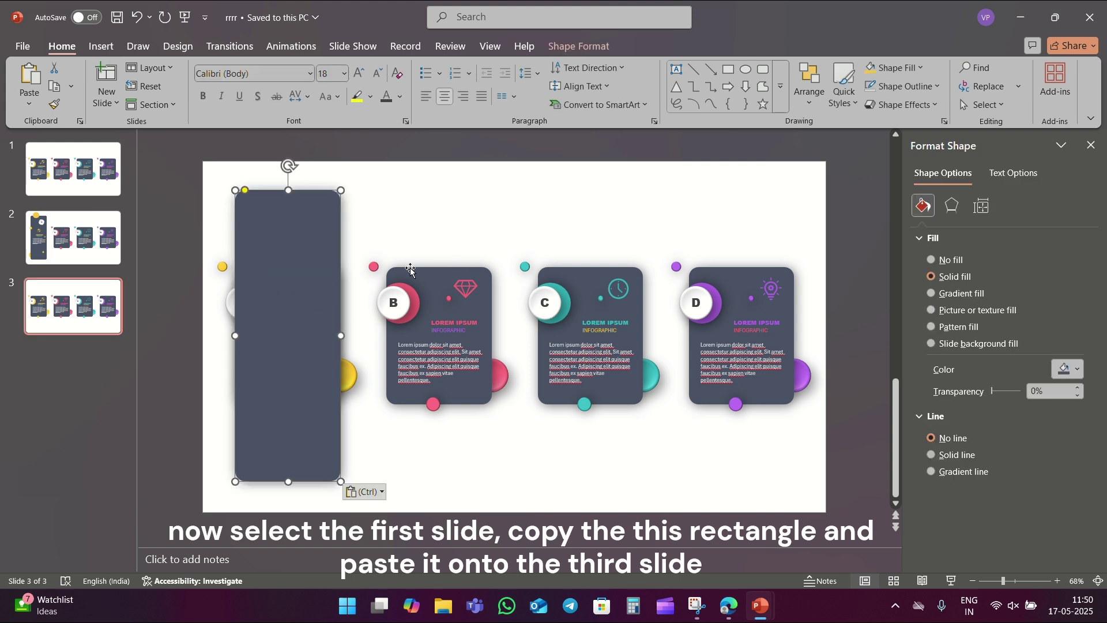
left_click(432, 284)
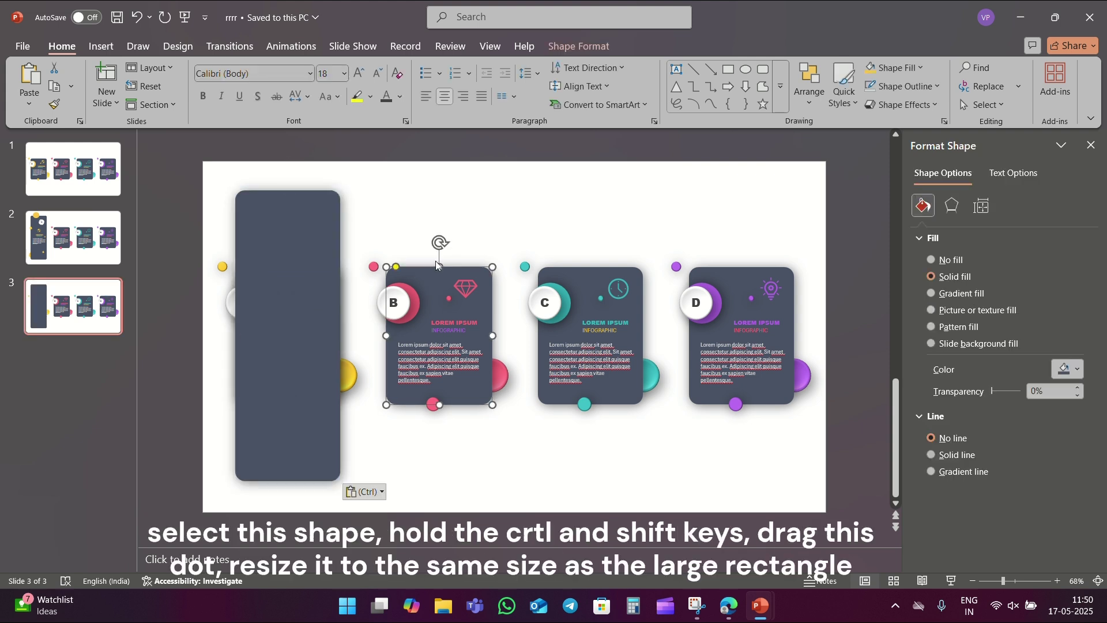
left_click_drag(437, 265, 441, 191)
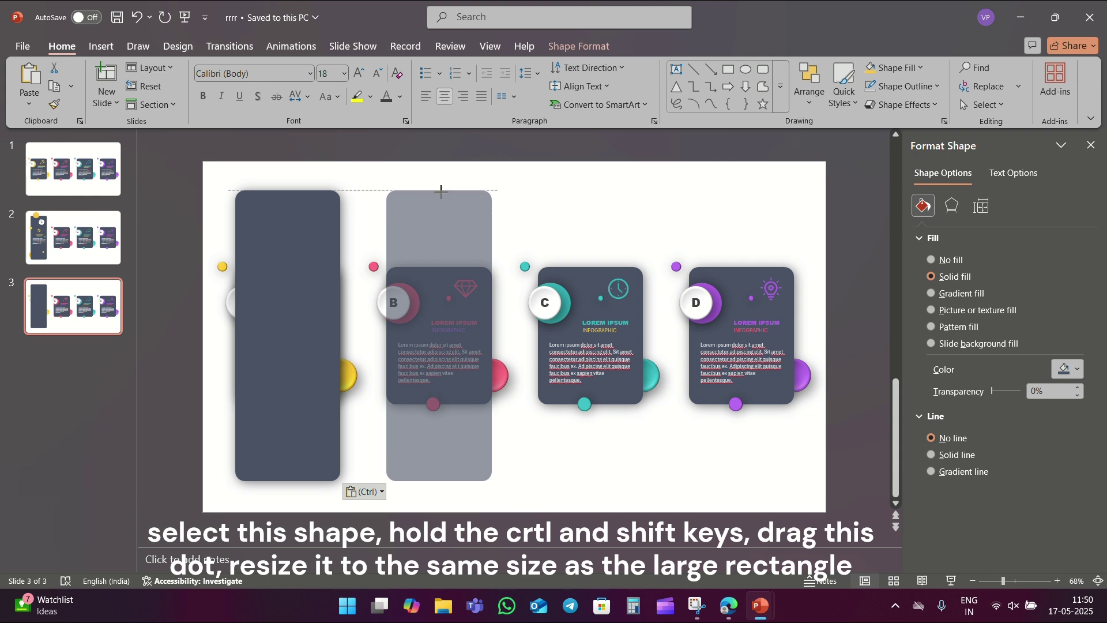
left_click_drag(441, 191, 441, 190)
- Delete the reference rectangle and move the B circle, pink circle, dot and half-circle on tall card B
left_click(328, 234)
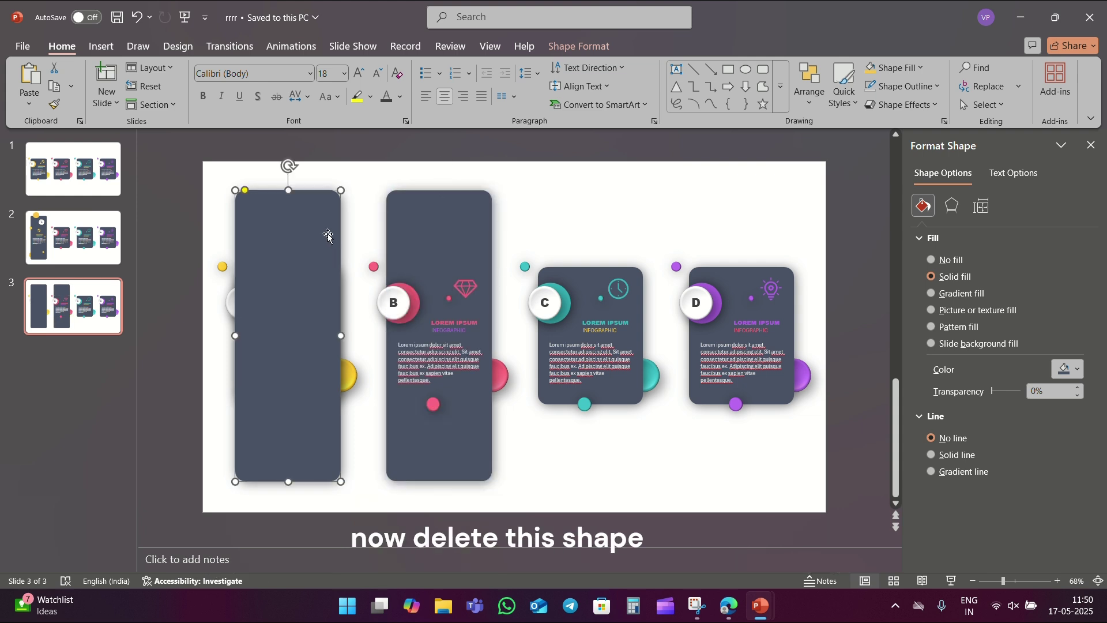
key("Delete")
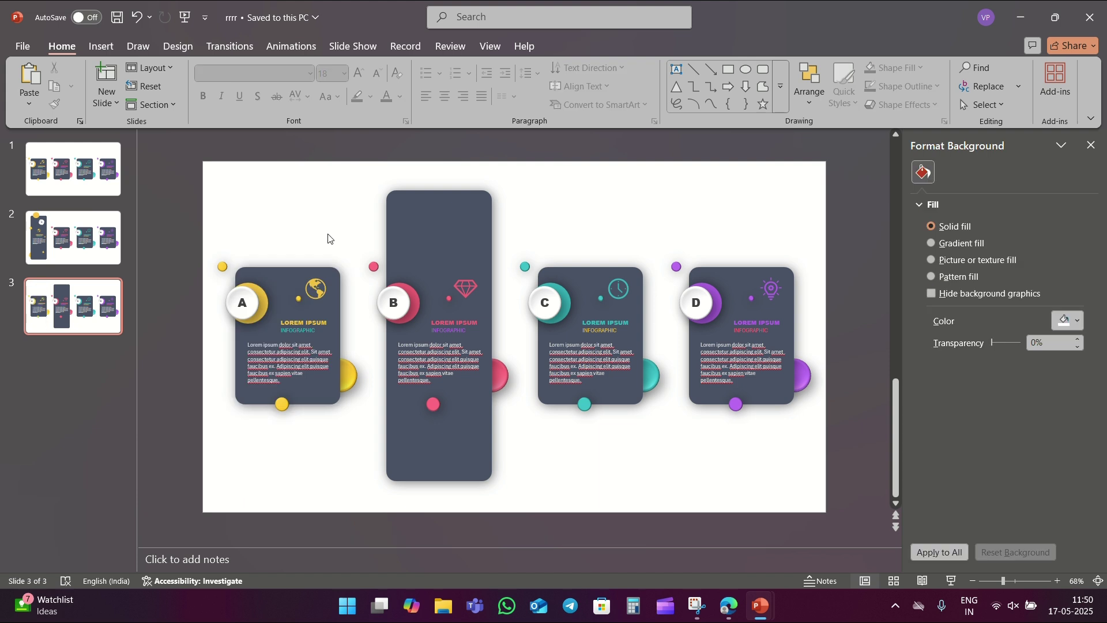
left_click(394, 302)
left_click_drag(405, 317, 424, 239)
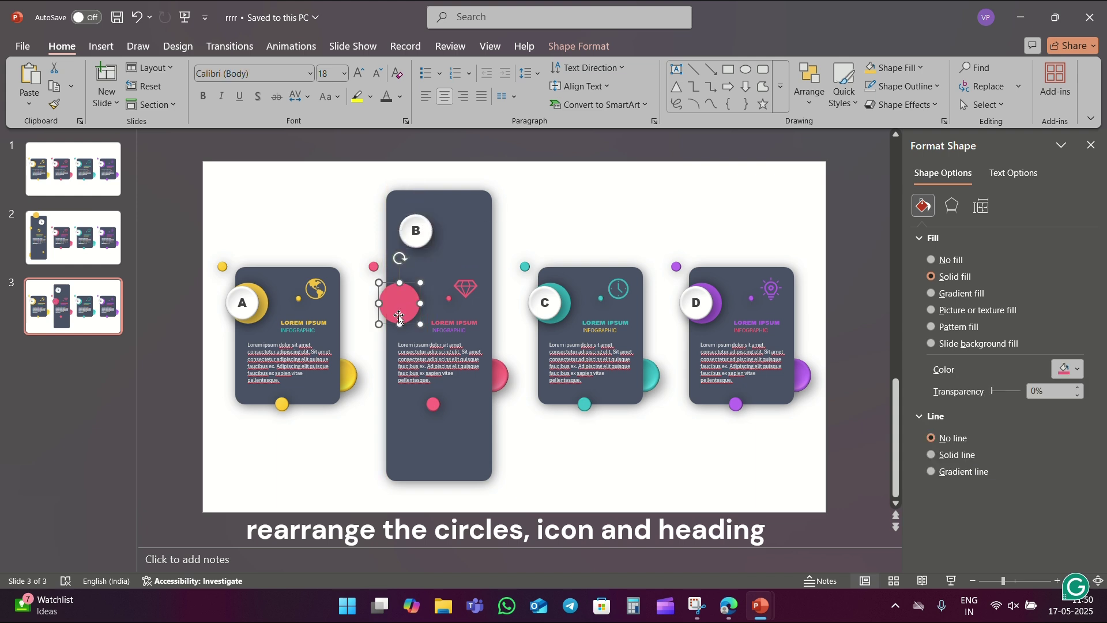
left_click_drag(397, 313, 460, 204)
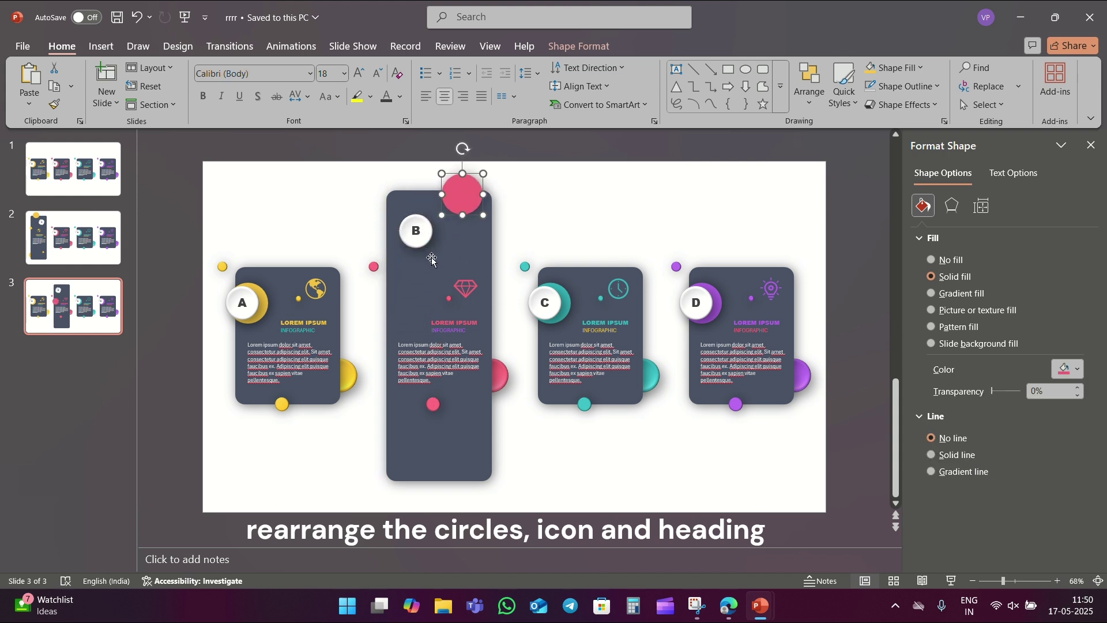
left_click_drag(374, 275, 479, 444)
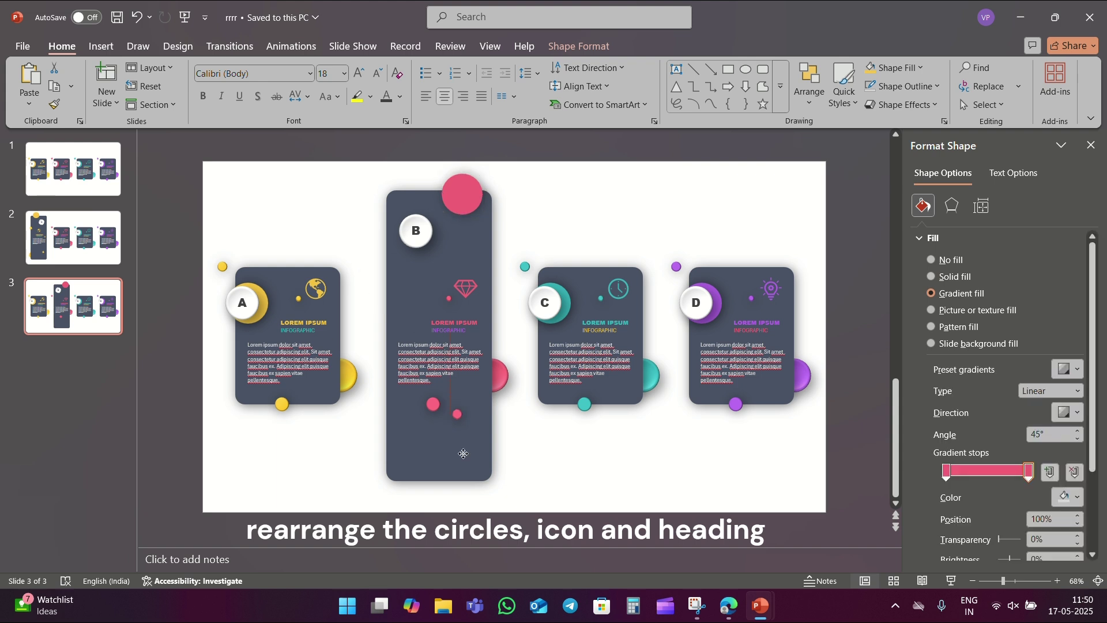
left_click_drag(434, 405, 388, 324)
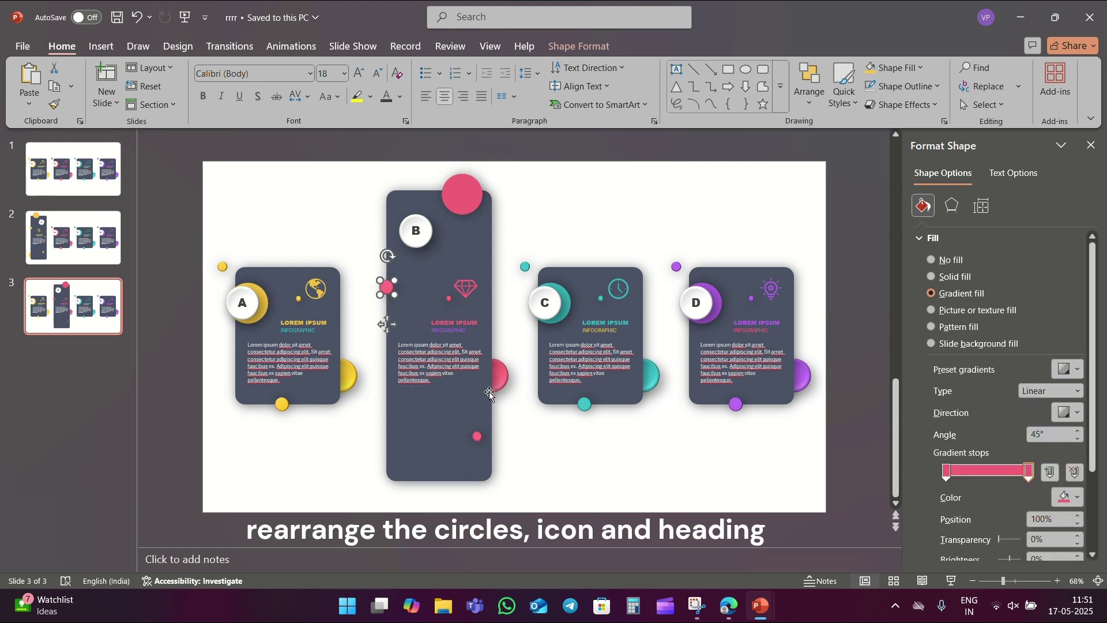
left_click_drag(502, 376, 397, 445)
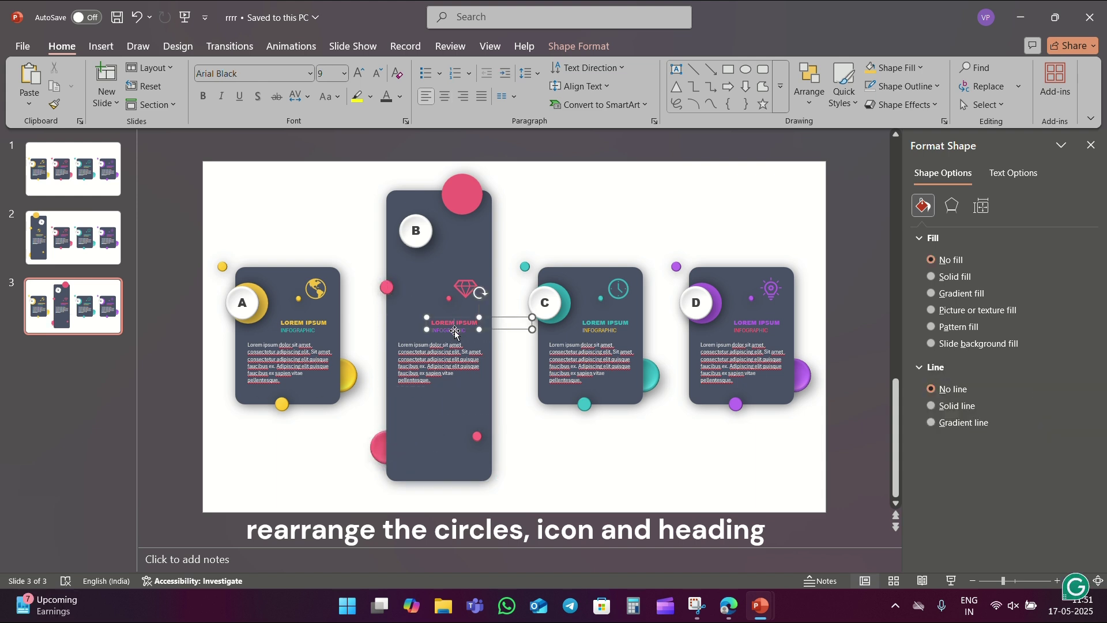
- Centre the LOREM IPSUM heading and diamond icon on card B, and move a small pink dot lower
left_click(443, 320)
left_click(443, 320)
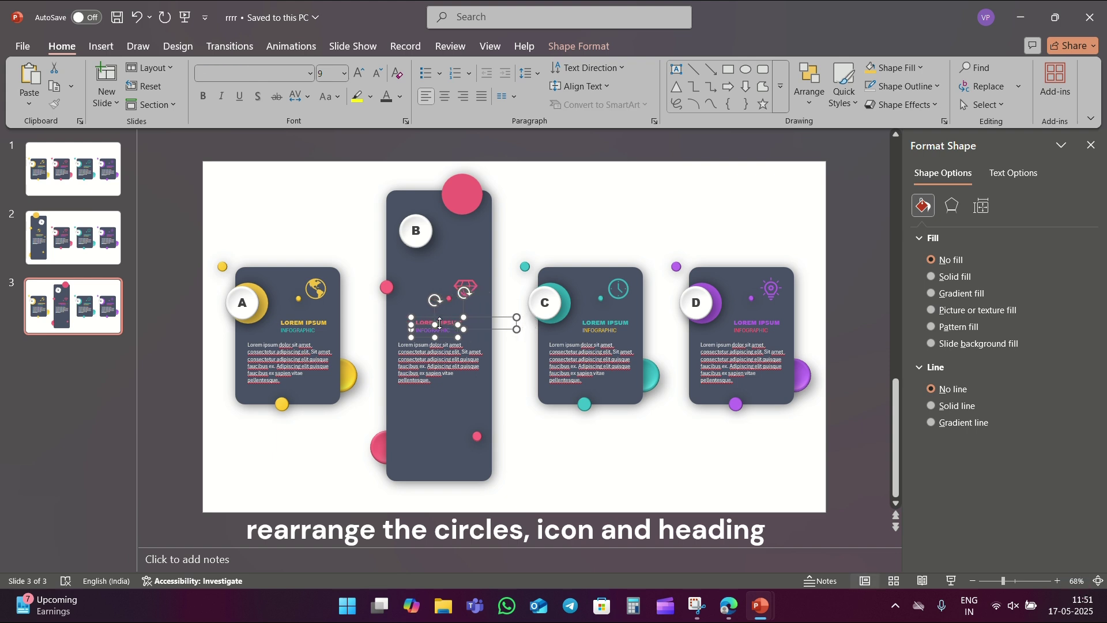
left_click(440, 323)
left_click(435, 334)
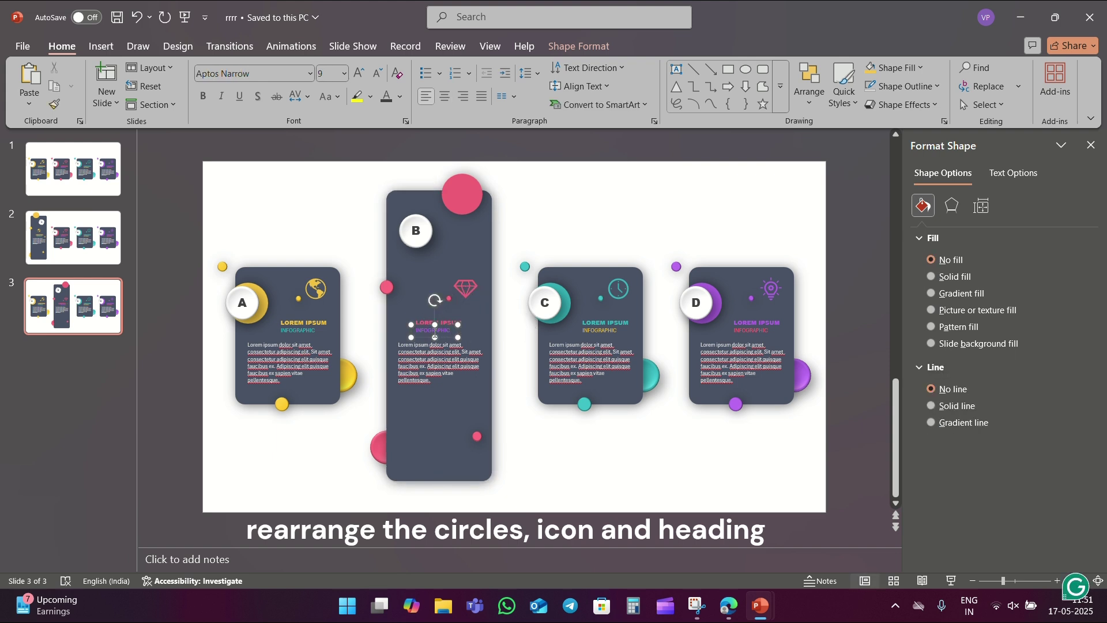
left_click_drag(435, 324, 437, 323)
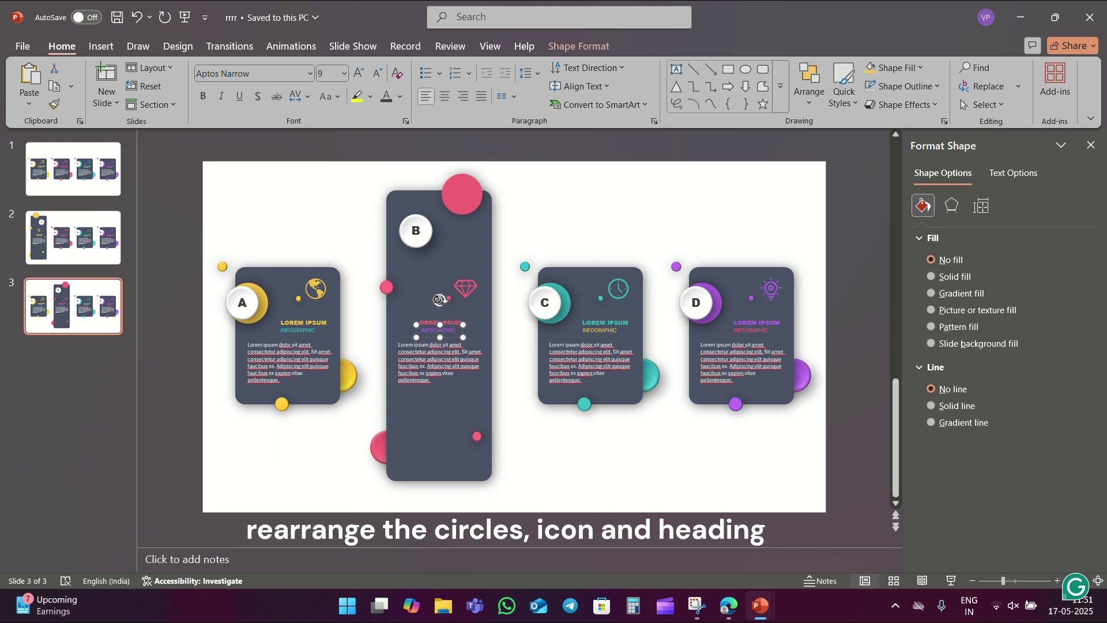
left_click(466, 289)
key("Left")
key("Left")
key("Left")
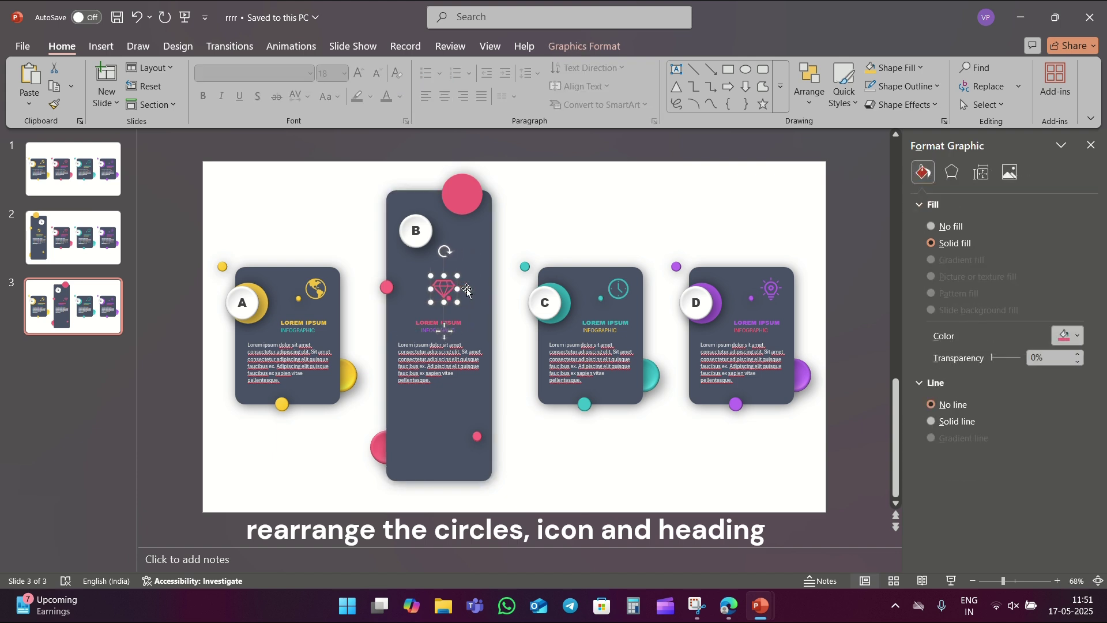
key("Left")
key("Left")
left_click(448, 333)
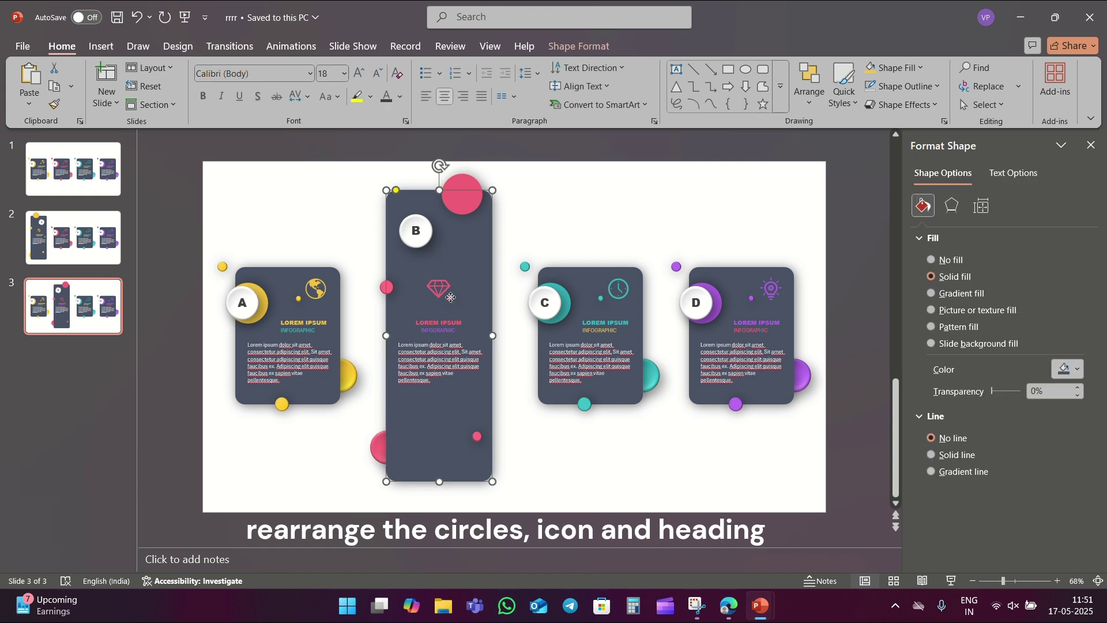
left_click(448, 333)
left_click_drag(448, 333, 417, 432)
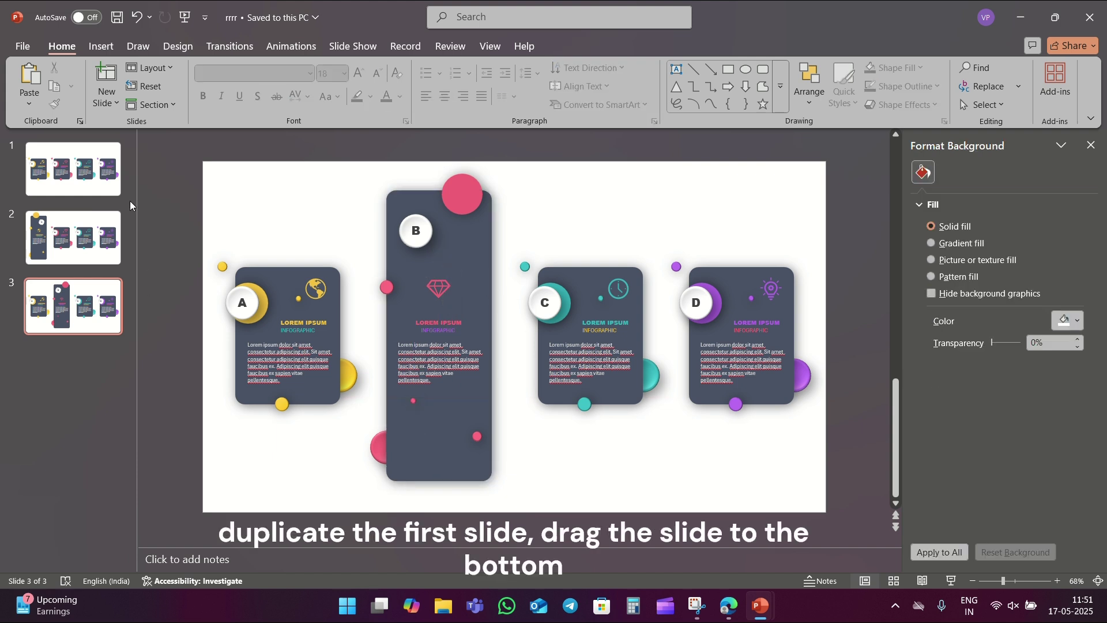
- Duplicate the first slide and move the copy to the end as slide 4
right_click(96, 155)
left_click(128, 291)
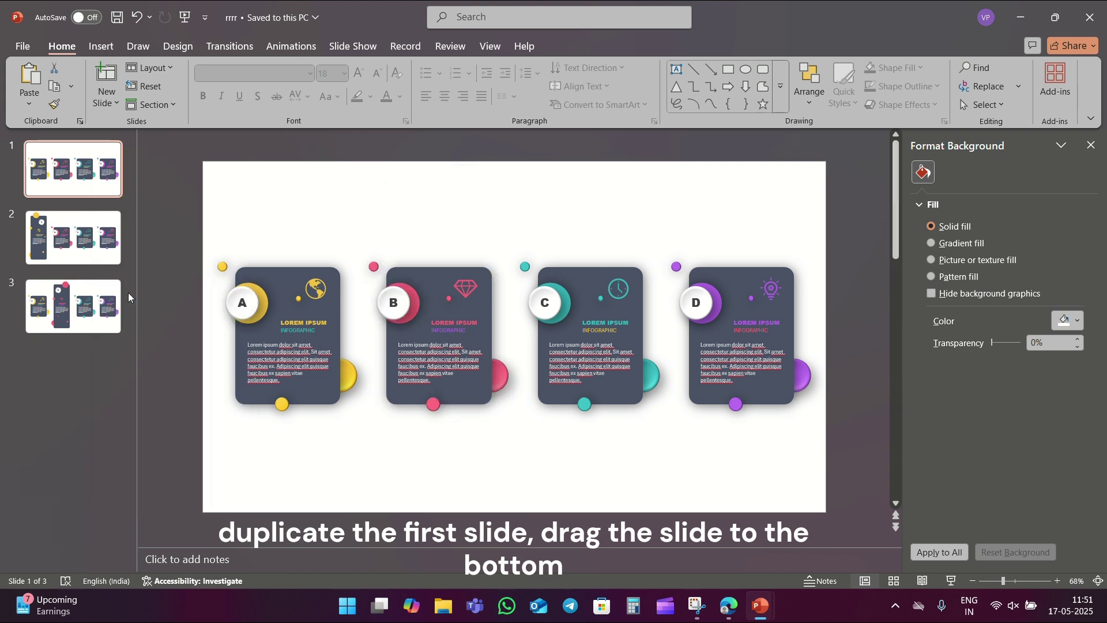
left_click_drag(87, 226, 88, 381)
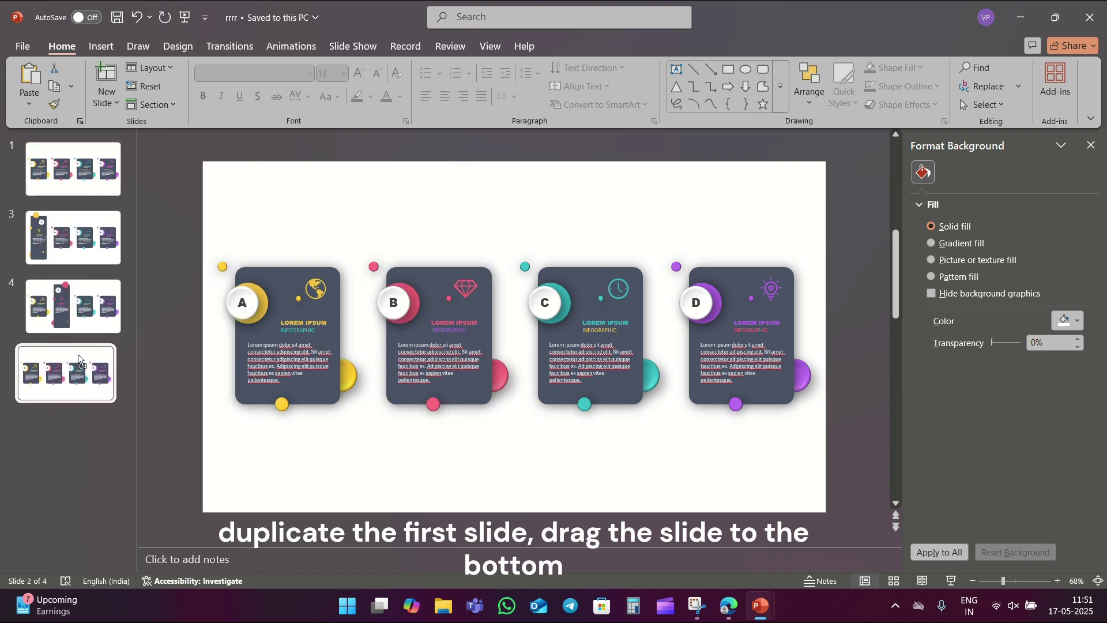
- Paste slide 3's tall card B rectangle onto slide 4 and stretch card C to its height
left_click(108, 323)
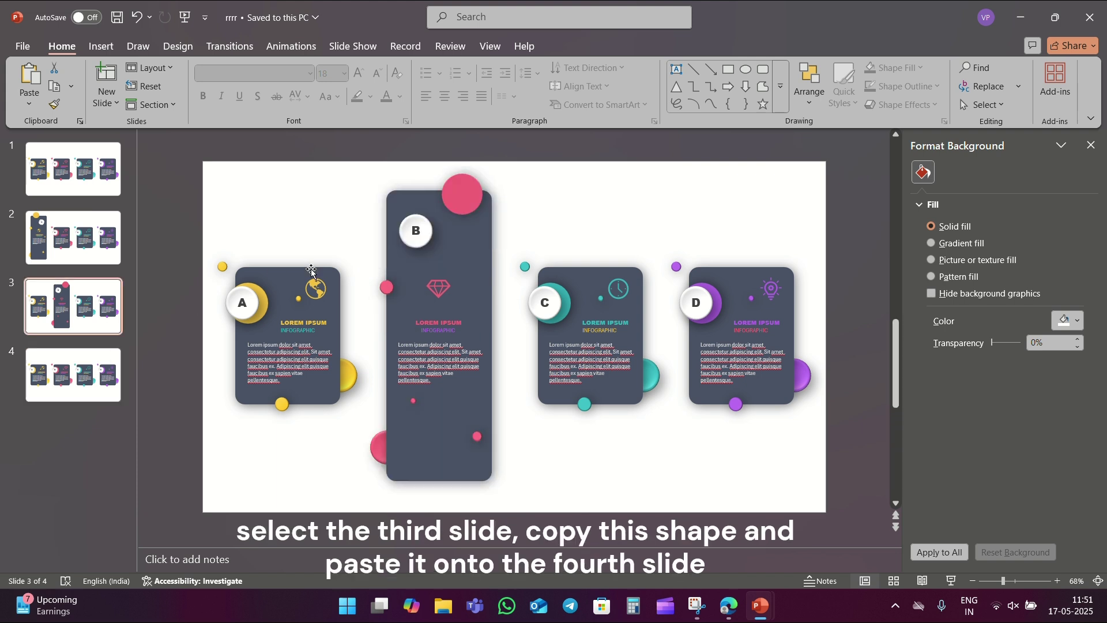
left_click(483, 246)
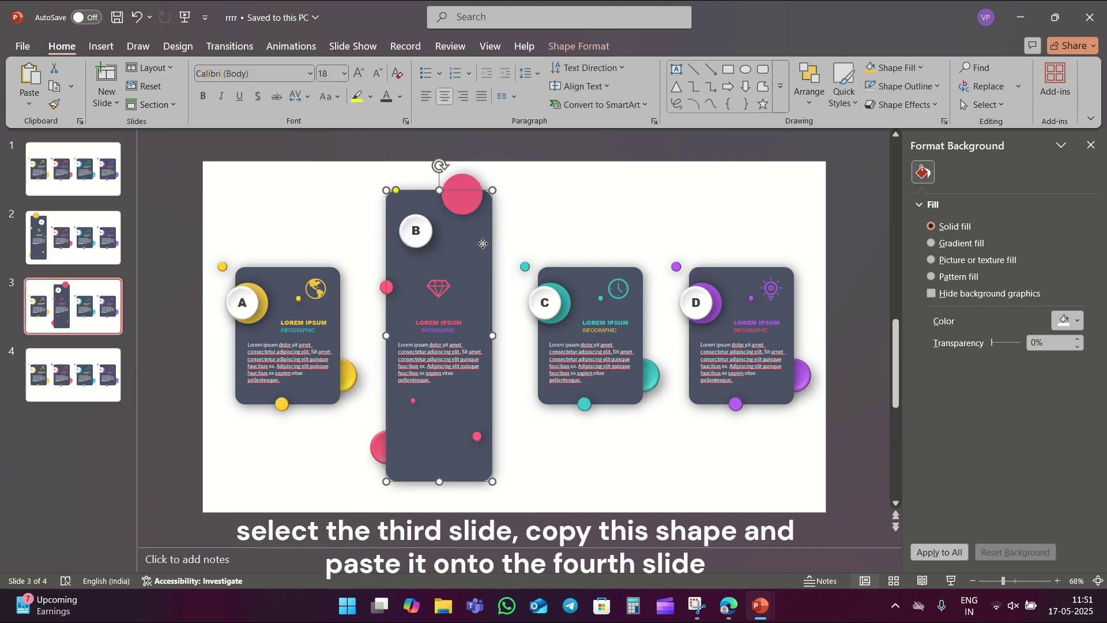
left_click(108, 366)
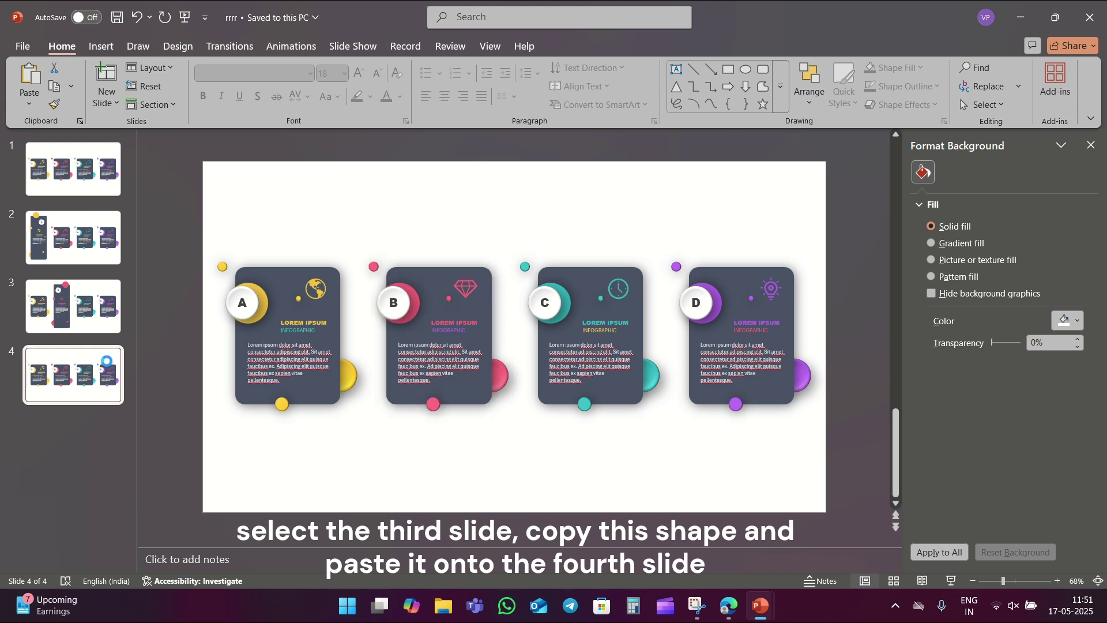
key("ctrl+v")
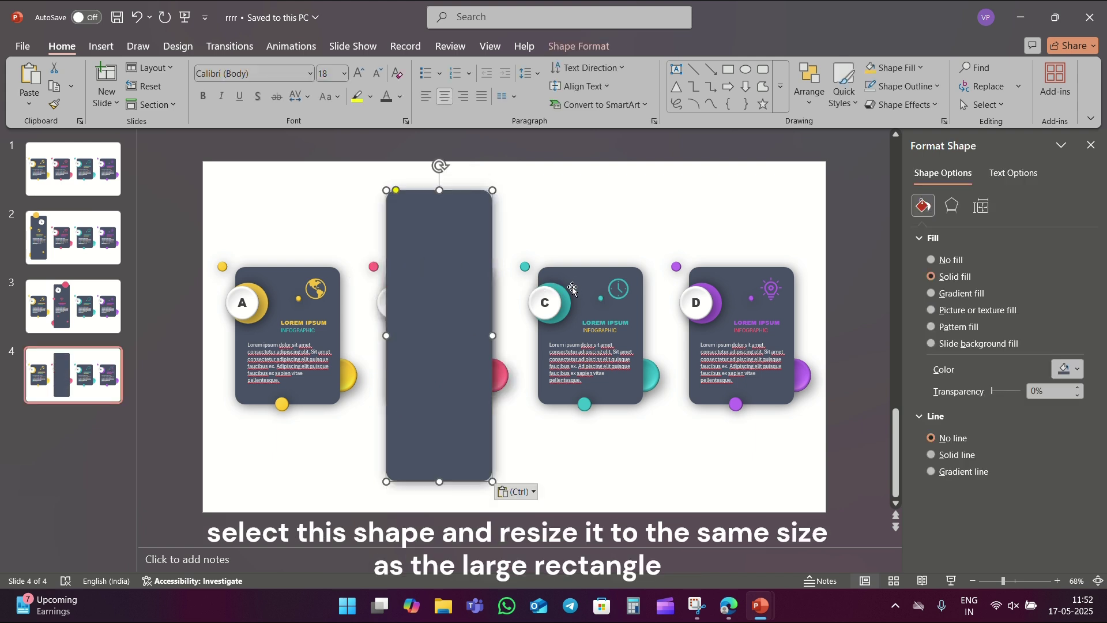
left_click(581, 285)
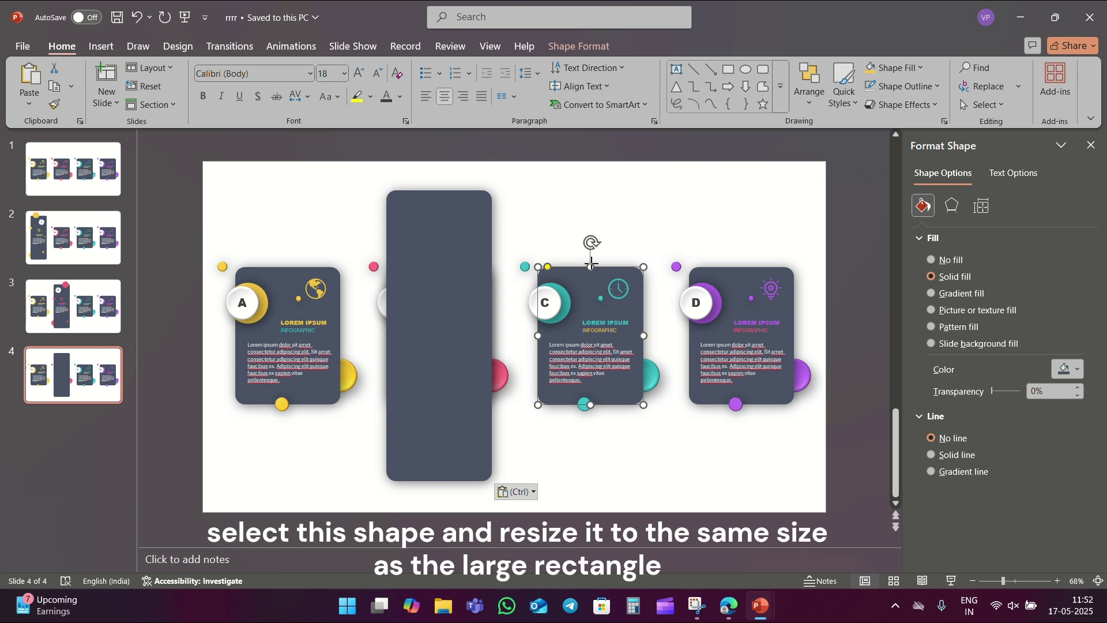
left_click_drag(591, 266, 591, 189)
left_click(452, 253)
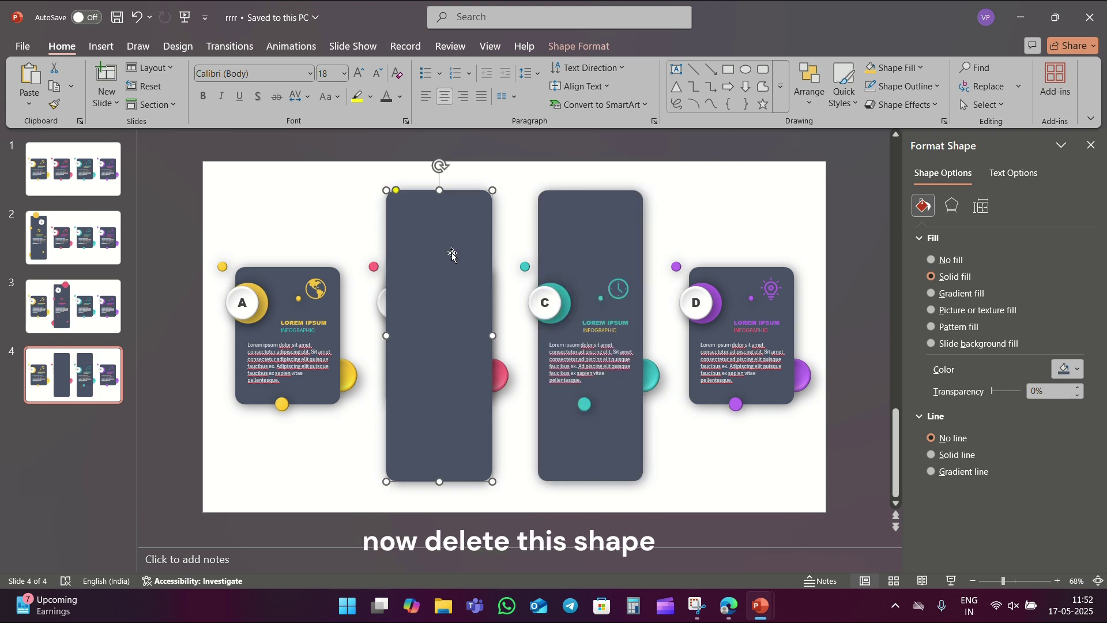
- Delete the reference rectangle and move card C's C circle, large teal circle and half-circle
key("Delete")
left_click(557, 315)
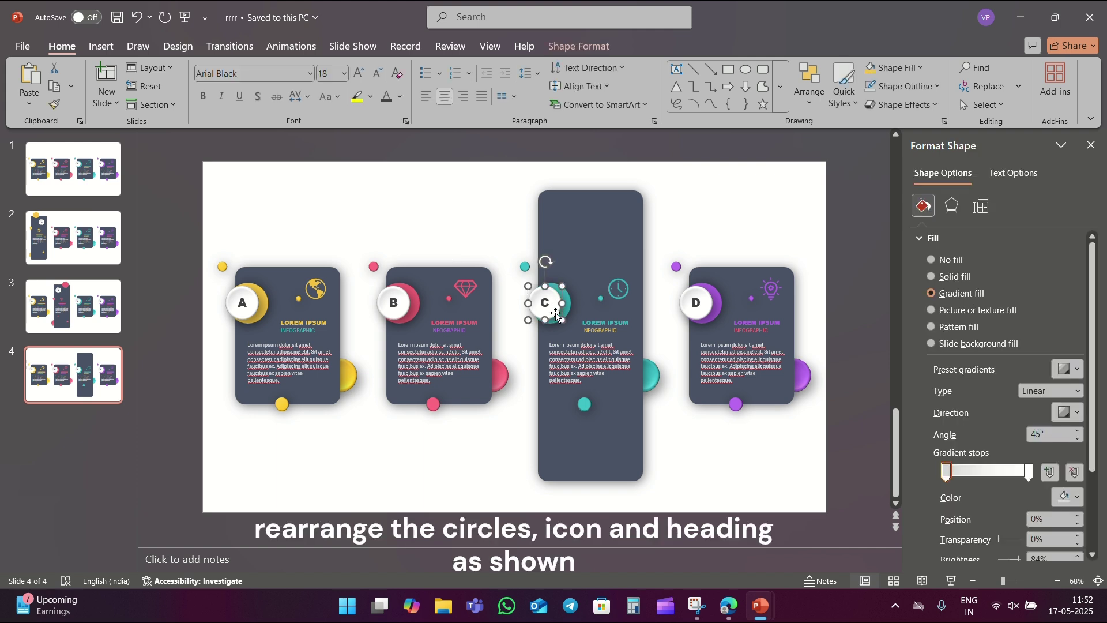
left_click_drag(556, 315, 623, 237)
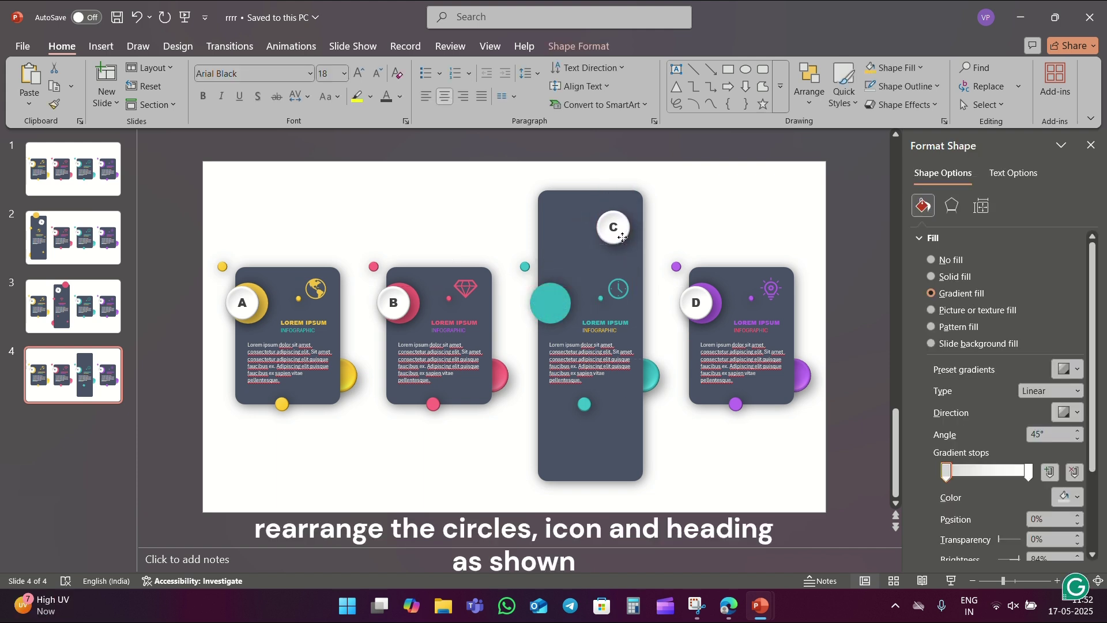
left_click_drag(550, 303, 570, 190)
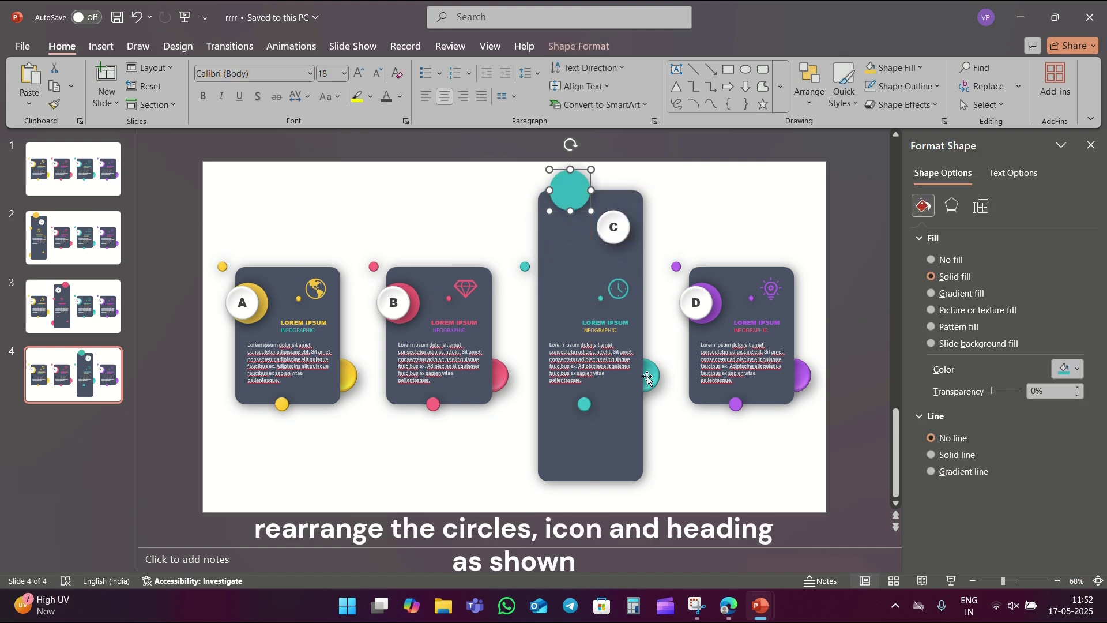
left_click_drag(648, 378, 547, 446)
- Centre the clock icon and the LOREM IPSUM heading on tall card C
left_click(623, 279)
left_click(621, 278)
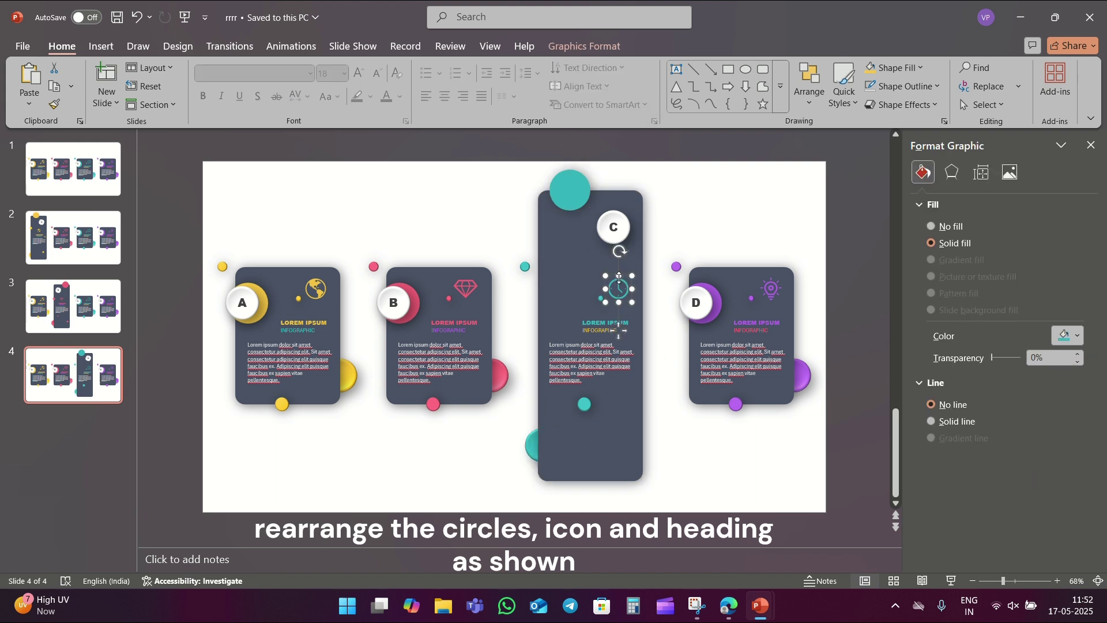
left_click_drag(621, 278, 619, 278)
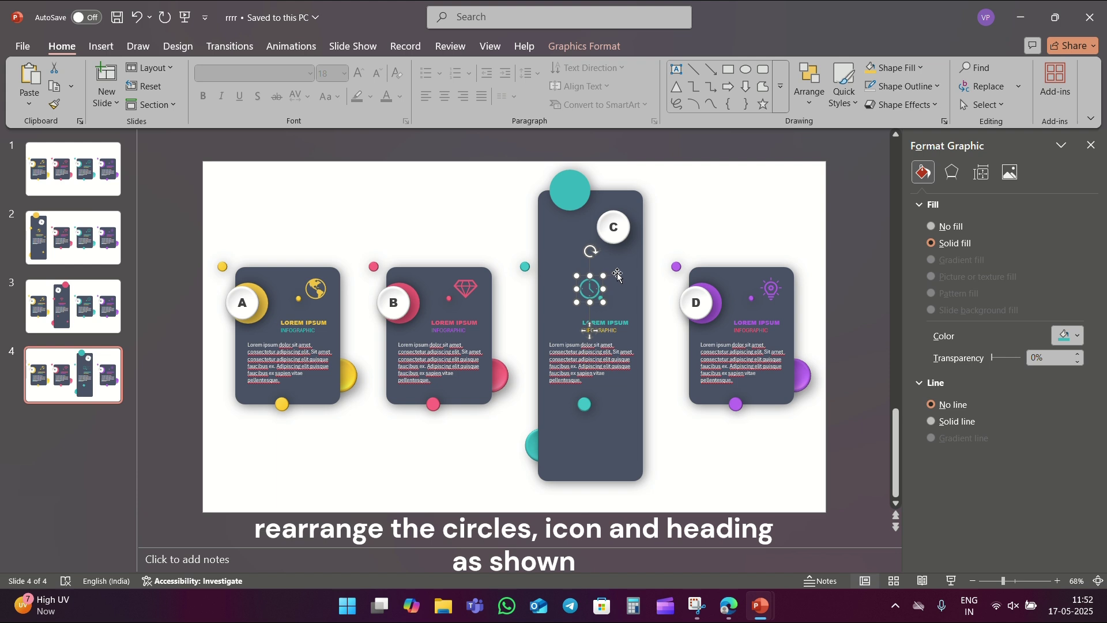
left_click(622, 335)
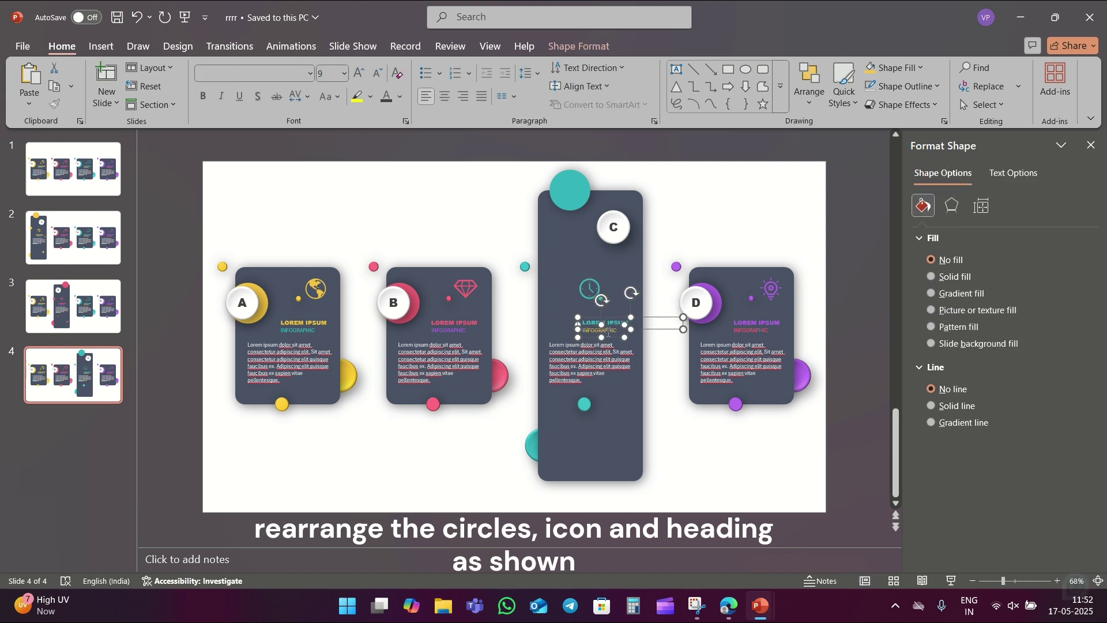
key("Left")
key("Left")
key("Left")
key("Left")
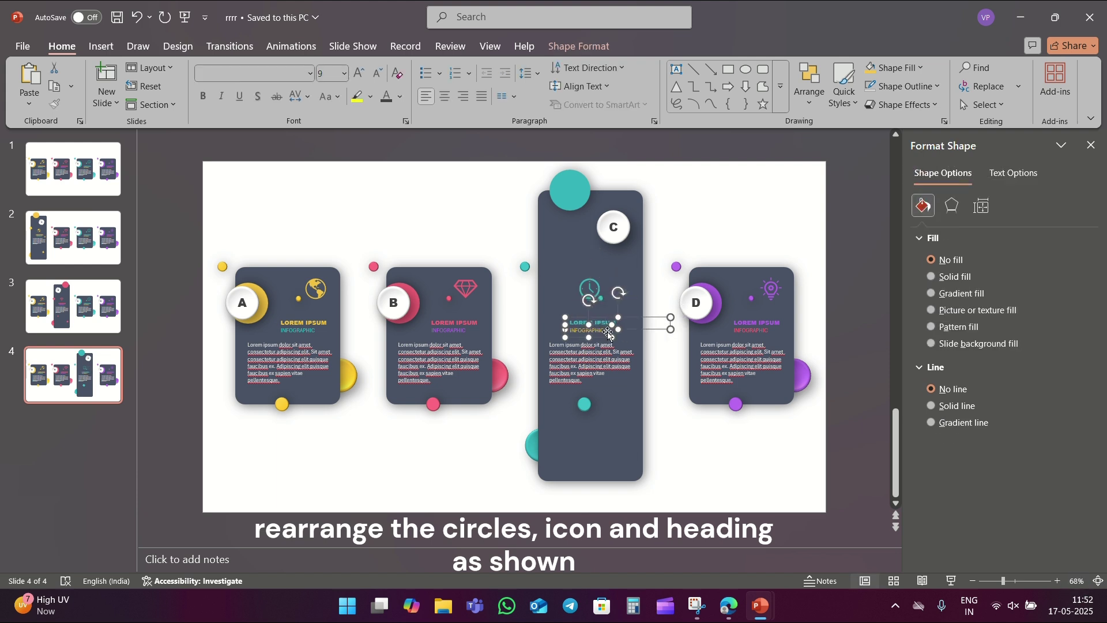
key("Left")
left_click(668, 295)
left_click(589, 325)
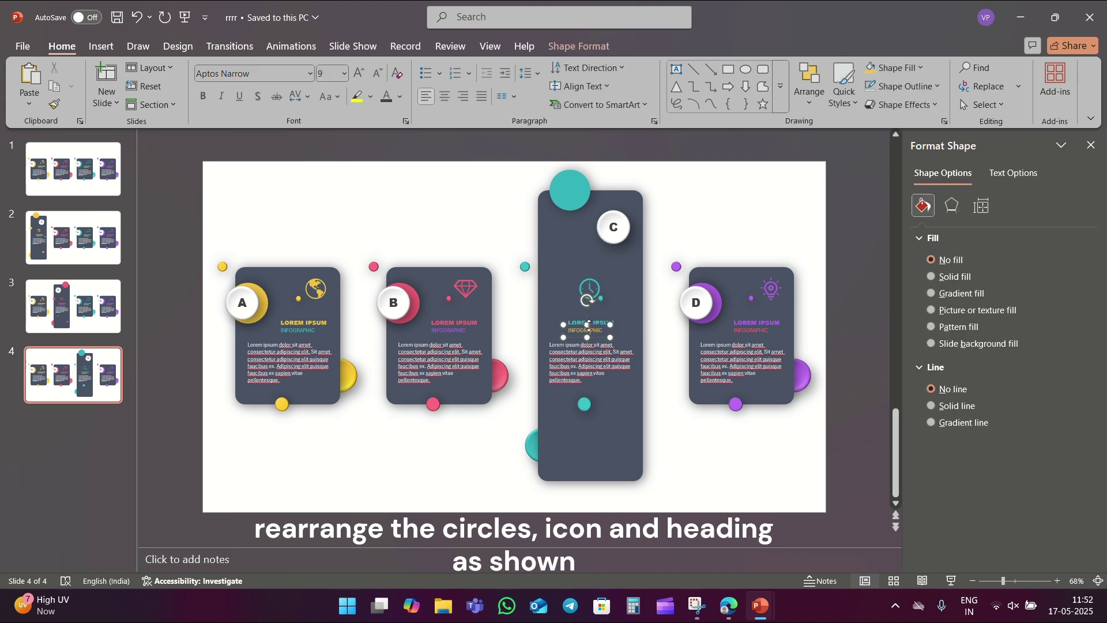
key("Right")
key("Right")
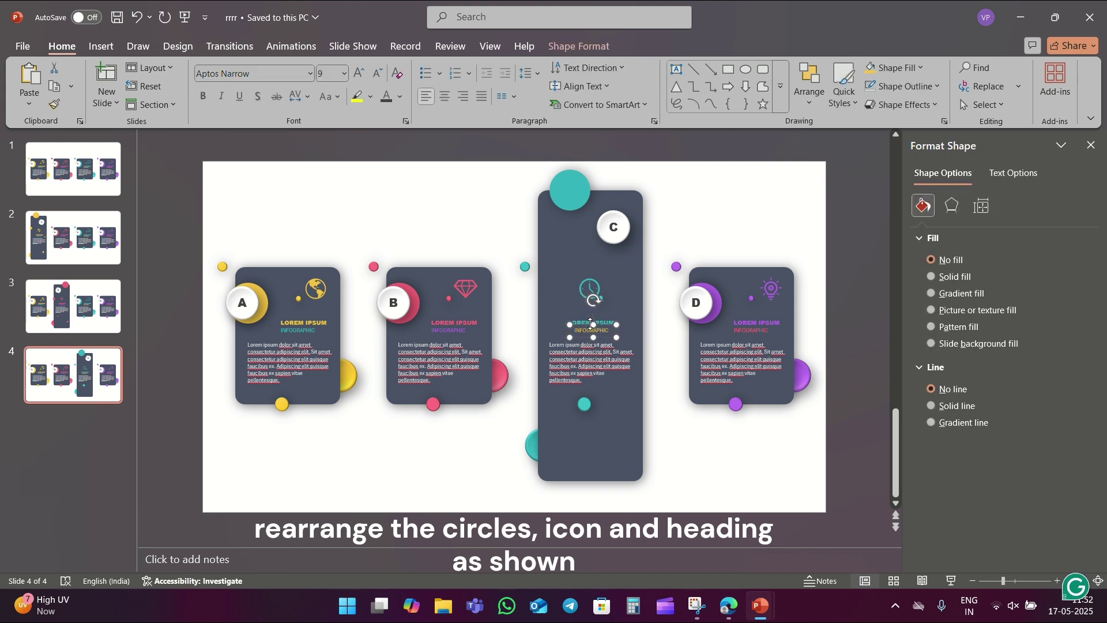
left_click(651, 310)
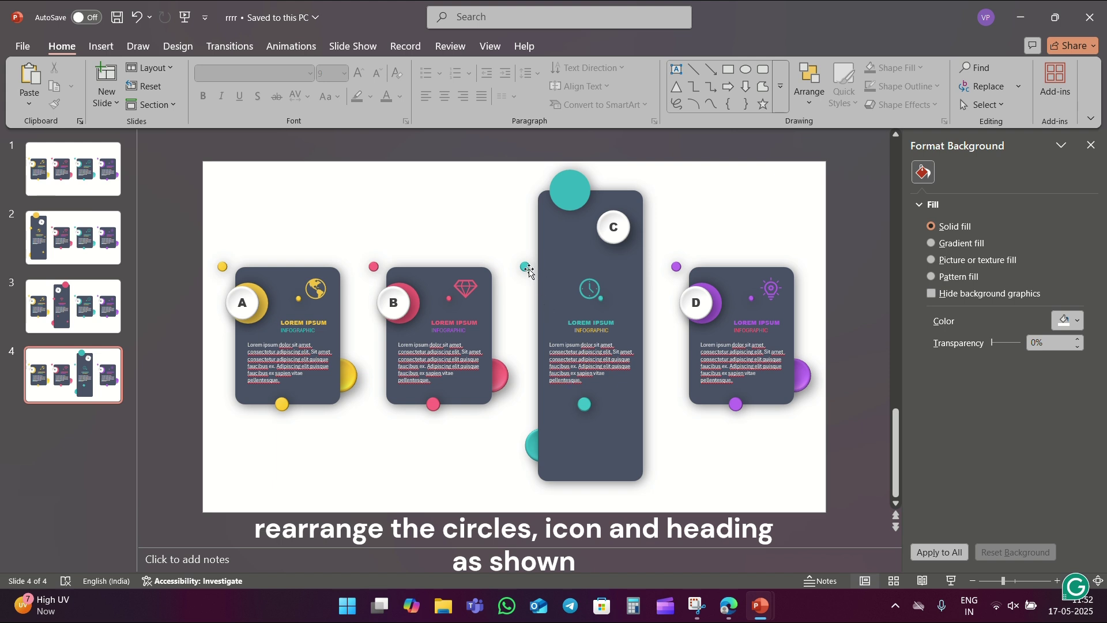
- Move the small teal circle, medium teal circle and teal dot lower and left on card C
left_click_drag(530, 271, 625, 454)
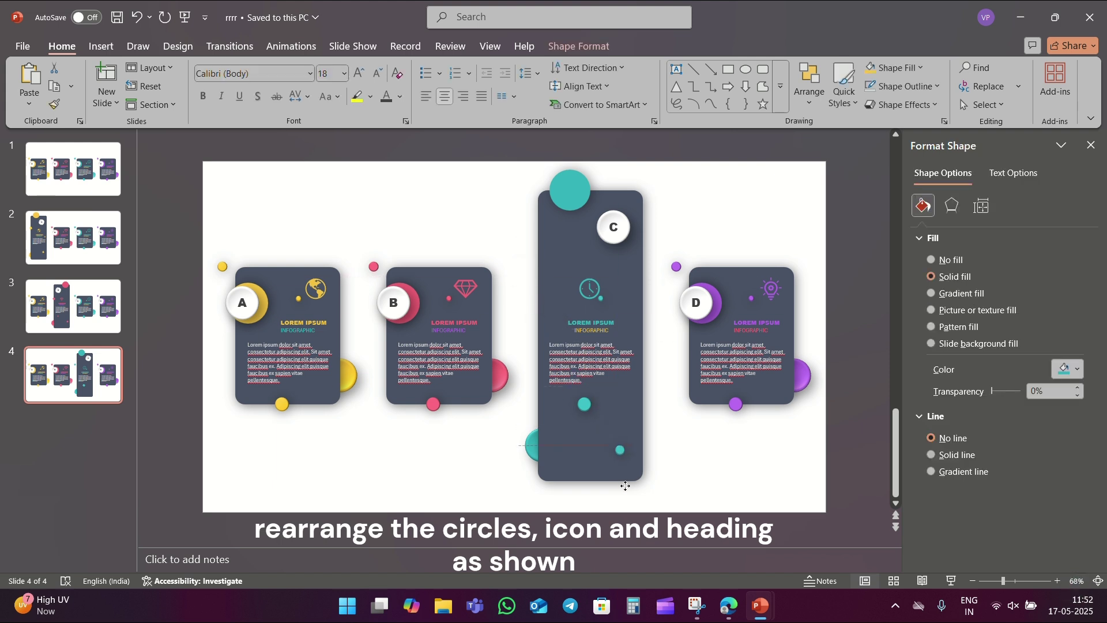
left_click_drag(585, 404, 539, 287)
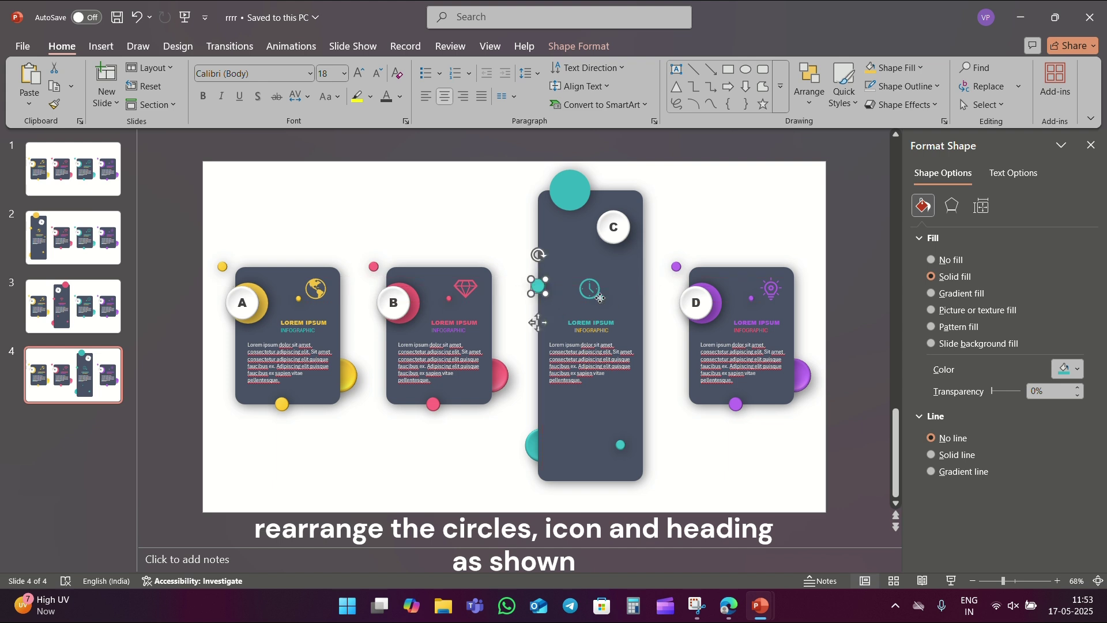
left_click(600, 297)
left_click_drag(599, 331, 555, 431)
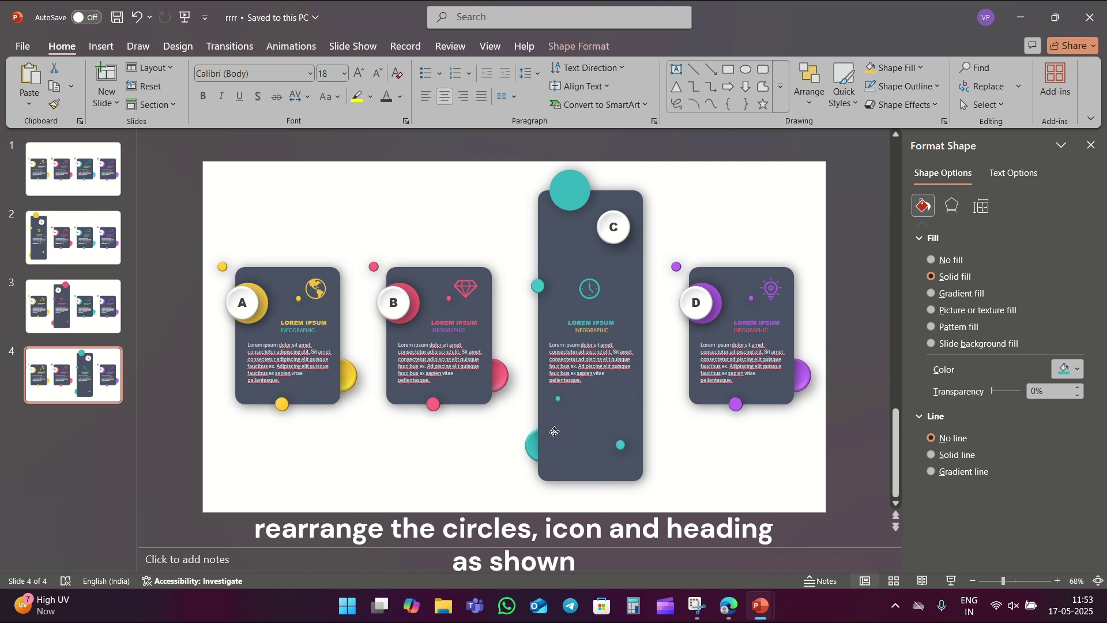
left_click(732, 468)
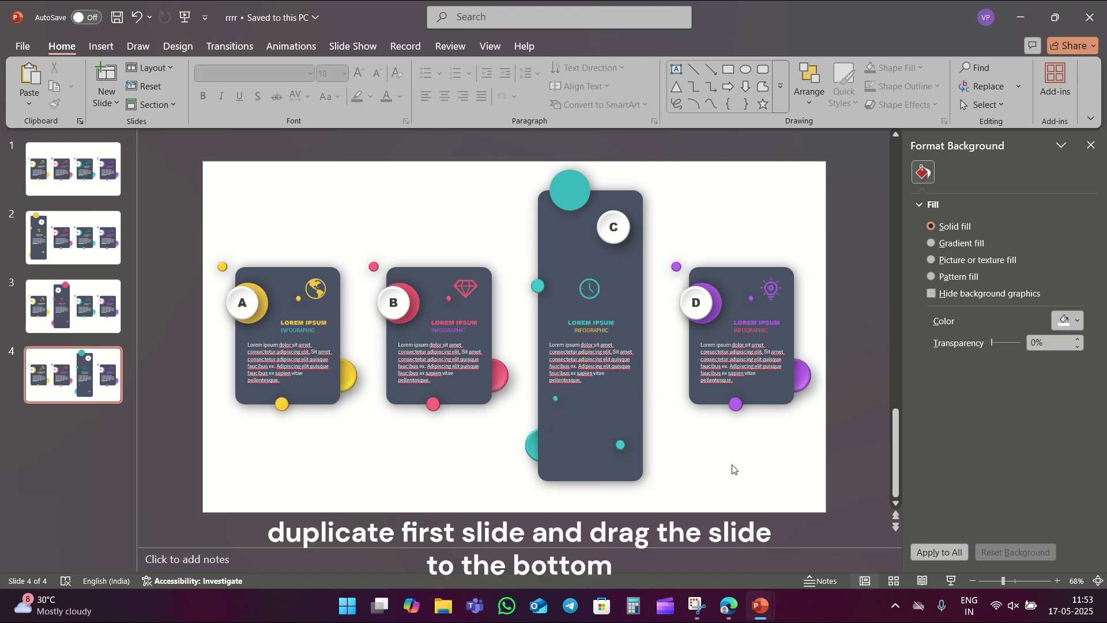
- Duplicate the first slide and move the copy to the end as slide 5
right_click(90, 174)
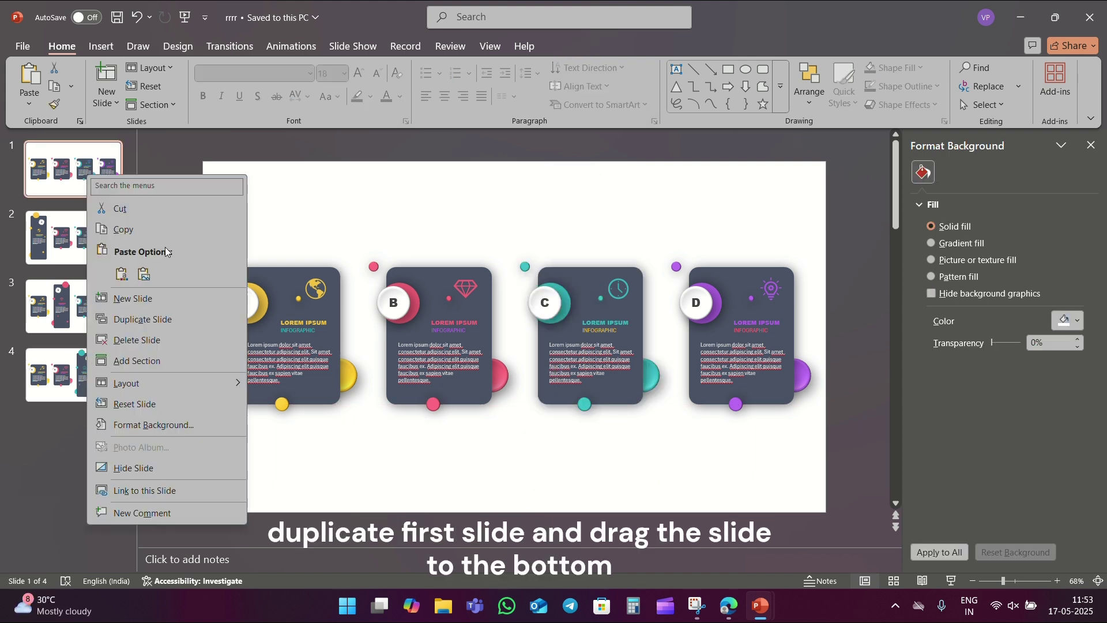
left_click(182, 320)
left_click_drag(92, 249, 90, 457)
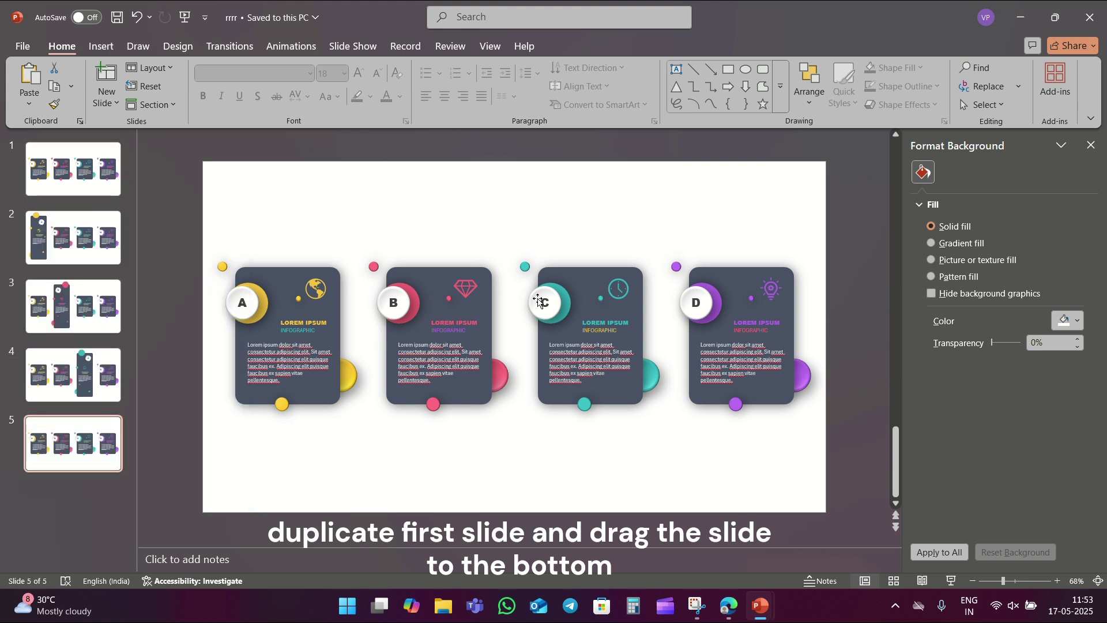
- Paste slide 4's tall rectangle onto slide 5, stretch card D to match, then delete the rectangle
left_click(73, 375)
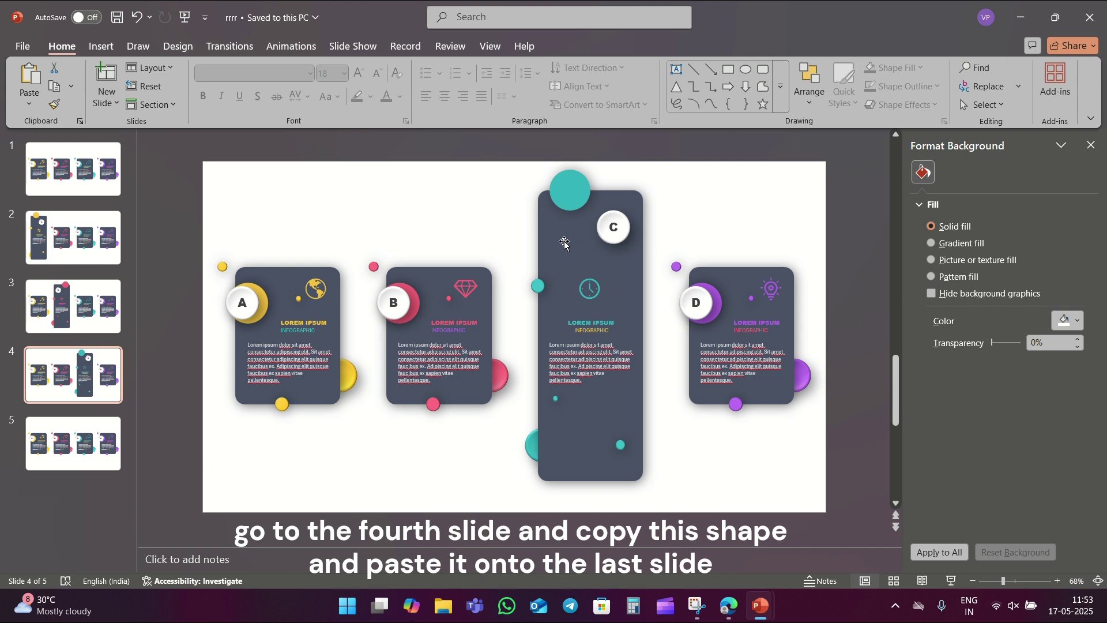
left_click(565, 244)
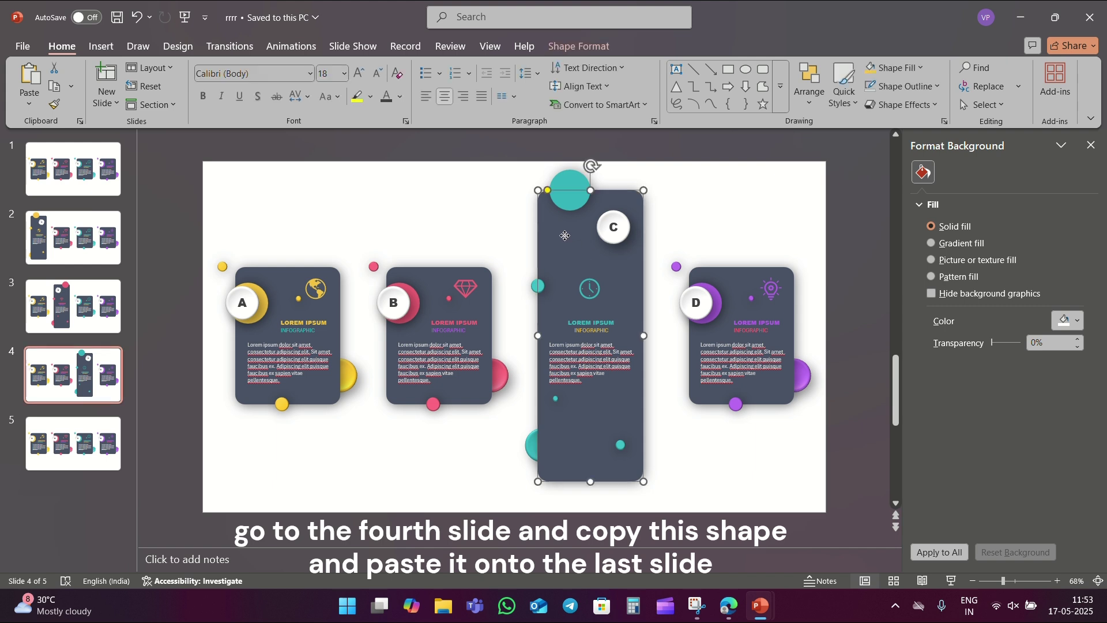
left_click(98, 435)
key("ctrl+v")
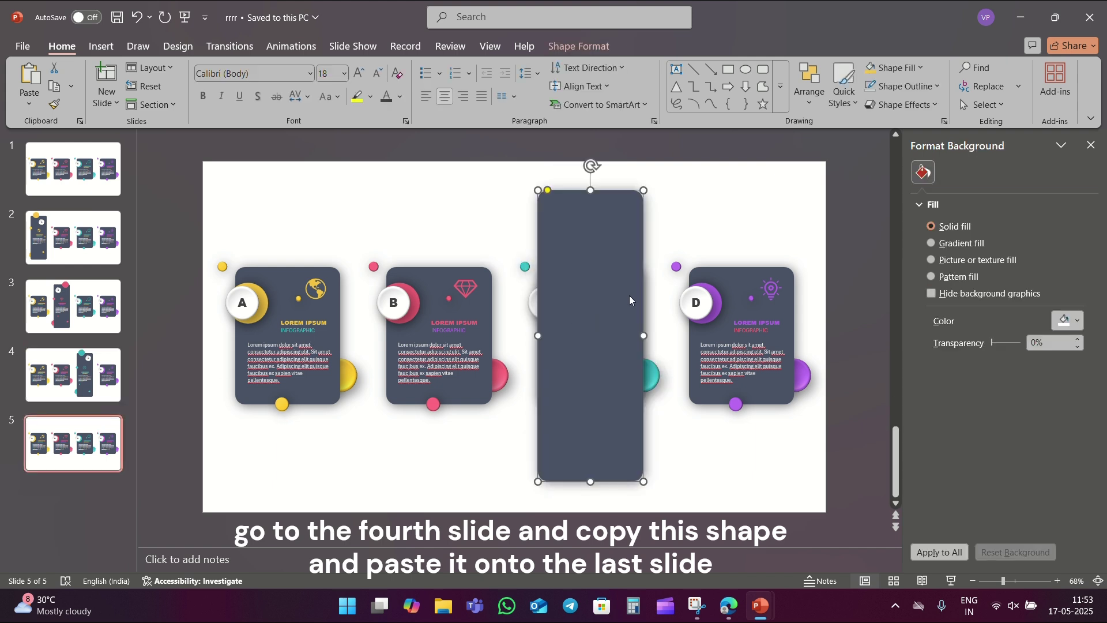
left_click(743, 271)
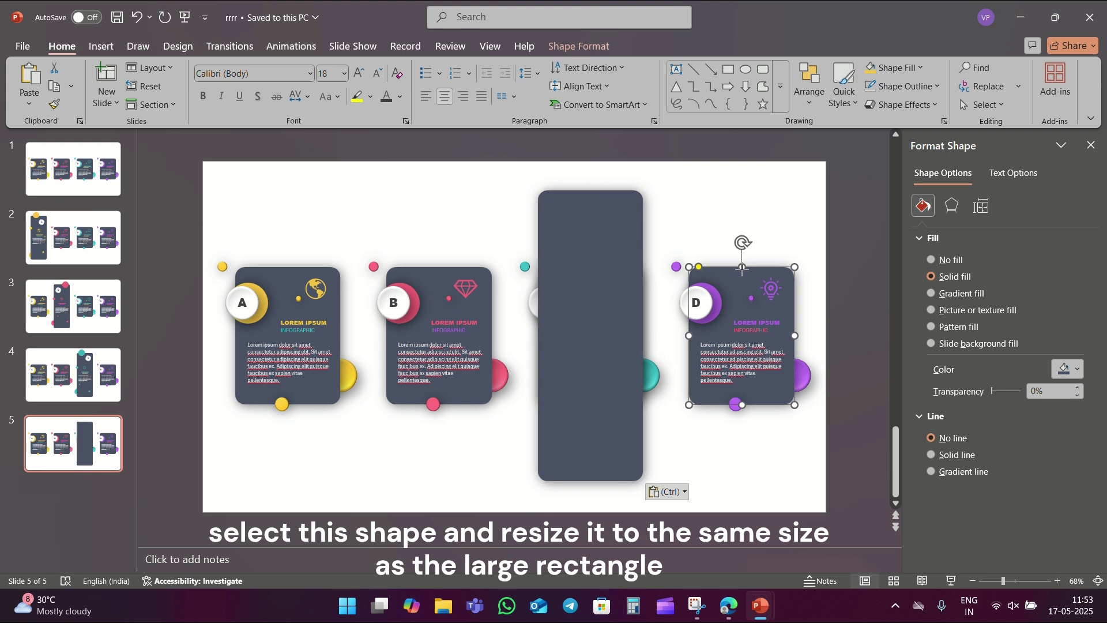
left_click_drag(742, 267, 733, 192)
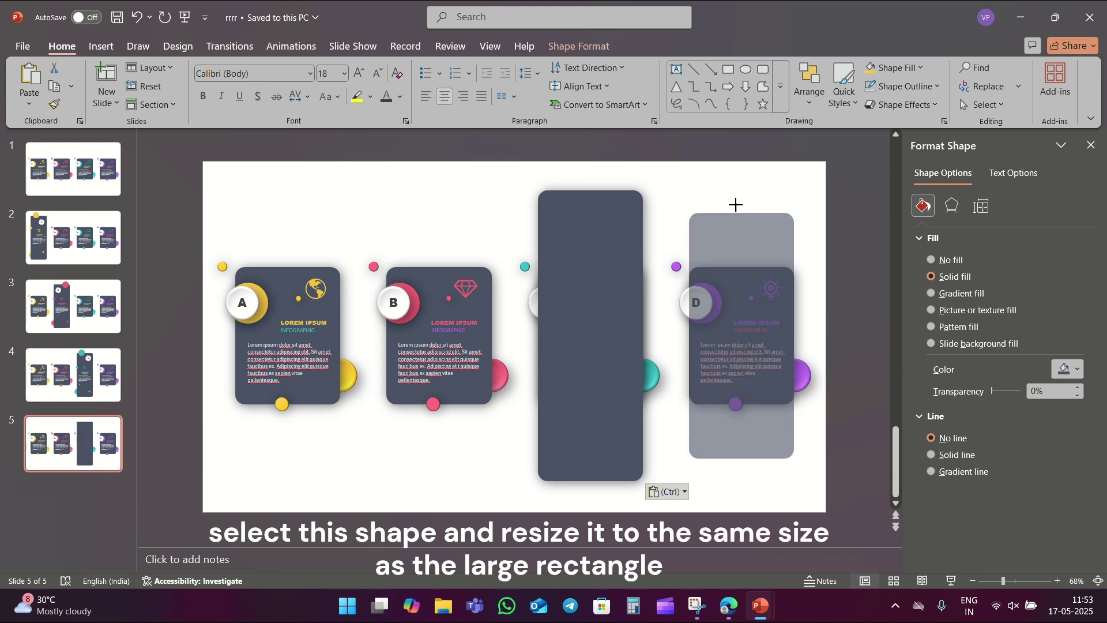
left_click(623, 218)
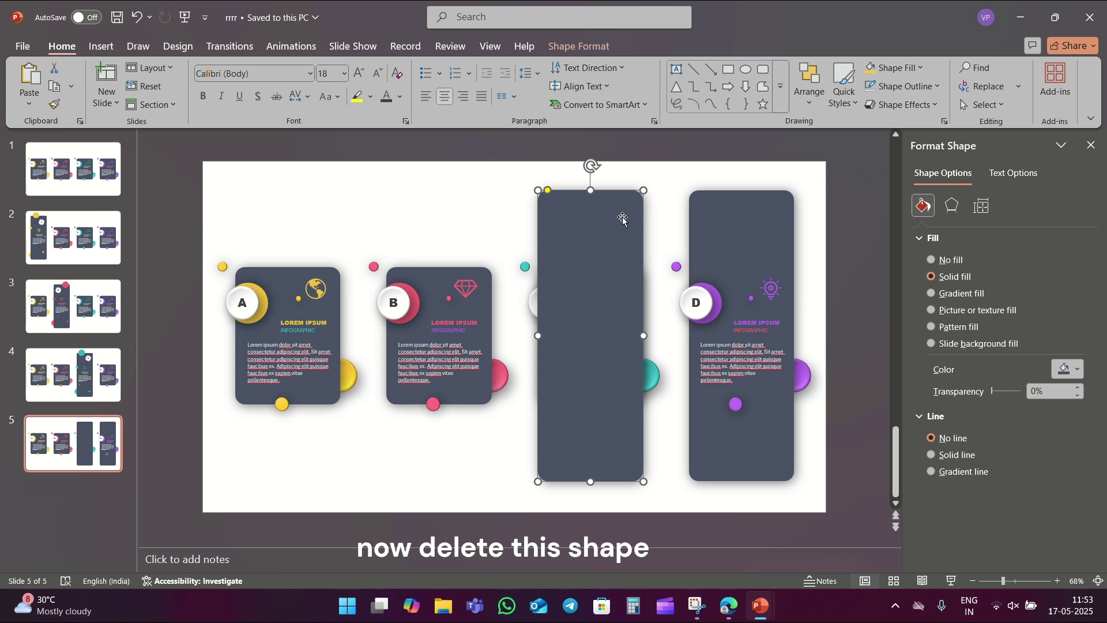
key("Delete")
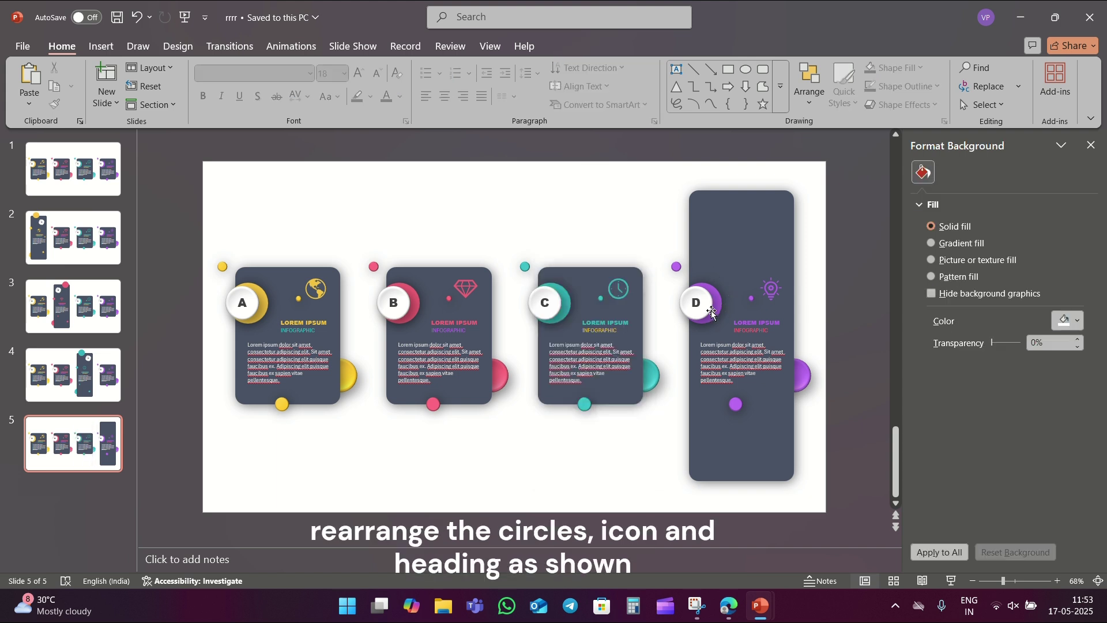
- Move card D's D circle to the top, purple circle top-right, half-circle lower-left, and reposition a small dot
left_click_drag(712, 314, 730, 233)
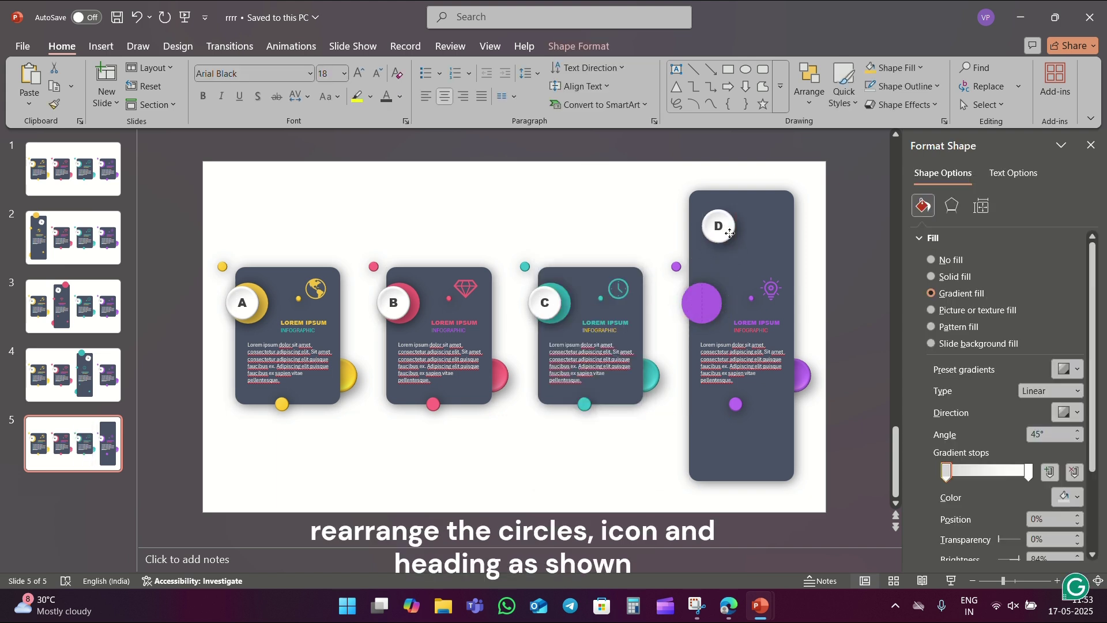
left_click_drag(705, 304, 767, 205)
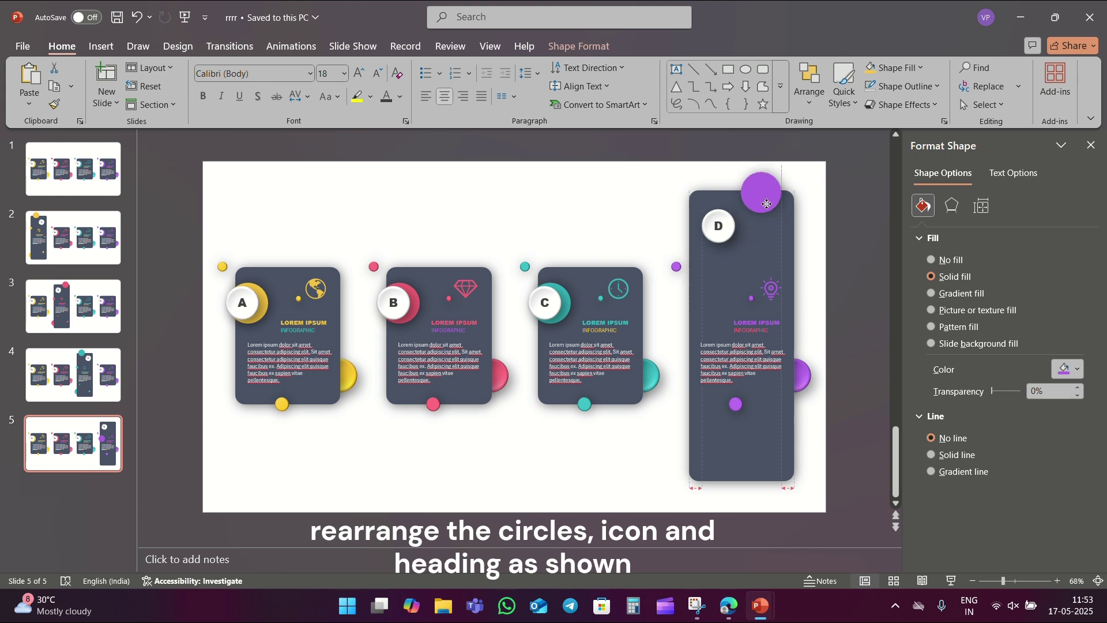
left_click_drag(801, 383, 703, 453)
left_click(677, 268)
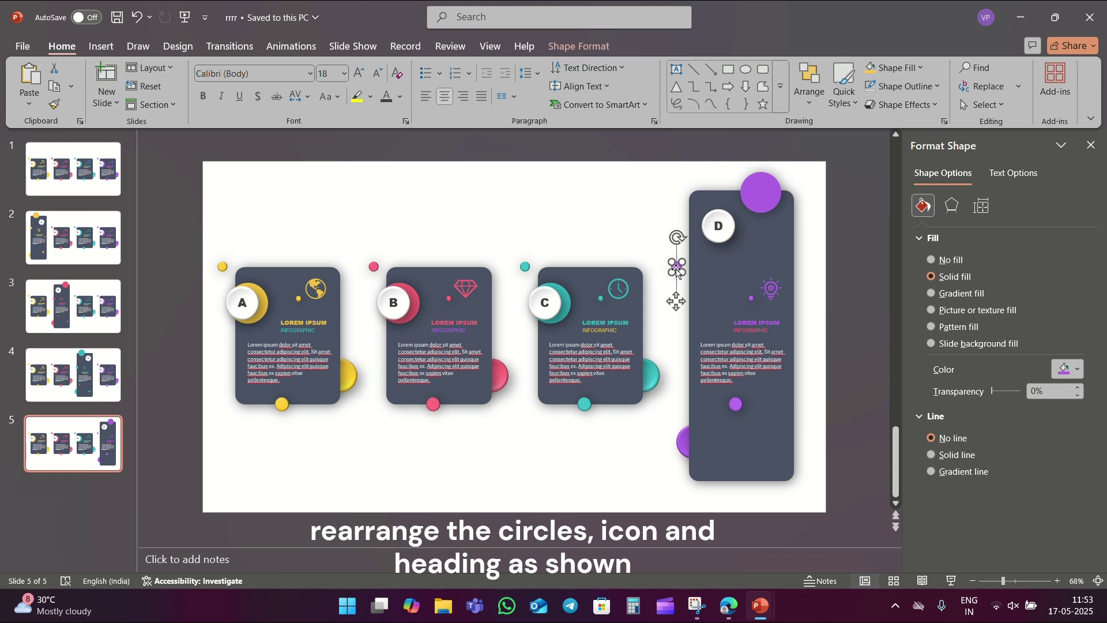
mouse_move(678, 268)
left_mouse_down()
mouse_move(770, 439)
mouse_move(690, 297)
left_mouse_up()
left_click(738, 405)
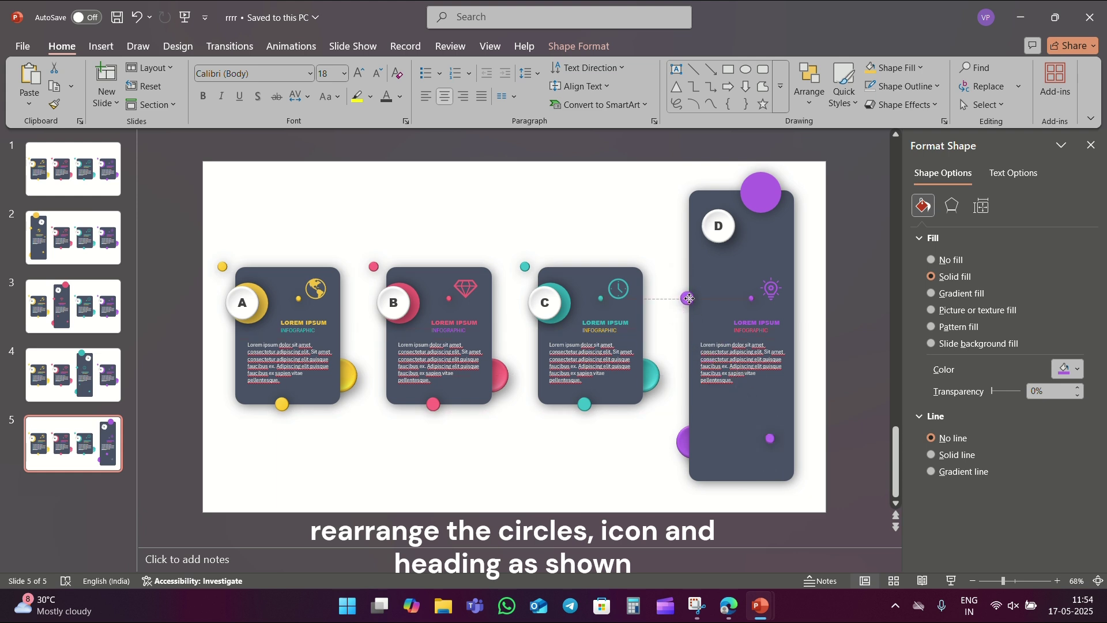
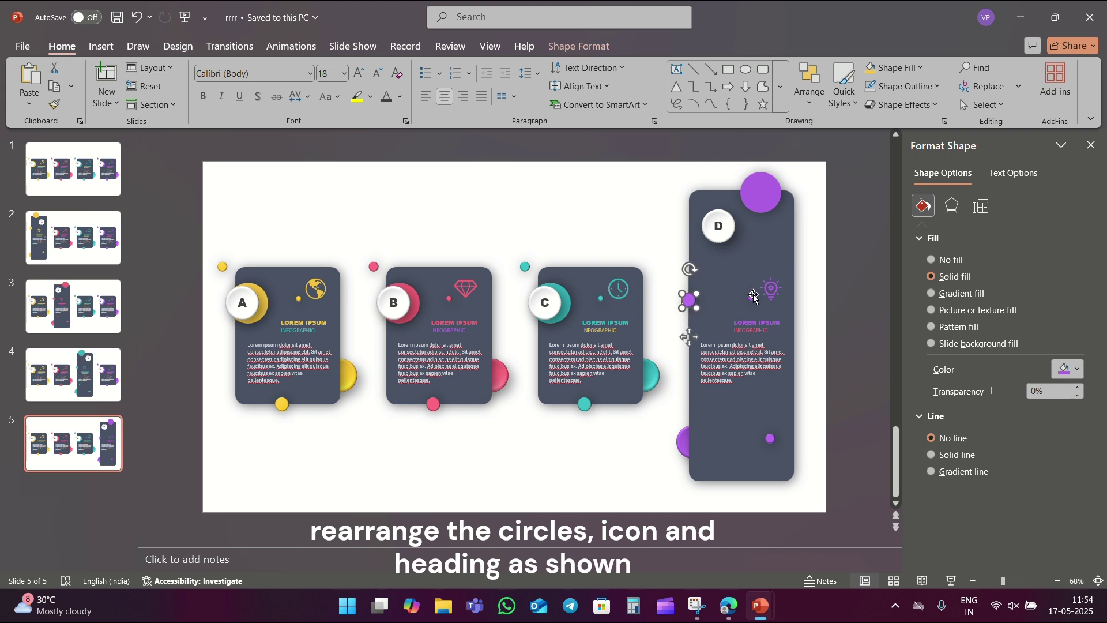
- Move card D's small purple dot lower and center its bulb icon on slide 5
left_click_drag(757, 301, 724, 434)
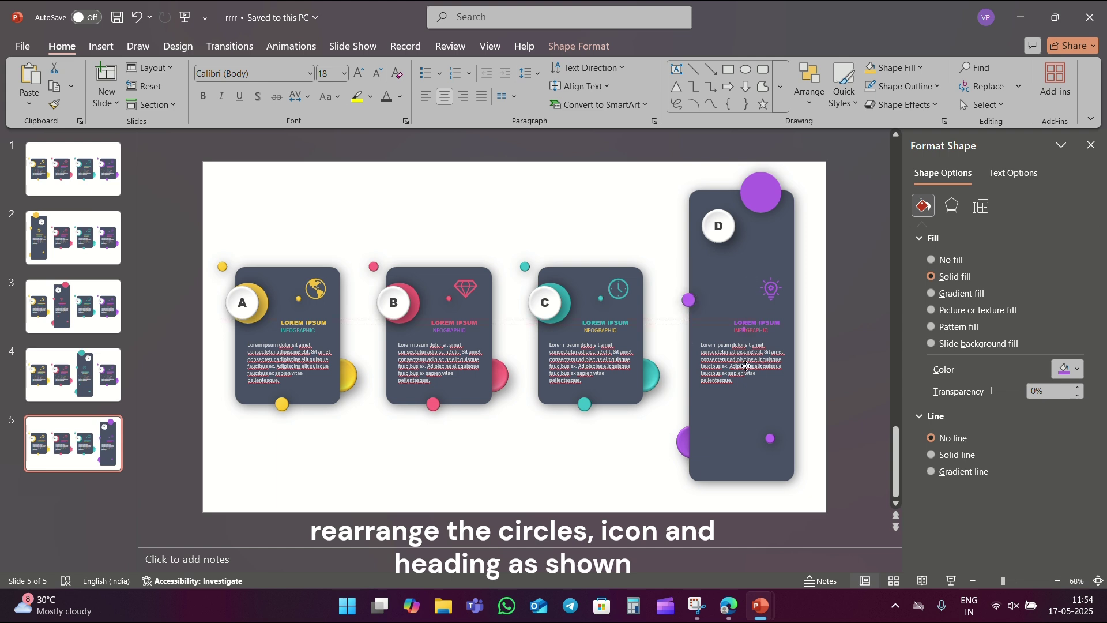
left_click(771, 290)
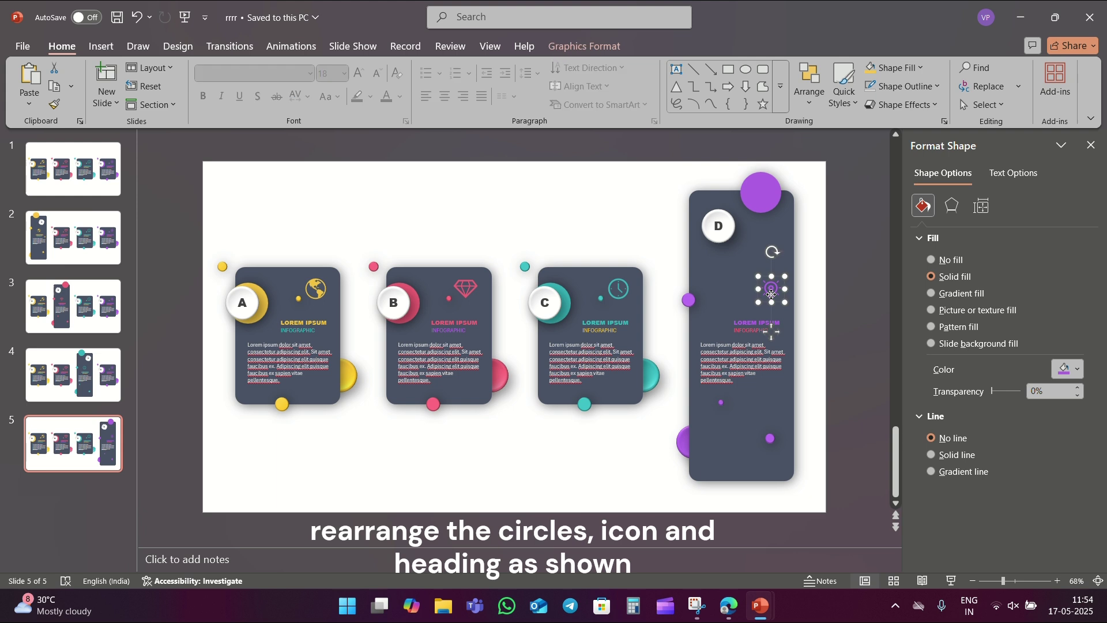
mouse_move(771, 292)
left_mouse_down()
mouse_move(750, 296)
mouse_move(765, 317)
left_mouse_up()
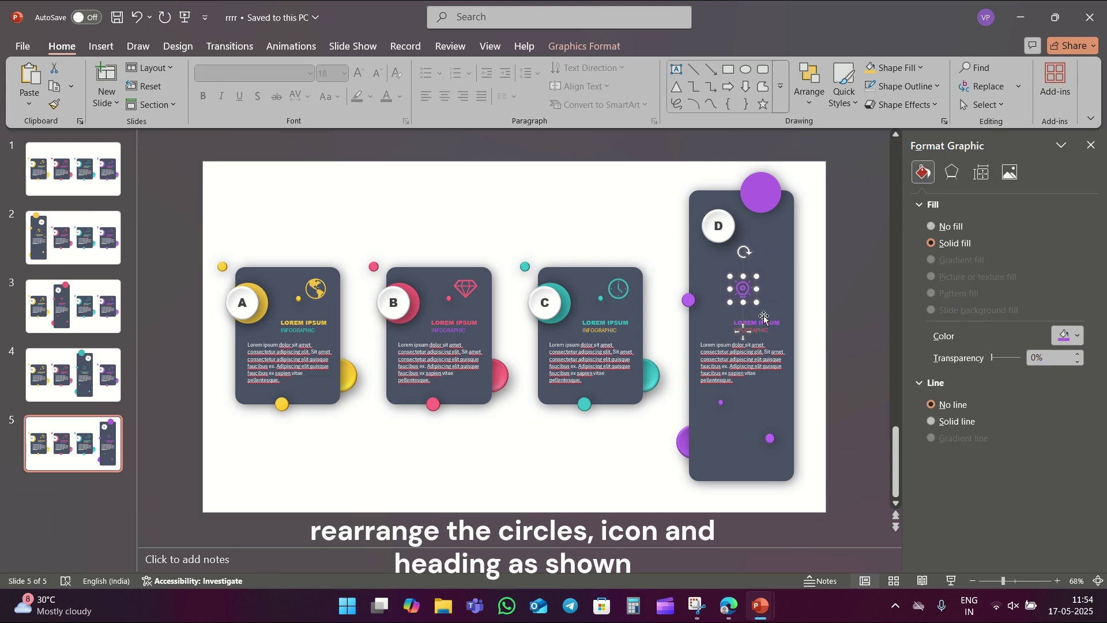
- Center the LOREM IPSUM heading on card D, nudging it with the arrow keys
left_click(770, 334)
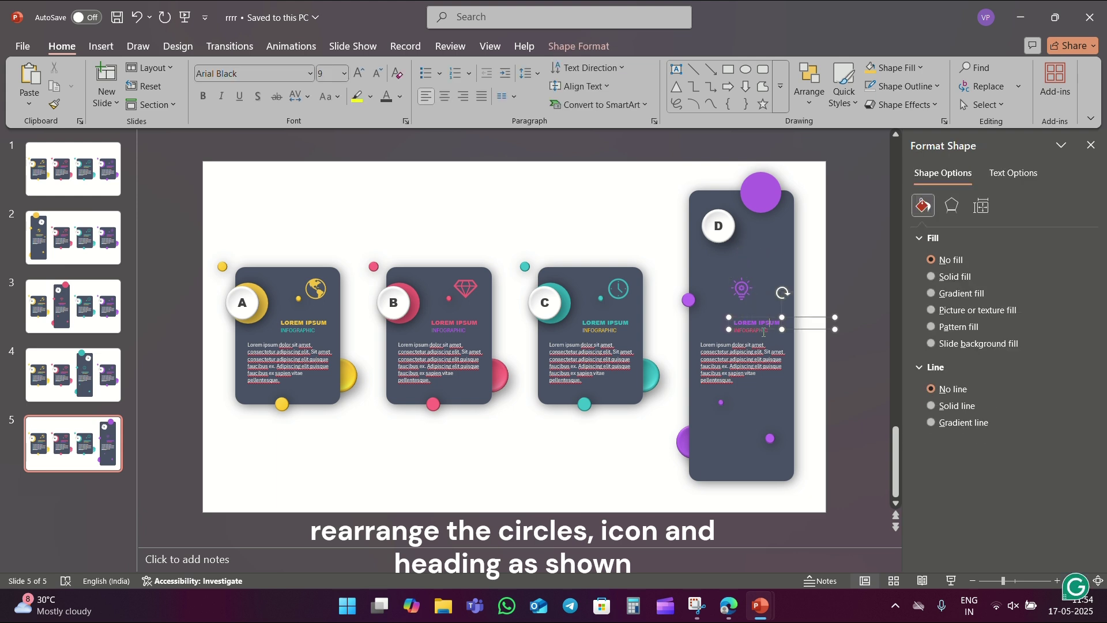
left_click_drag(764, 333, 763, 334)
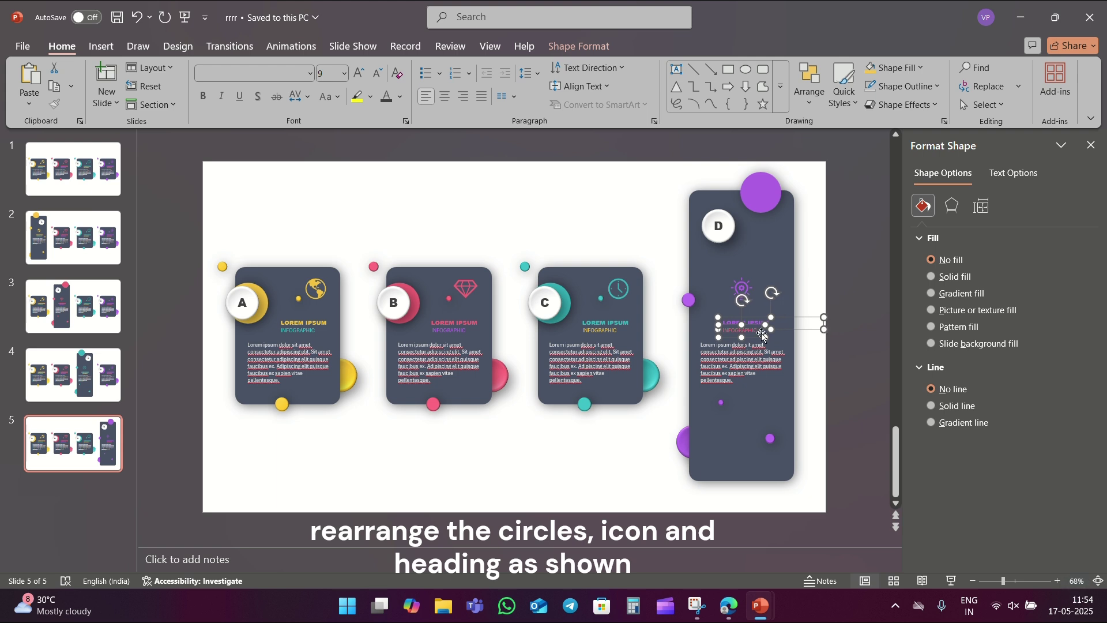
key("ctrl+Left")
key("ctrl+Left")
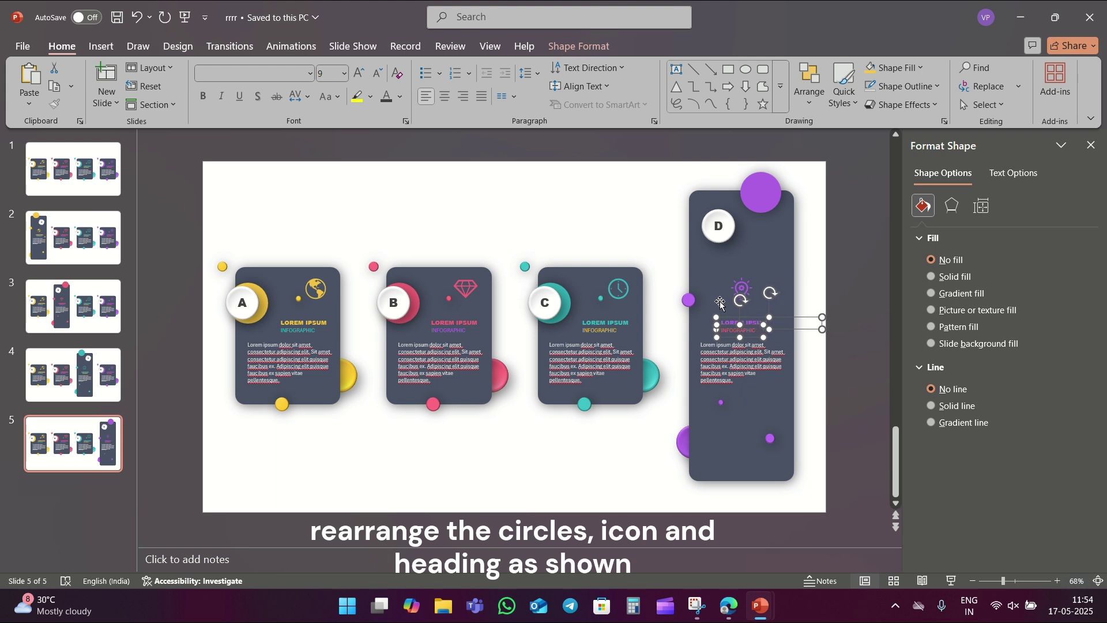
left_click(720, 304)
left_click(741, 326)
key("Right")
key("Right")
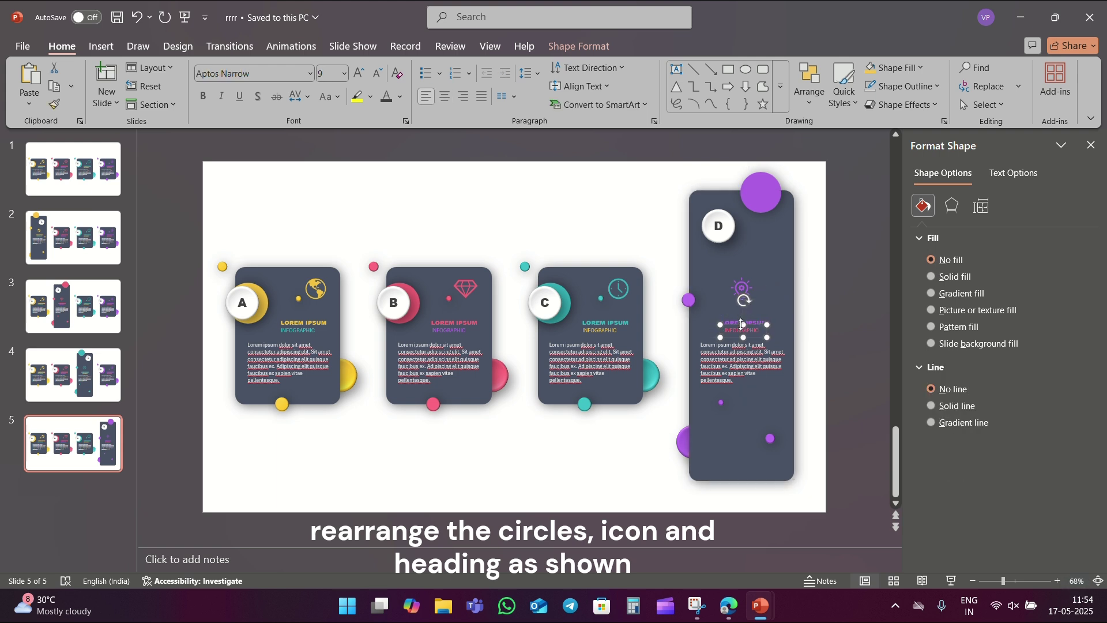
key("Right")
key("Right")
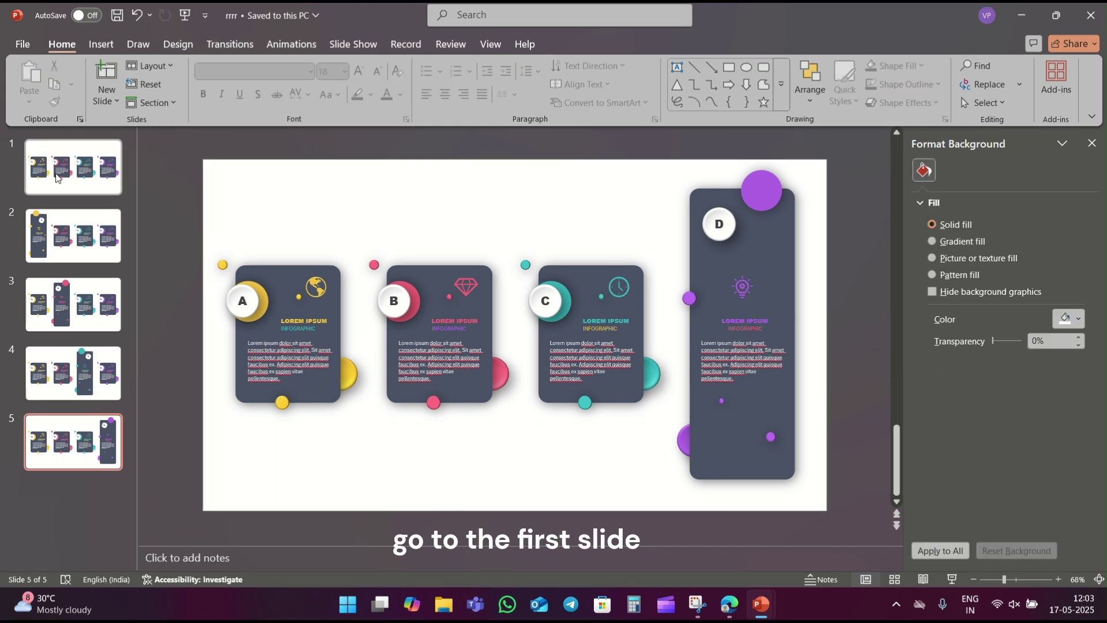
- On slide 1, give card A a mouse-over hyperlink to Slide 2
left_click(57, 178)
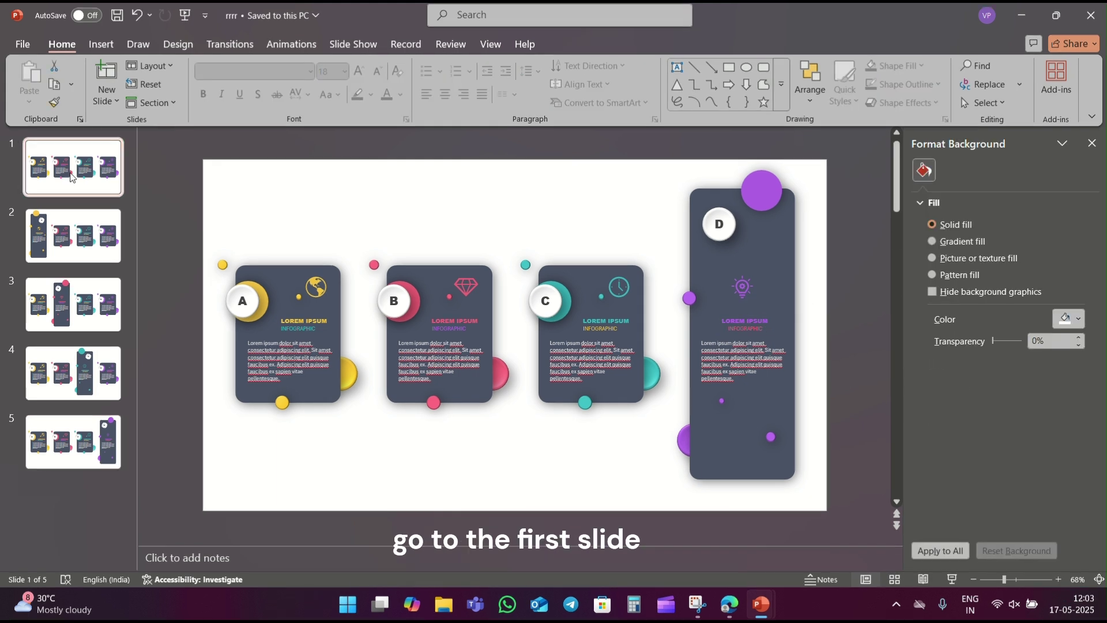
left_click(281, 277)
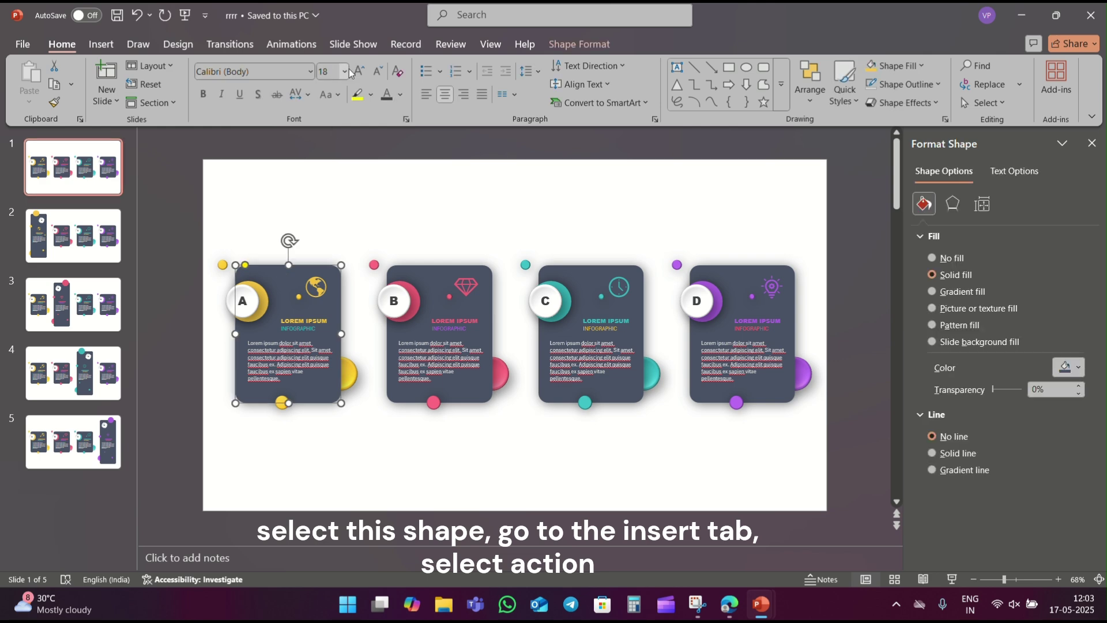
left_click(102, 46)
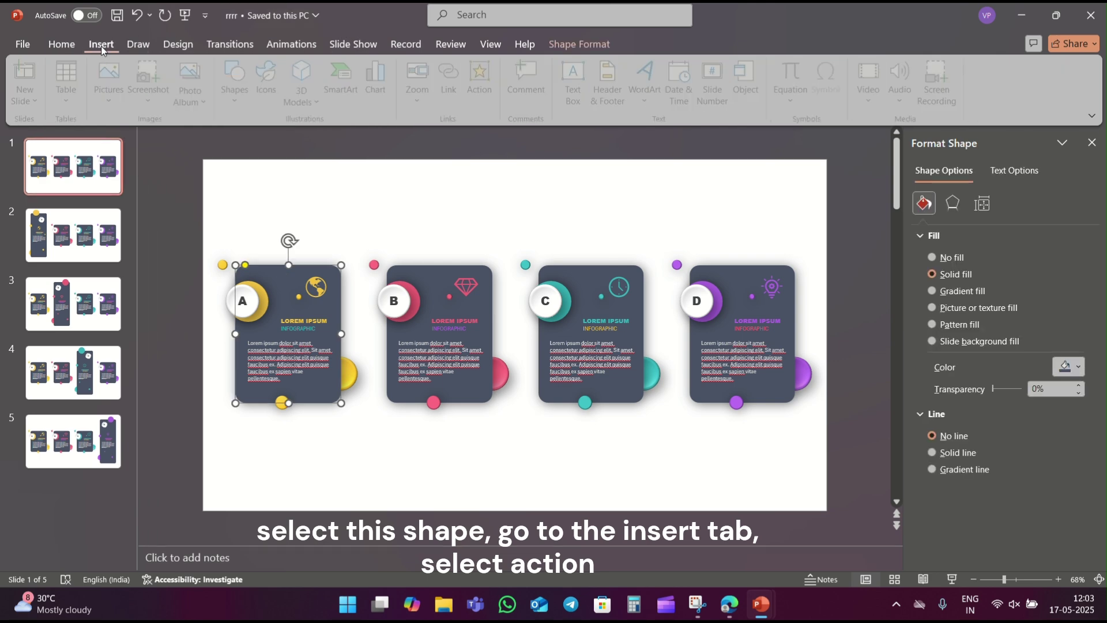
left_click(484, 89)
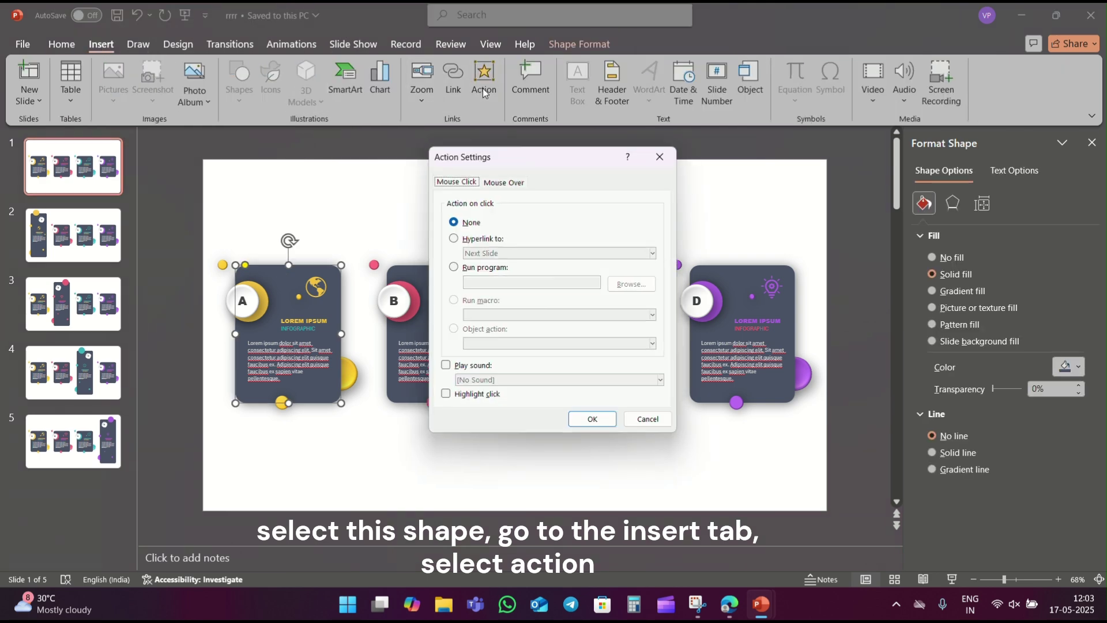
left_click(502, 179)
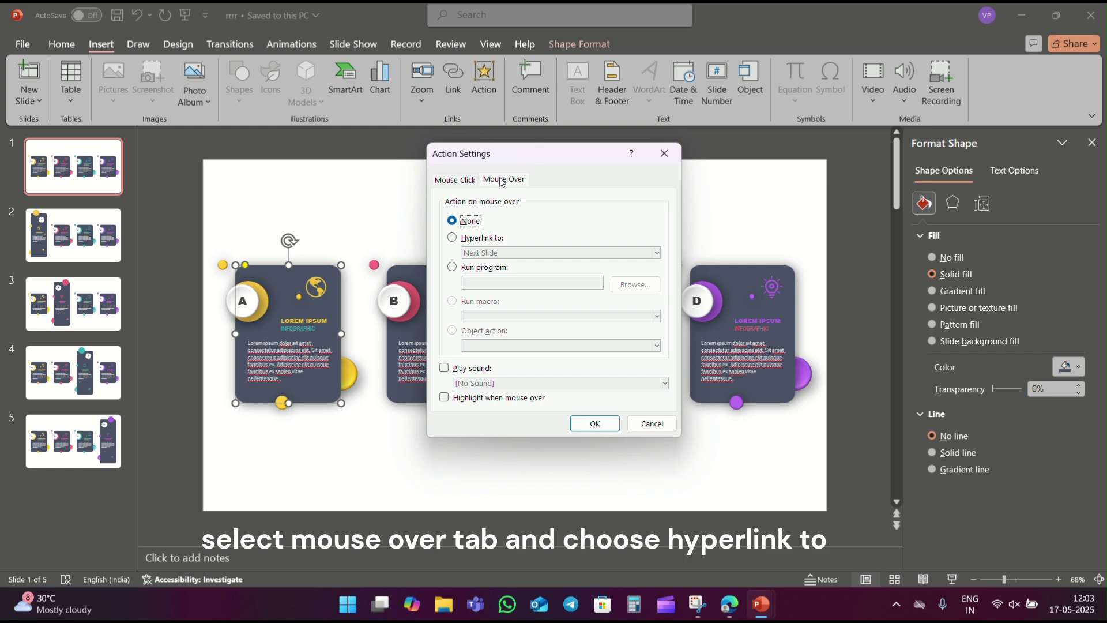
left_click(479, 238)
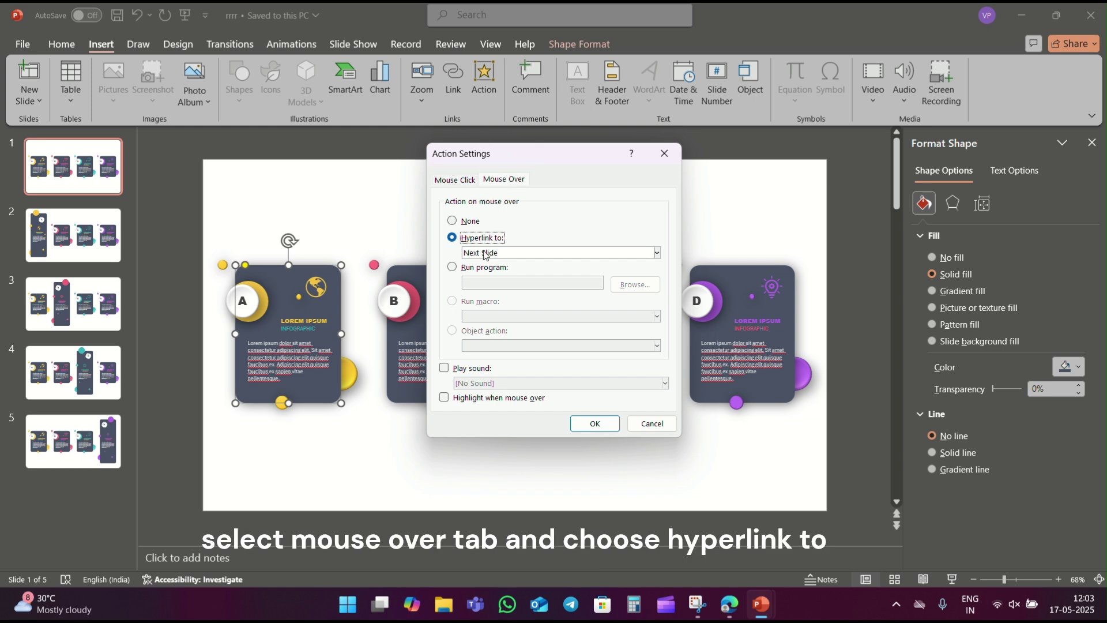
left_click(484, 254)
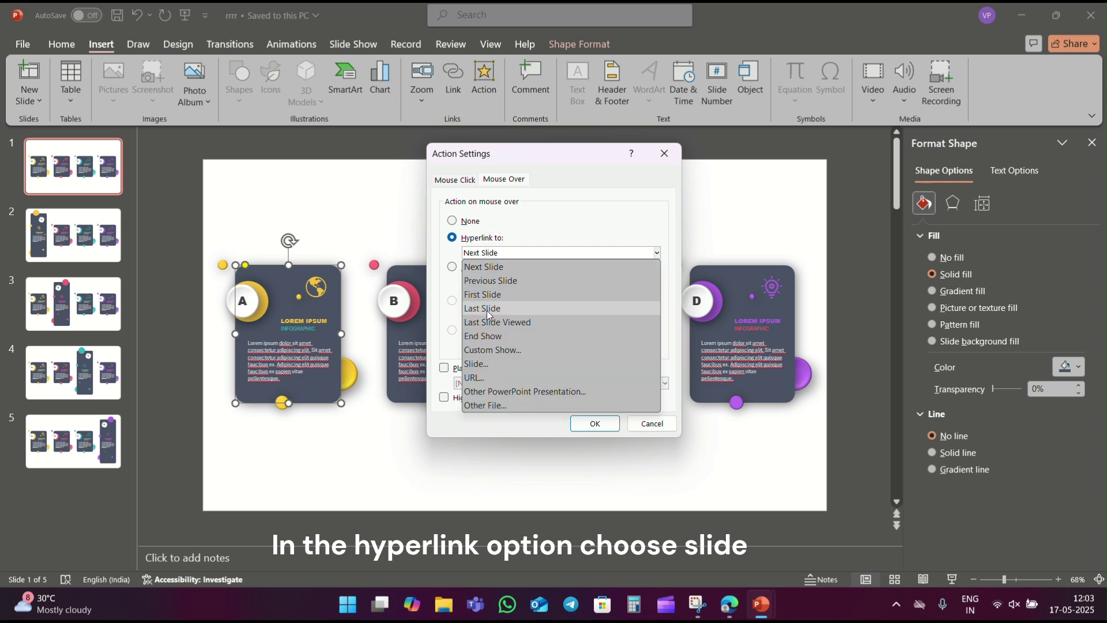
left_click(490, 364)
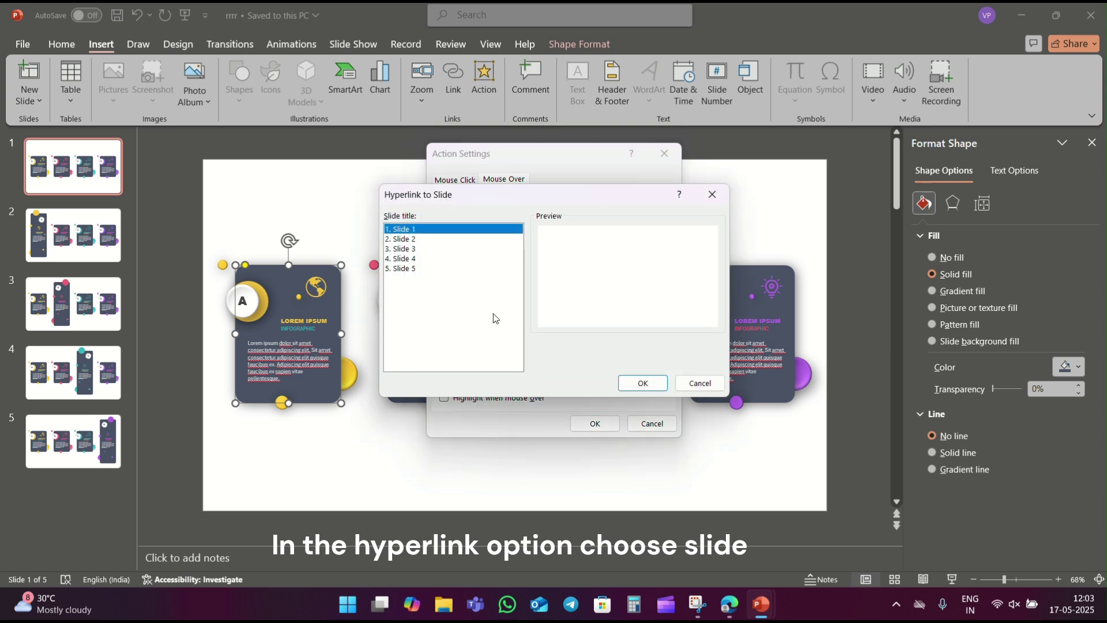
double_click(410, 239)
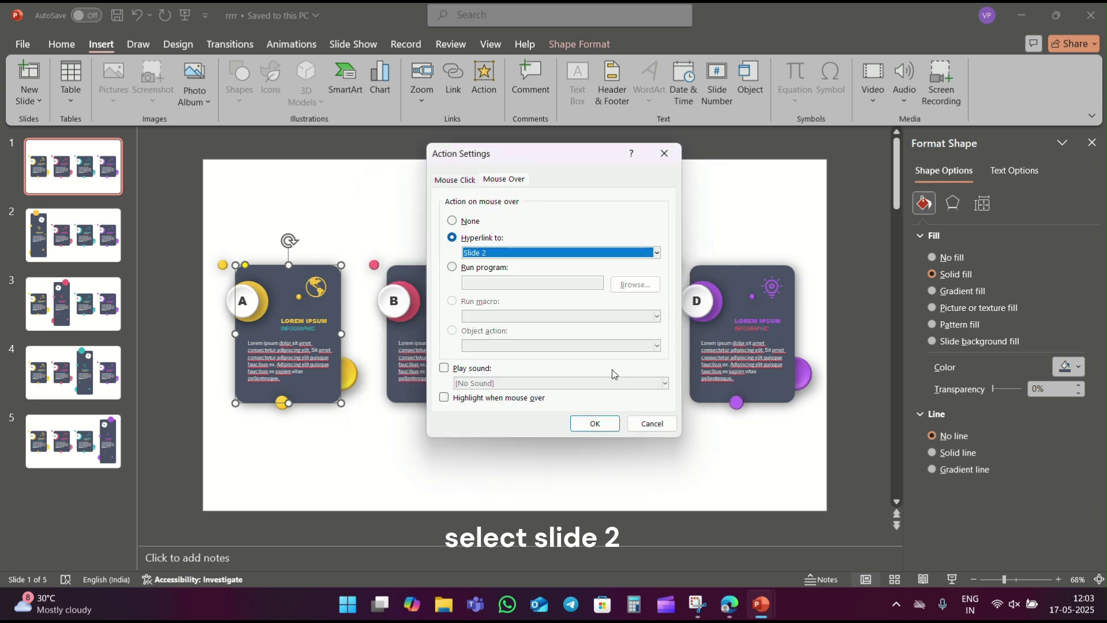
left_click(594, 422)
- Give card B a mouse-over hyperlink to Slide 3
left_click(434, 272)
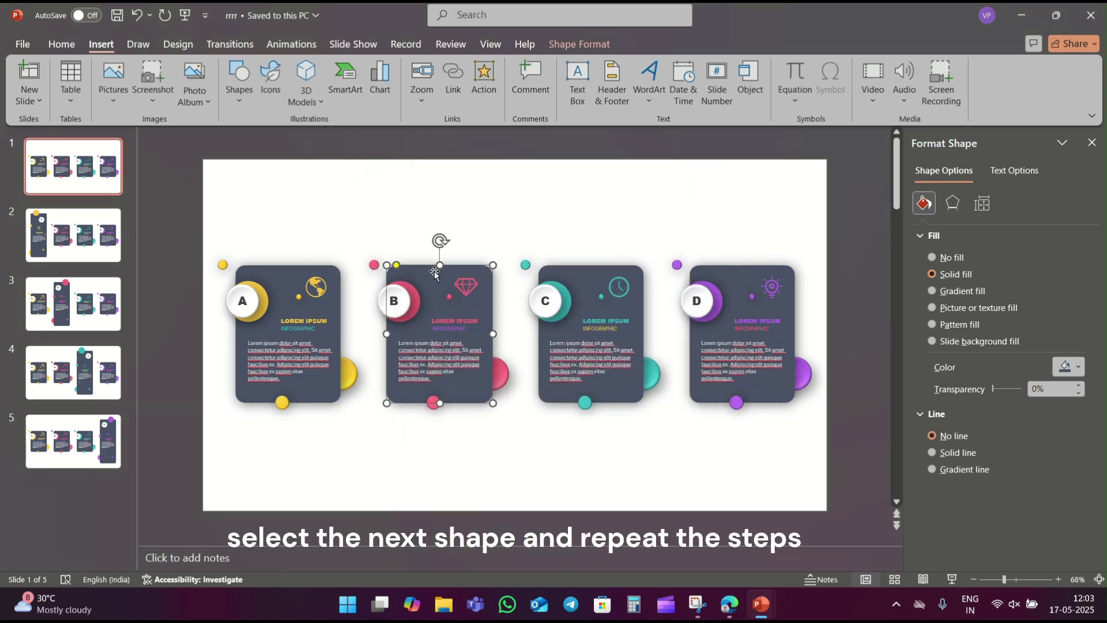
left_click(484, 92)
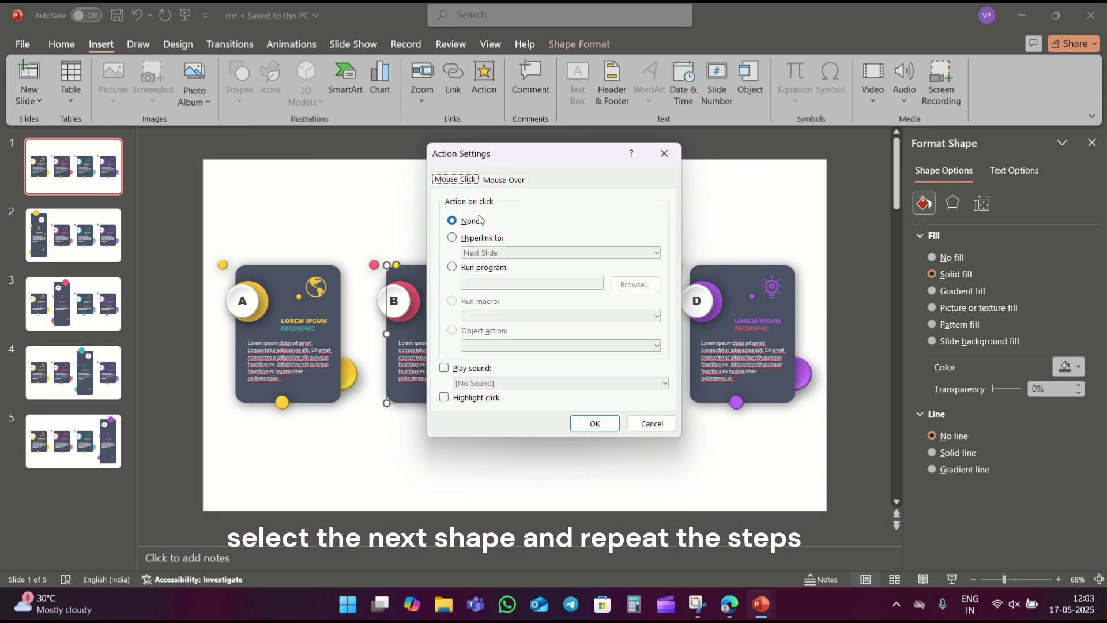
left_click(499, 179)
left_click(454, 238)
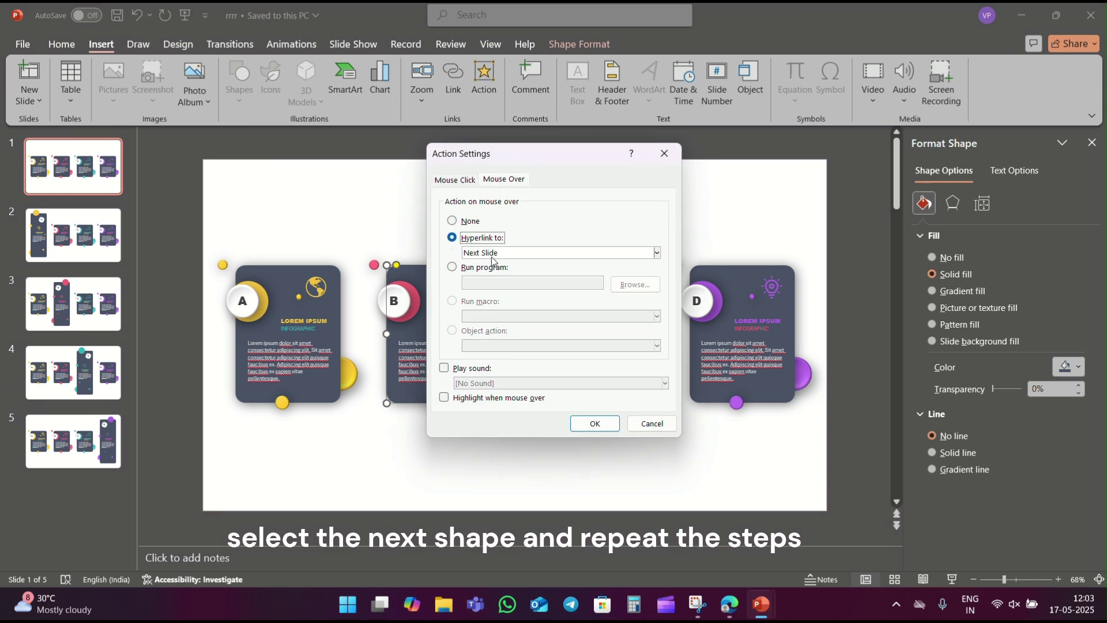
left_click(494, 253)
left_click(486, 364)
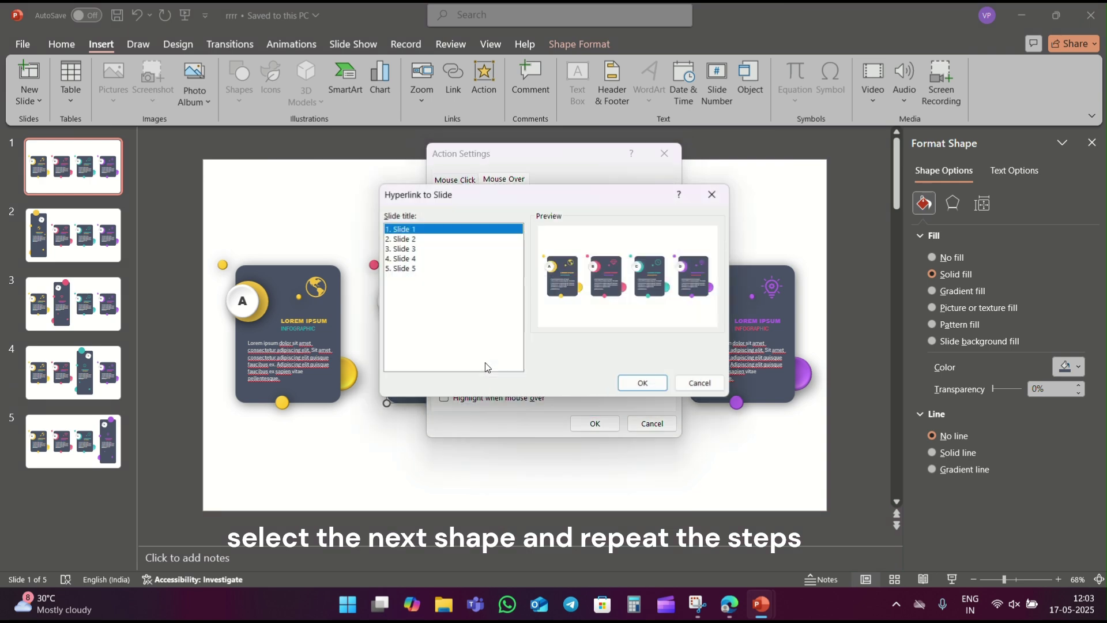
left_click(401, 248)
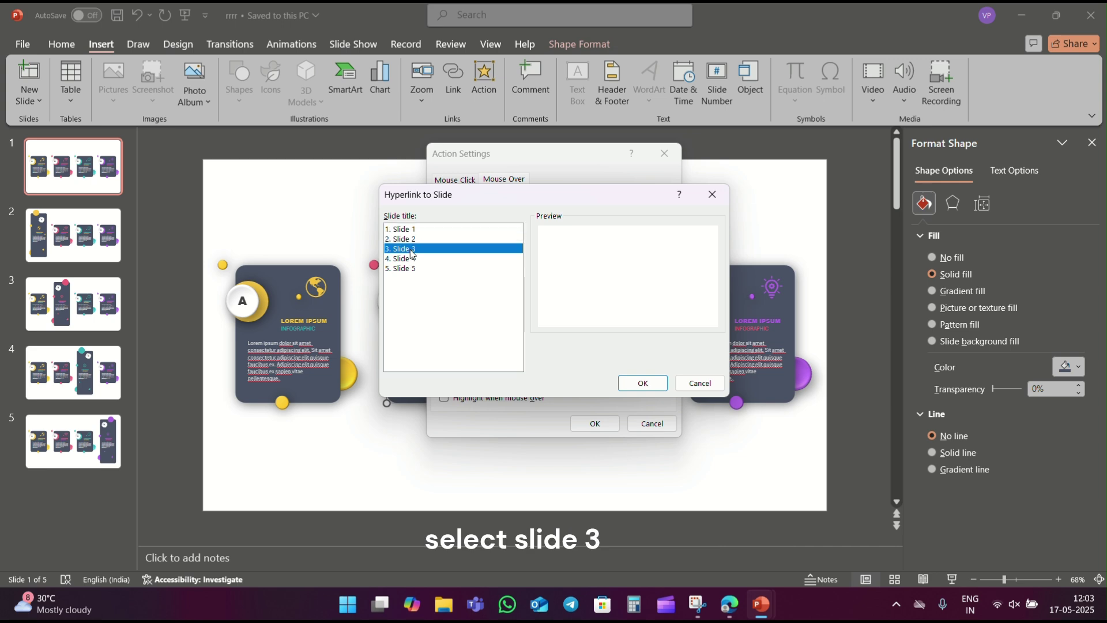
left_click(643, 383)
left_click(595, 423)
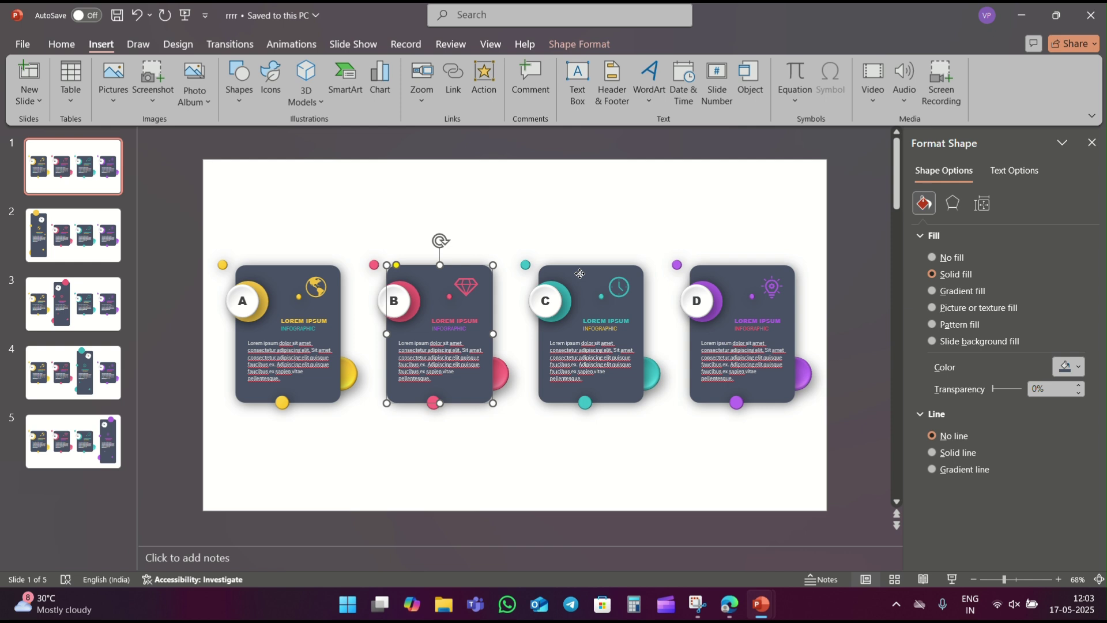
- Give card C on slide 1 a mouse-over hyperlink to Slide 4
left_click(580, 273)
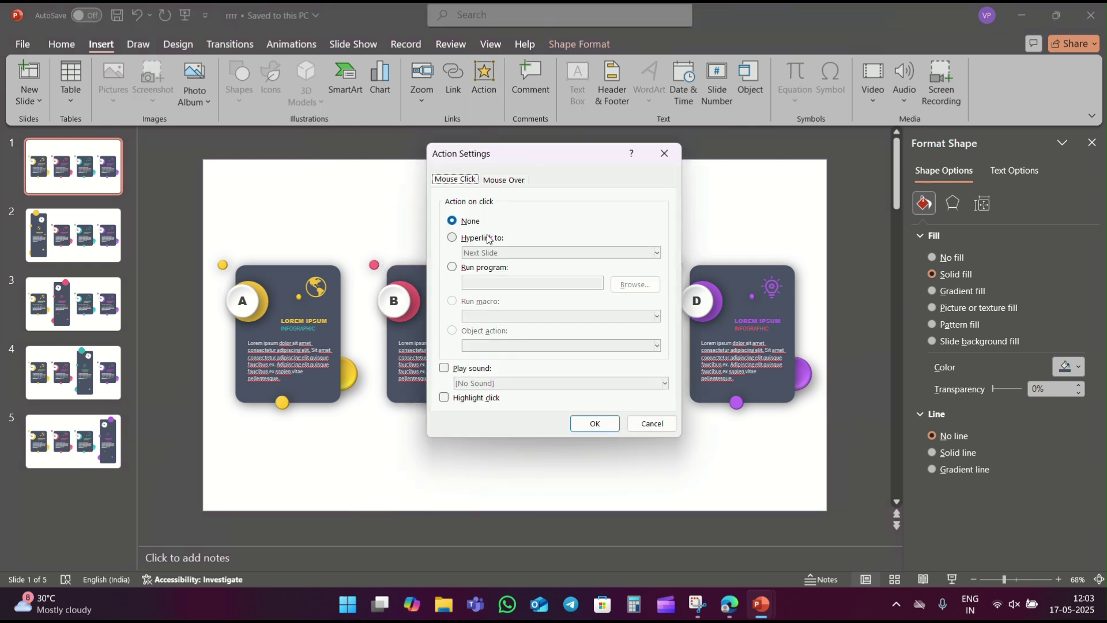
left_click(488, 238)
left_click(472, 221)
left_click(504, 179)
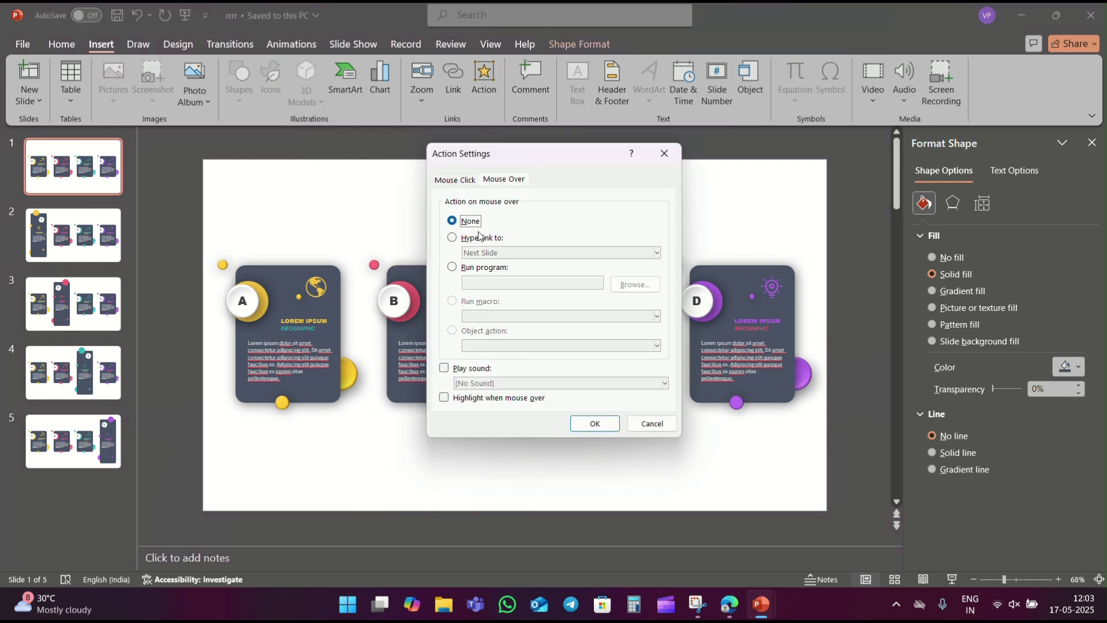
left_click(482, 238)
left_click(483, 254)
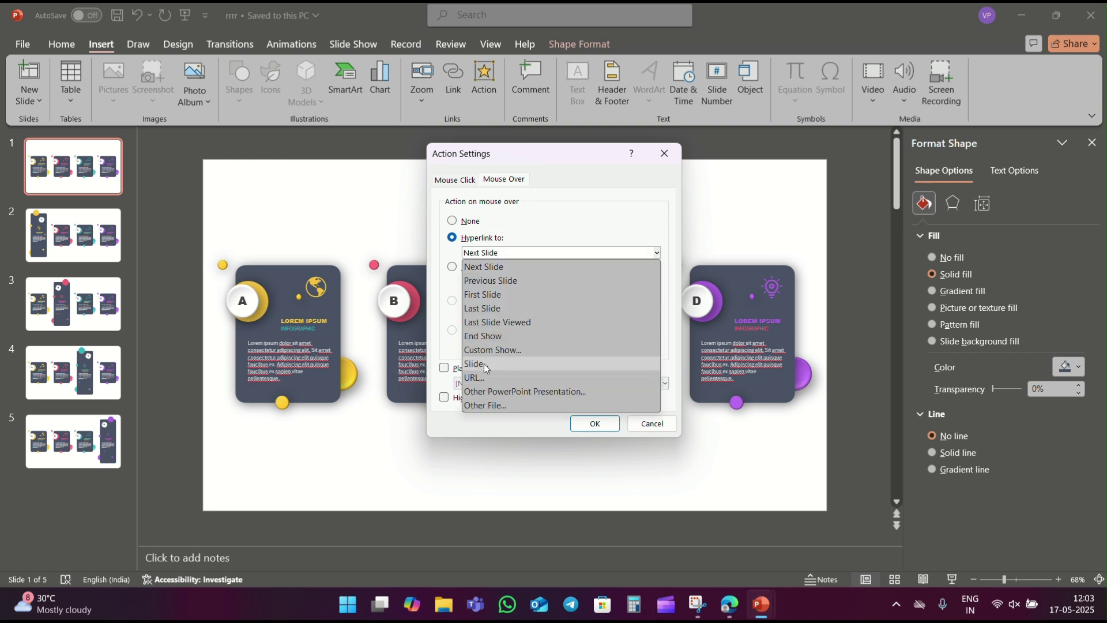
left_click(483, 364)
left_click(398, 259)
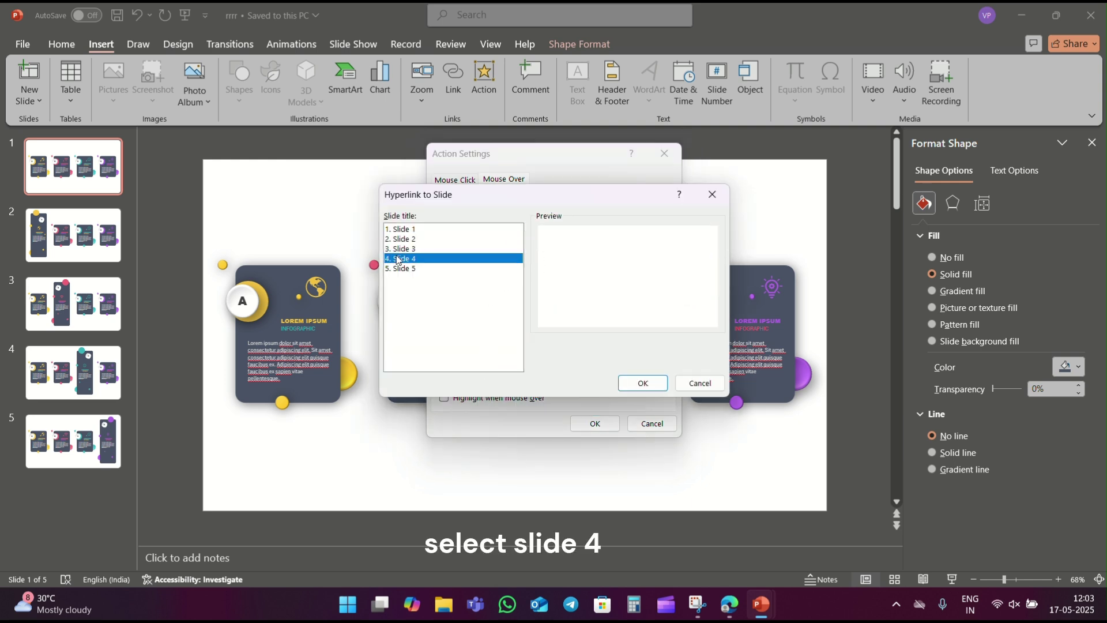
key("Return")
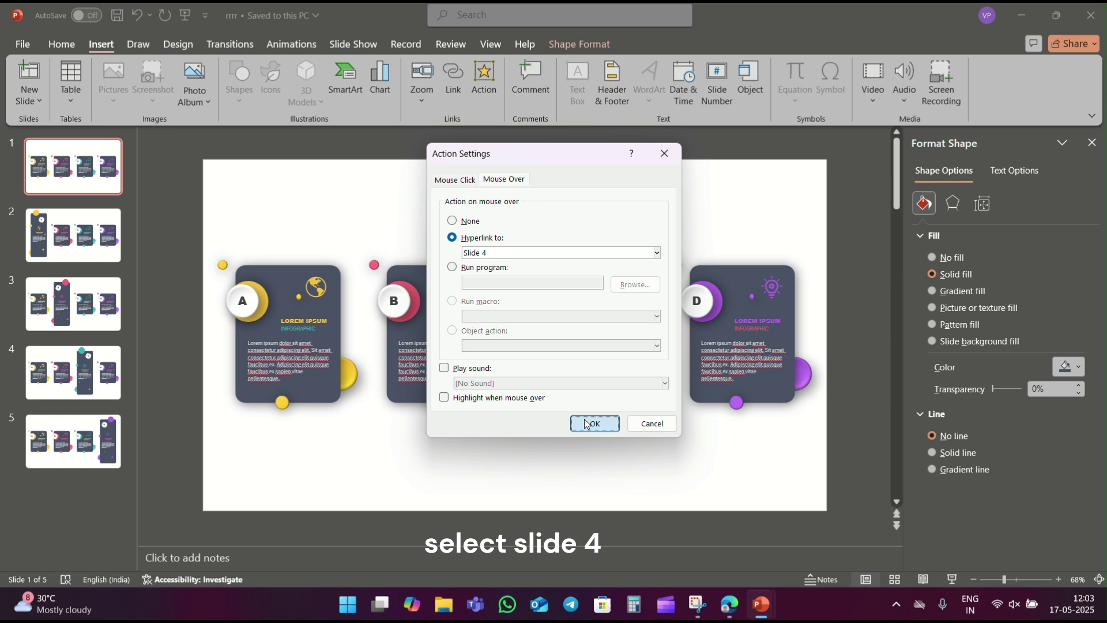
left_click(594, 424)
- Give card D a mouse-over hyperlink to Slide 5, then go to slide 2
left_click(735, 277)
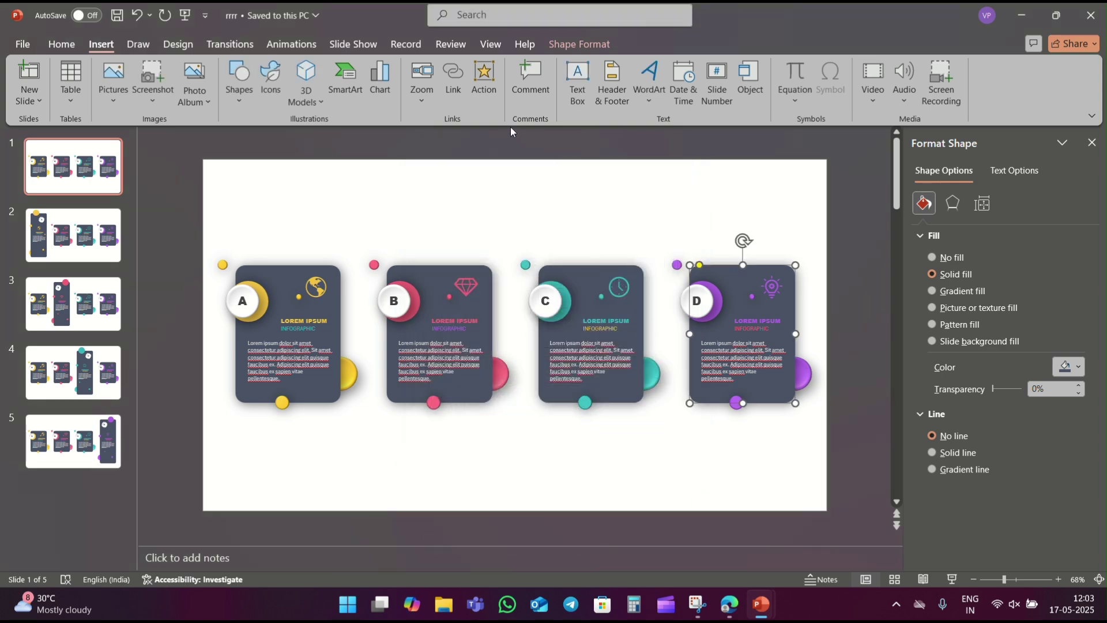
left_click(484, 81)
left_click(503, 179)
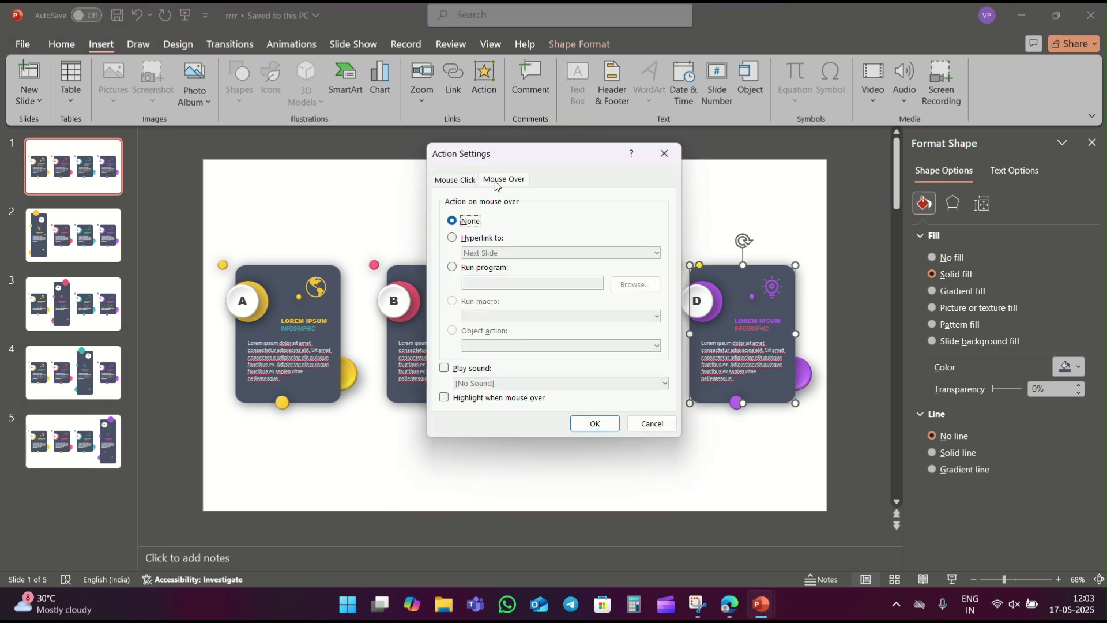
left_click(472, 239)
left_click(472, 252)
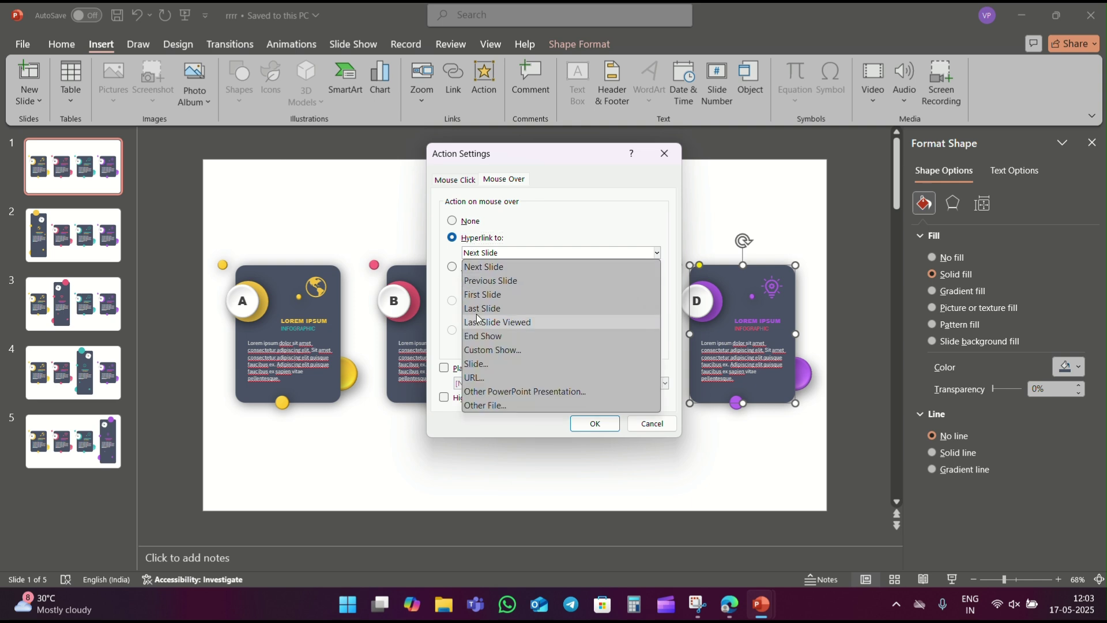
left_click(486, 369)
left_click(407, 269)
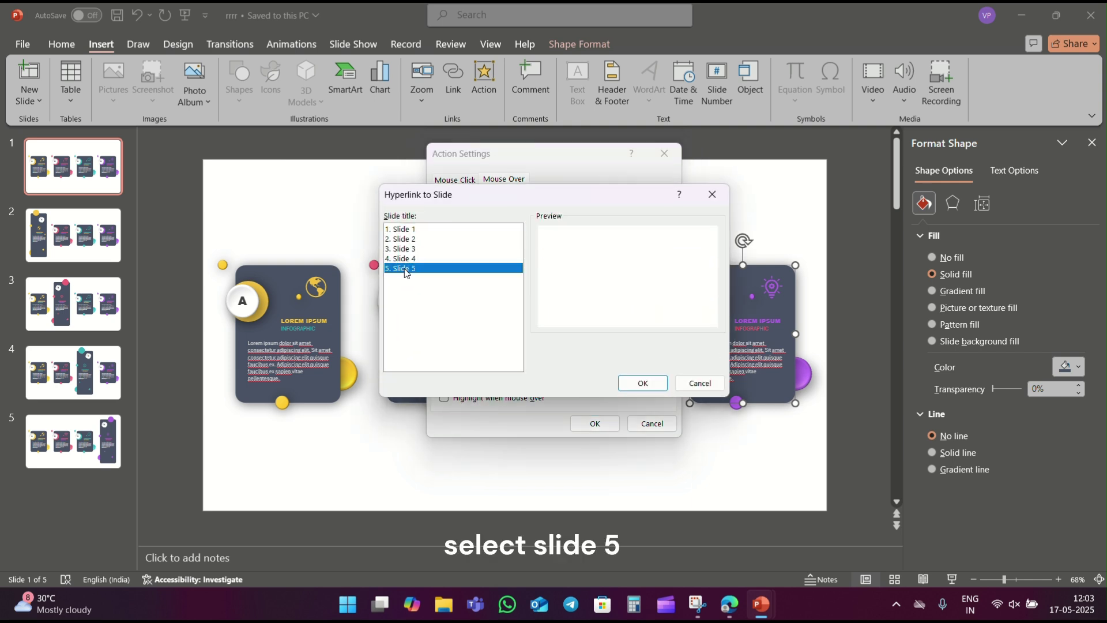
double_click(407, 270)
left_click(595, 424)
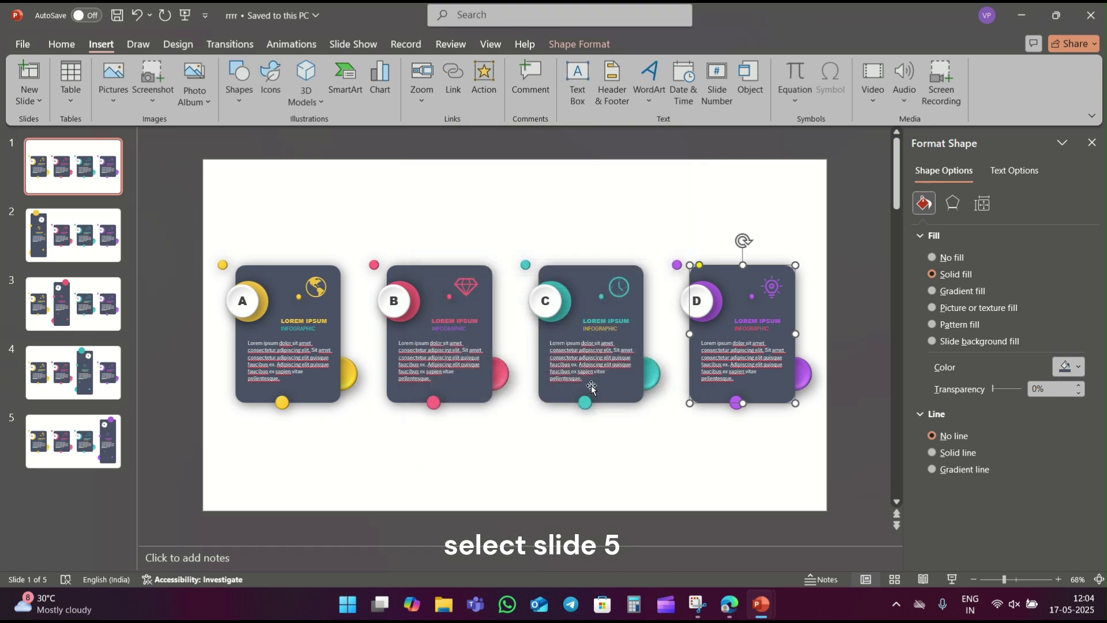
left_click(75, 254)
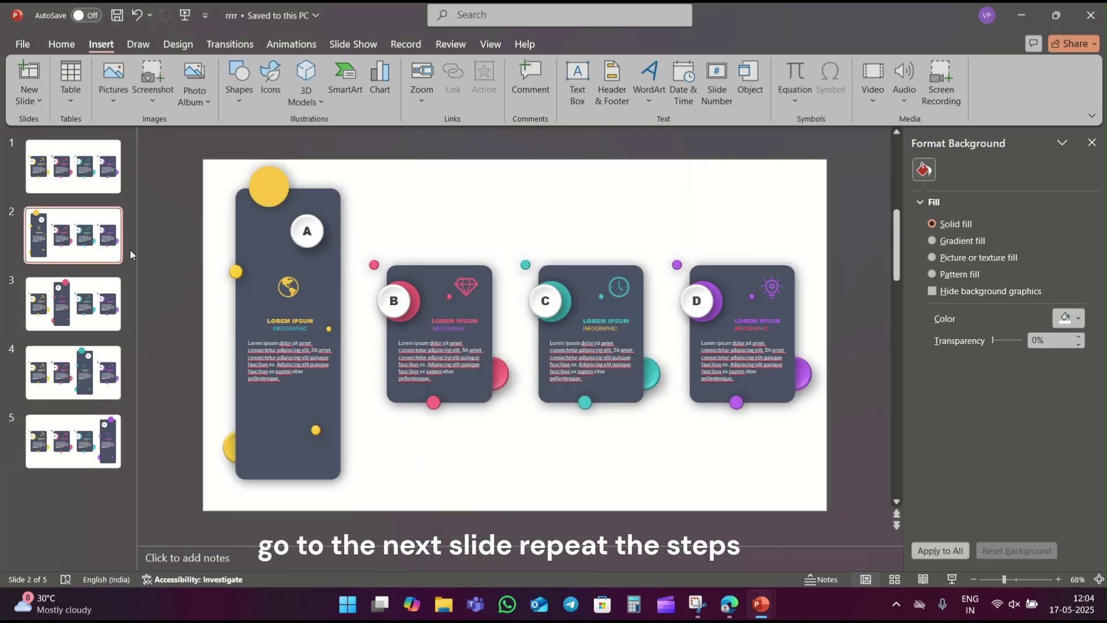
- Give card B on slide 2 a mouse-over hyperlink to Slide 3, leaving the click action at None
left_click(428, 279)
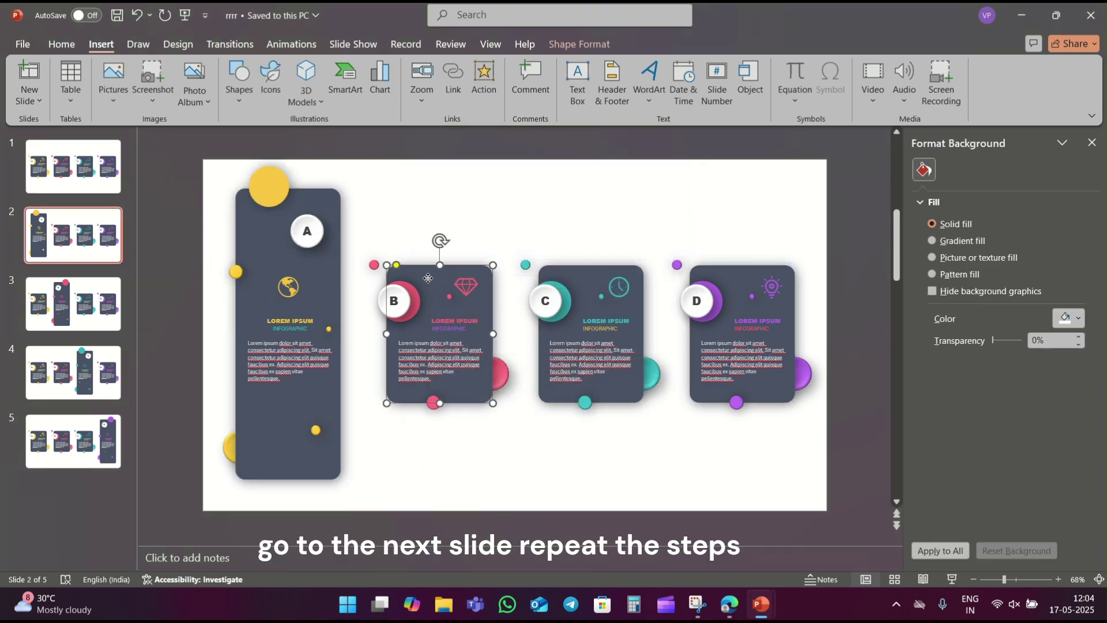
left_click(484, 80)
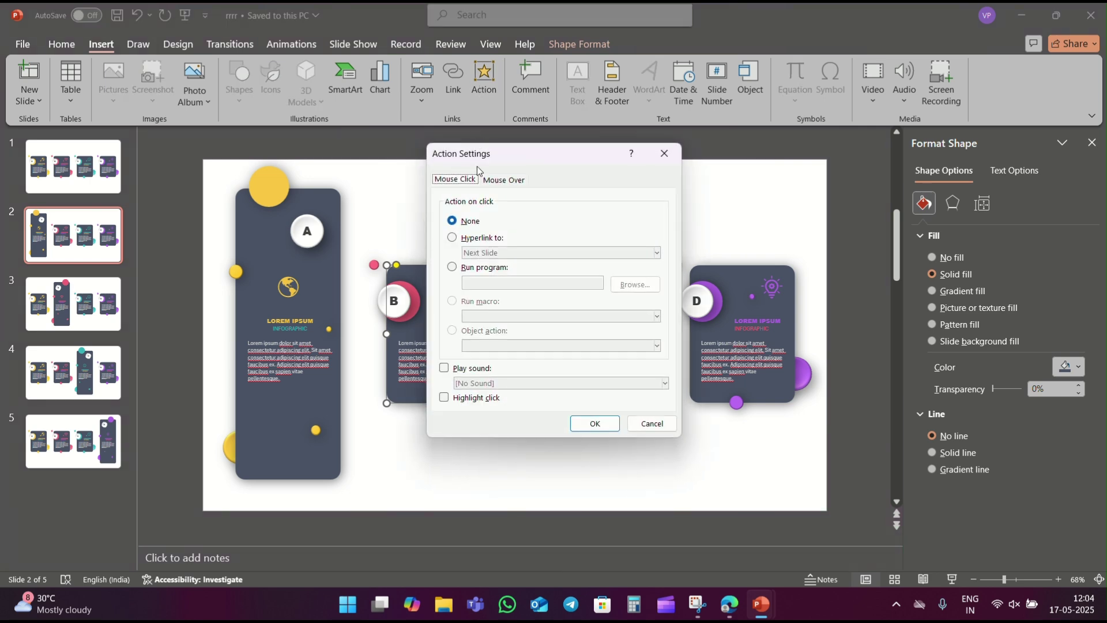
left_click(483, 240)
left_click(468, 222)
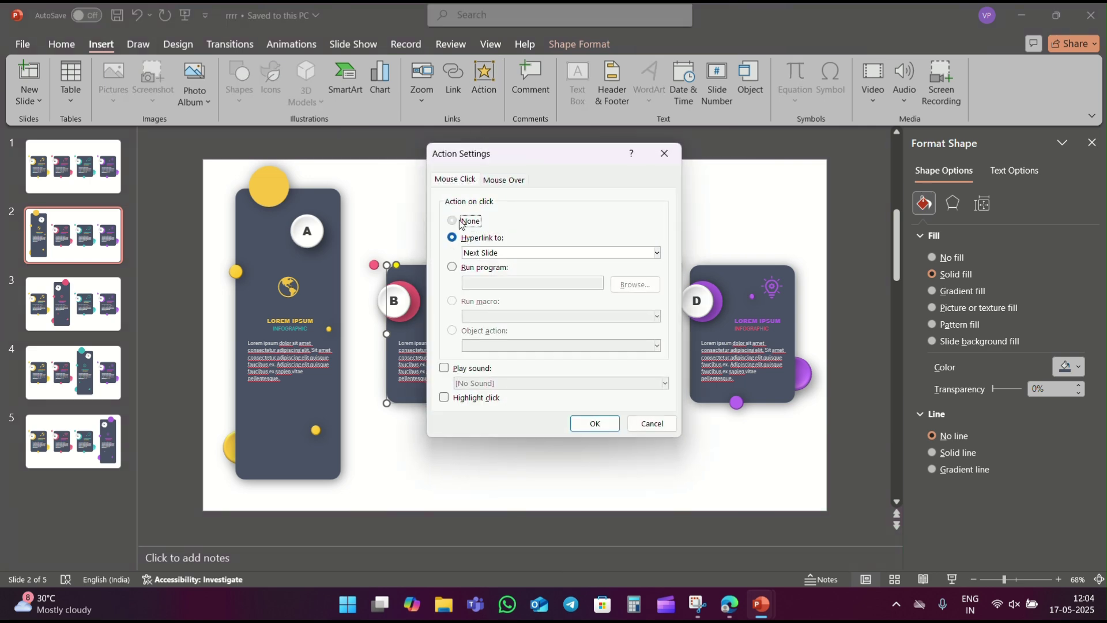
left_click(504, 180)
left_click(479, 238)
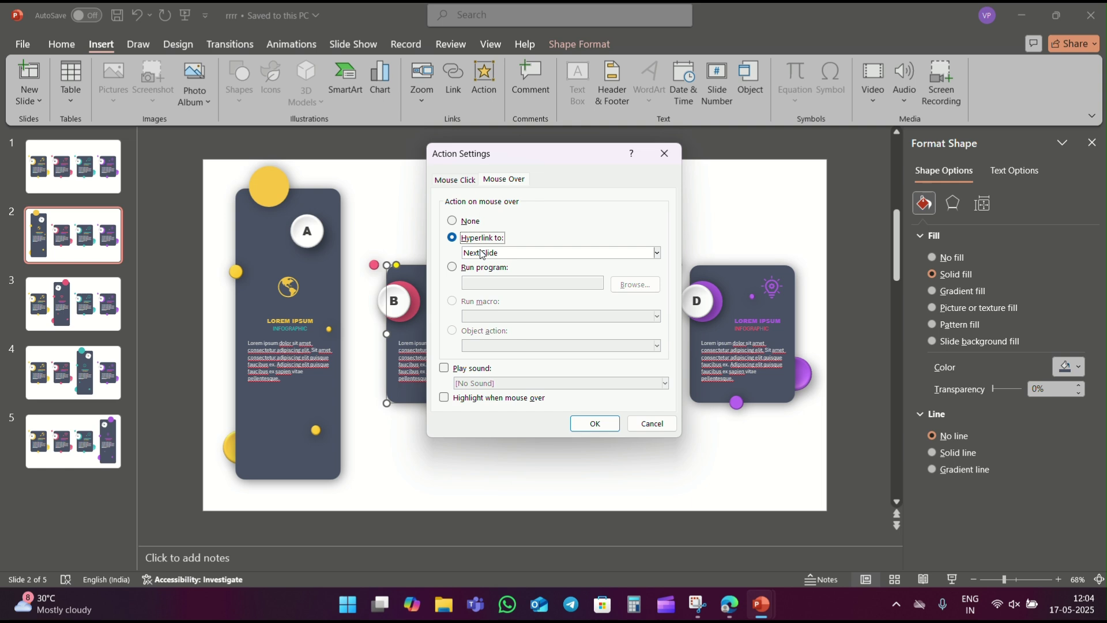
left_click(481, 254)
left_click(479, 363)
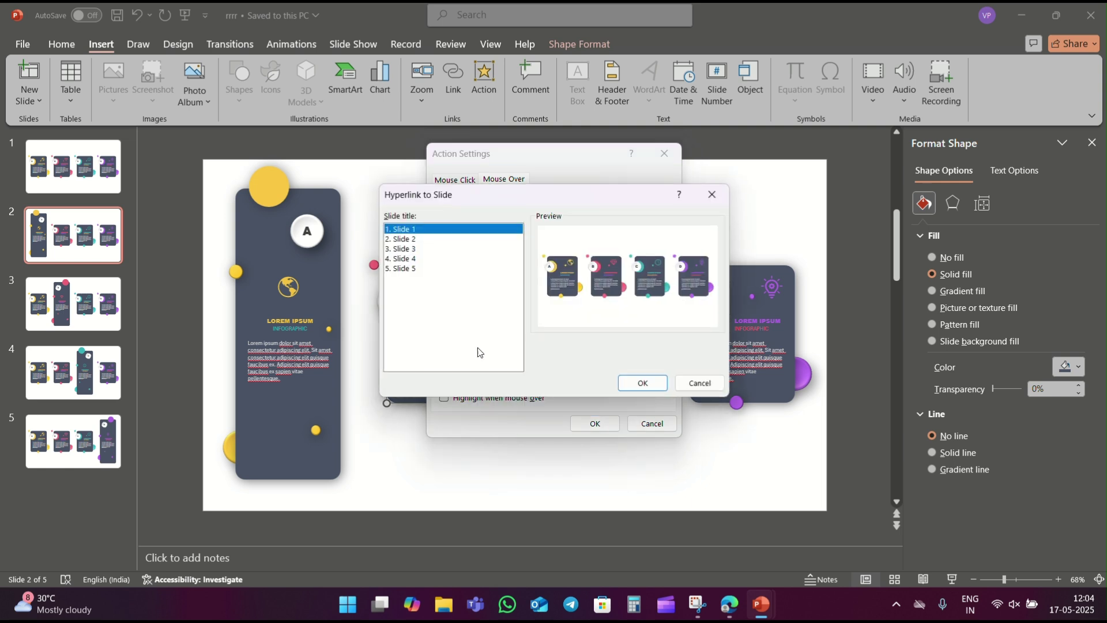
double_click(406, 248)
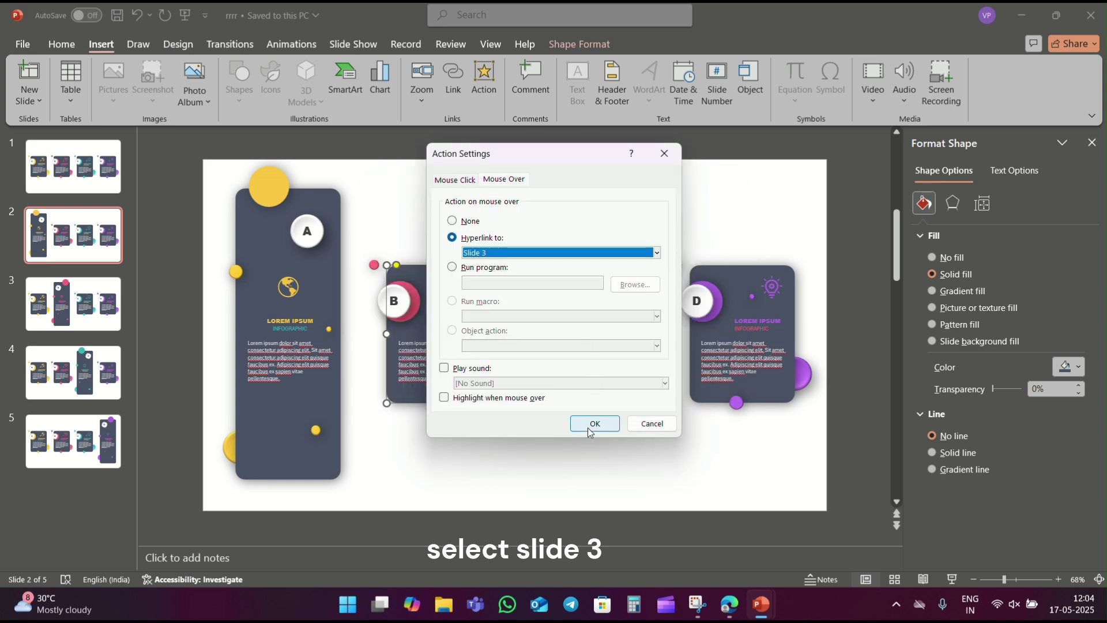
left_click(592, 425)
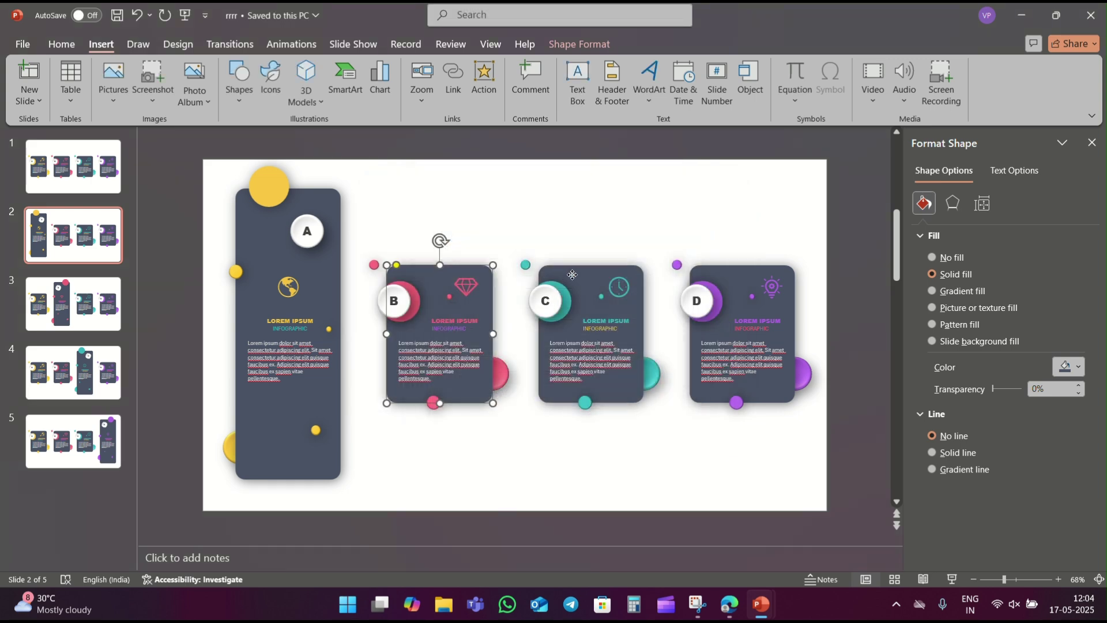
- Give card C on slide 2 a mouse-over hyperlink to Slide 4
left_click(572, 275)
left_click(484, 80)
left_click(493, 181)
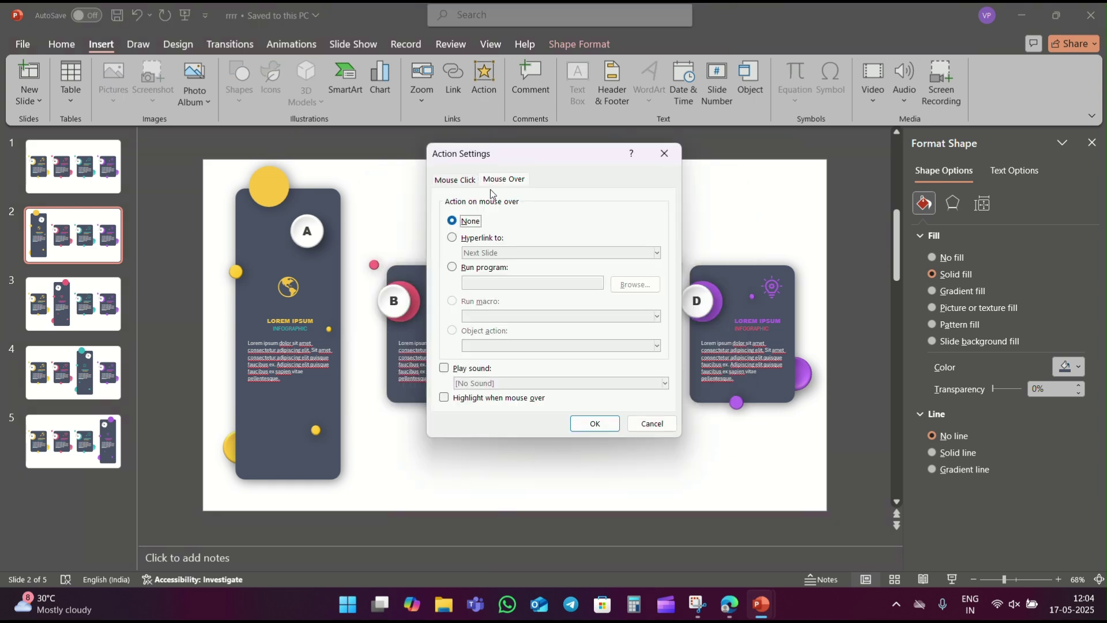
left_click(473, 238)
left_click(479, 253)
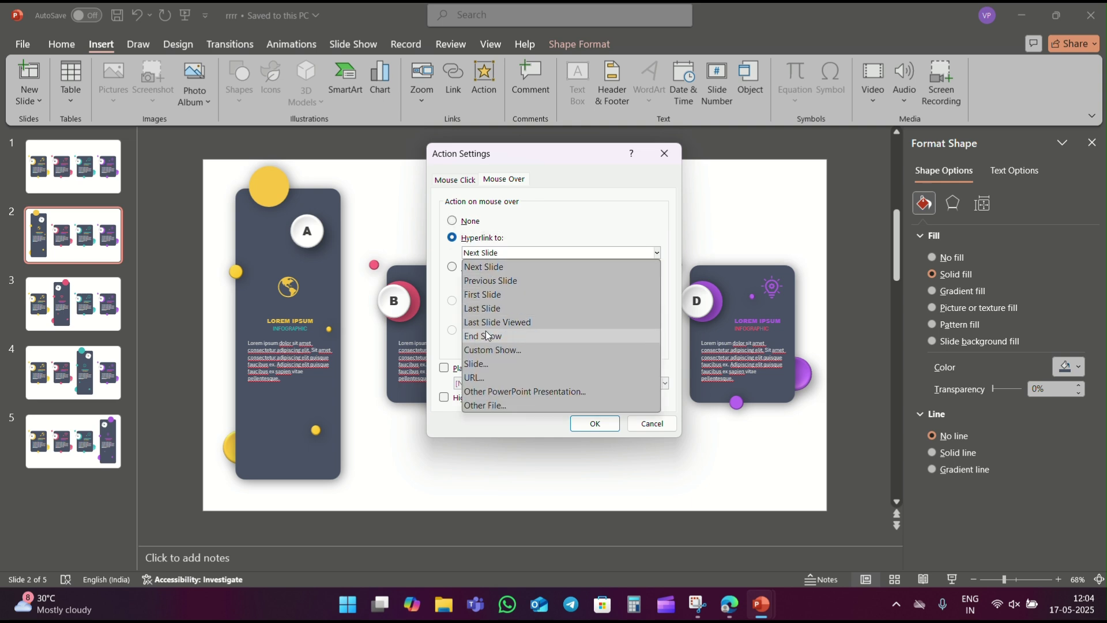
left_click(490, 366)
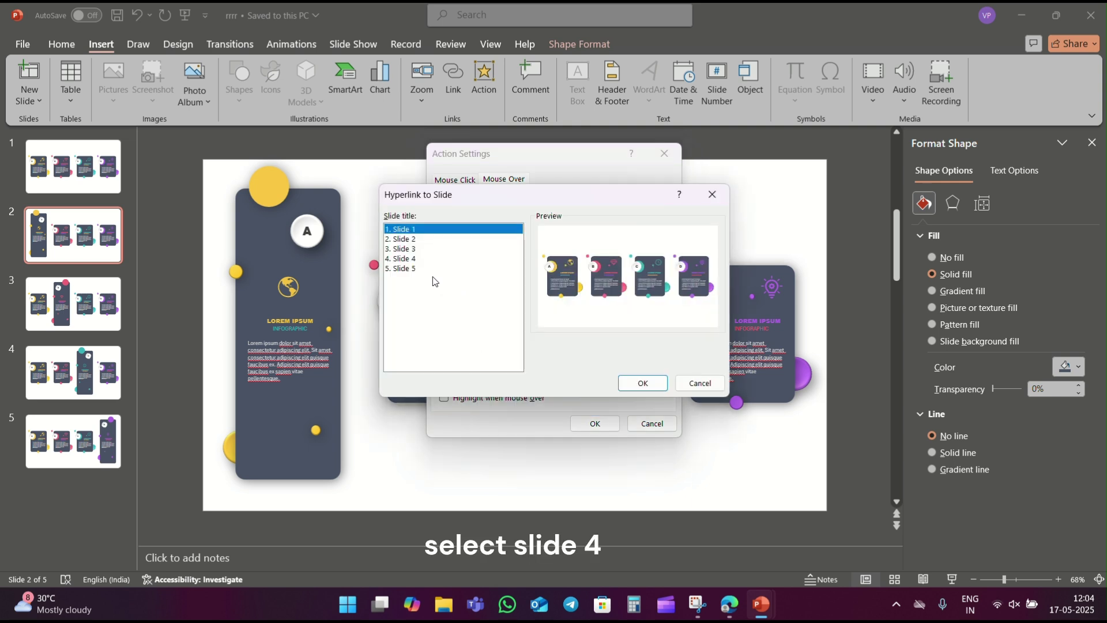
left_click(410, 259)
left_click(622, 384)
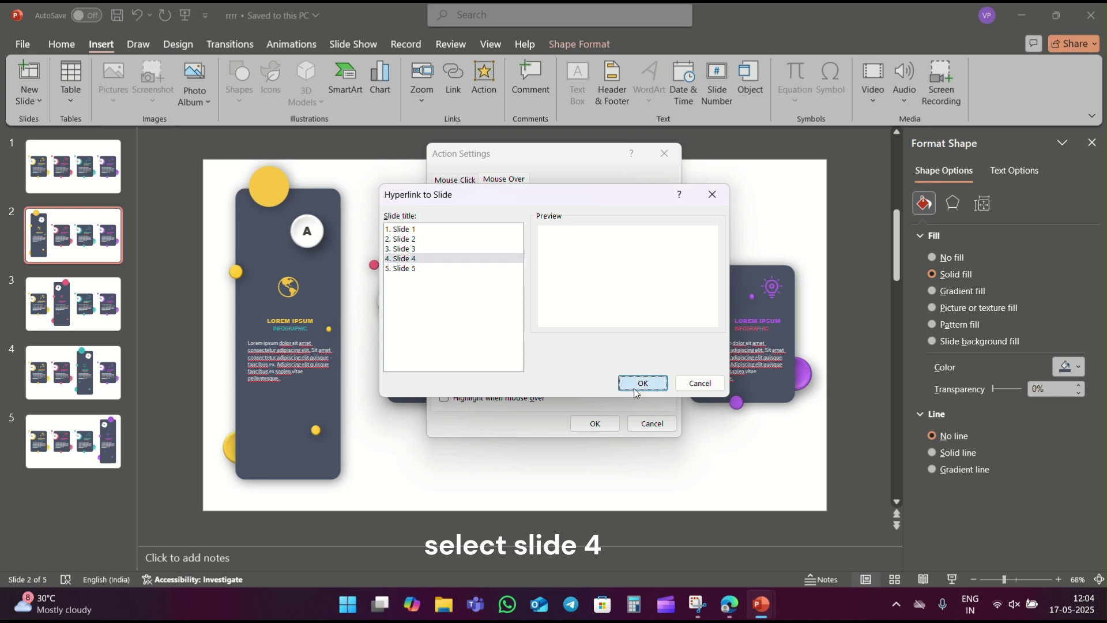
left_click(618, 423)
- Give card D on slide 2 a mouse-over hyperlink to Slide 5
left_click(715, 269)
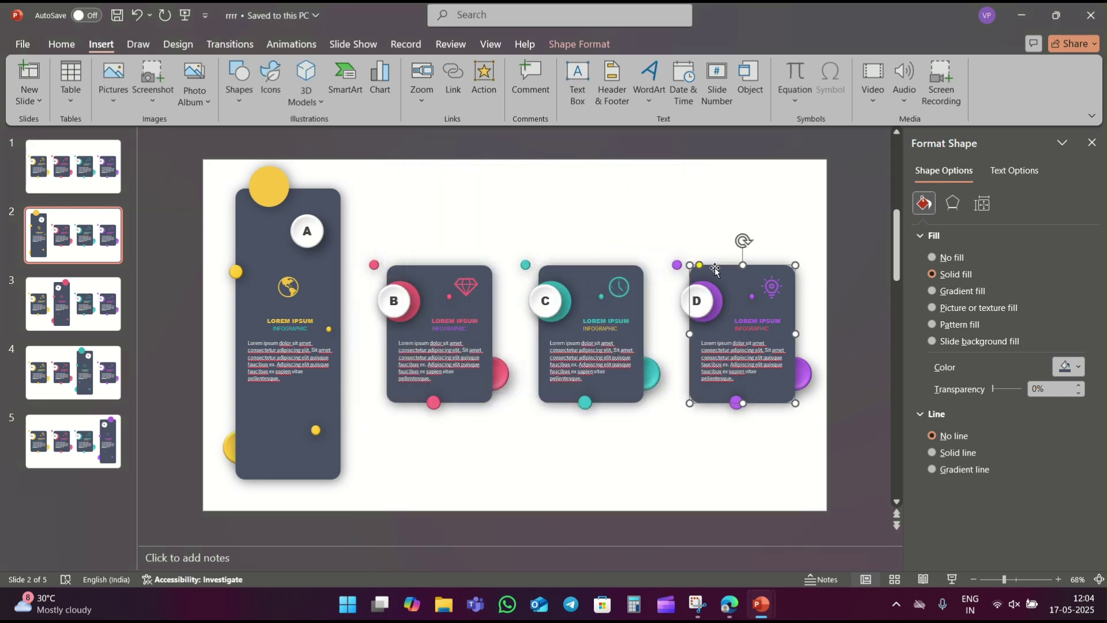
left_click(484, 75)
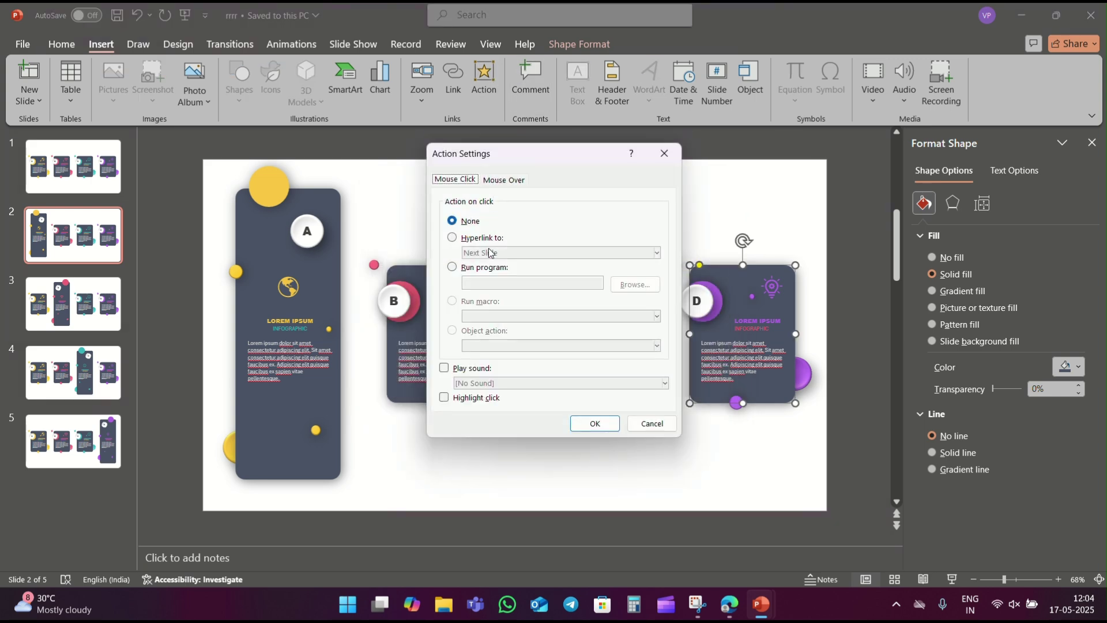
left_click(503, 180)
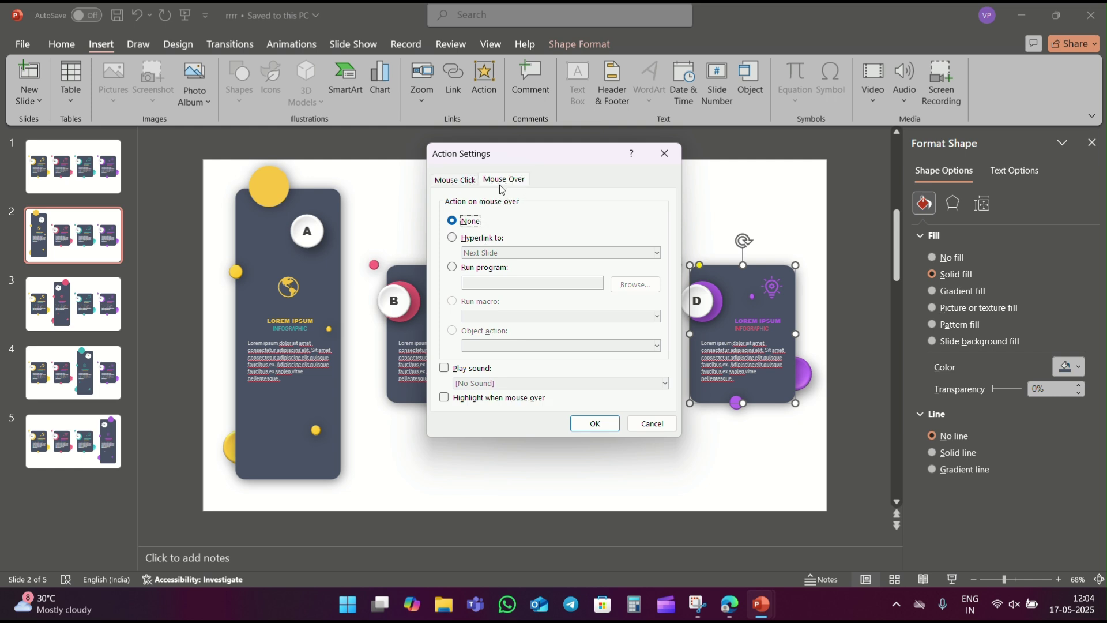
left_click(484, 237)
left_click(483, 253)
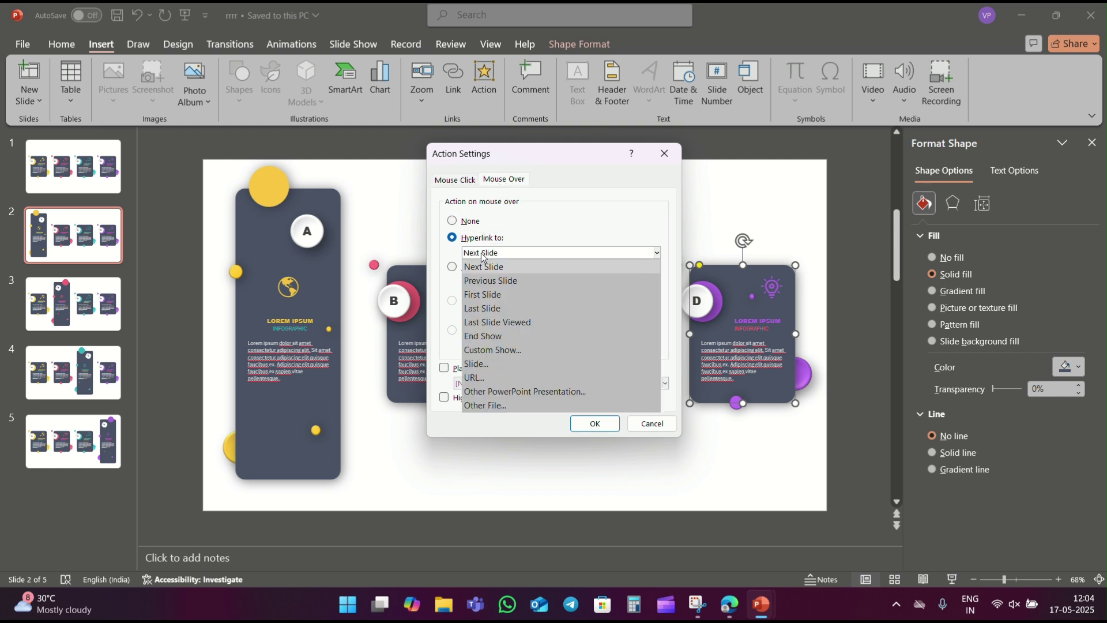
left_click(482, 364)
left_click(404, 268)
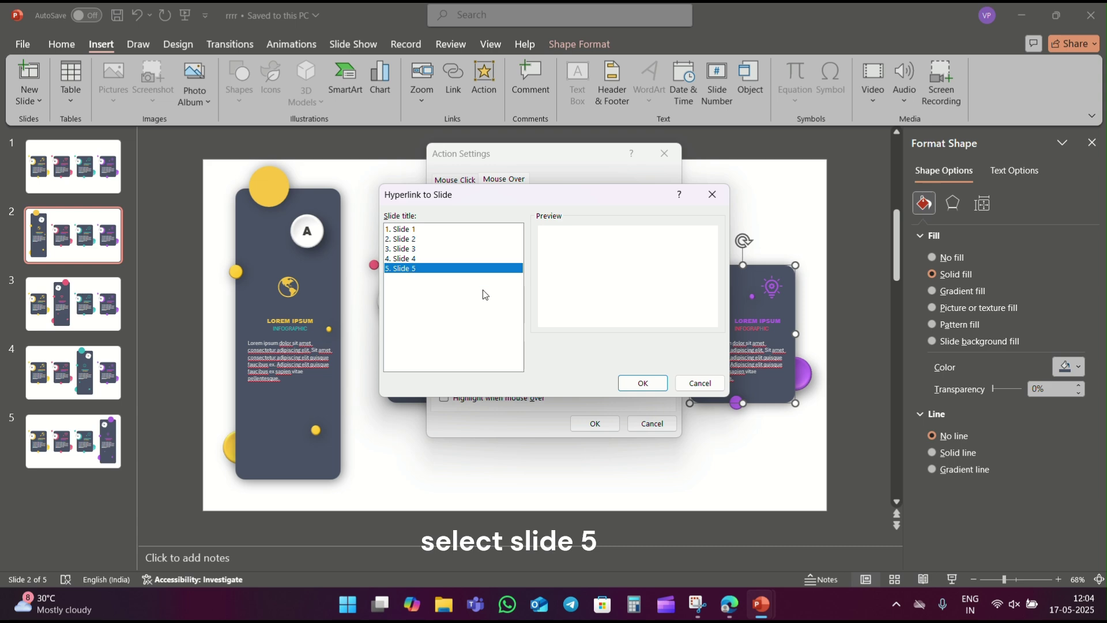
left_click(641, 383)
left_click(595, 423)
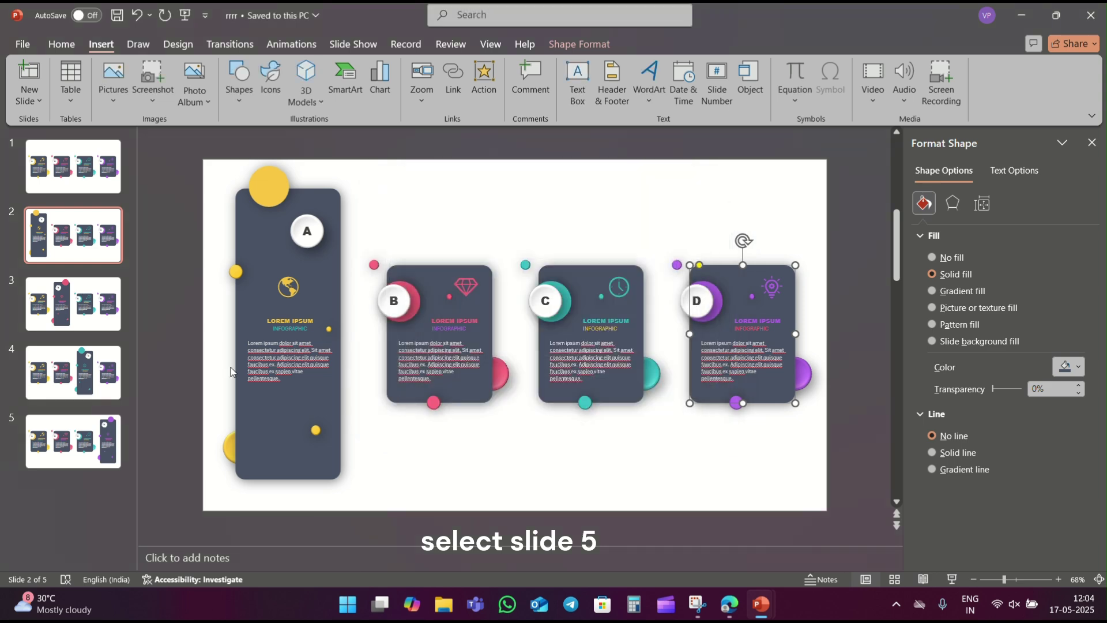
- On slide 3, give card A a mouse-over hyperlink to Slide 2
left_click(99, 284)
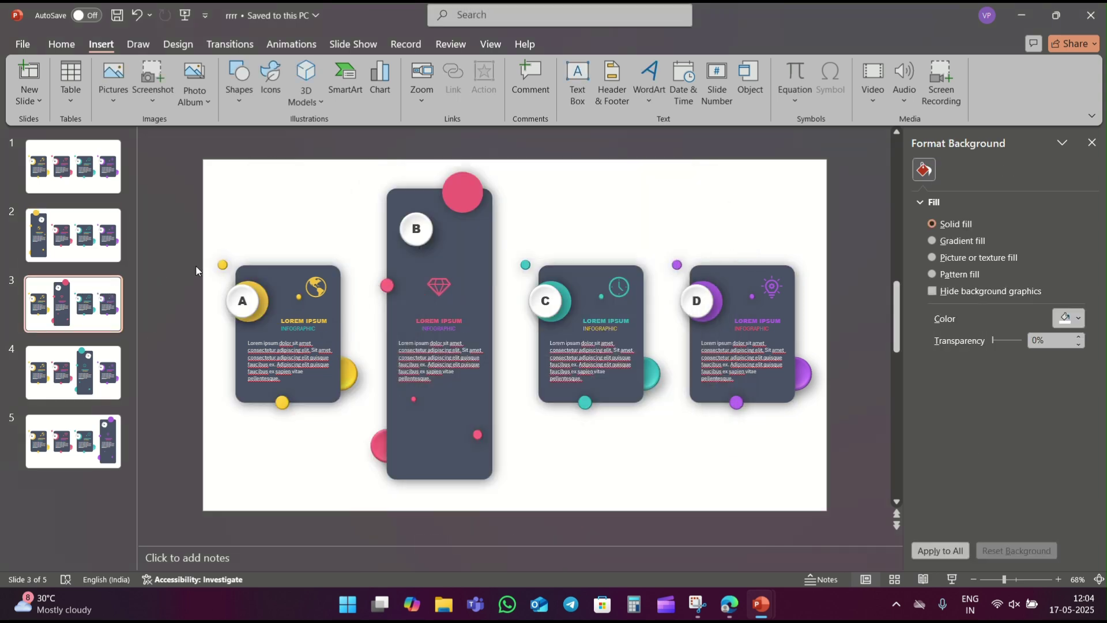
left_click(291, 277)
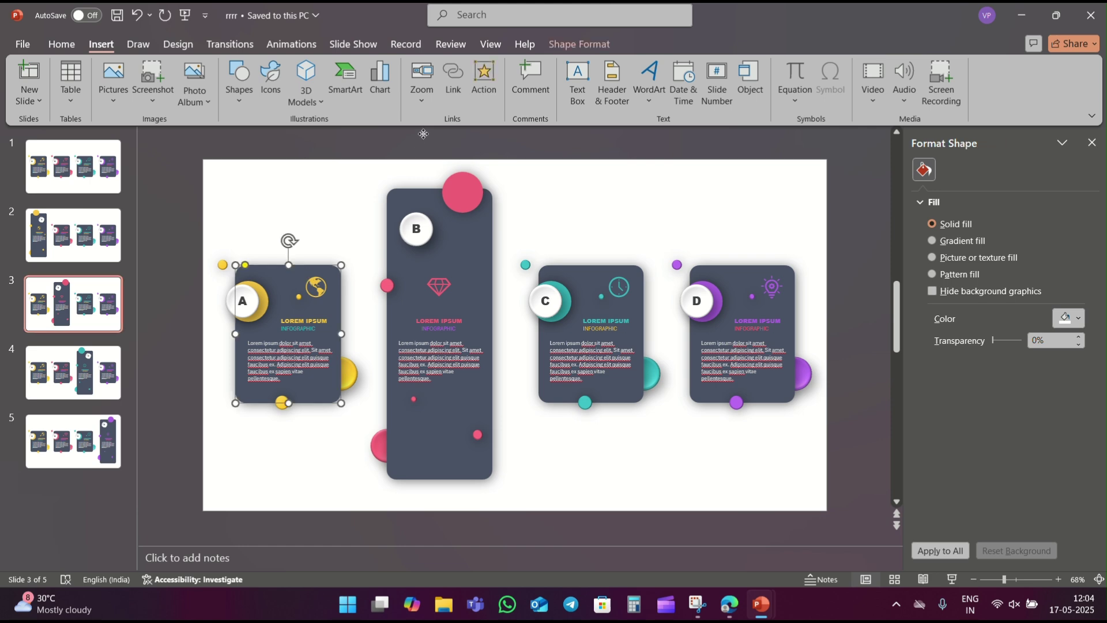
left_click(484, 81)
left_click(497, 180)
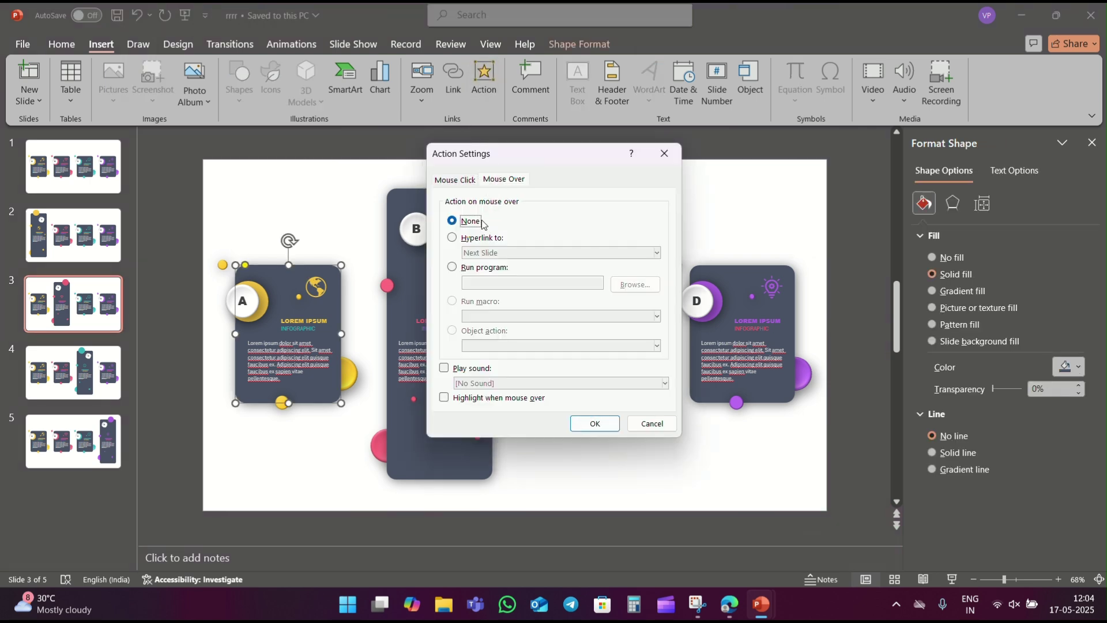
left_click(483, 238)
left_click(483, 253)
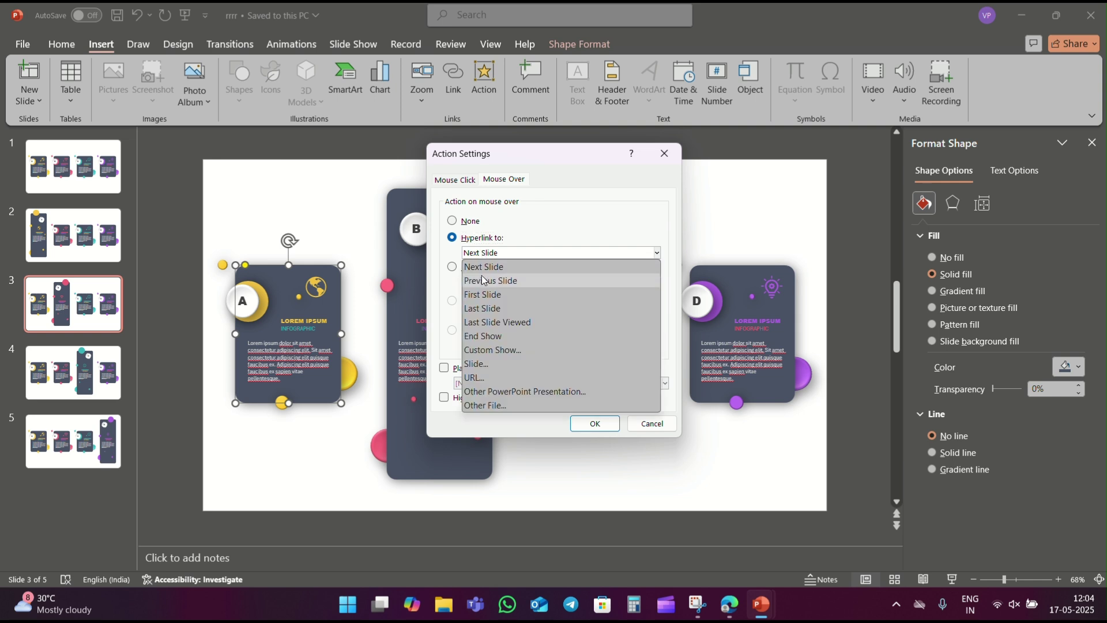
left_click(484, 366)
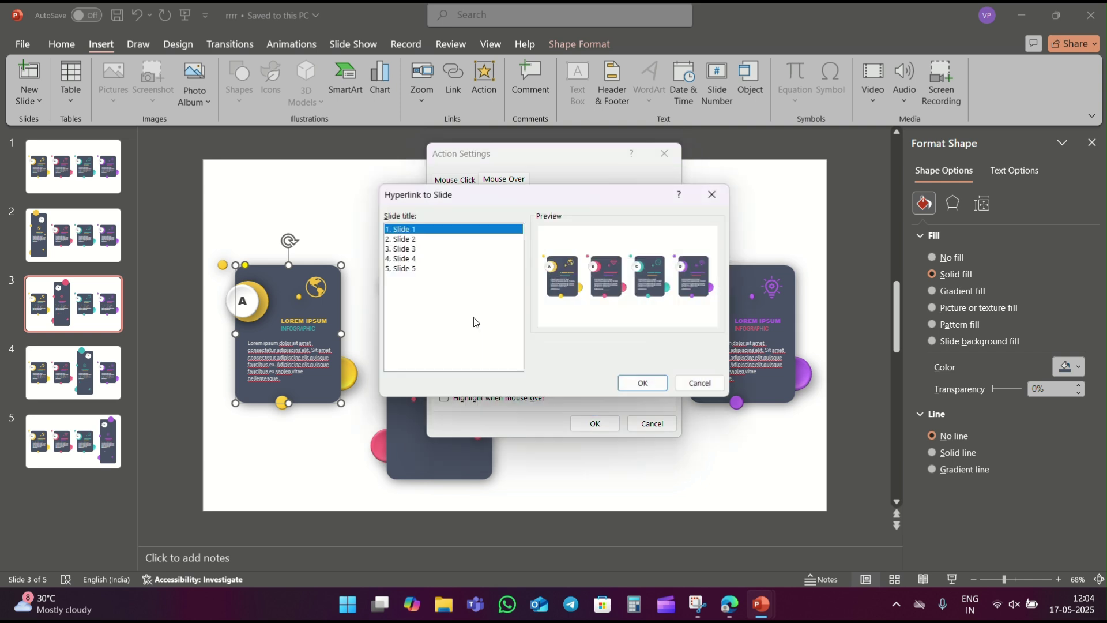
left_click(412, 240)
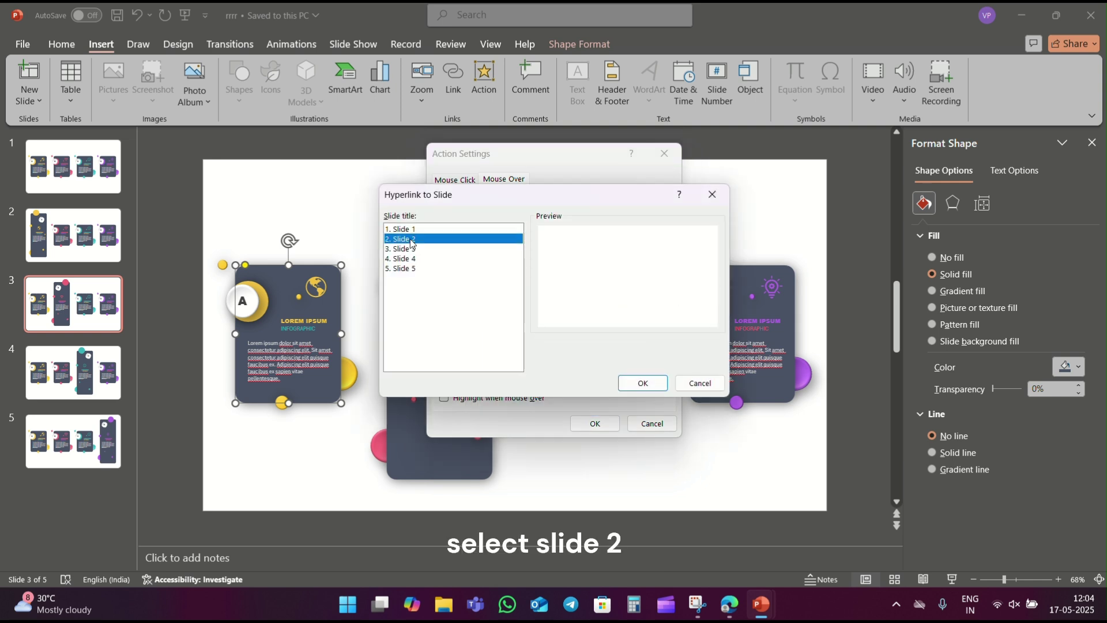
left_click(643, 383)
left_click(595, 423)
- Give card C on slide 3 a mouse-over hyperlink to Slide 4
left_click(575, 280)
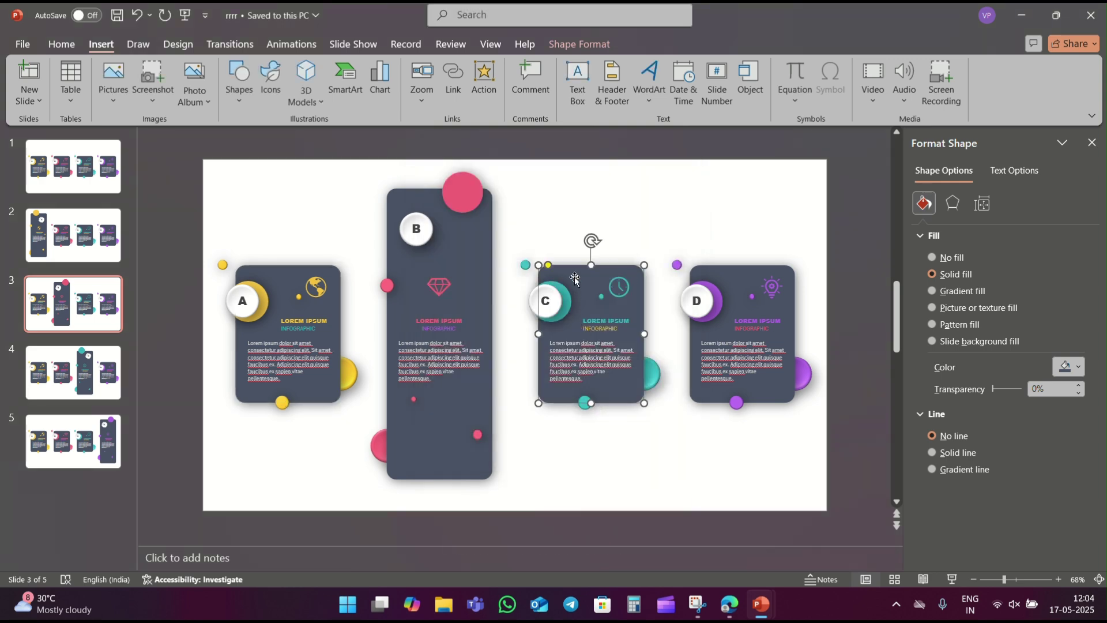
left_click(497, 88)
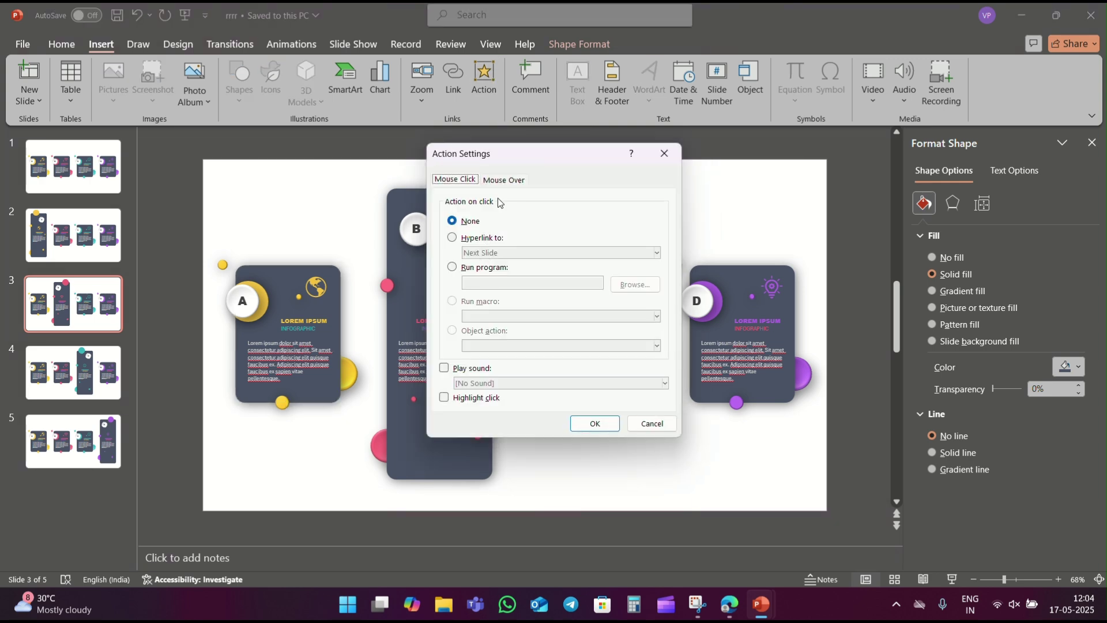
left_click(503, 180)
left_click(472, 239)
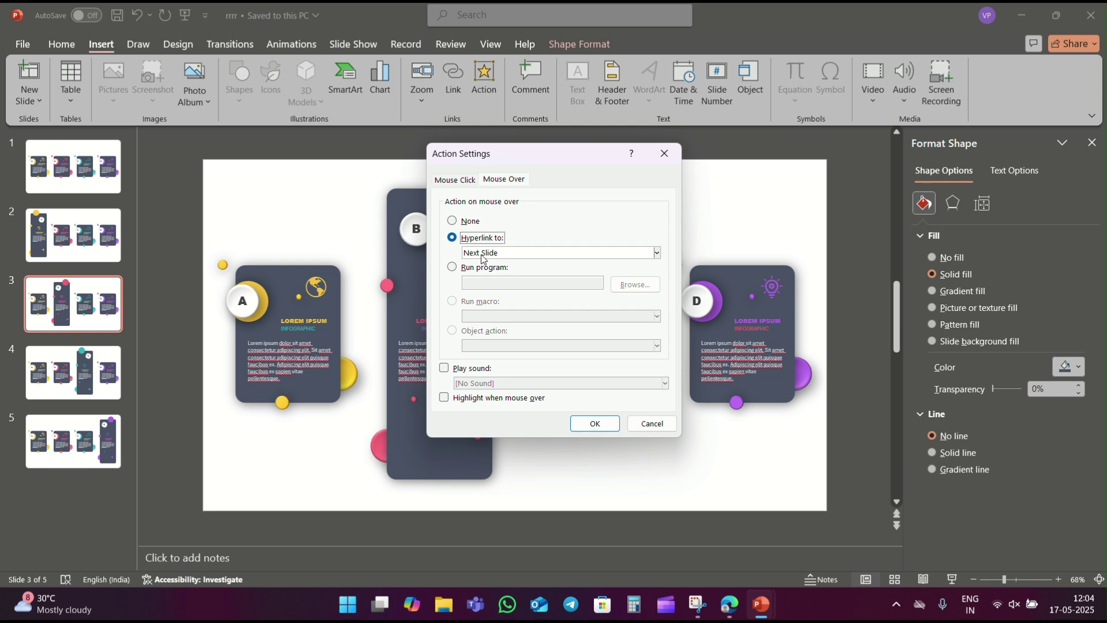
left_click(477, 254)
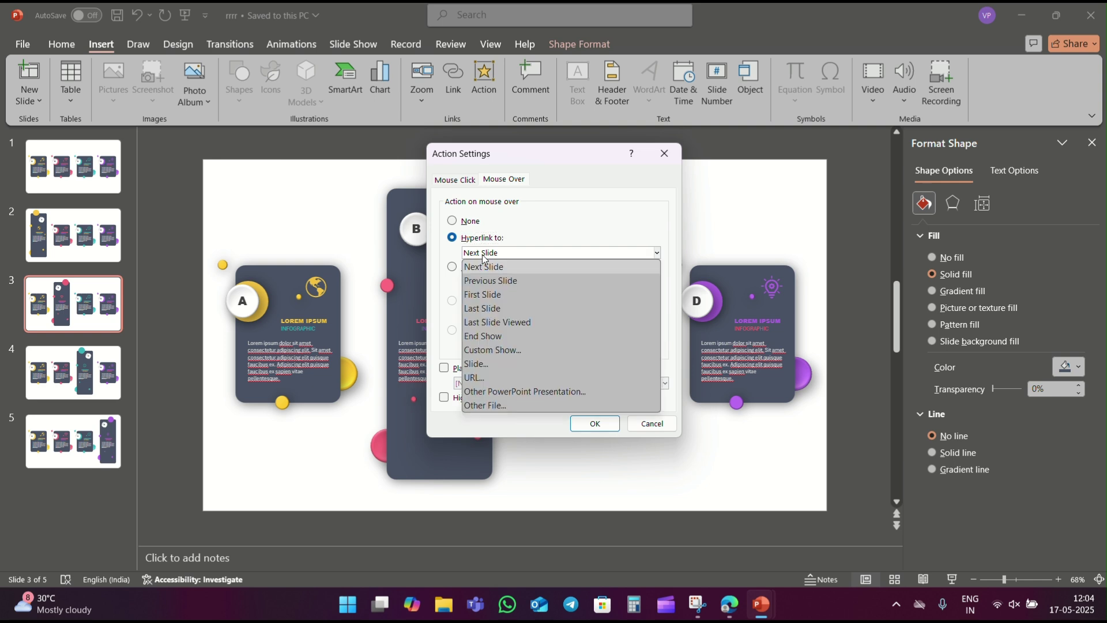
left_click(493, 362)
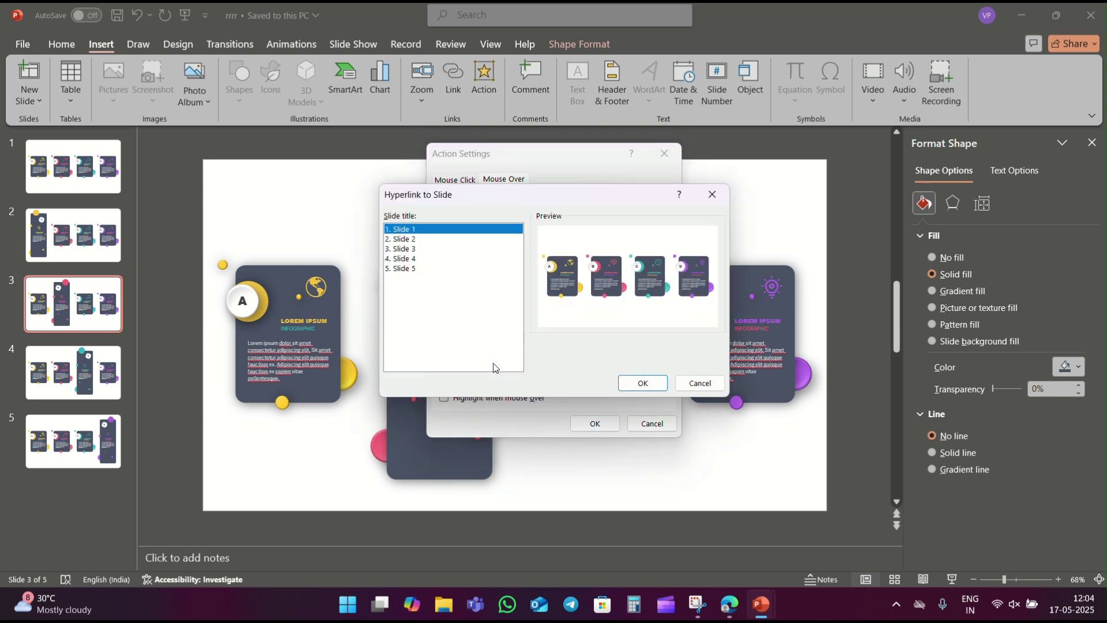
left_click(398, 259)
left_click(642, 383)
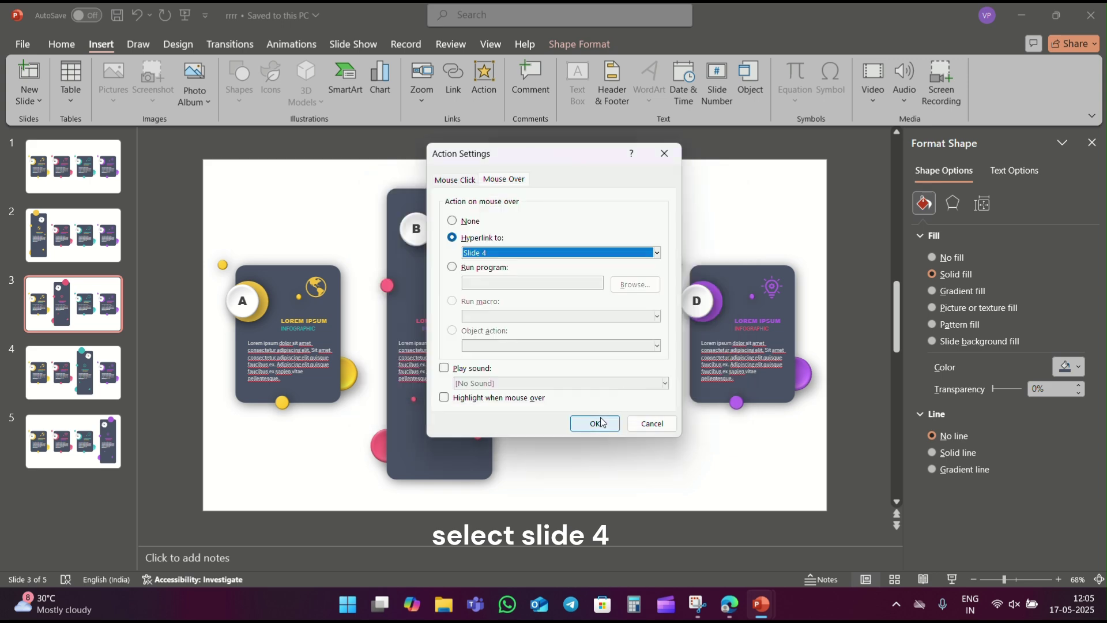
left_click(595, 424)
- Give card D on slide 3 a mouse-over hyperlink to Slide 5, then go to slide 4
left_click(731, 278)
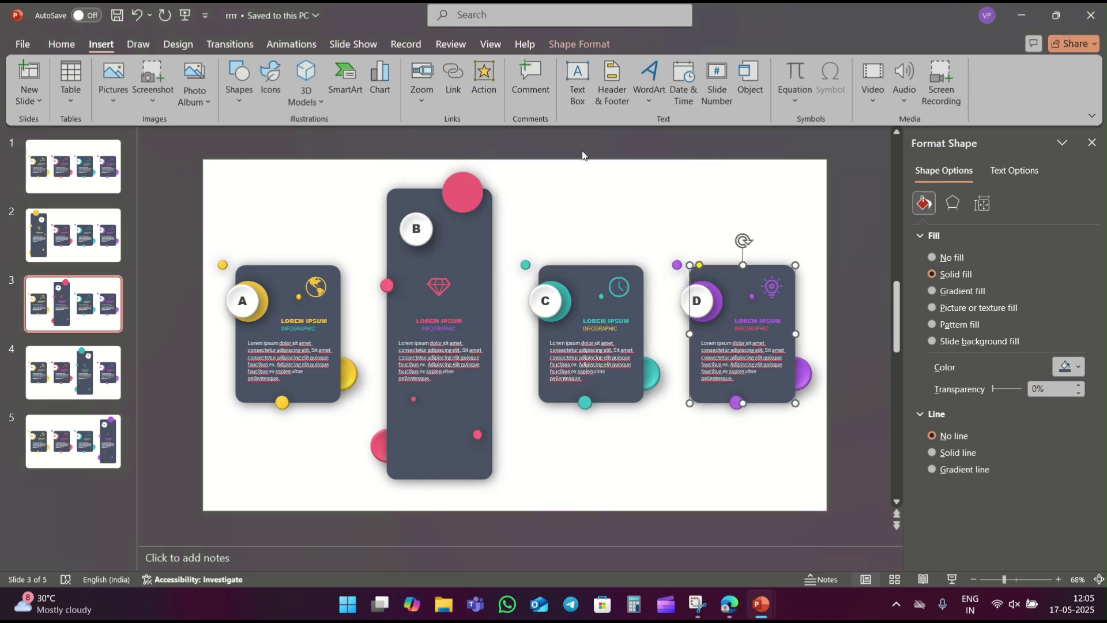
left_click(485, 81)
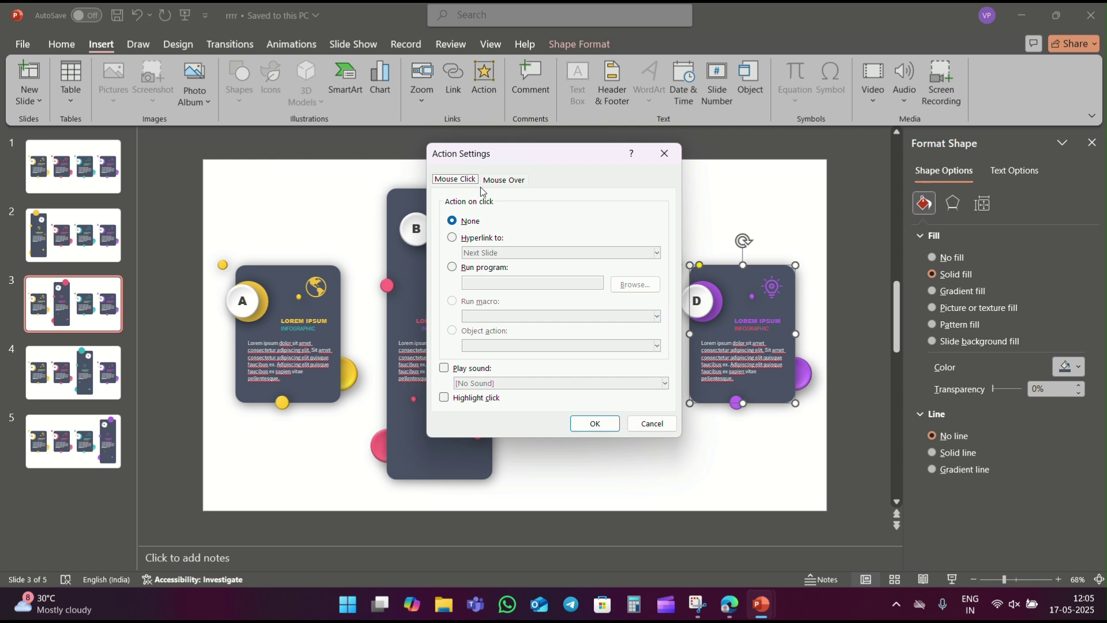
left_click(491, 179)
left_click(479, 237)
left_click(485, 253)
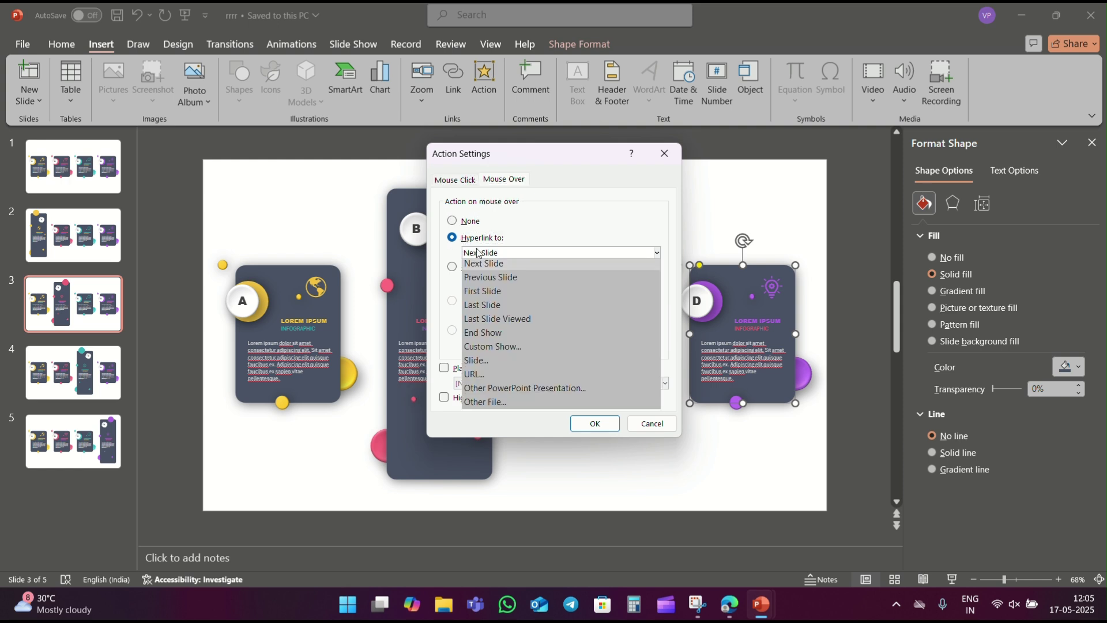
left_click(484, 364)
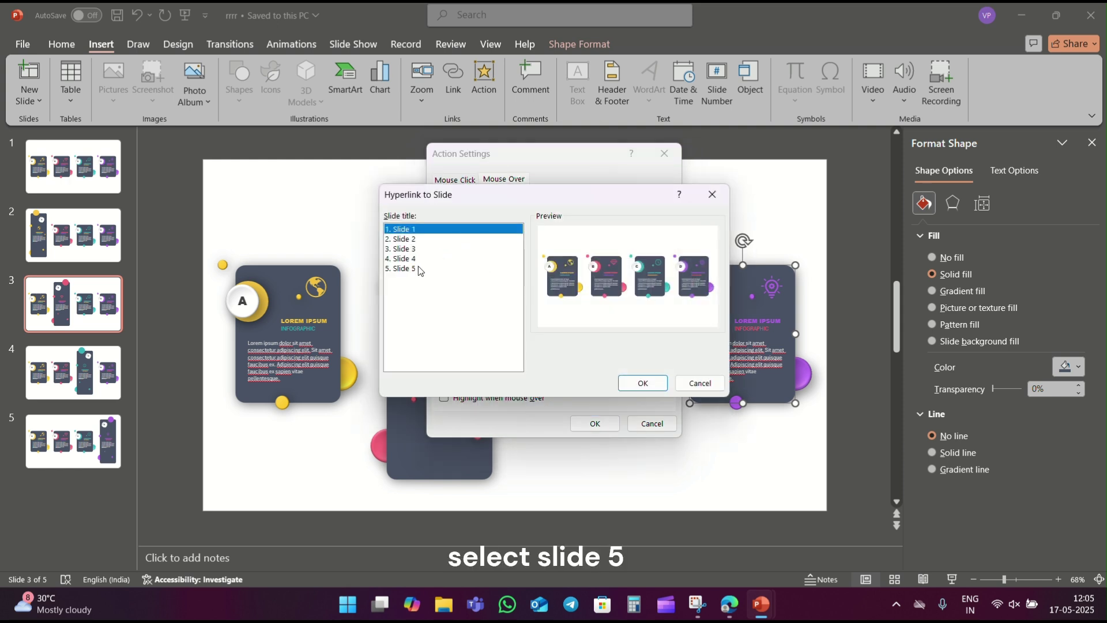
left_click(404, 269)
left_click(644, 384)
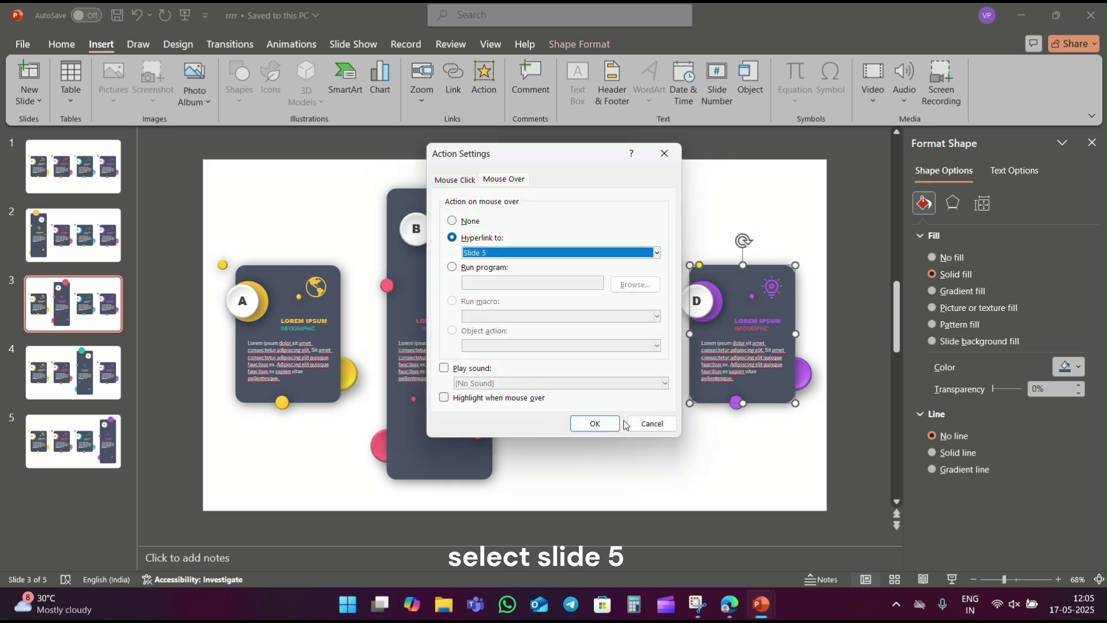
left_click(595, 423)
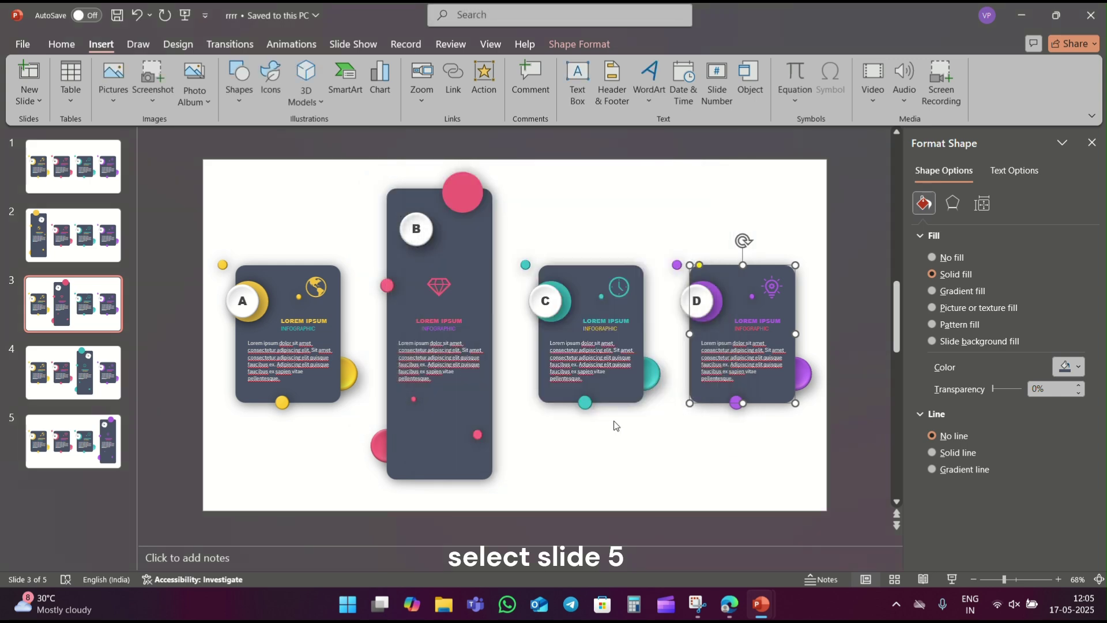
left_click(73, 373)
- On slide 4, give card A a mouse-over hyperlink to Slide 2
left_click(298, 278)
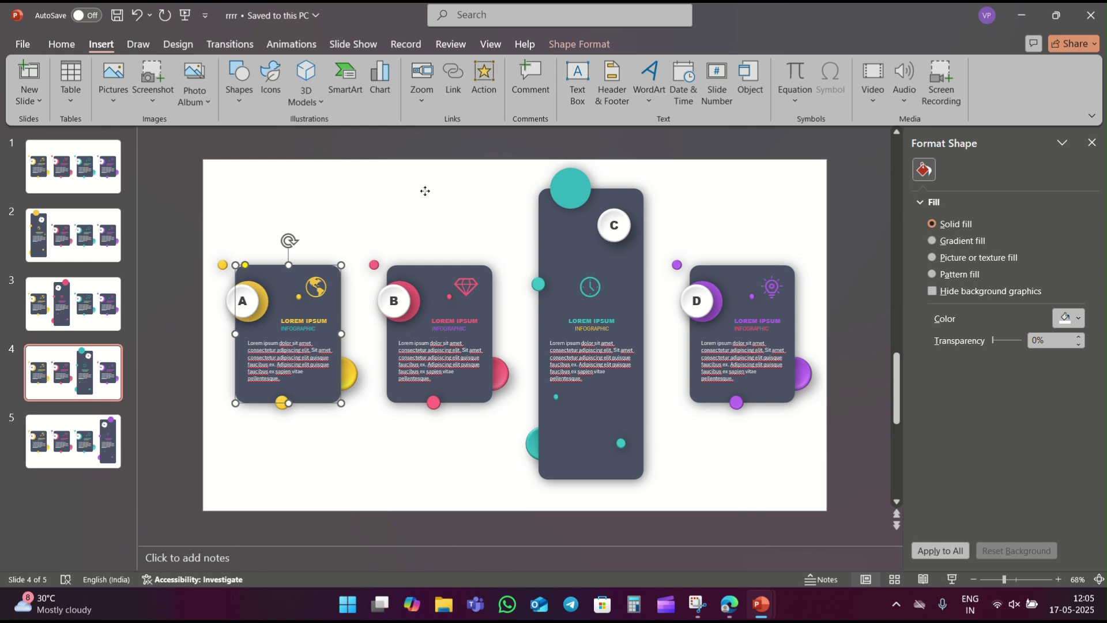
left_click(485, 81)
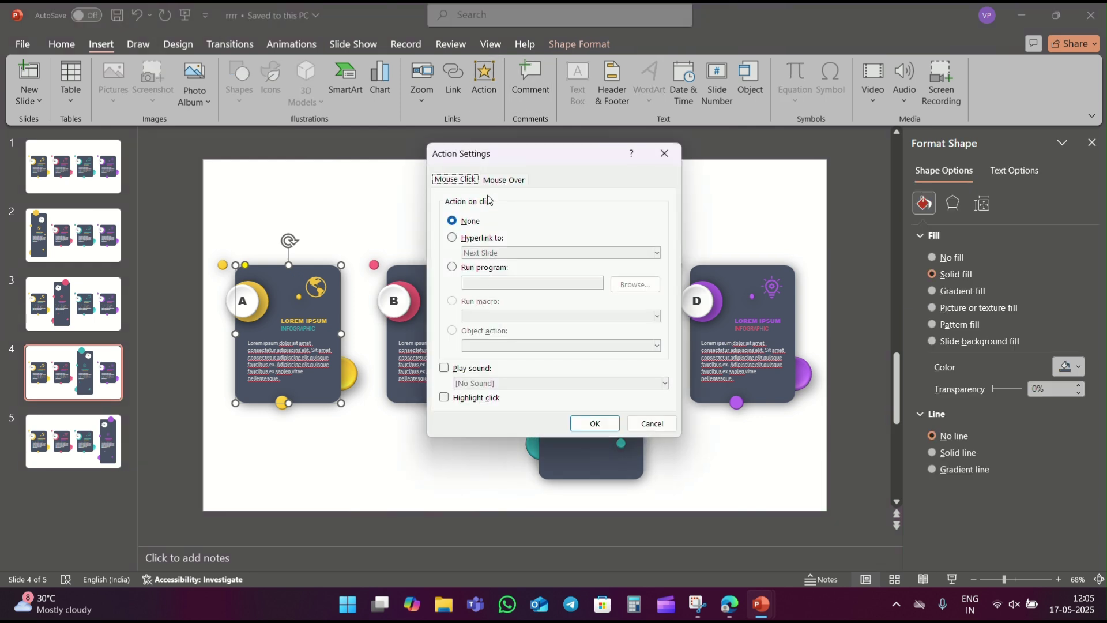
left_click(504, 179)
left_click(470, 238)
left_click(477, 254)
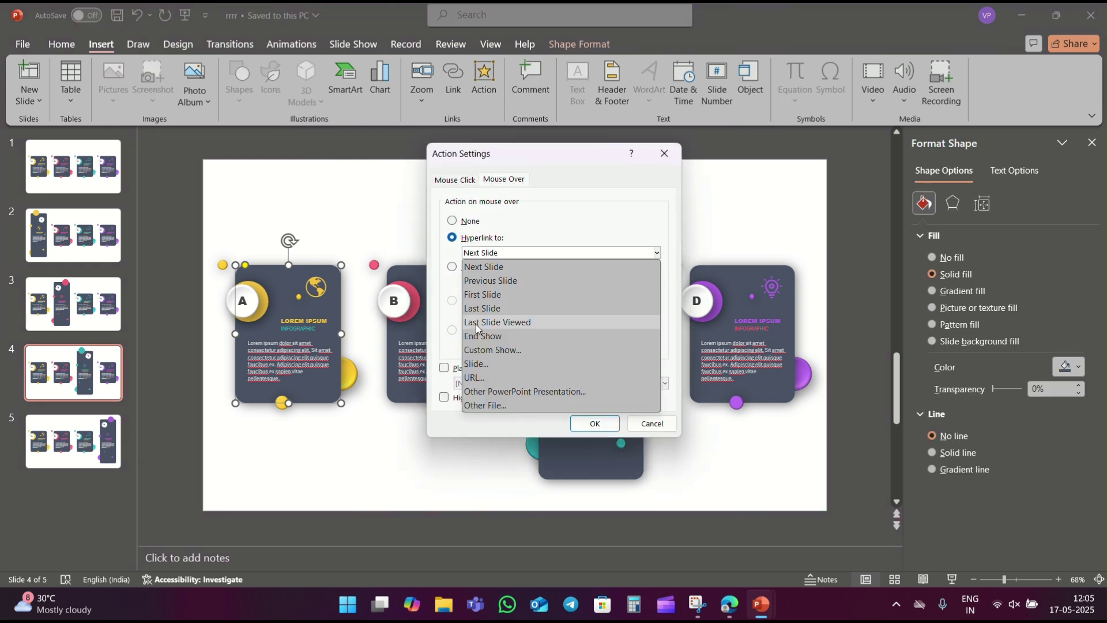
left_click(476, 364)
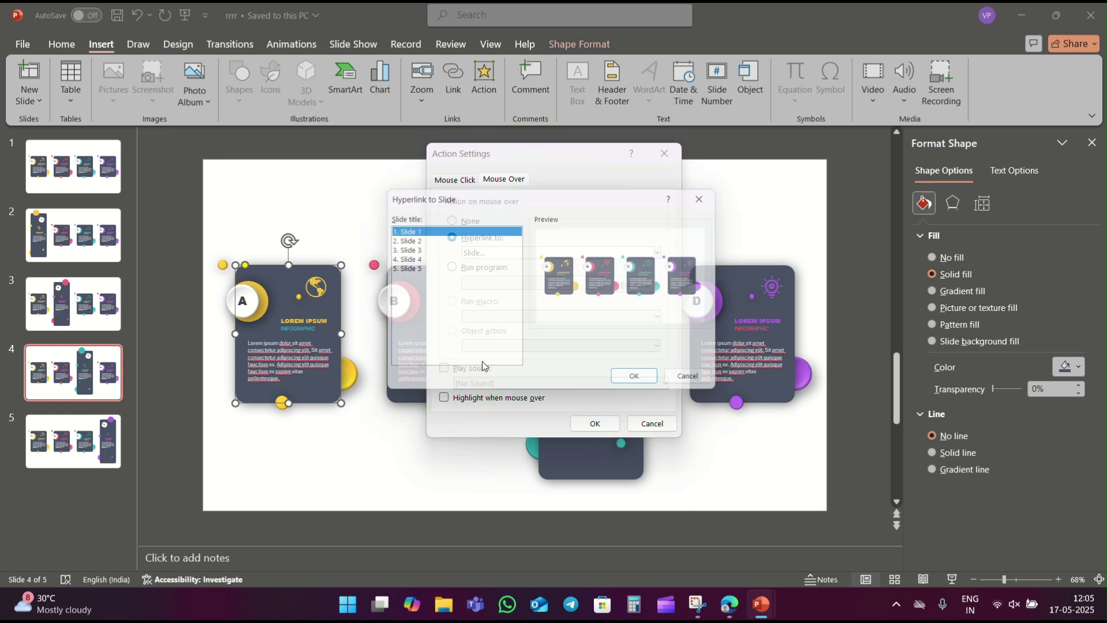
left_click(415, 239)
left_click(634, 382)
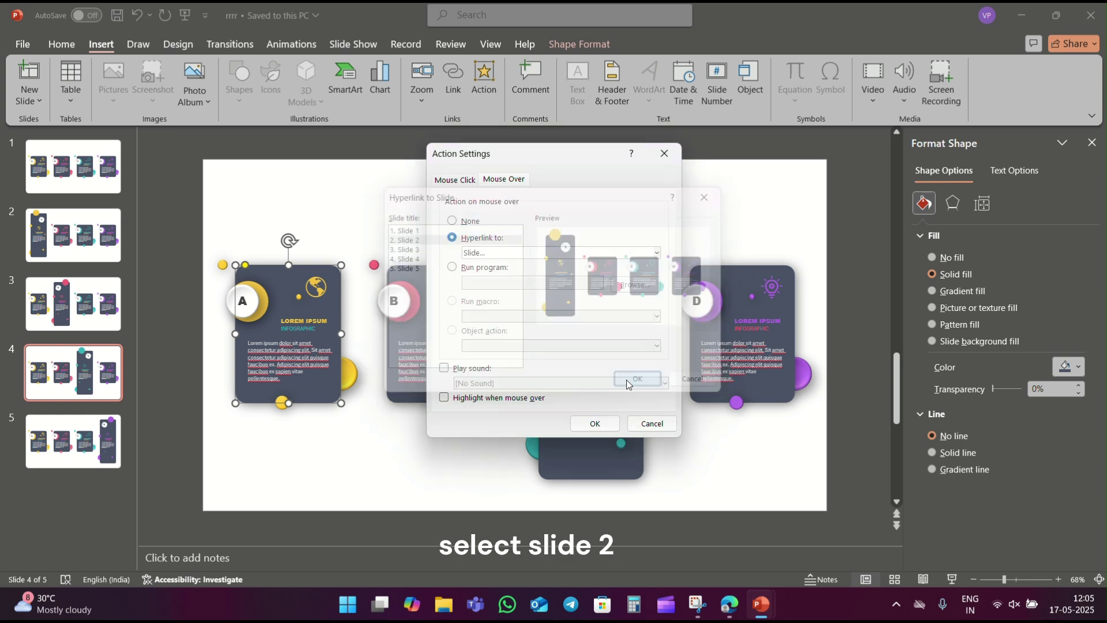
left_click(595, 423)
- Give card B on slide 4 a mouse-over hyperlink to Slide 3
left_click(435, 287)
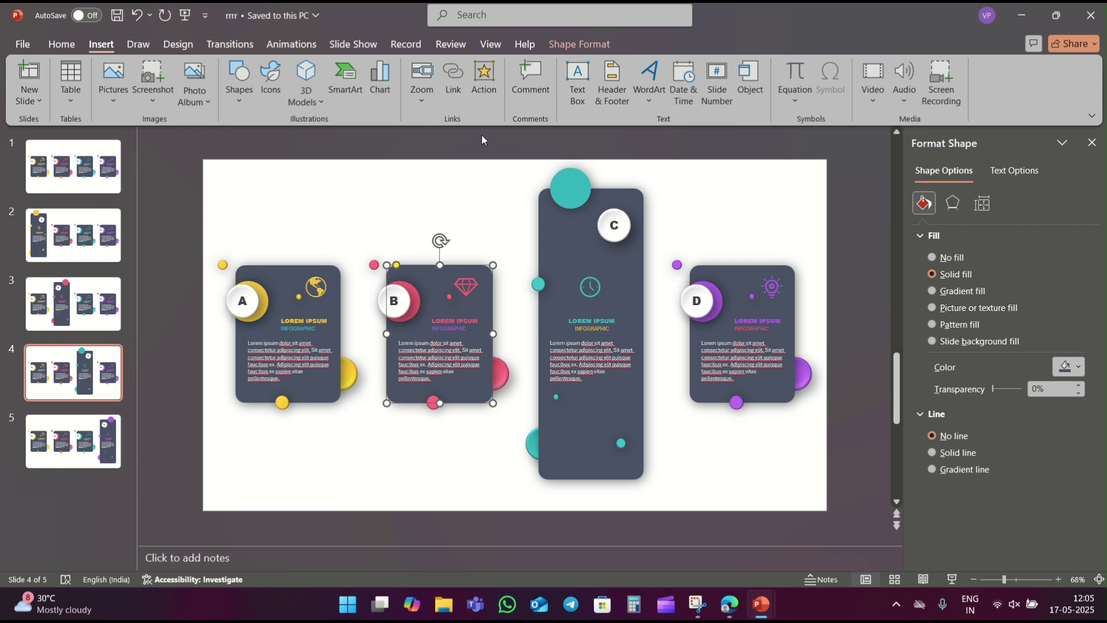
left_click(484, 81)
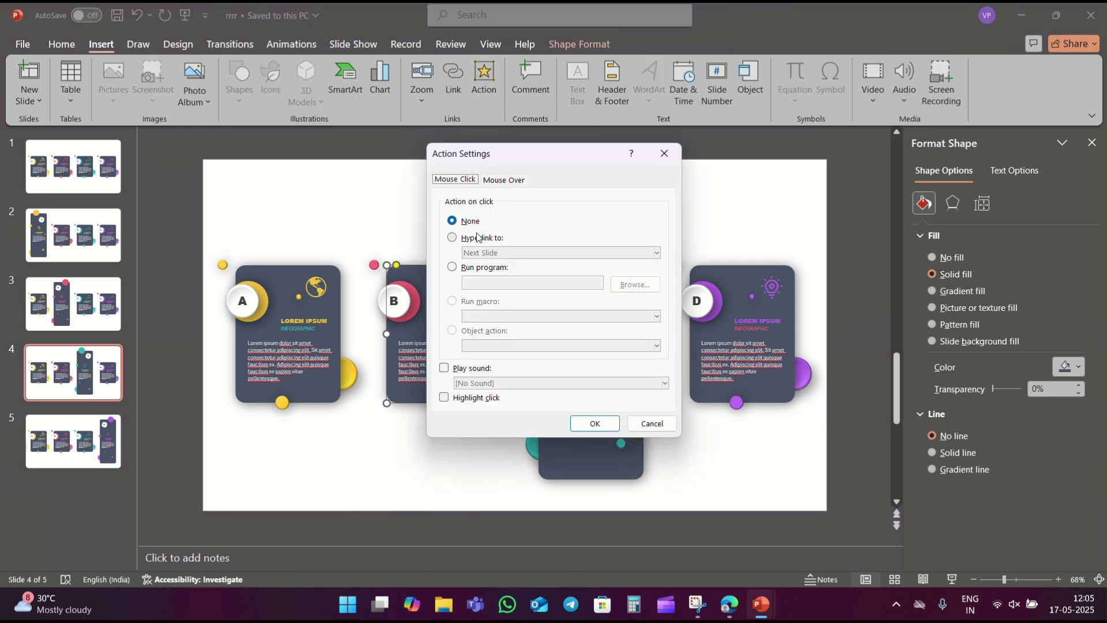
left_click(502, 179)
left_click(479, 238)
left_click(483, 252)
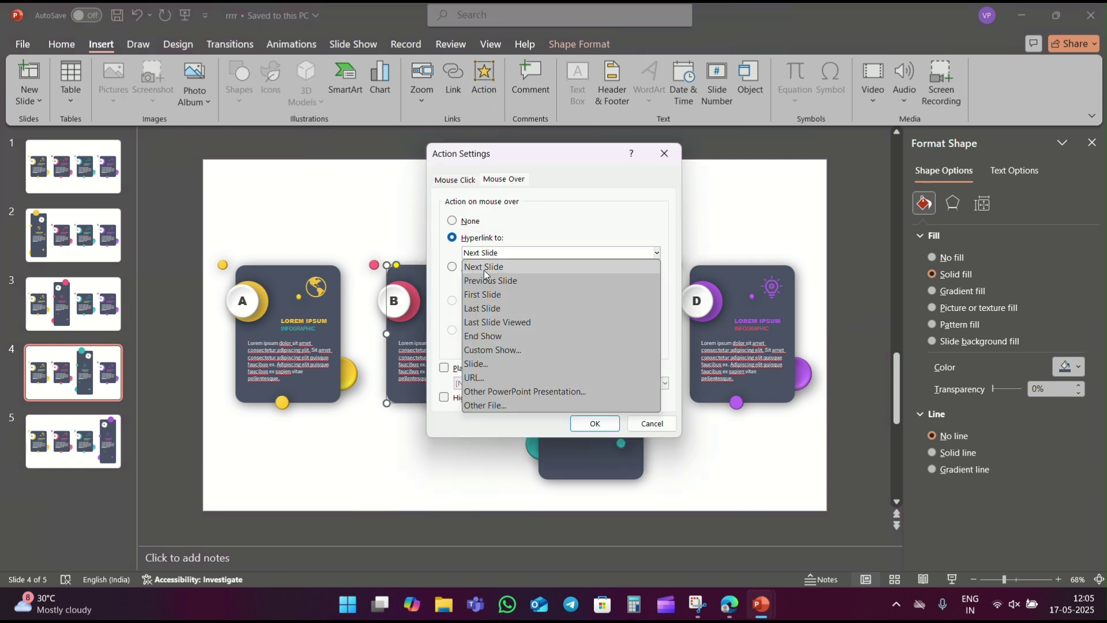
left_click(490, 364)
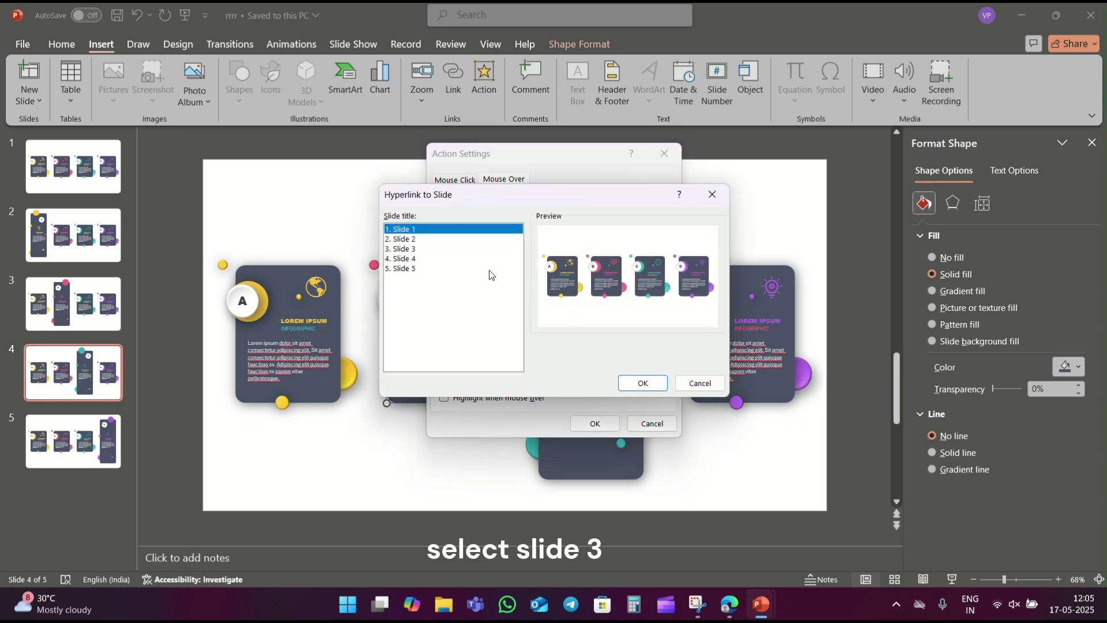
left_click(413, 249)
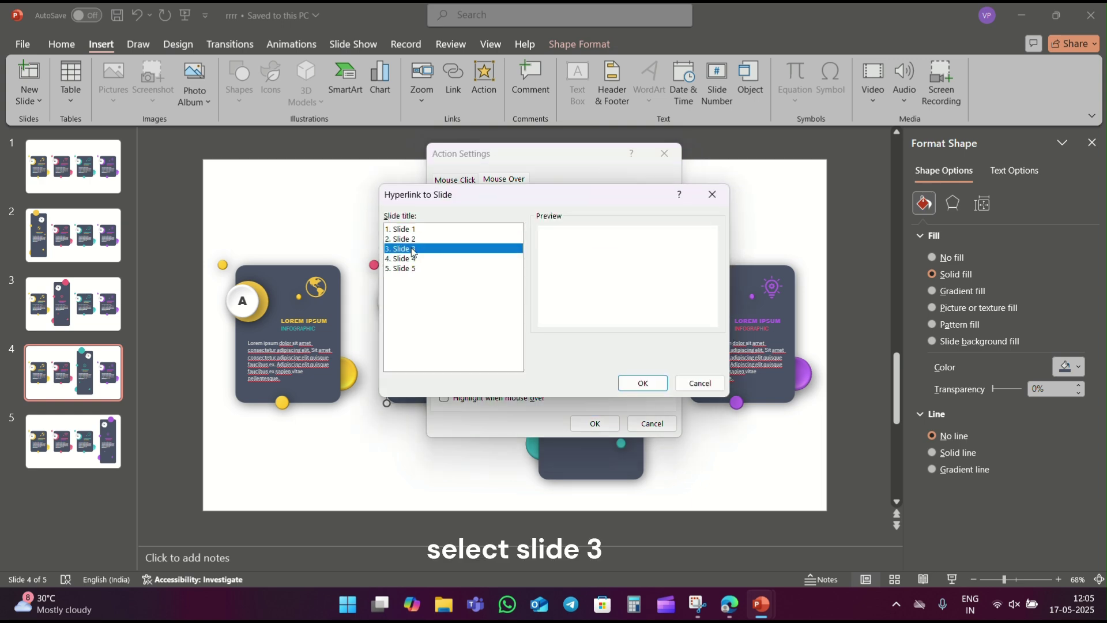
left_click(640, 383)
left_click(587, 421)
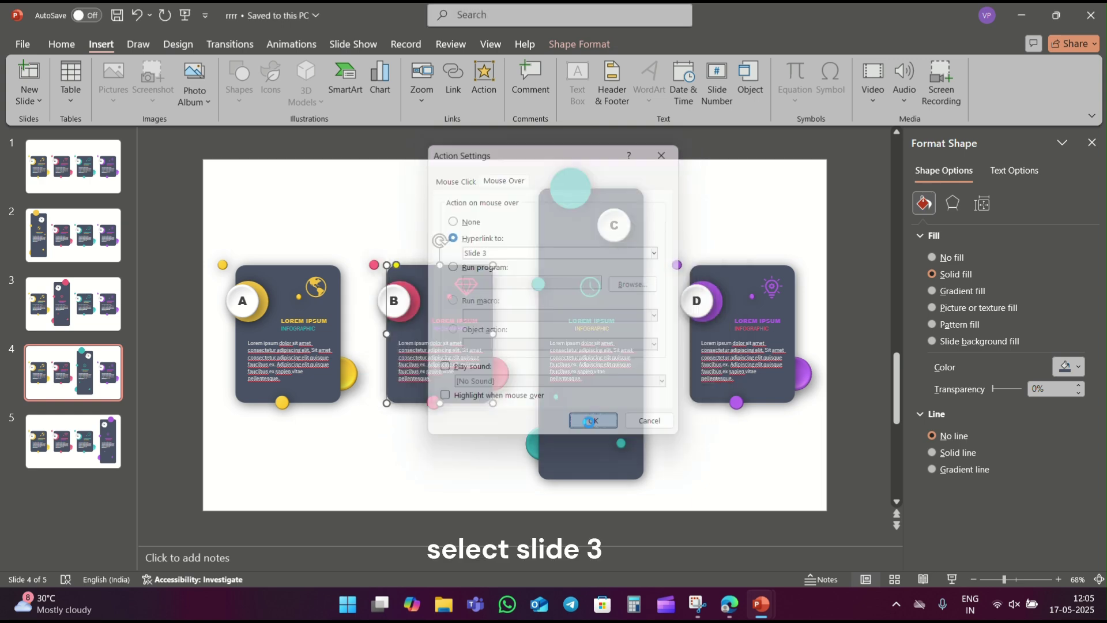
- Give card D on slide 4 a mouse-over hyperlink to Slide 5, then go to slide 5
left_click(741, 279)
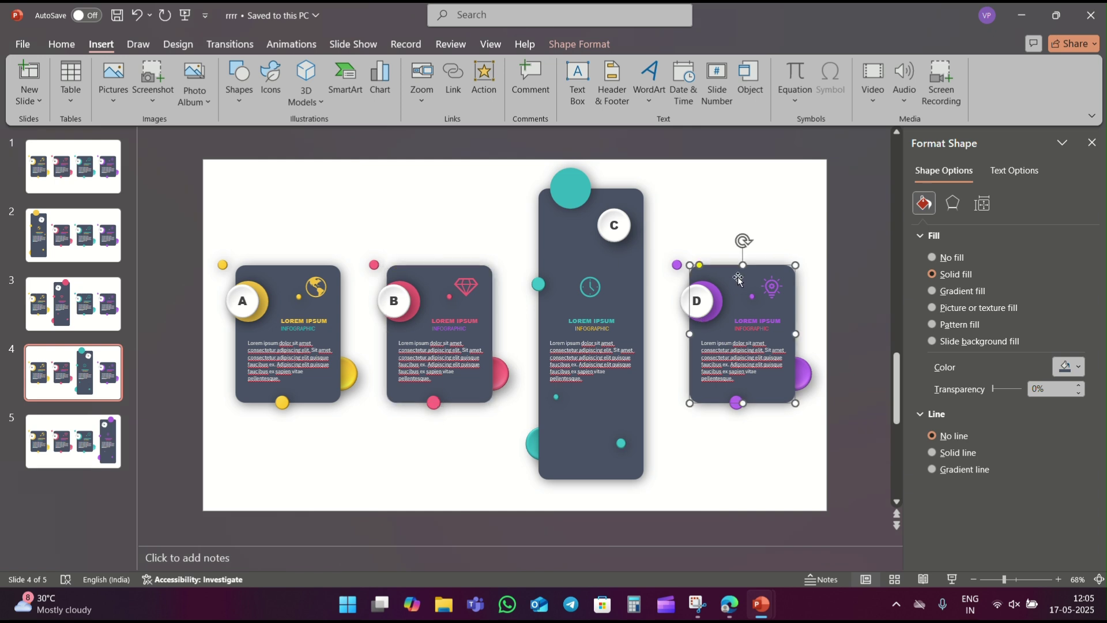
left_click(484, 81)
left_click(502, 180)
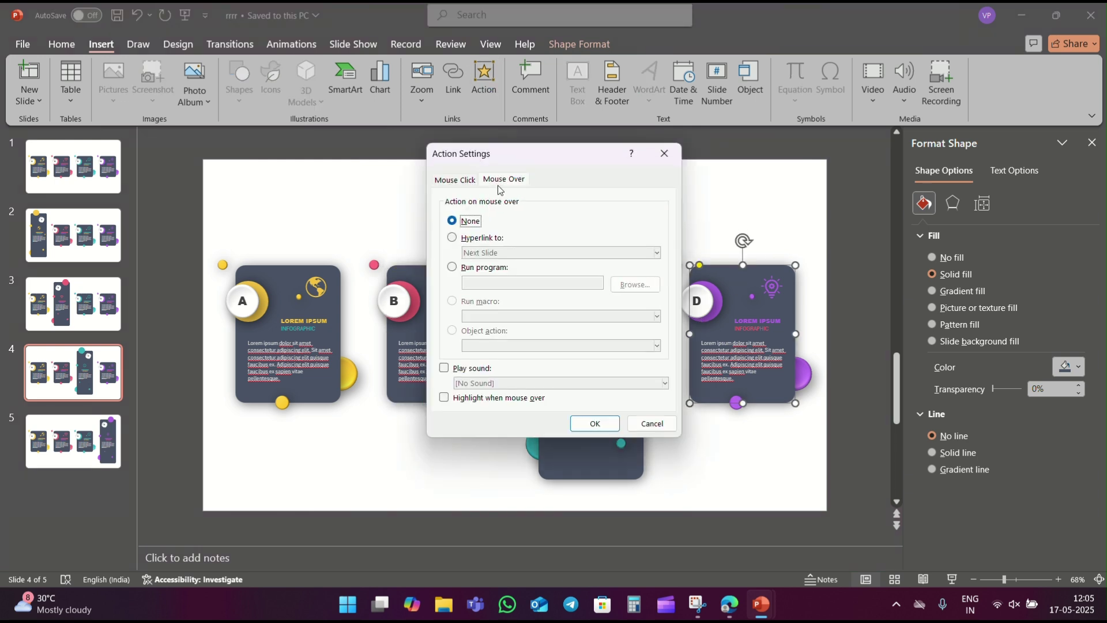
left_click(478, 242)
left_click(482, 254)
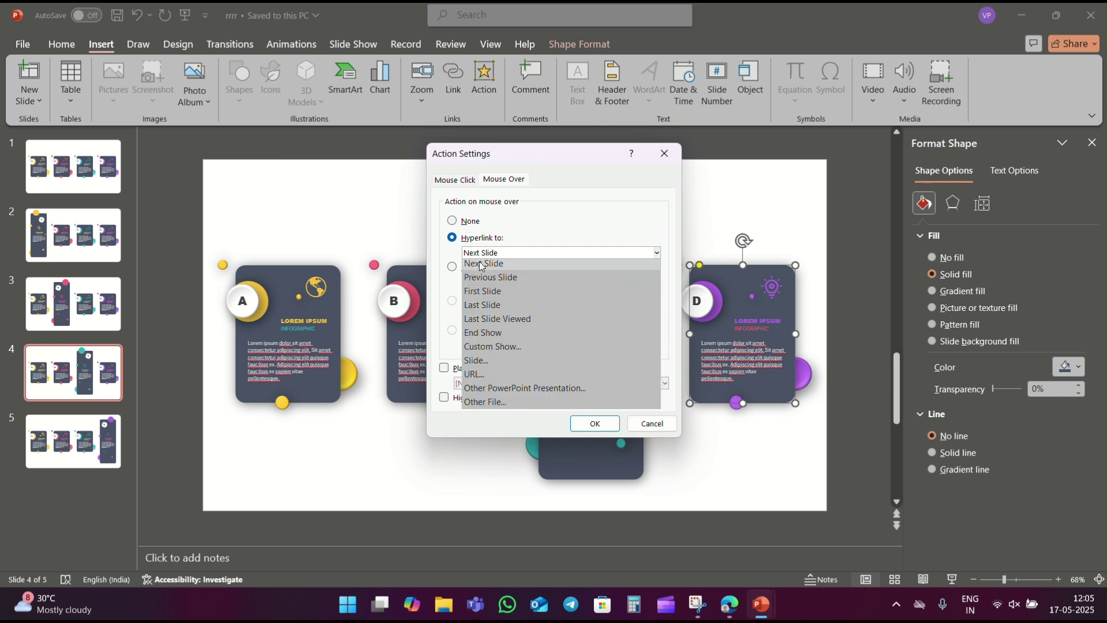
left_click(477, 369)
left_click(415, 268)
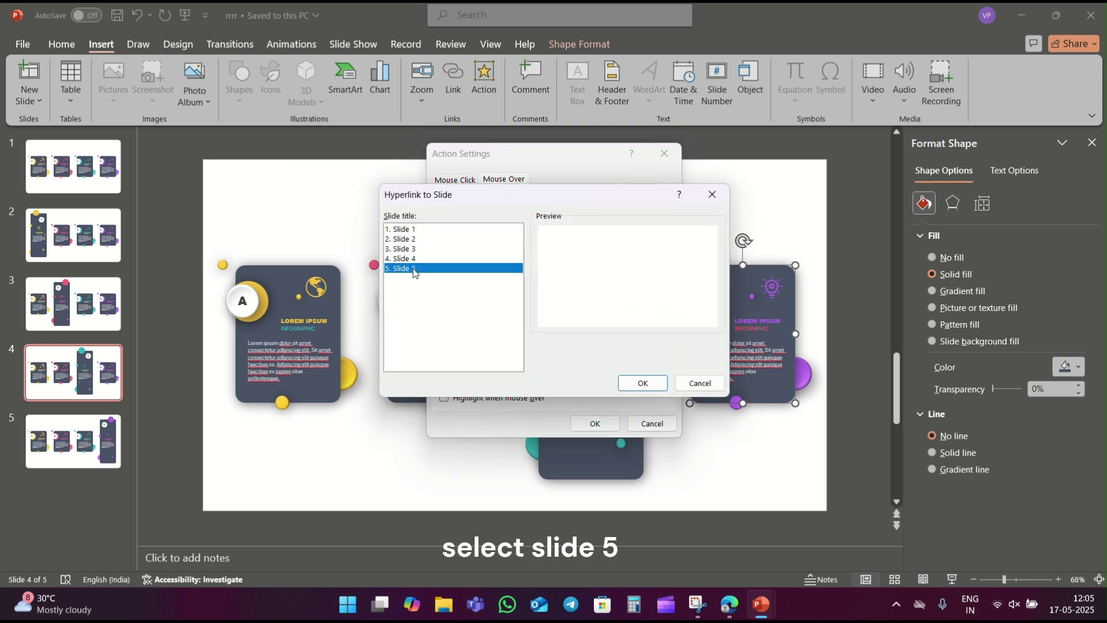
left_click(629, 382)
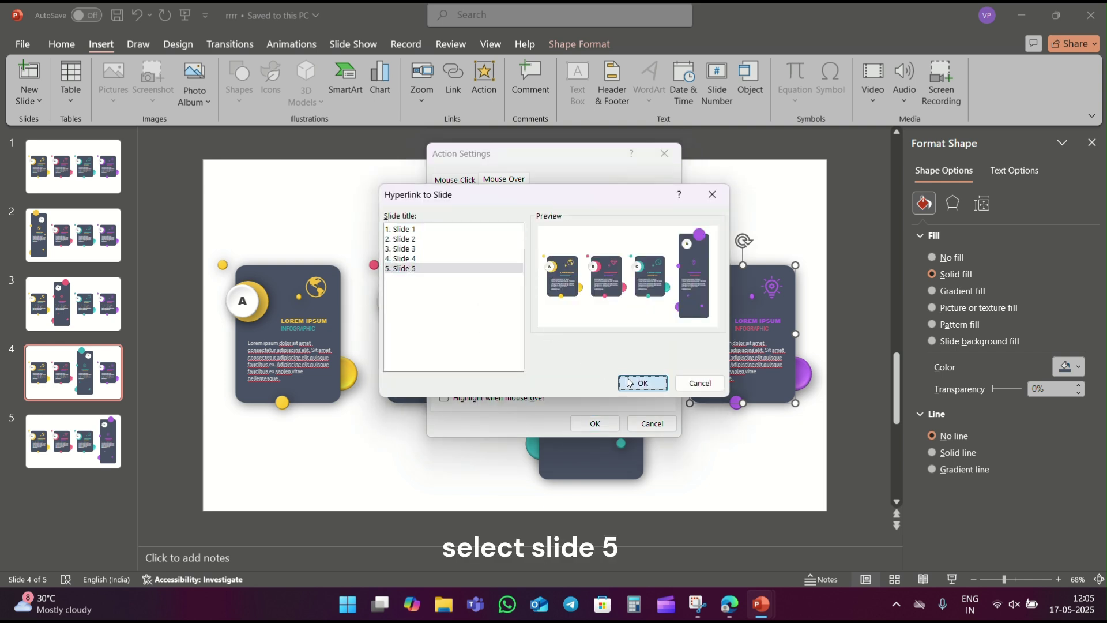
left_click(596, 423)
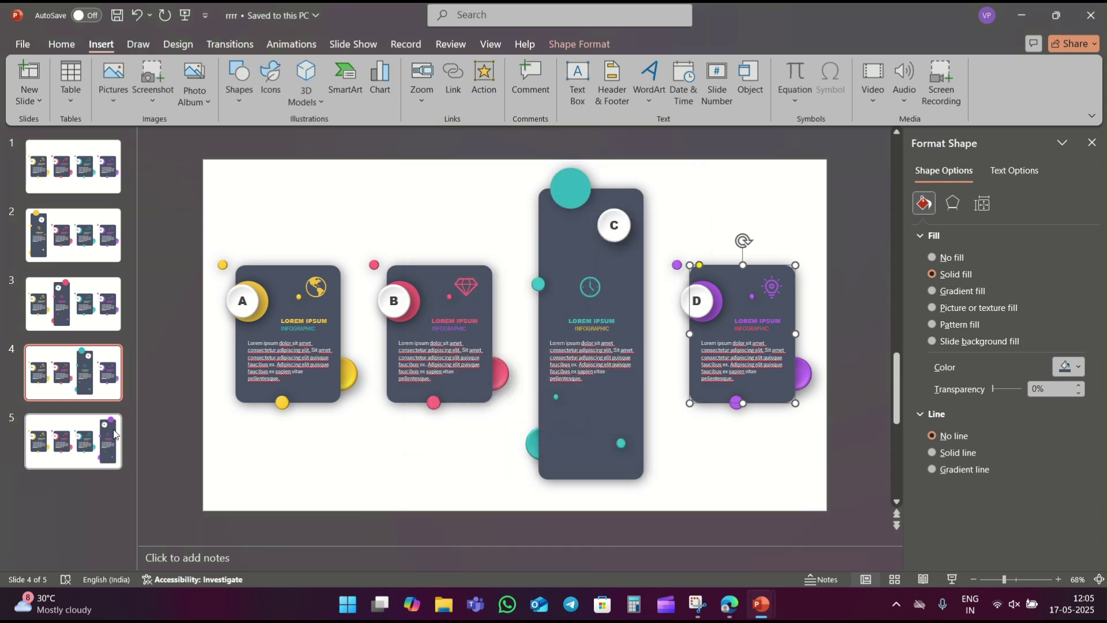
left_click(73, 441)
- On slide 5, make card A hyperlink to slide 2 on mouse-over
left_click(288, 312)
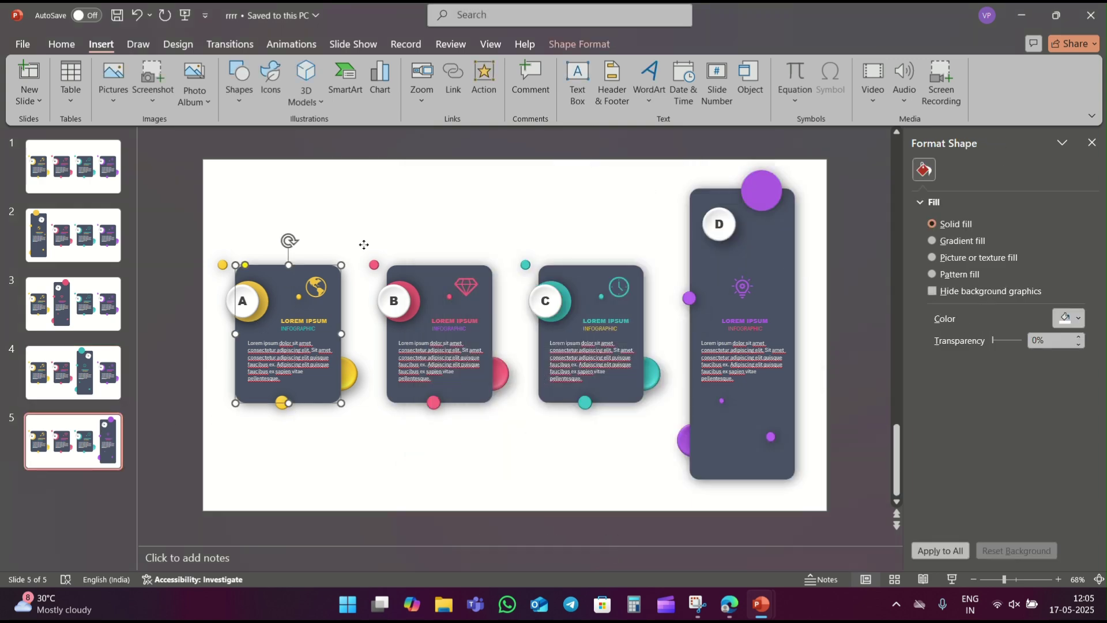
left_click(477, 92)
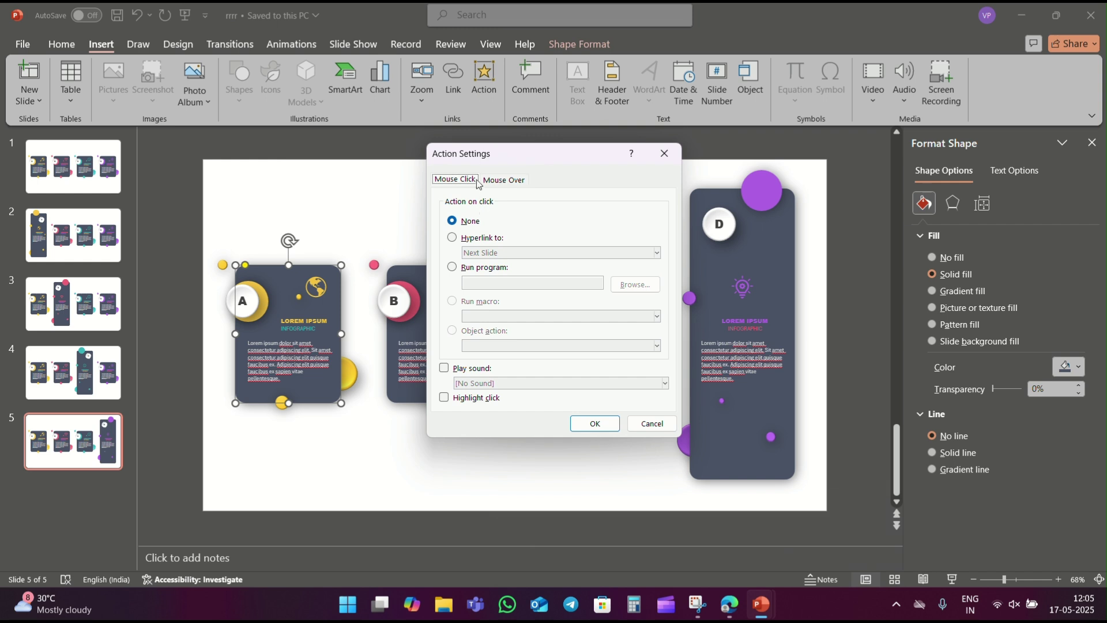
left_click(496, 182)
left_click(473, 239)
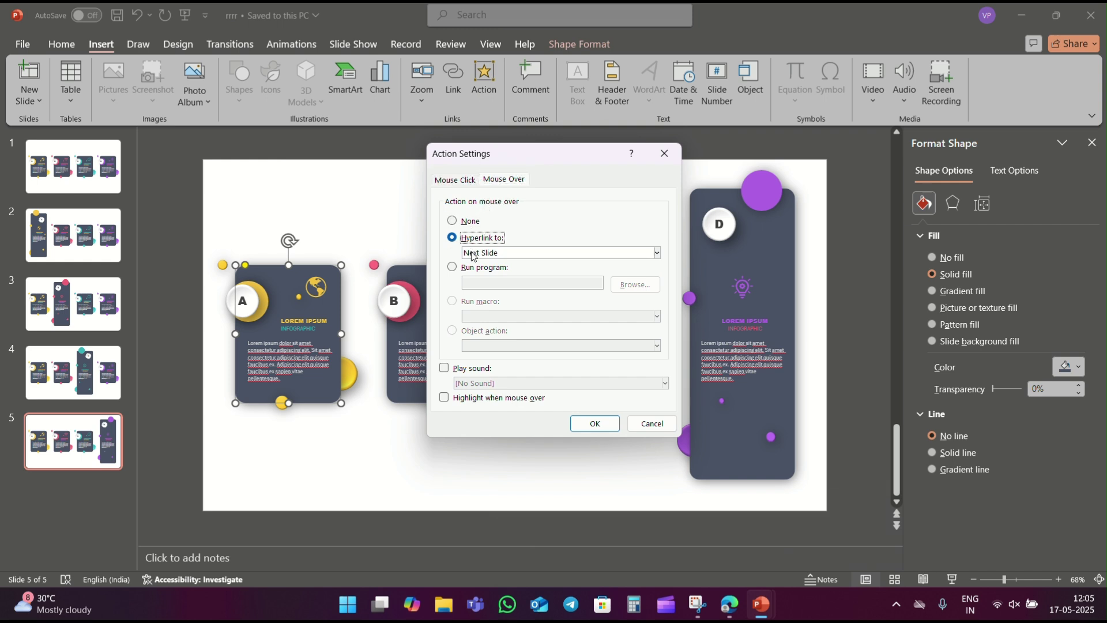
left_click(473, 254)
left_click(476, 363)
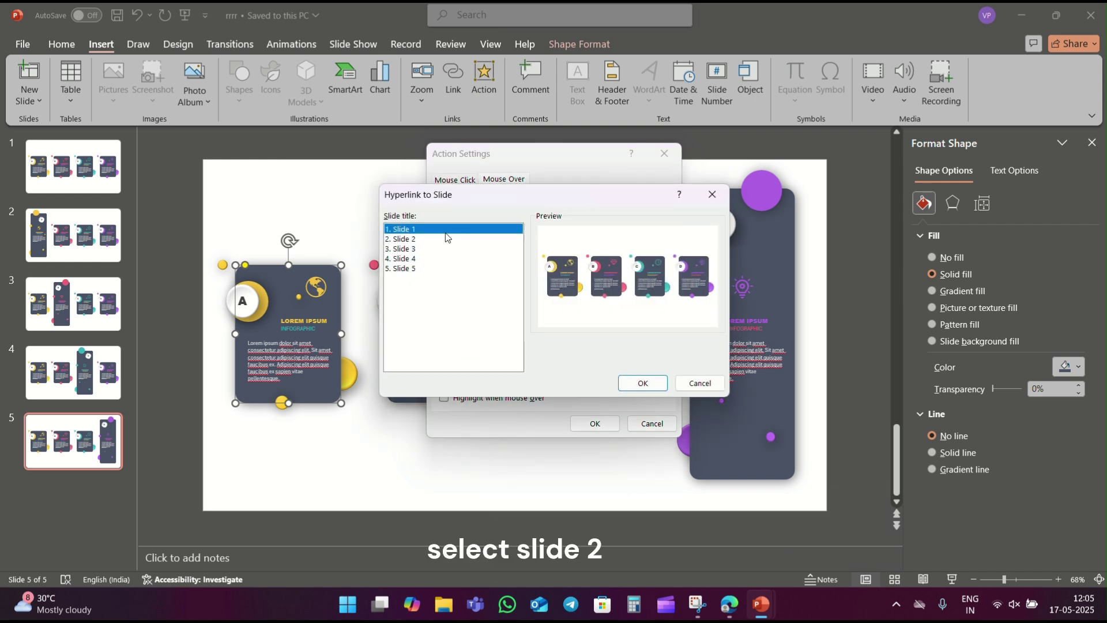
left_click(402, 239)
left_click(643, 383)
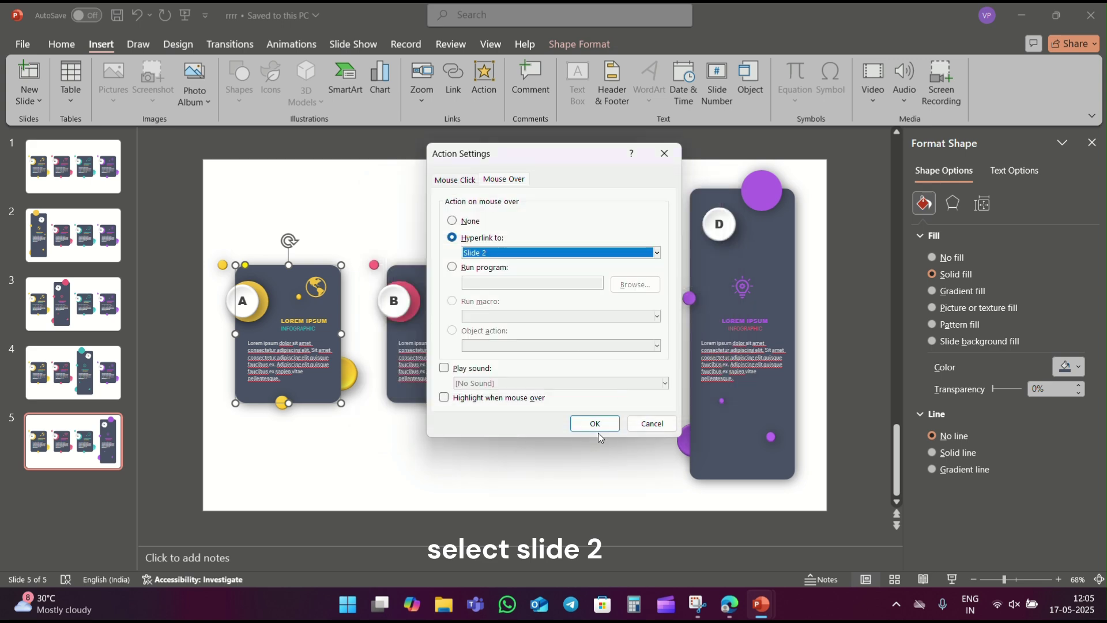
left_click(600, 428)
- Make card B hyperlink to slide 3 on mouse-over
left_click(445, 276)
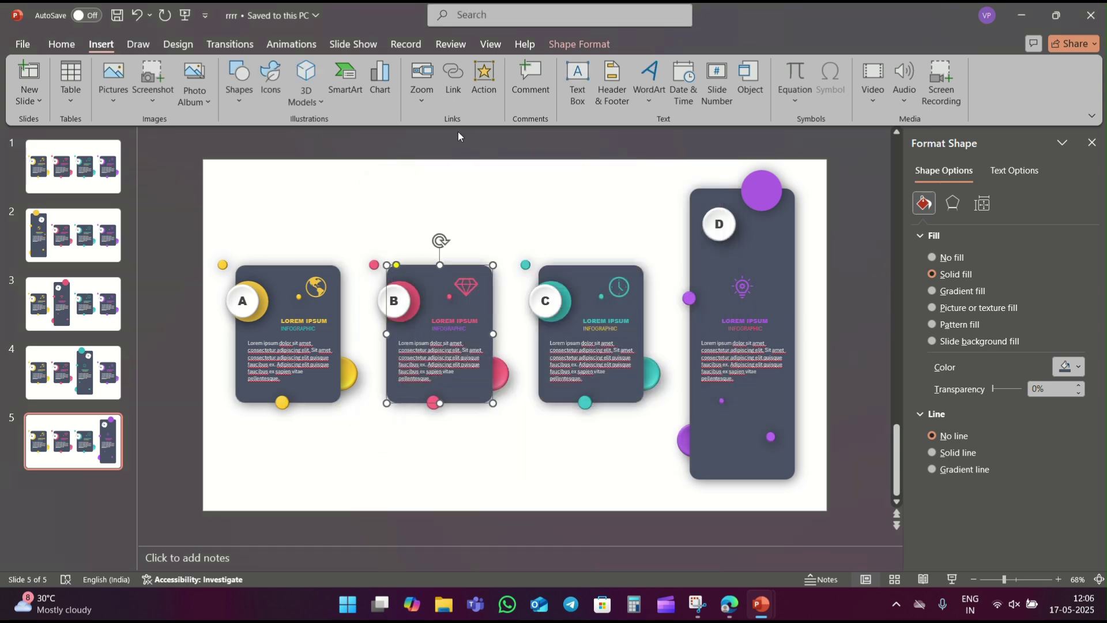
left_click(481, 84)
left_click(491, 180)
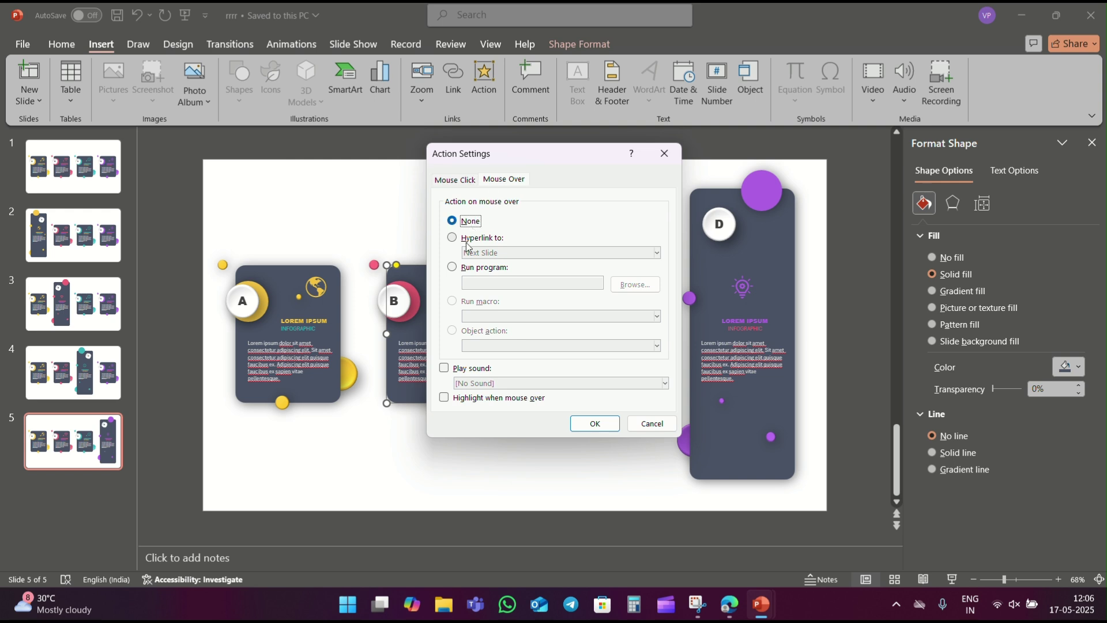
left_click(479, 237)
left_click(481, 254)
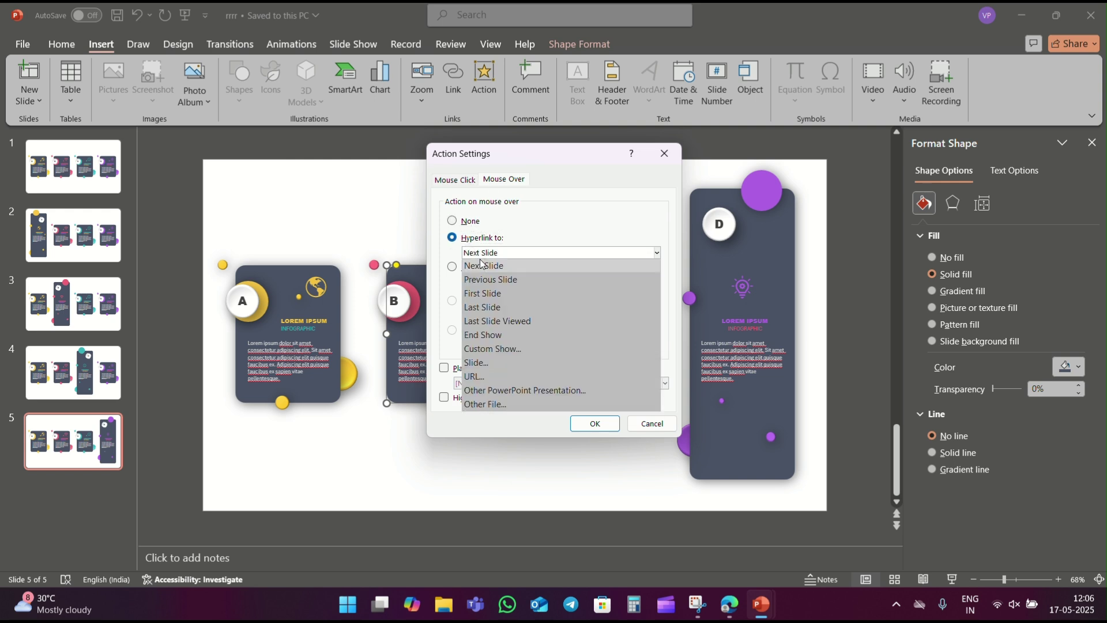
left_click(481, 363)
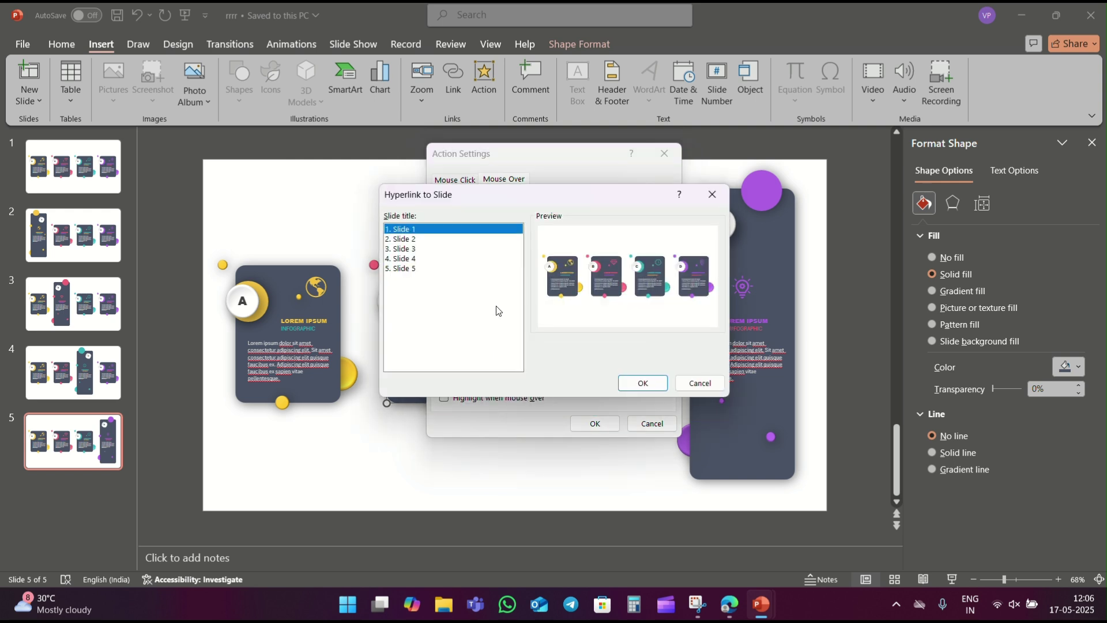
left_click(412, 248)
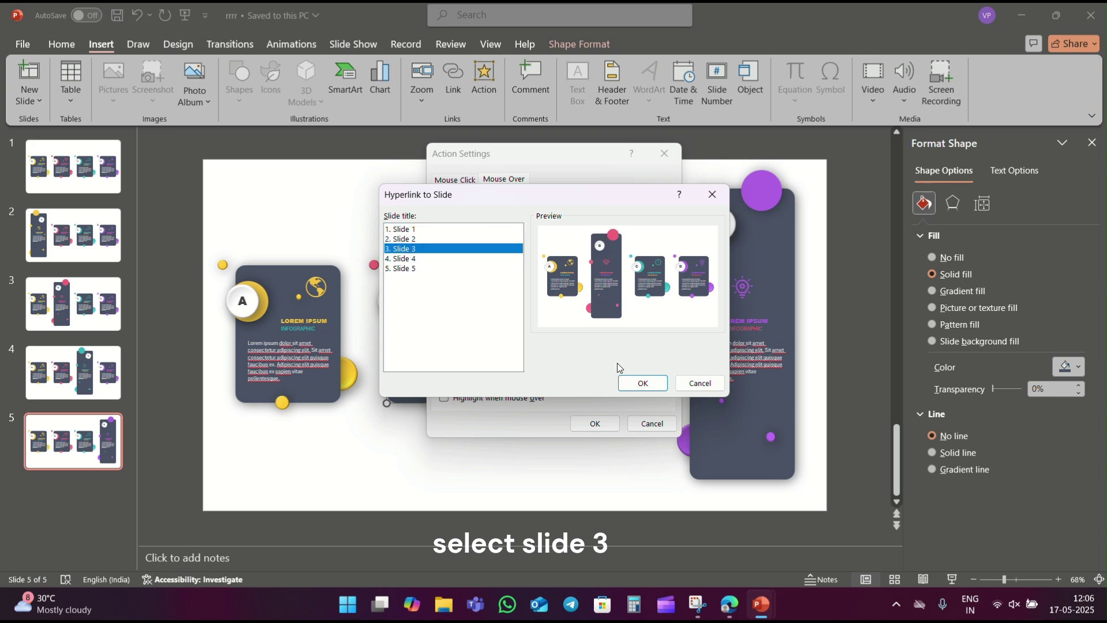
left_click(642, 383)
left_click(610, 417)
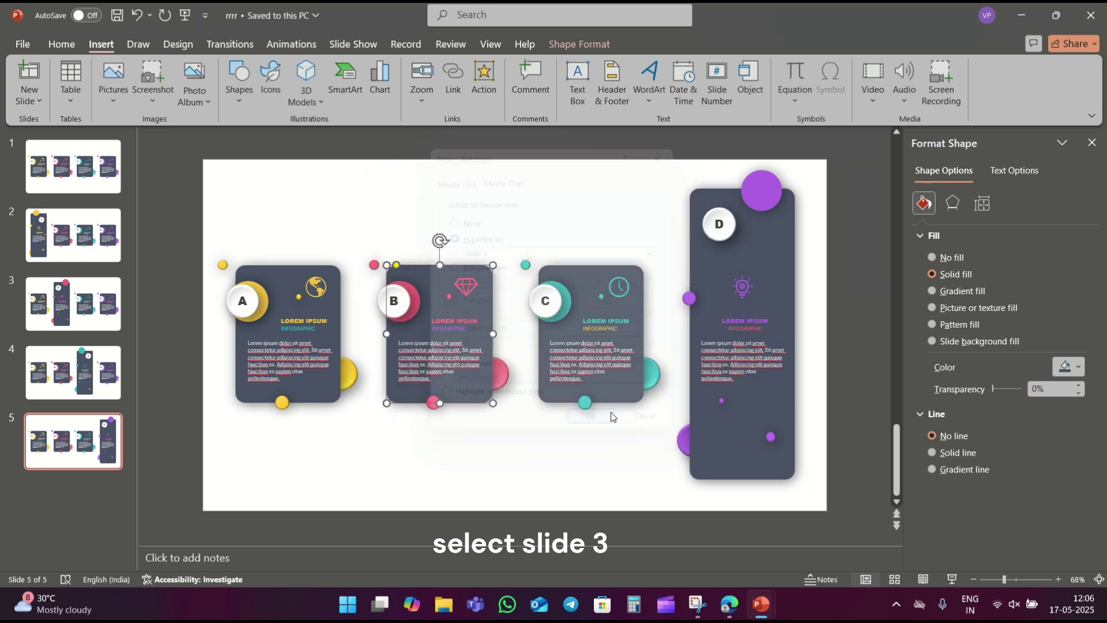
- Make card C hyperlink to slide 4 on mouse-over, then return to slide 1
left_click(594, 281)
left_click(487, 86)
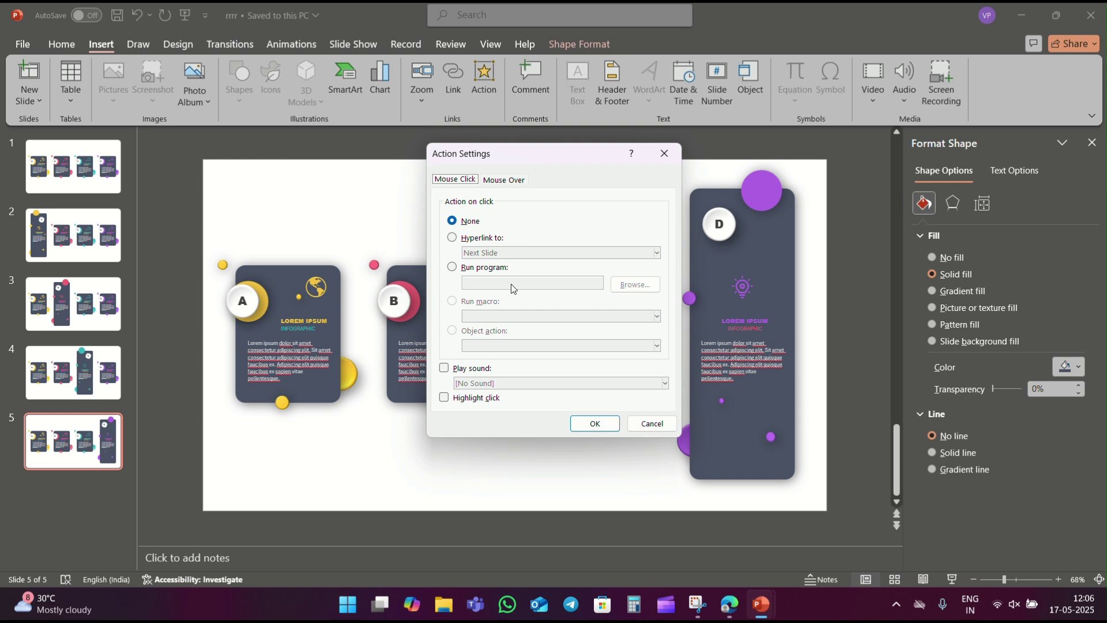
left_click(496, 180)
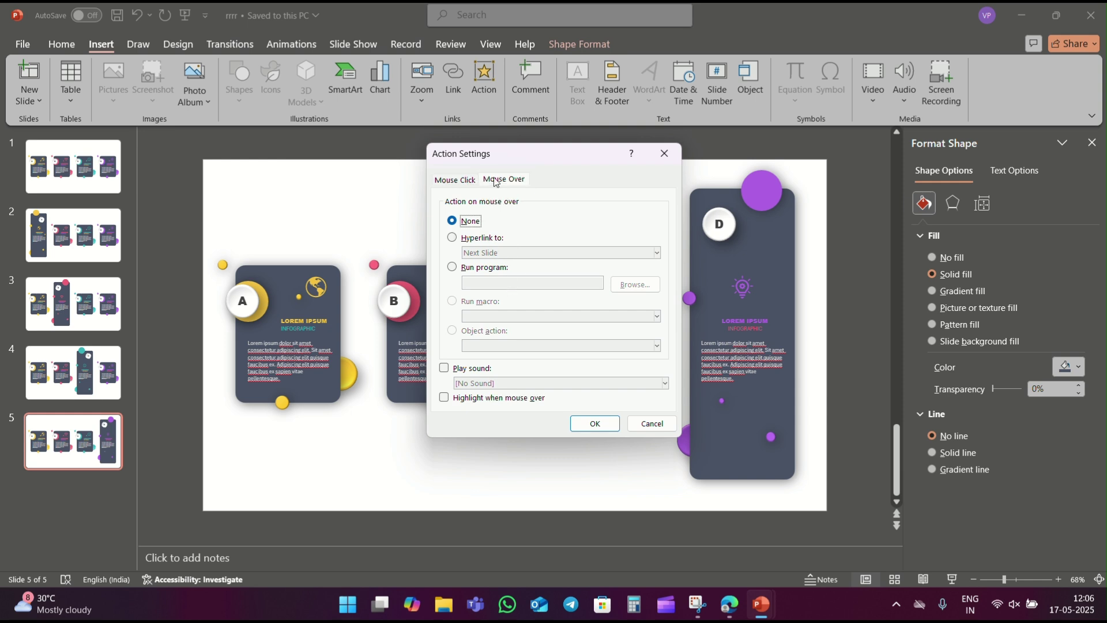
left_click(488, 236)
left_click(495, 254)
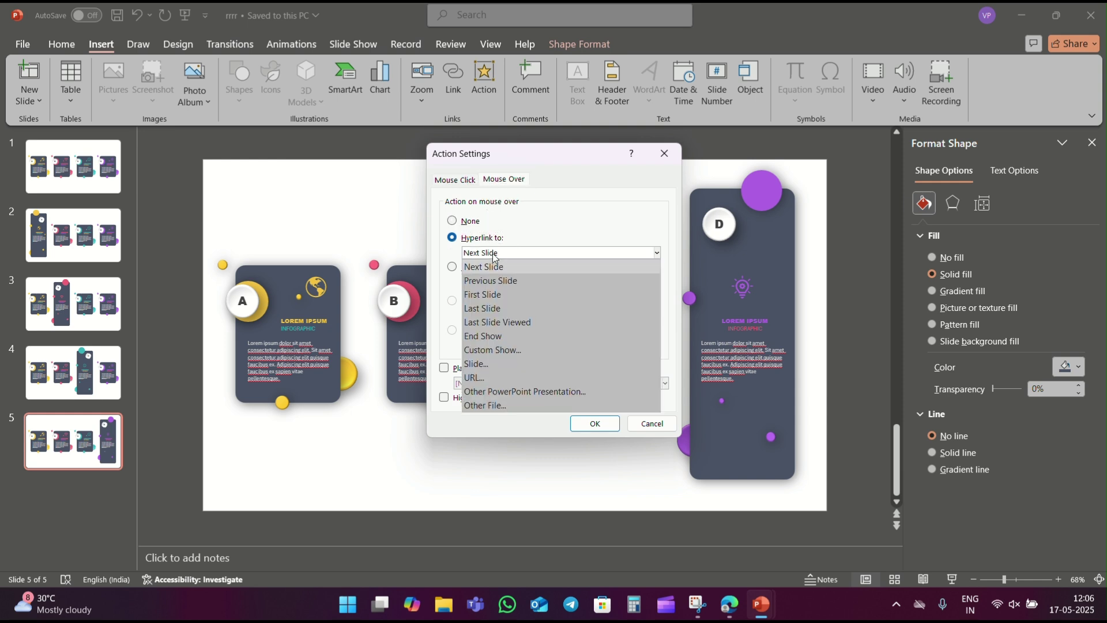
left_click(496, 363)
left_click(412, 260)
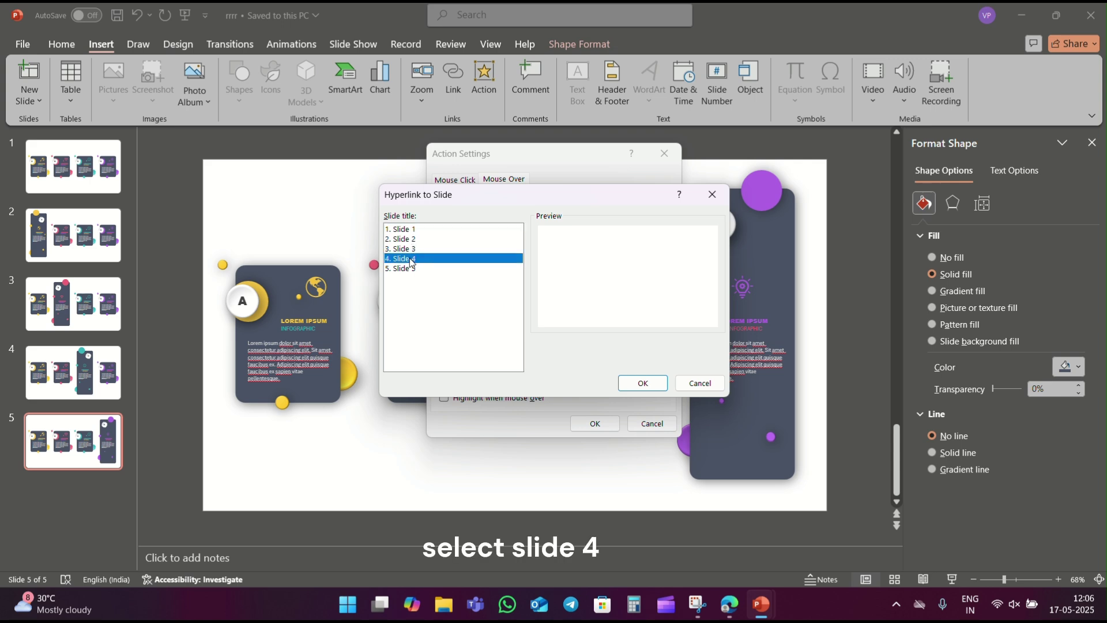
left_click(642, 383)
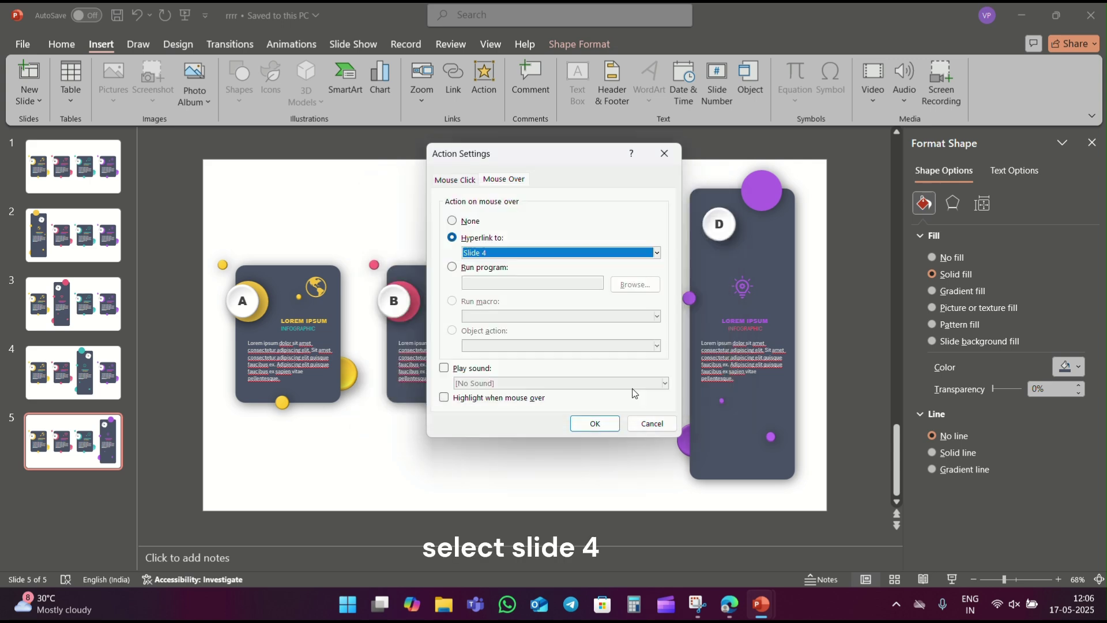
left_click(595, 423)
left_click(856, 371)
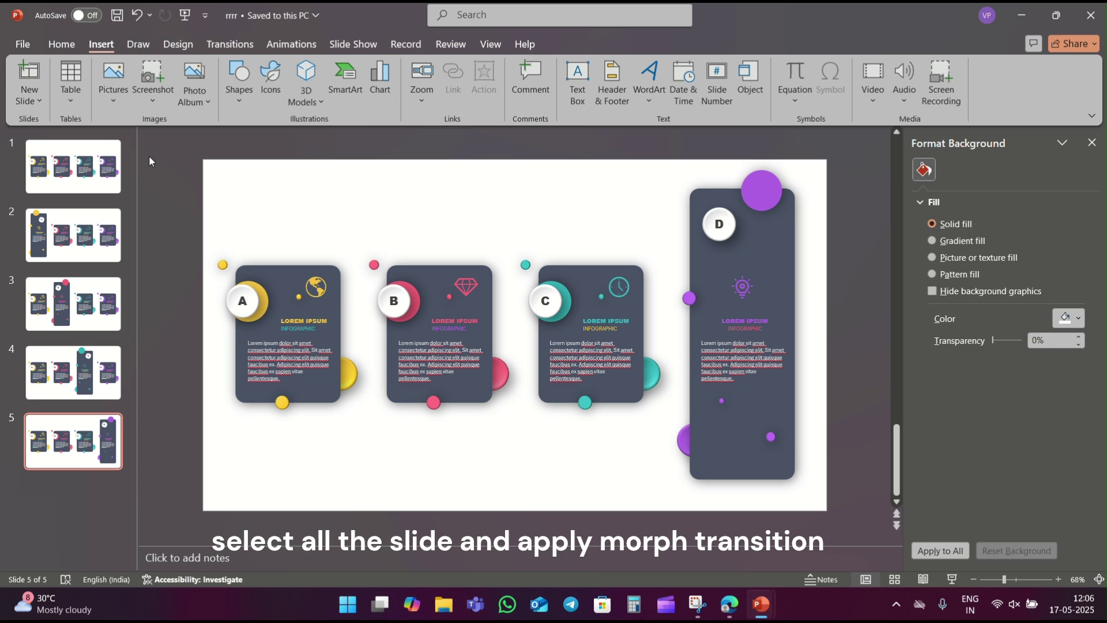
- Select all five slides and apply the Morph transition to them
left_click(76, 432, "shift")
left_click(230, 44)
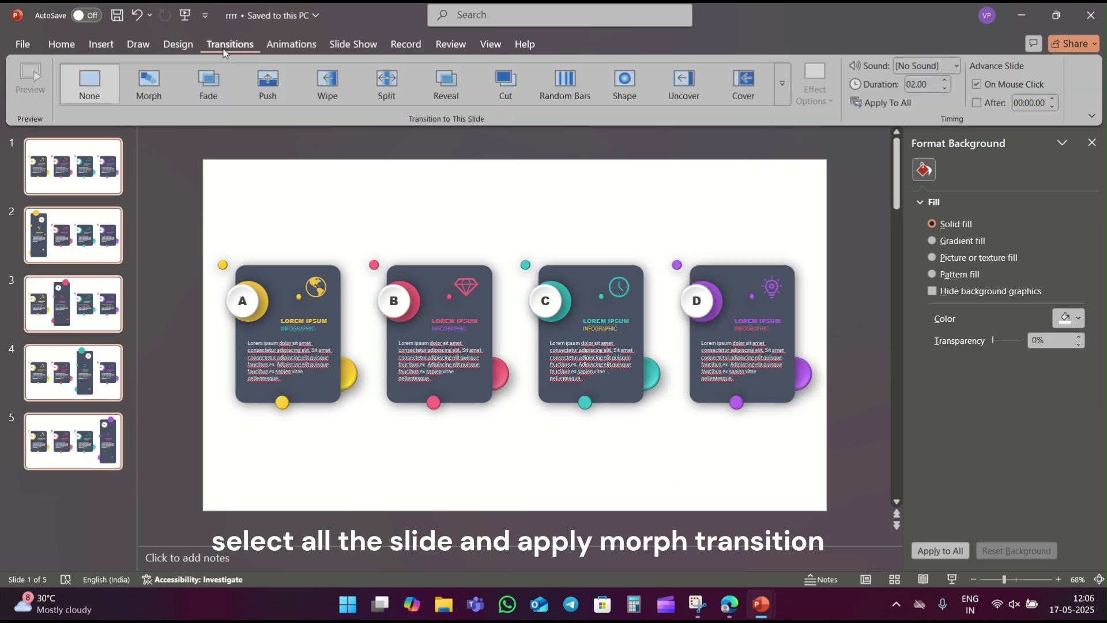
left_click(151, 81)
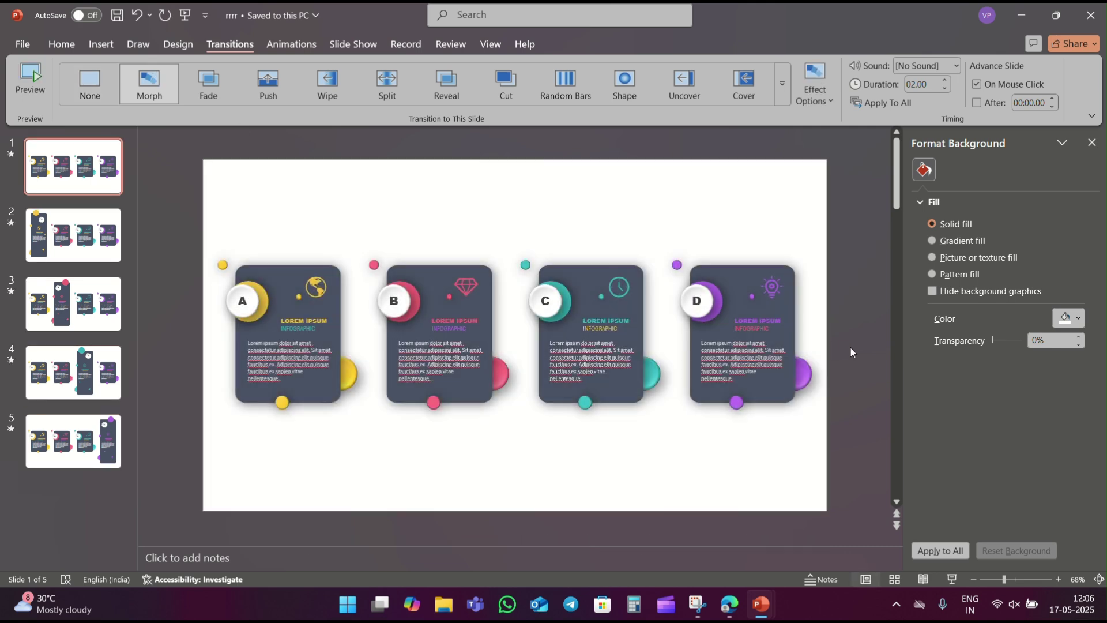
- Run the slide show and trigger cards A, B, C and D to morph into their expanded slides
left_click(951, 580)
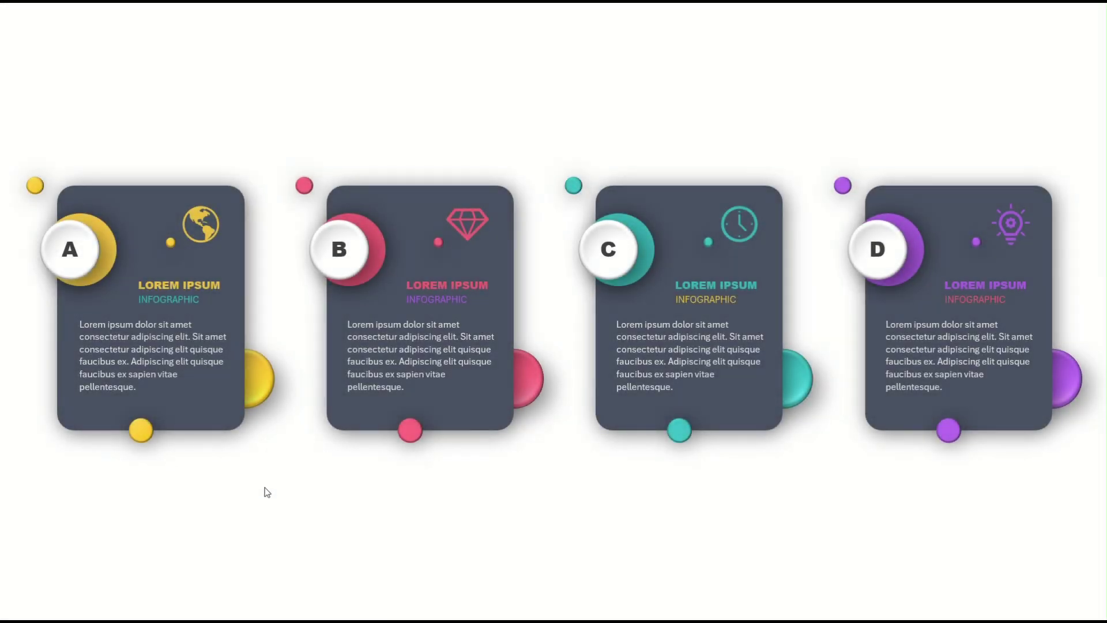
left_click(225, 409)
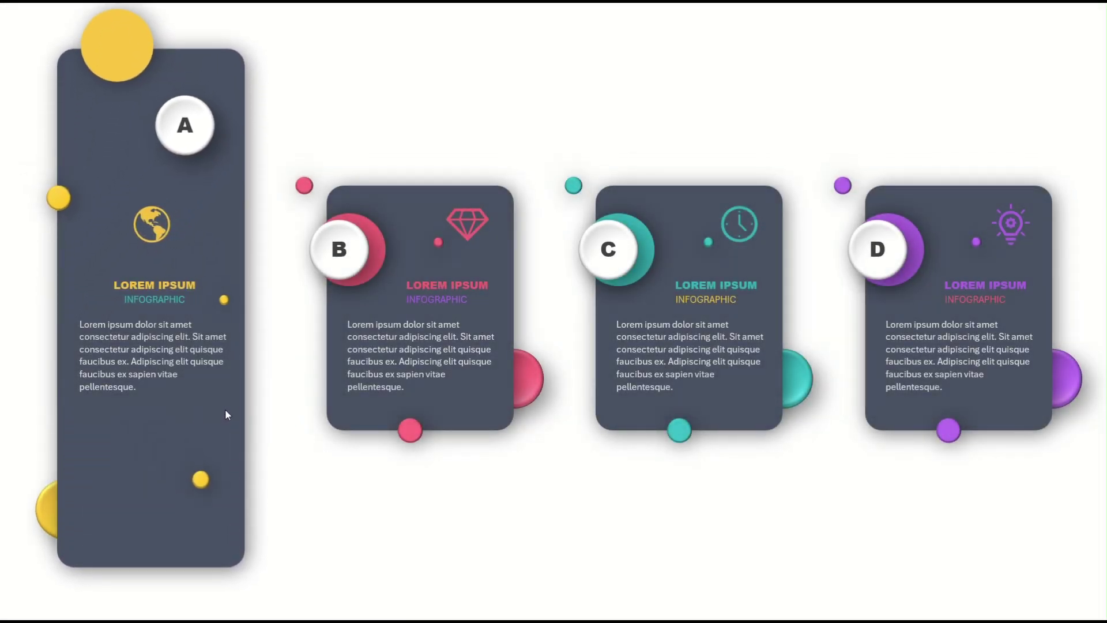
left_click(351, 420)
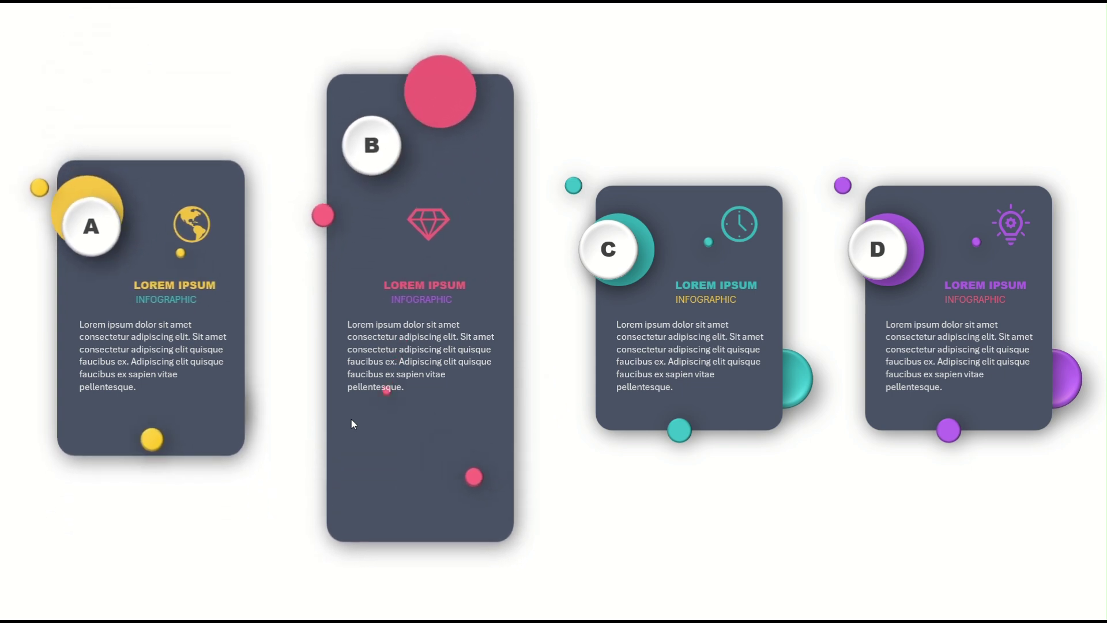
left_click(640, 413)
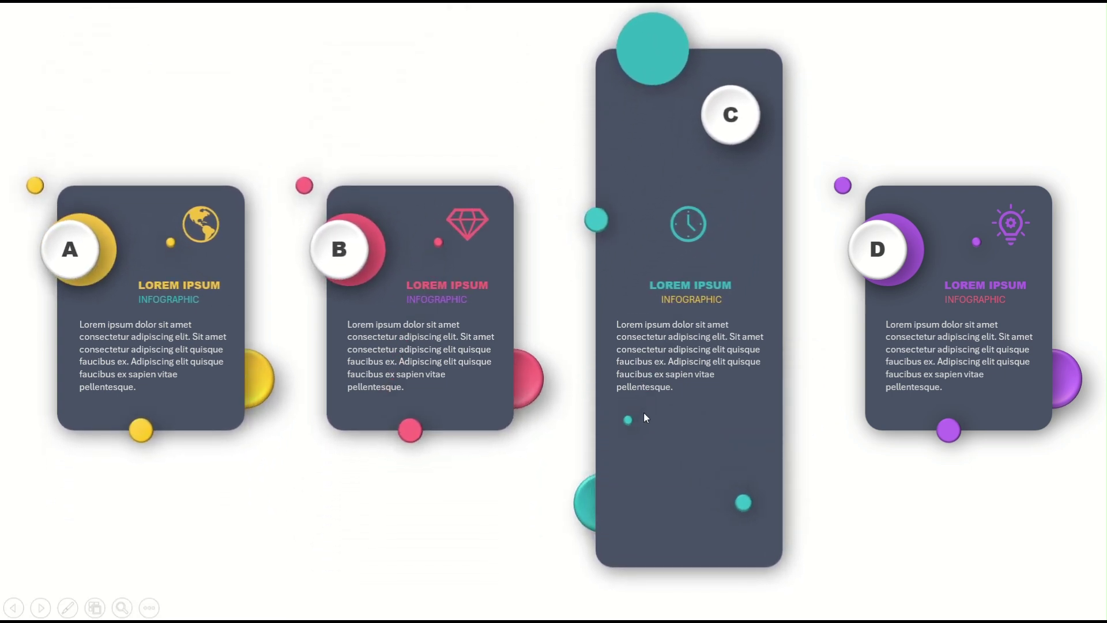
left_click(883, 394)
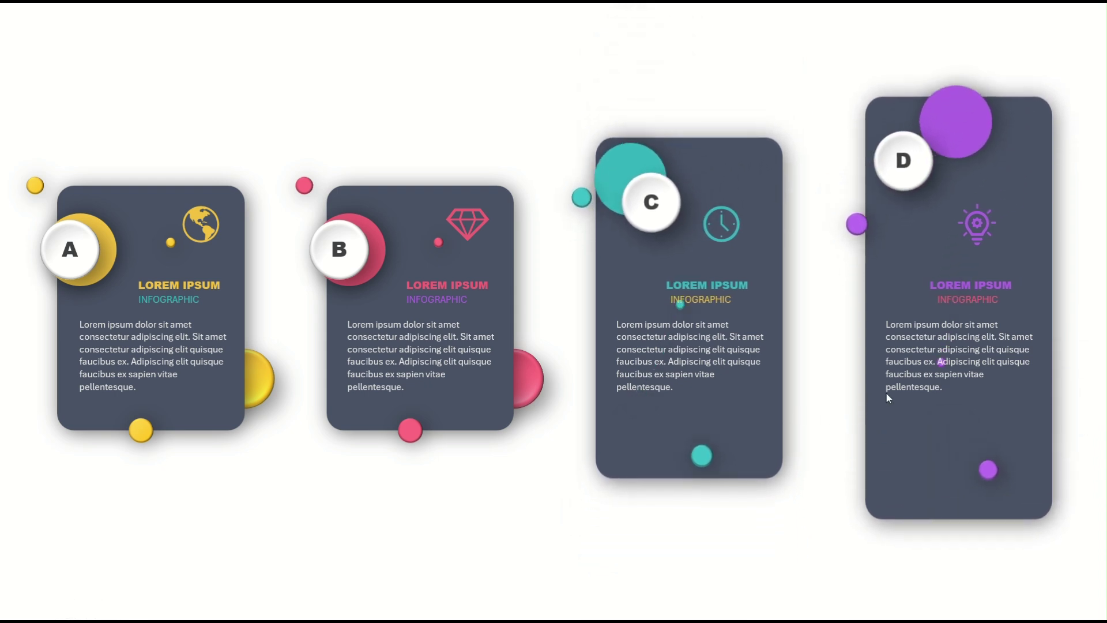